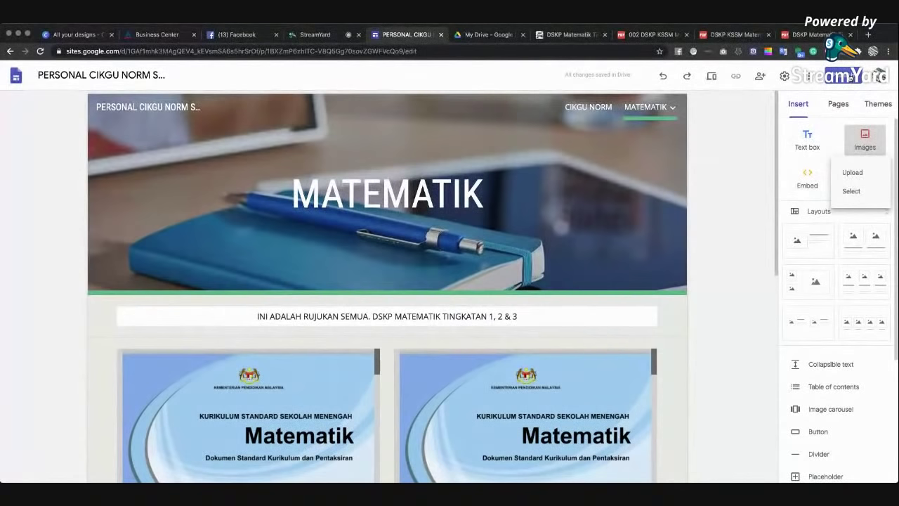
- Start publishing the site and set its web address to "pcnorm"
left_click(850, 77)
scroll(850, 77, "up", 2)
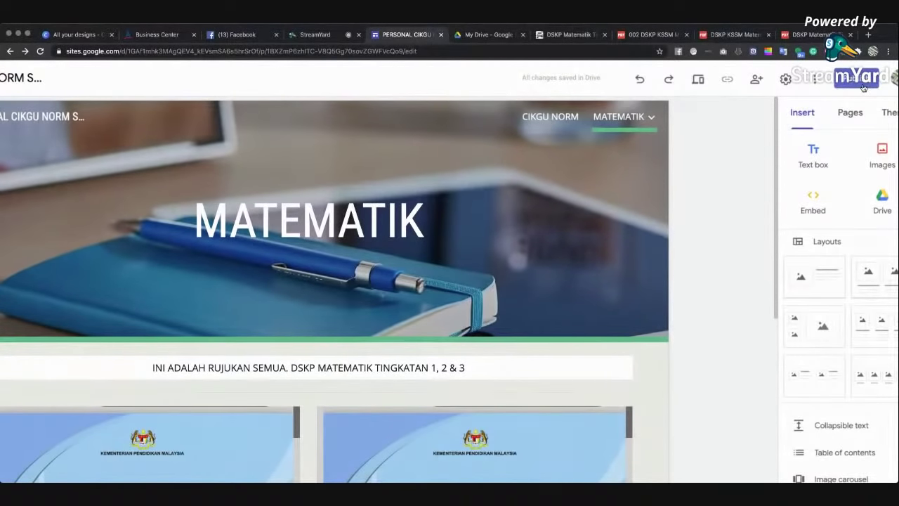
left_click(862, 83)
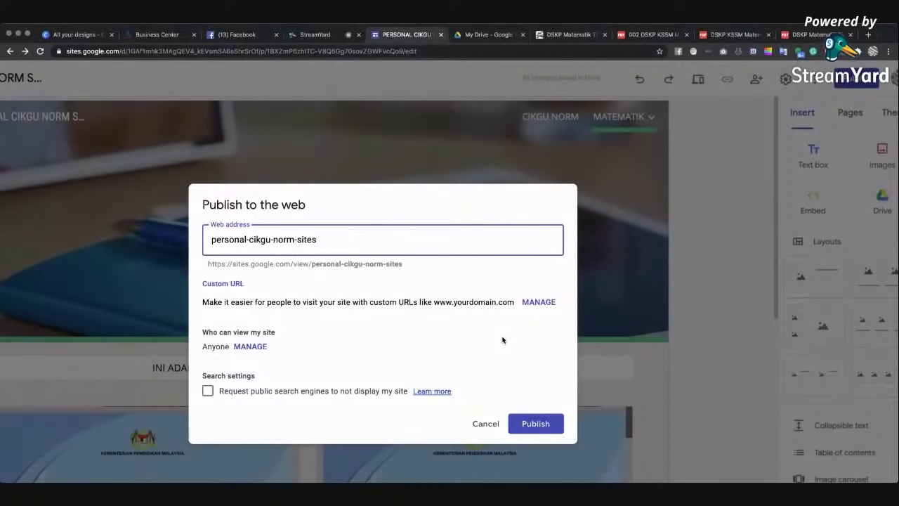
key("BackSpace")
key("BackSpace")
key("BackSpace")
key("BackSpace")
key("BackSpace")
key("BackSpace")
key("BackSpace")
key("BackSpace")
key("BackSpace")
key("BackSpace")
key("BackSpace")
key("BackSpace")
key("BackSpace")
key("BackSpace")
key("BackSpace")
key("BackSpace")
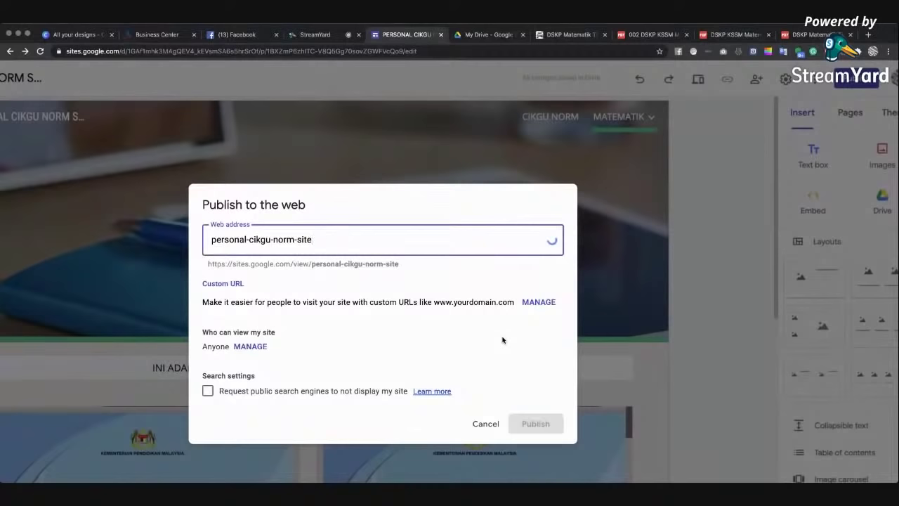
key("BackSpace")
key("BackSpace")
key("BackSpace")
key("BackSpace")
key("BackSpace")
key("BackSpace")
key("BackSpace")
key("BackSpace")
key("BackSpace")
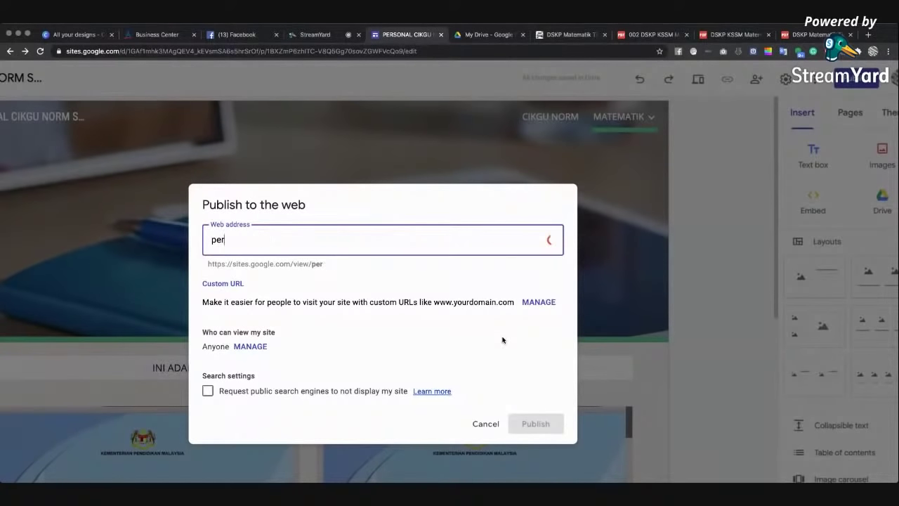
type("pc")
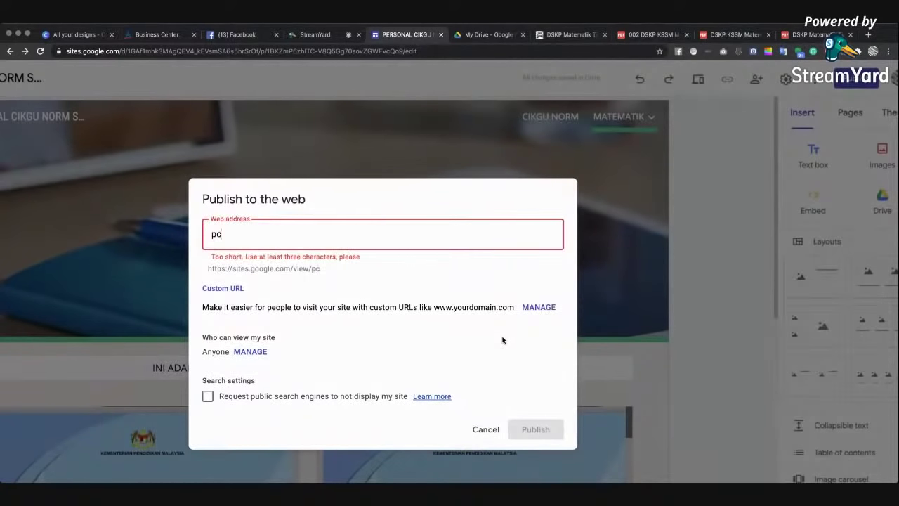
type("n")
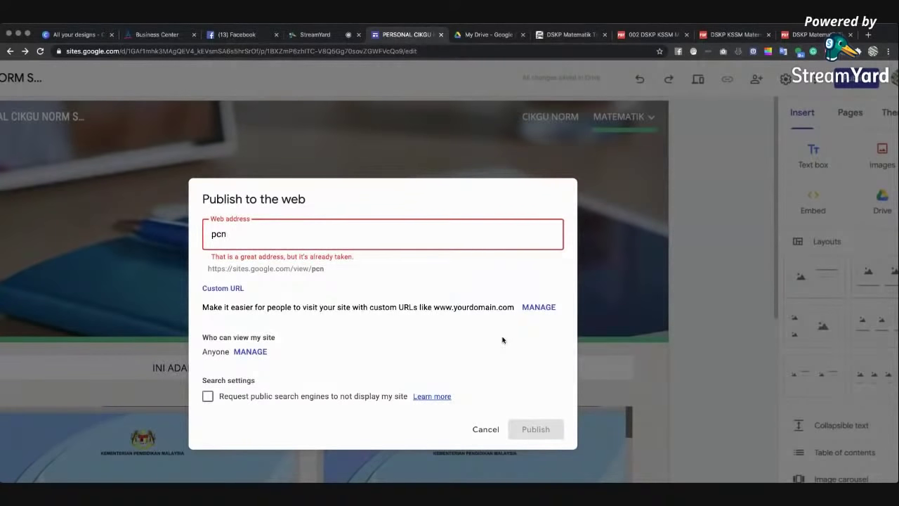
type("orm")
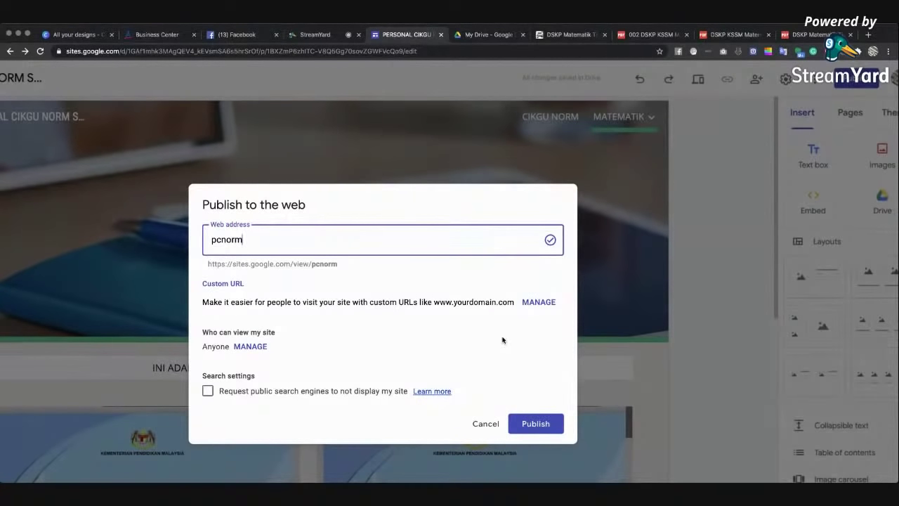
left_click_drag(208, 261, 335, 266)
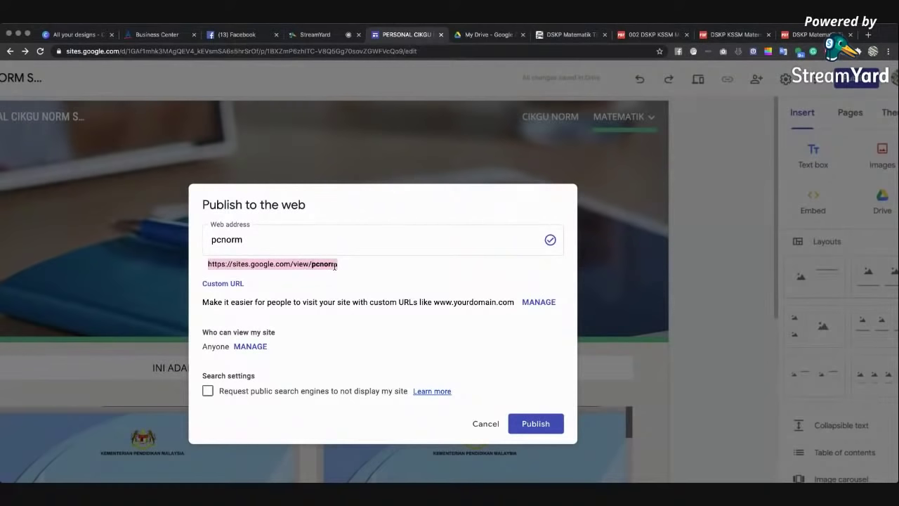
left_click(285, 244)
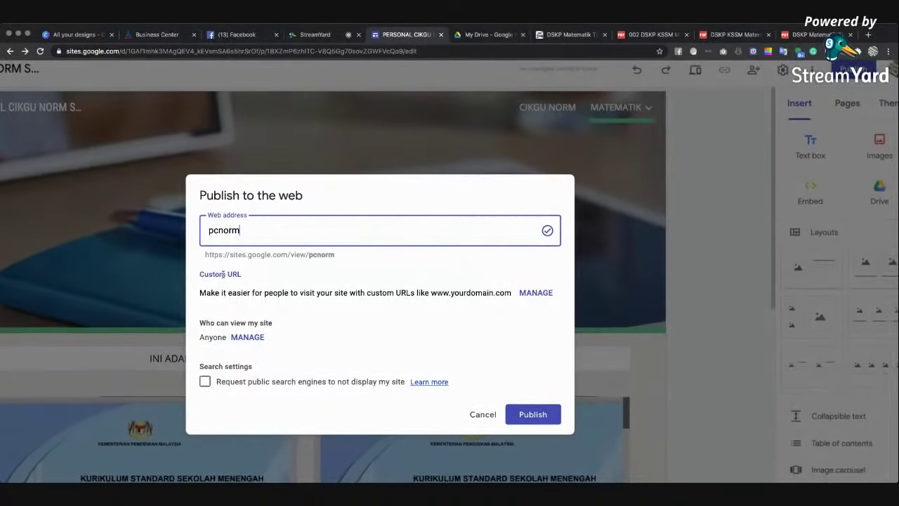
- Review the link access settings for the draft and published site, and publish the site to the web
left_click(244, 341)
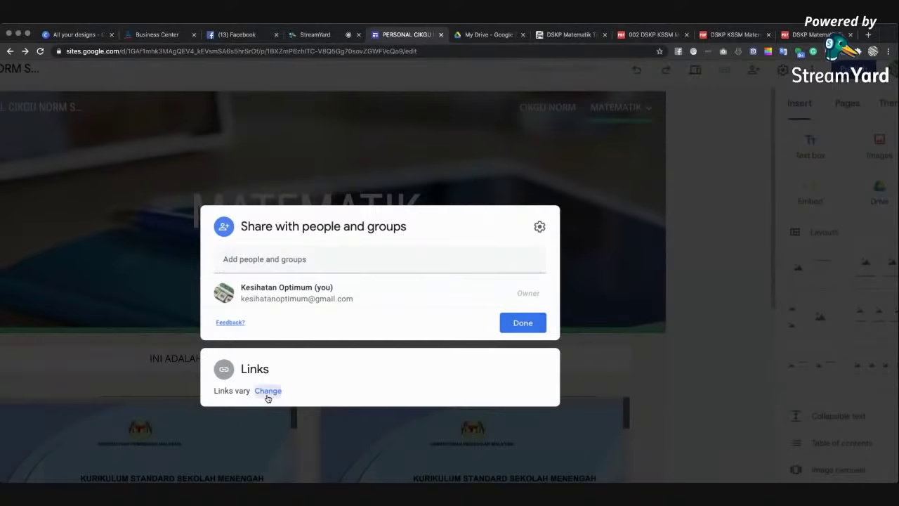
left_click(267, 391)
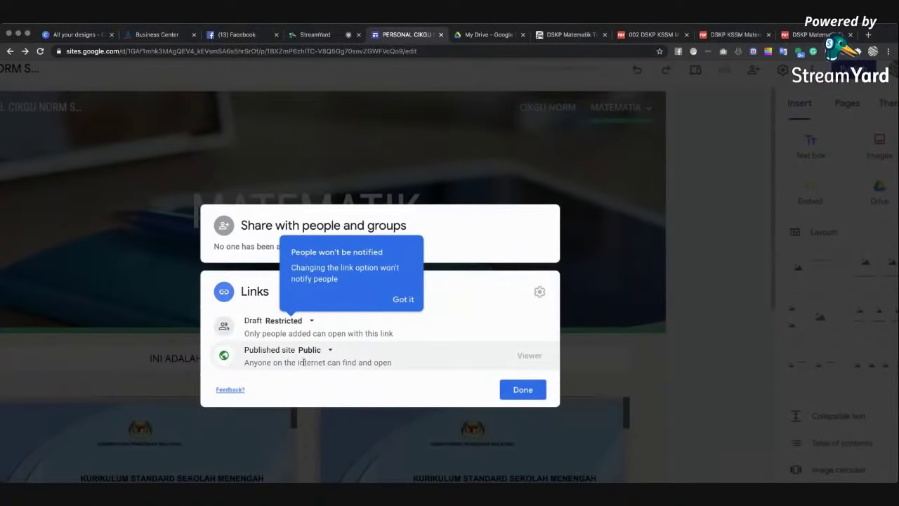
left_click(538, 386)
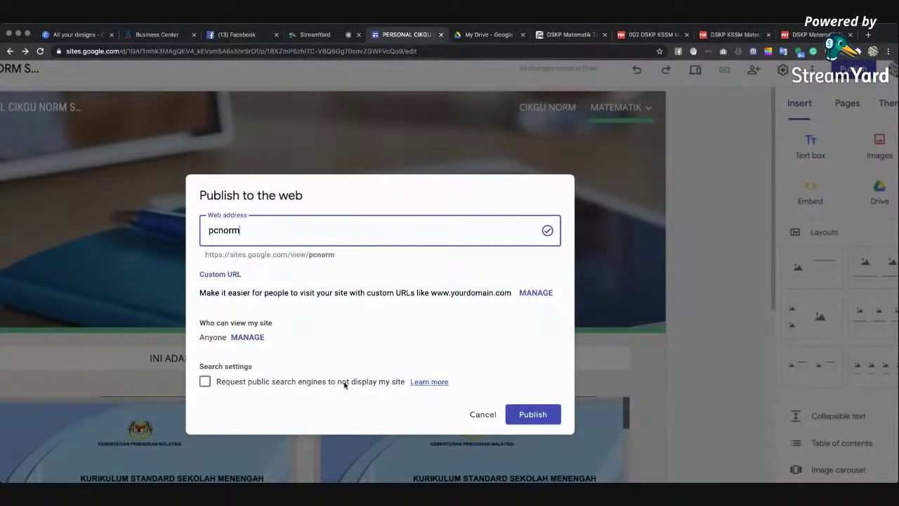
left_click(532, 415)
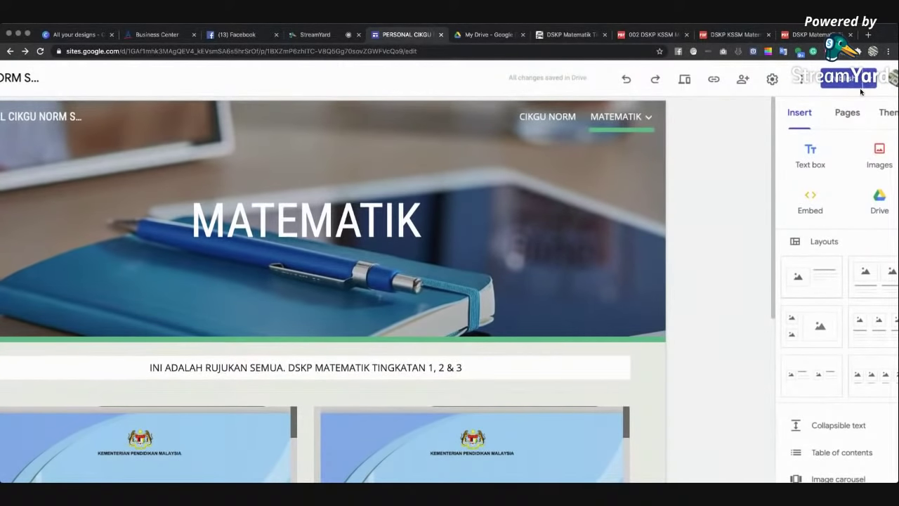
- Examine the available publish options, including reviewing changes, viewing the published site and unpublishing
key("super+plus")
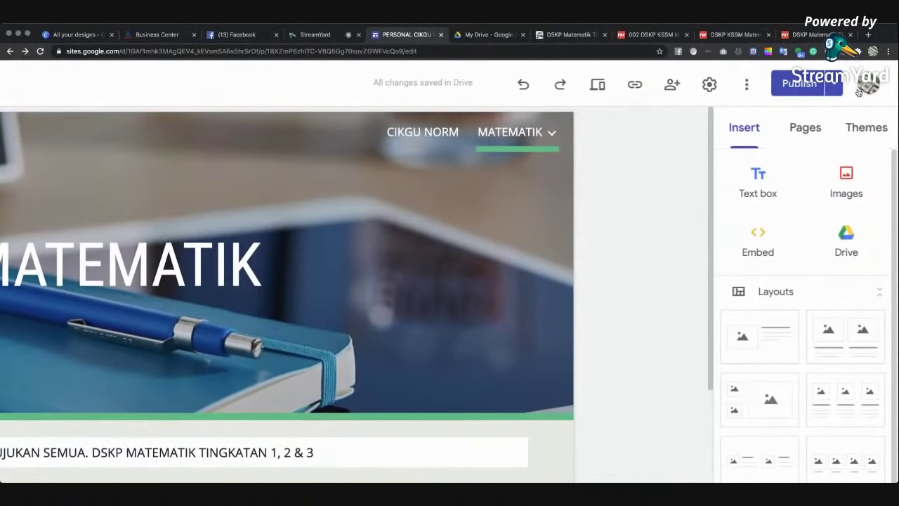
key("super+plus")
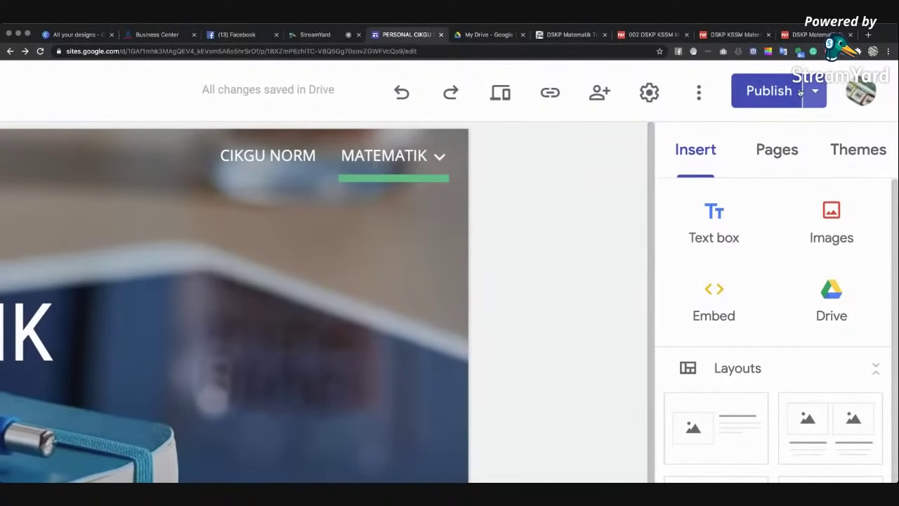
key("super+plus")
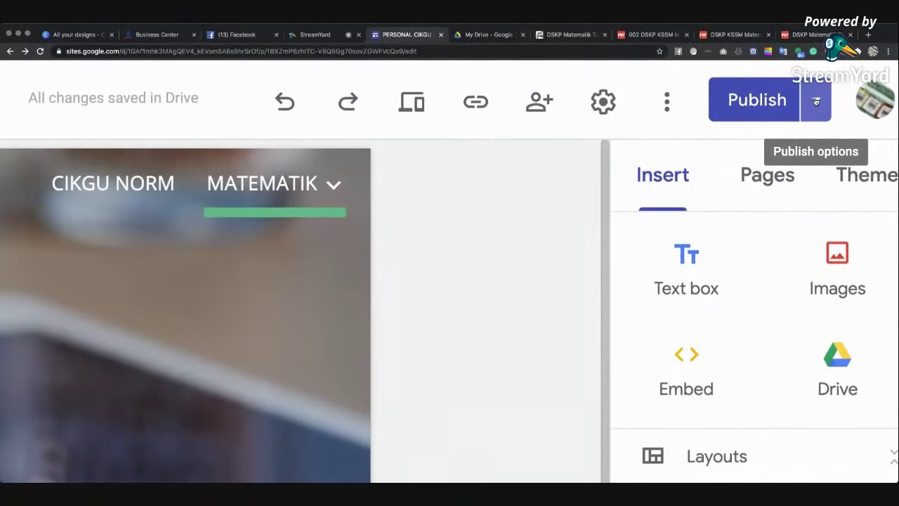
left_click(817, 102)
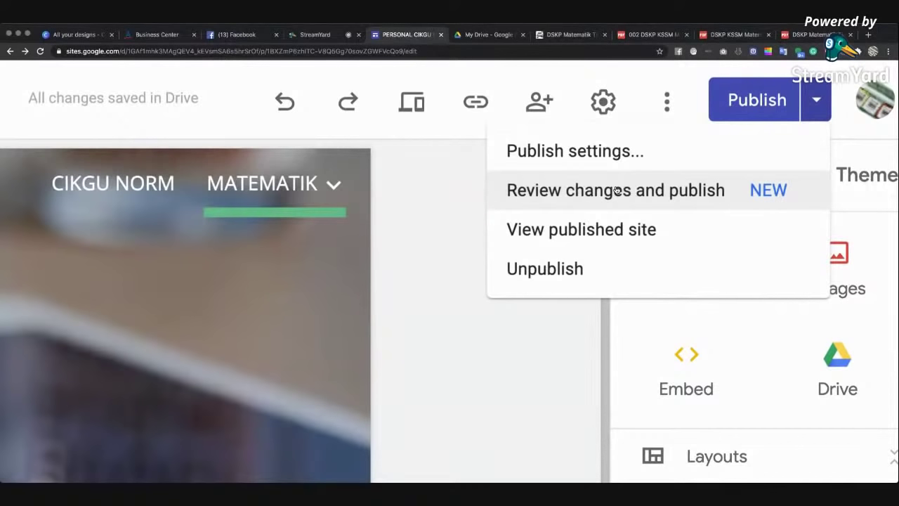
left_click(468, 219)
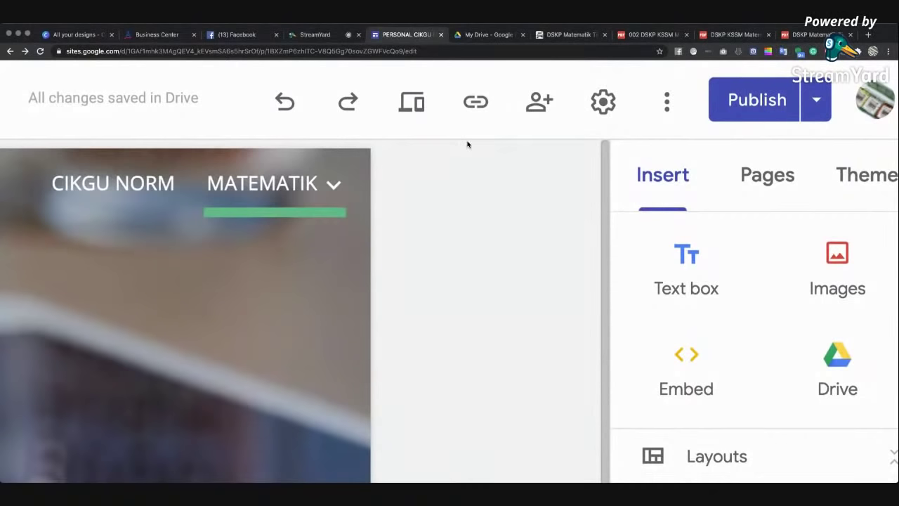
- Preview the site at large-screen size, viewing the MATEMATIK page and the teacher's profile page
left_click(408, 102)
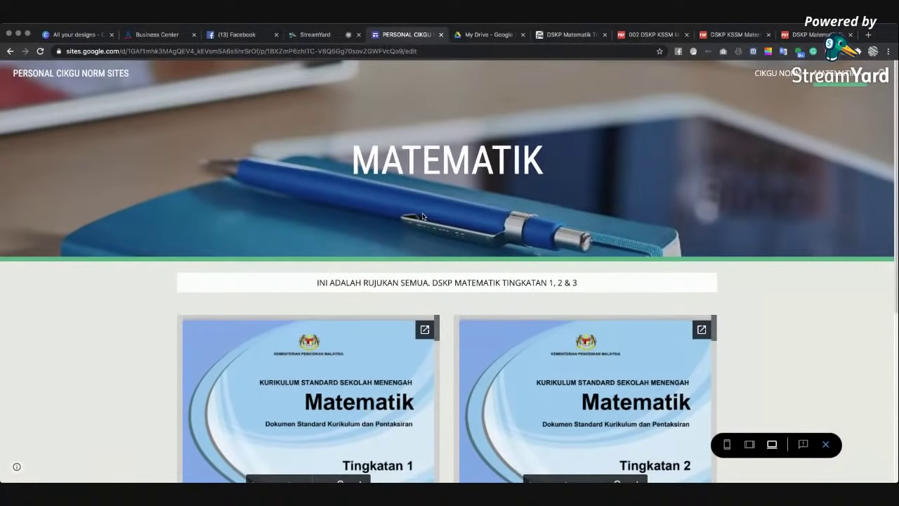
scroll(423, 217, "down", 1)
scroll(450, 274, "up", 1)
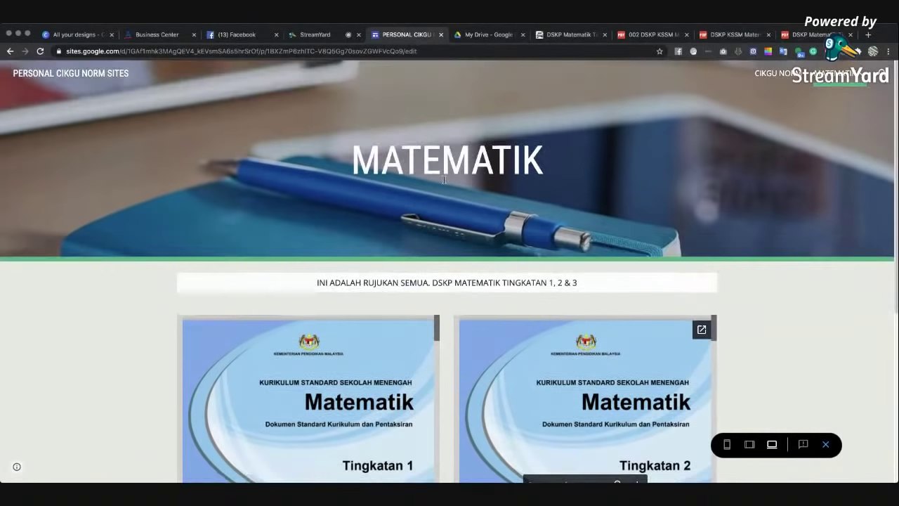
left_click(765, 81)
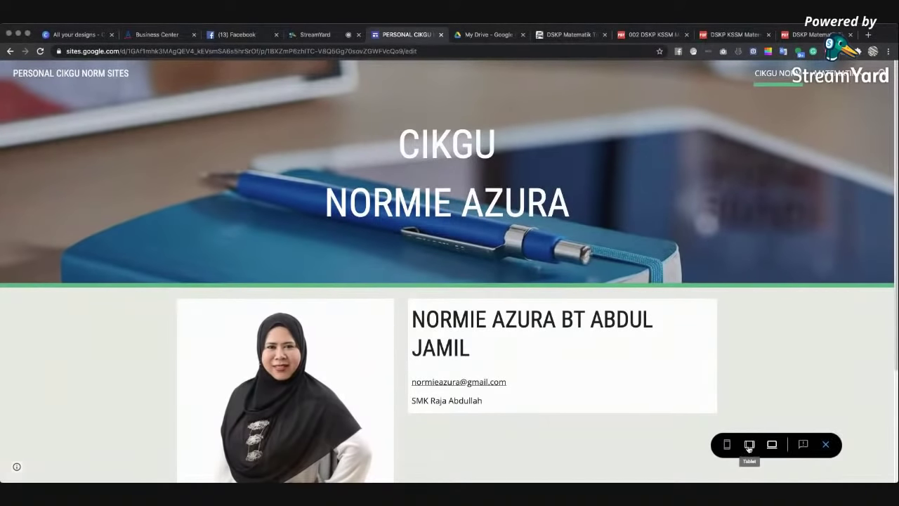
- Preview the teacher's profile page in tablet view and look through its content
left_click(749, 444)
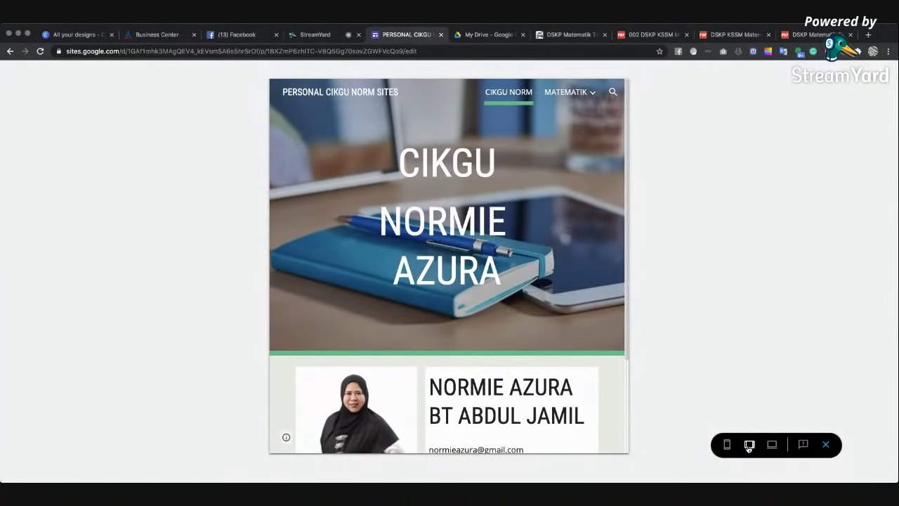
scroll(507, 284, "down", 3)
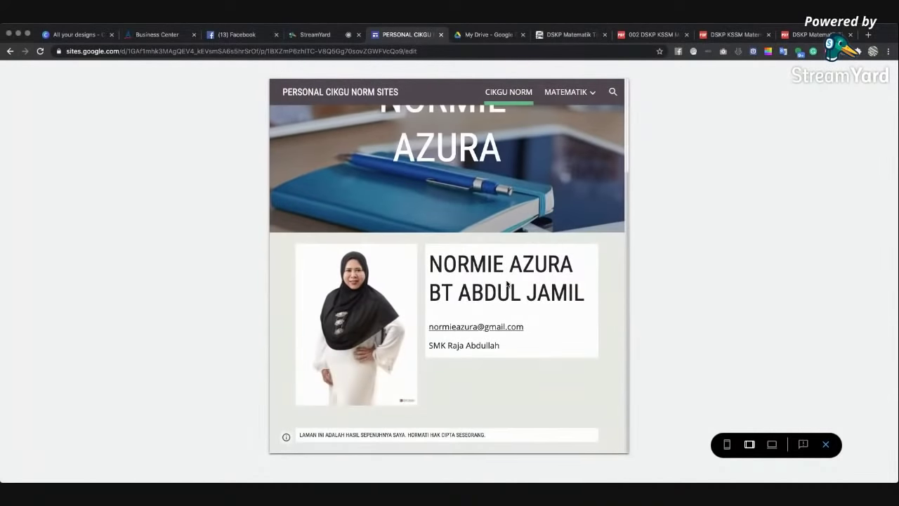
scroll(507, 284, "up", 2)
scroll(508, 283, "down", 2)
scroll(508, 284, "up", 3)
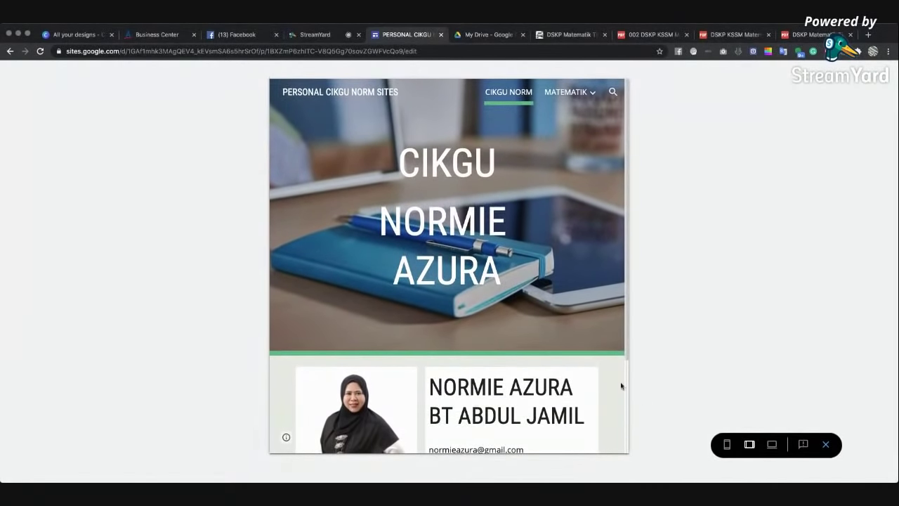
- Preview the teacher's profile page in phone view and look through its content
left_click(726, 445)
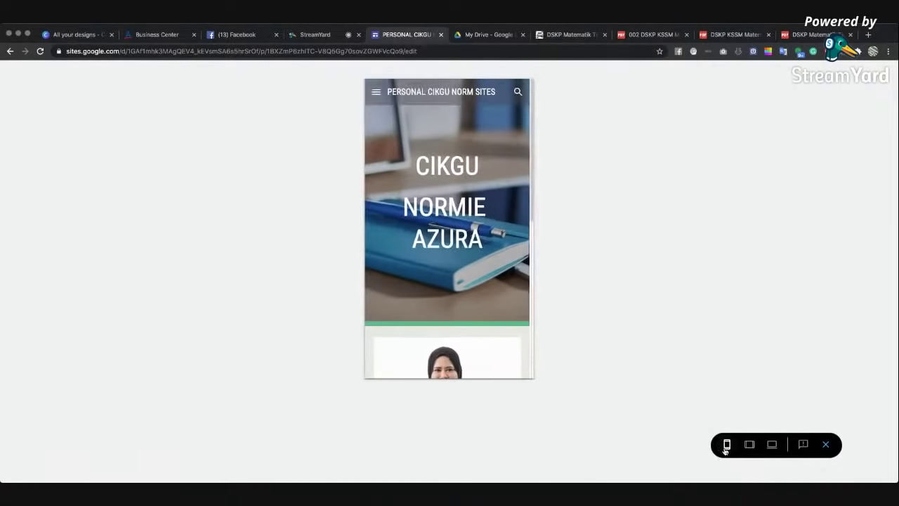
scroll(495, 279, "down", 6)
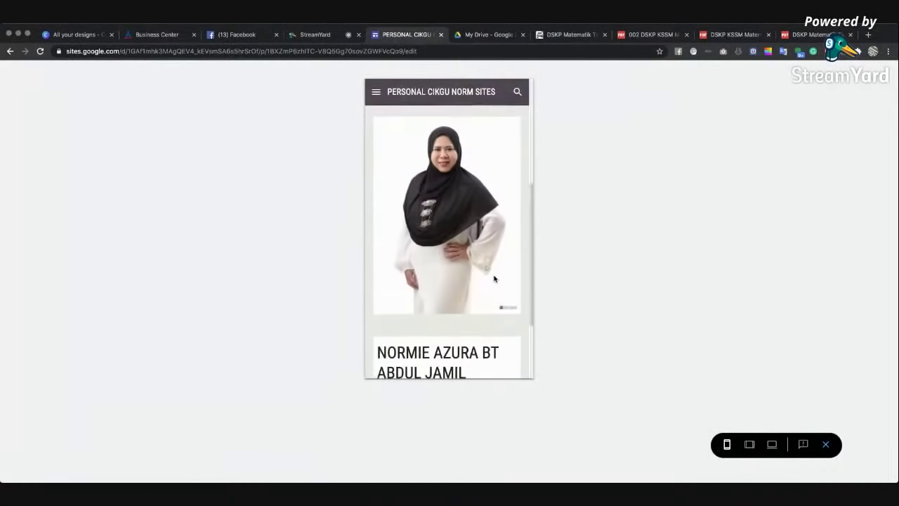
scroll(498, 211, "up", 6)
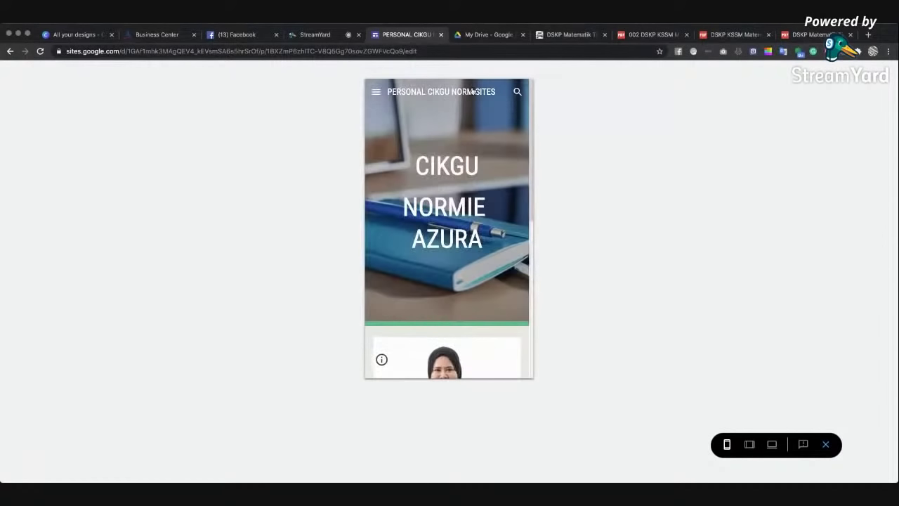
- Look through the MATEMATIK page and its embedded DSKP PDFs in phone view, and exit the preview
left_click(376, 91)
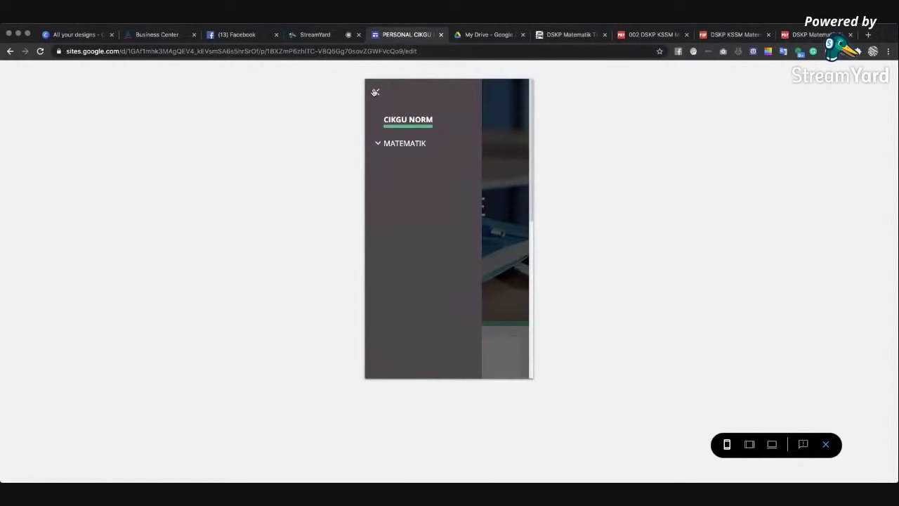
left_click(380, 144)
left_click(399, 146)
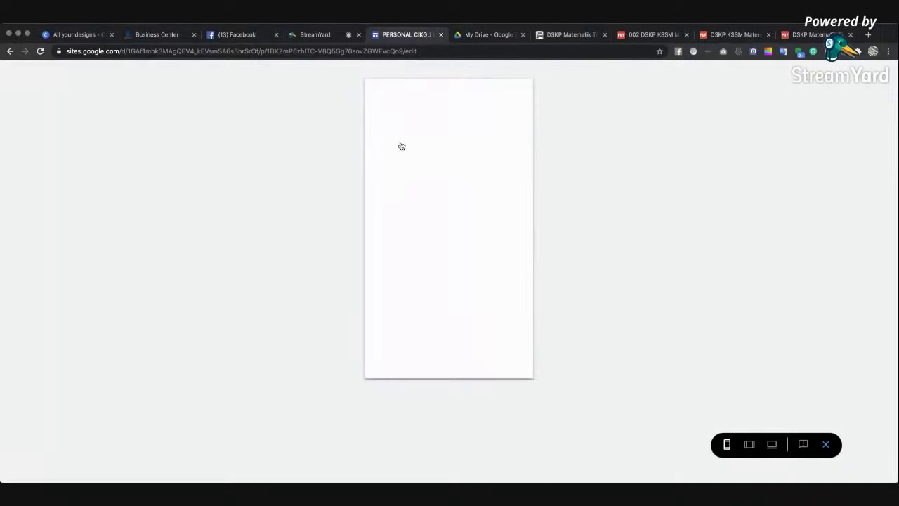
scroll(481, 276, "down", 6)
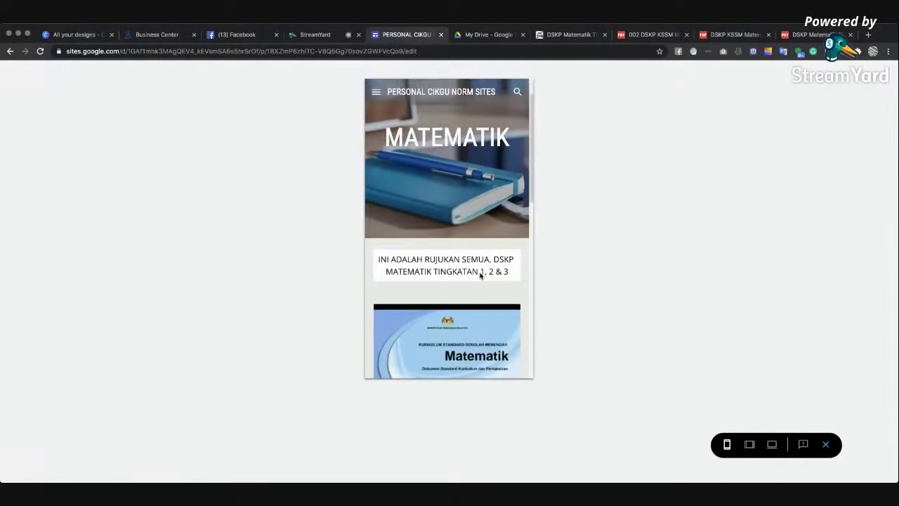
scroll(480, 277, "up", 6)
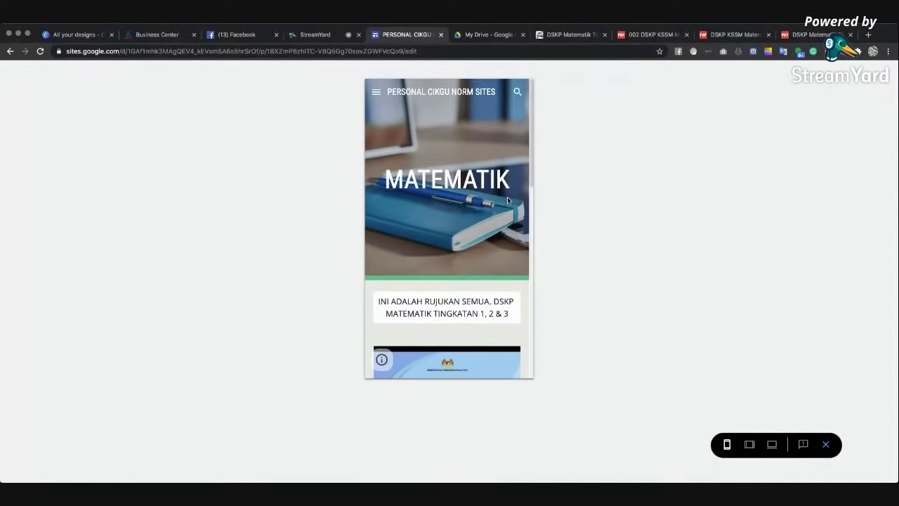
scroll(477, 288, "down", 5)
scroll(476, 287, "down", 4)
scroll(476, 288, "up", 6)
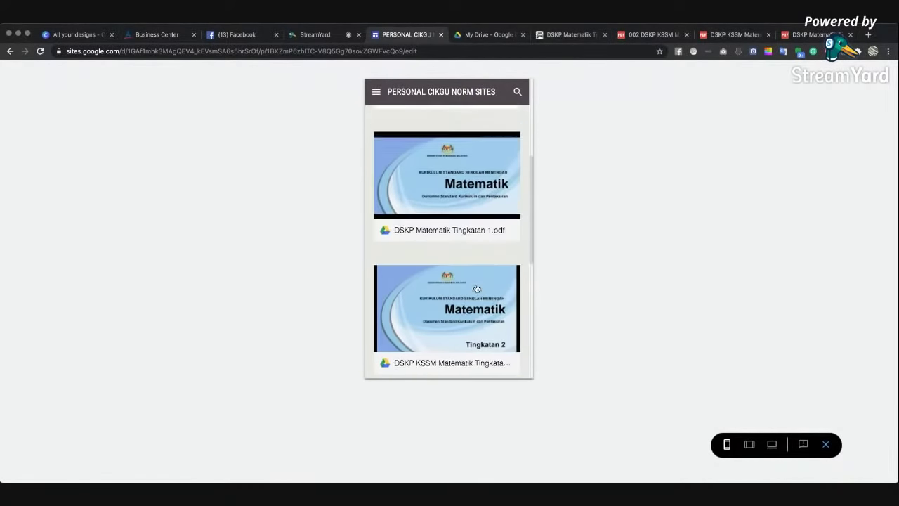
scroll(477, 288, "up", 5)
left_click(828, 446)
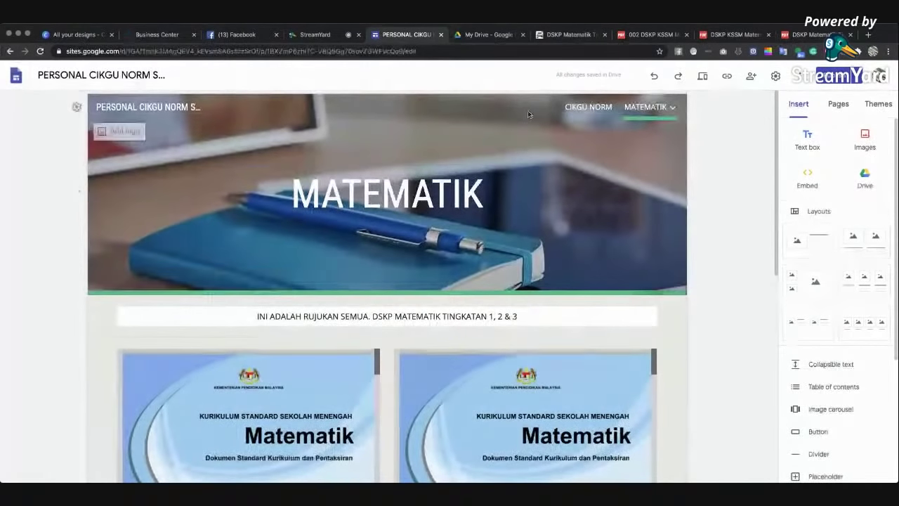
- Try the Title only header type on the MATEMATIK page and settle on the Banner type
mouse_move(248, 281)
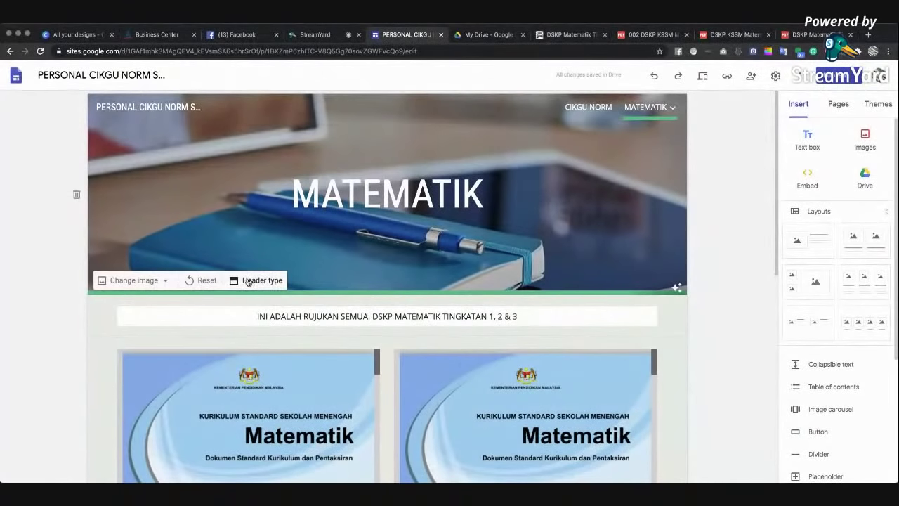
left_click(248, 280)
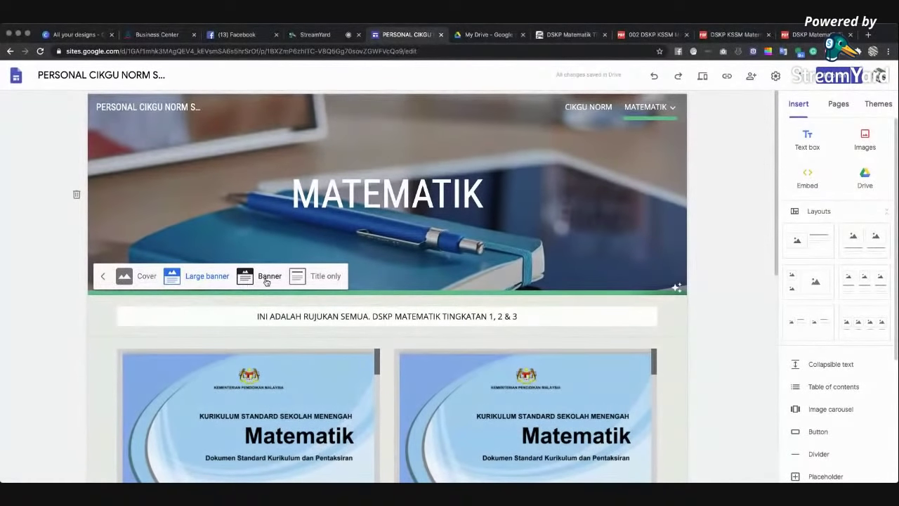
left_click(261, 281)
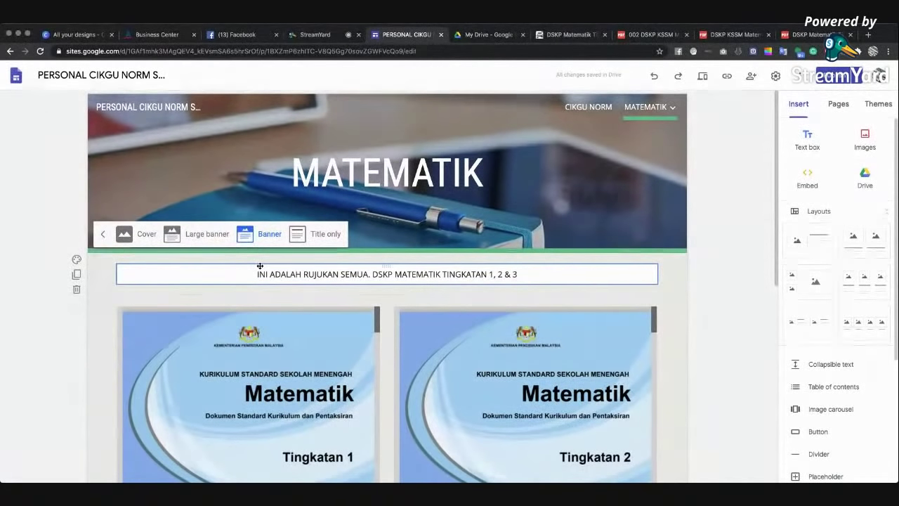
left_click(313, 237)
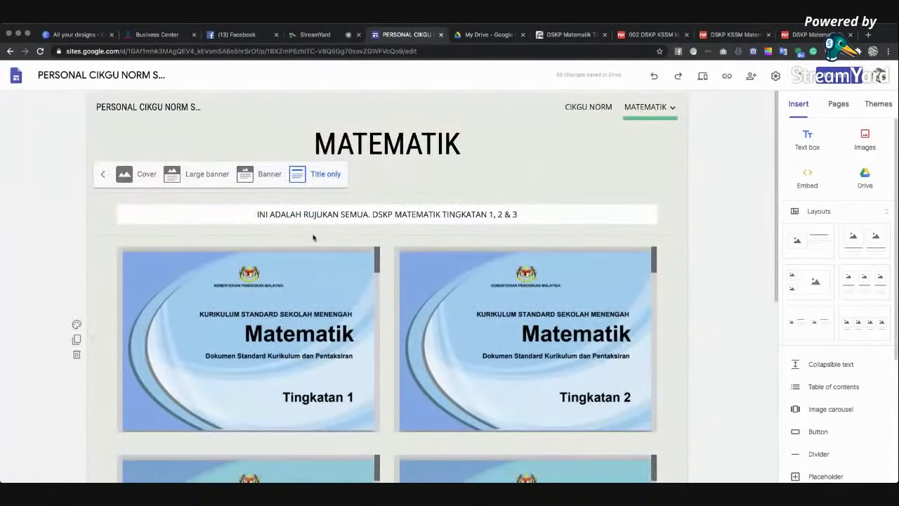
left_click(270, 176)
- Change the header type of the teacher's profile page, CIKGU NORM, to Banner
left_click(582, 107)
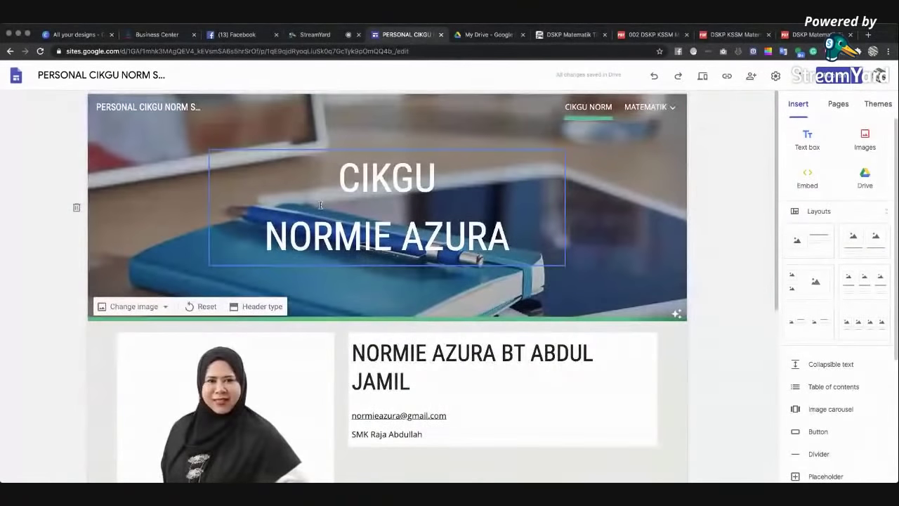
left_click(257, 306)
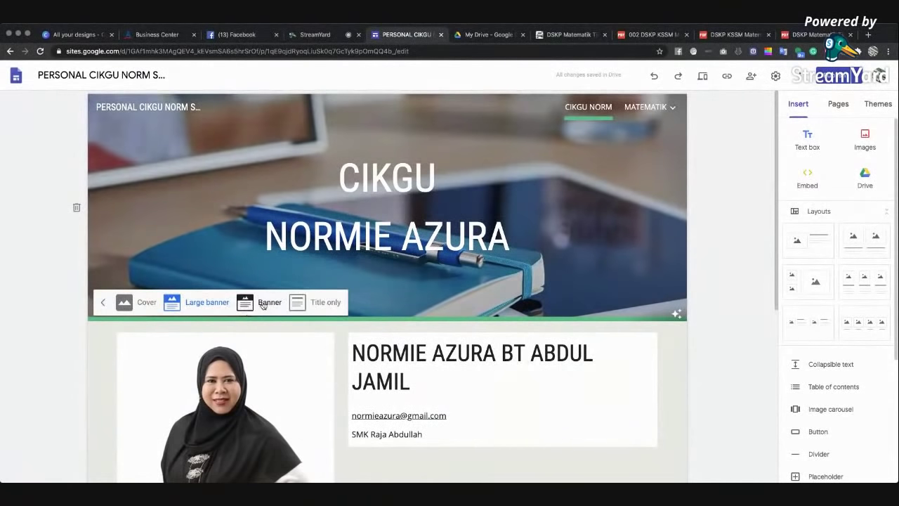
left_click(263, 304)
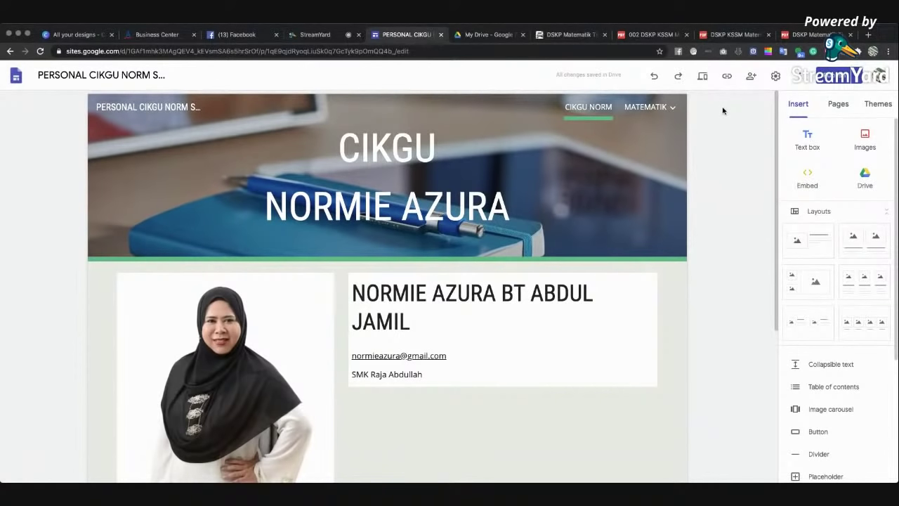
- Share the site with the teacher's account as Editor, with notification enabled, and send the invitation
scroll(680, 95, "up", 3)
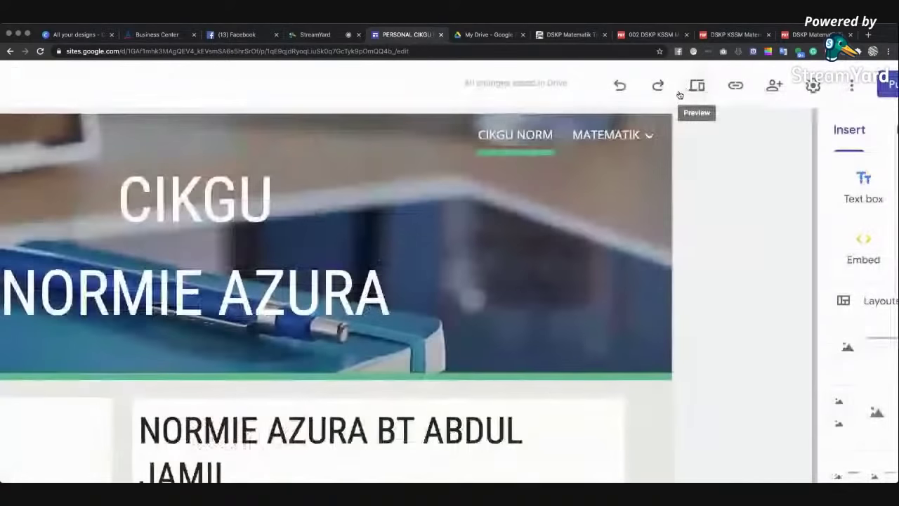
scroll(680, 95, "right", 3)
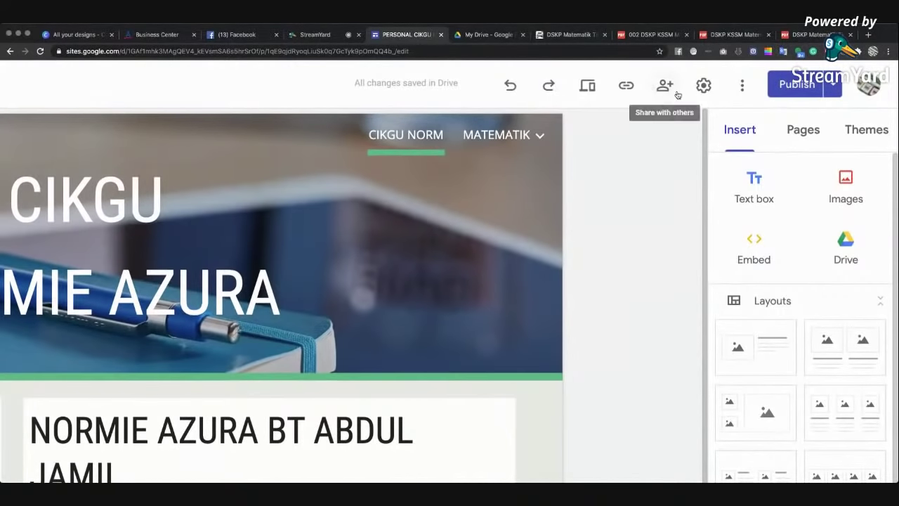
left_click(664, 87)
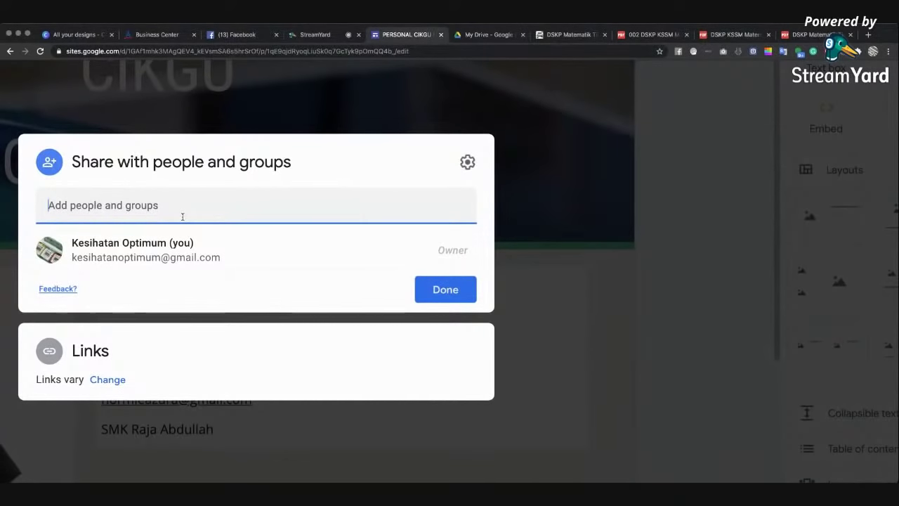
type("NORMIE")
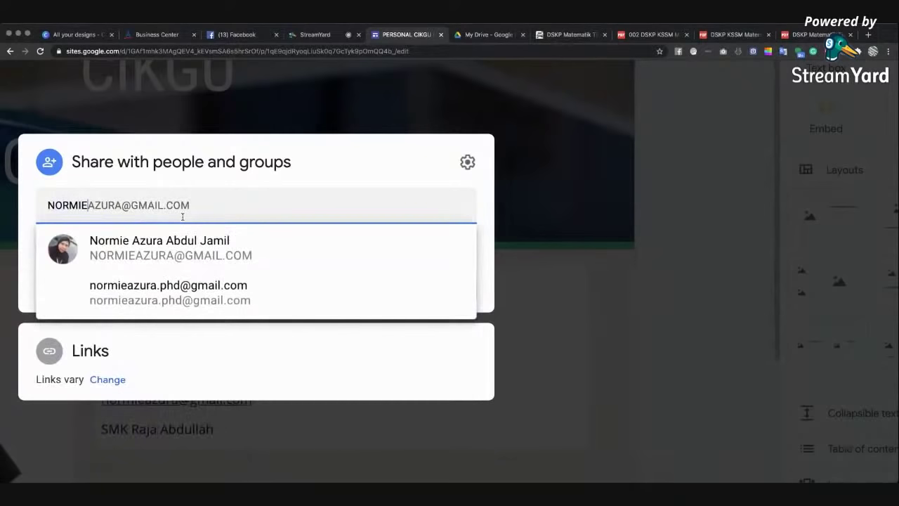
left_click(175, 244)
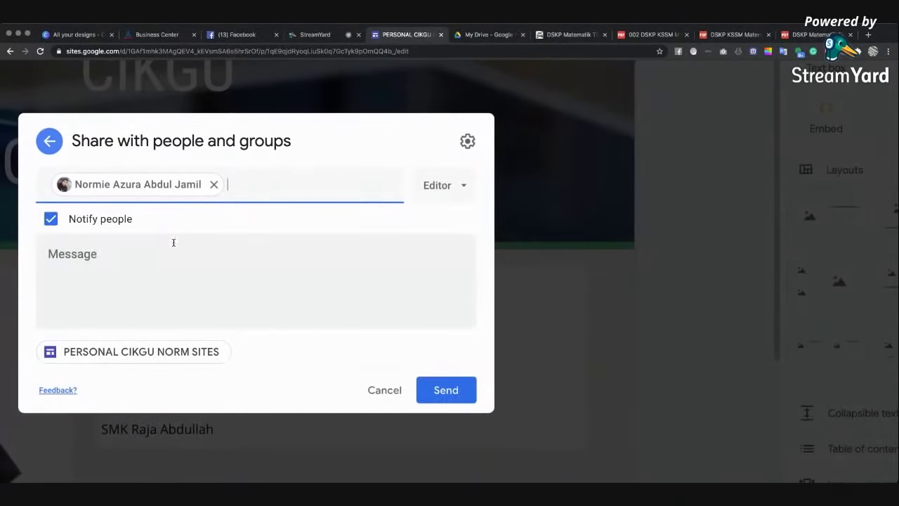
left_click(465, 187)
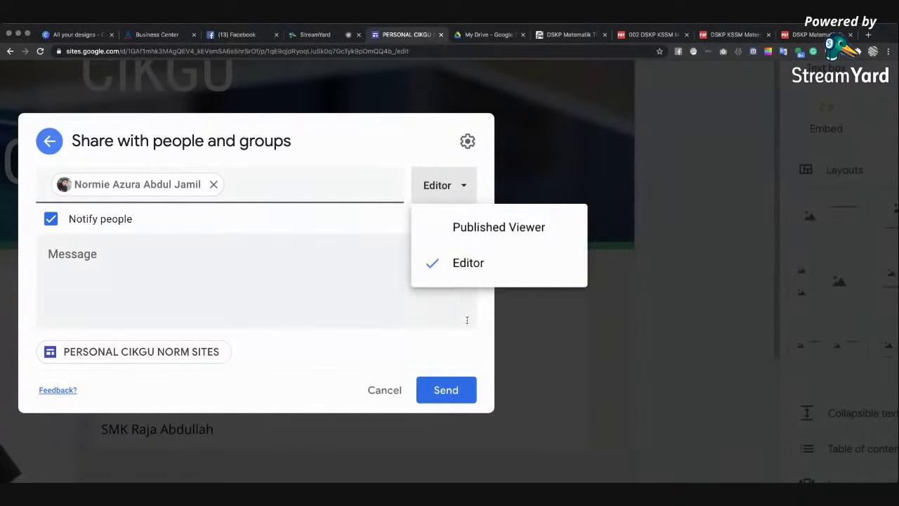
left_click(447, 389)
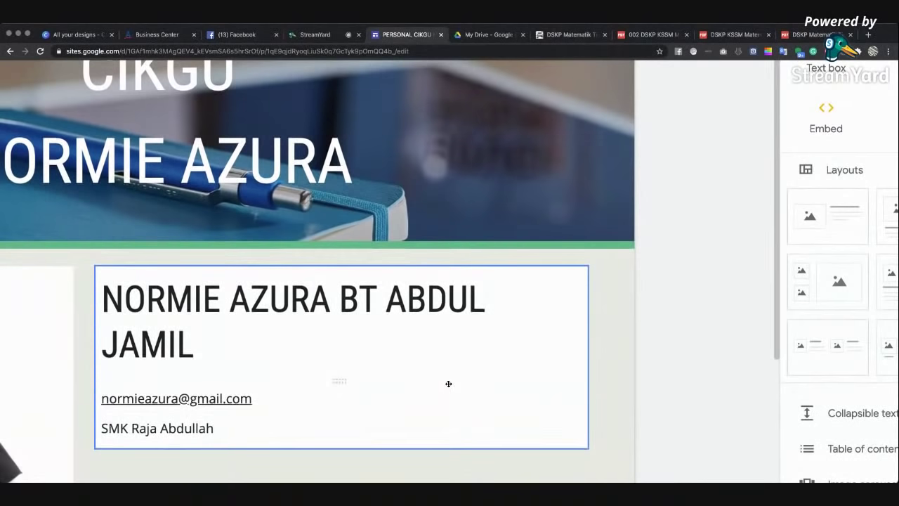
key("super+0")
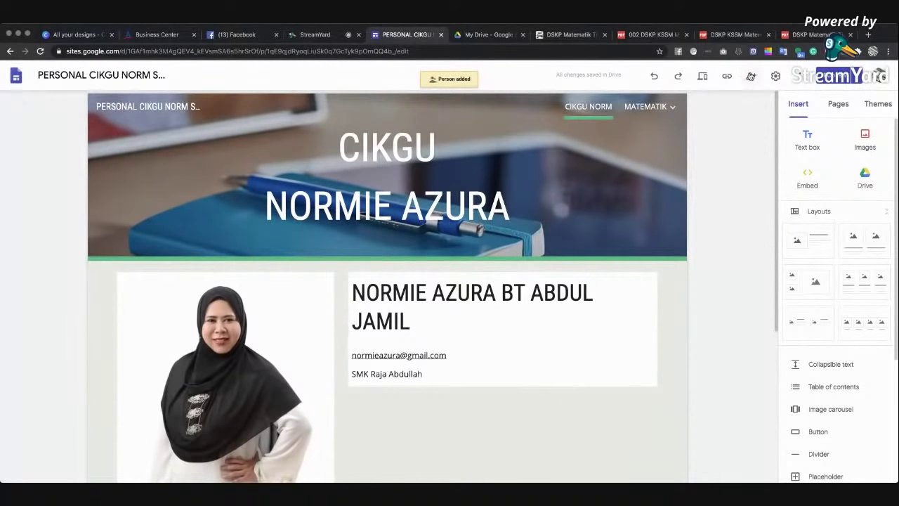
- Open the site's navigation settings
left_click(777, 77)
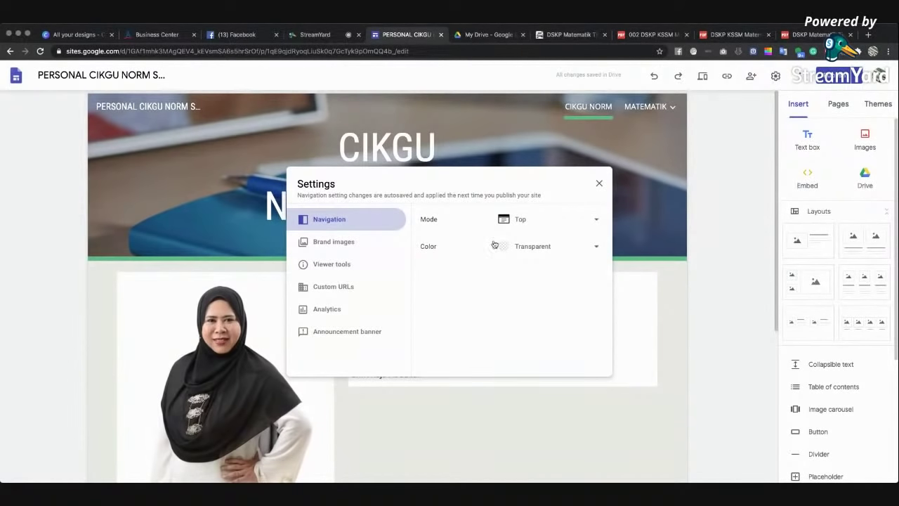
left_click(599, 184)
scroll(776, 76, "up", 5)
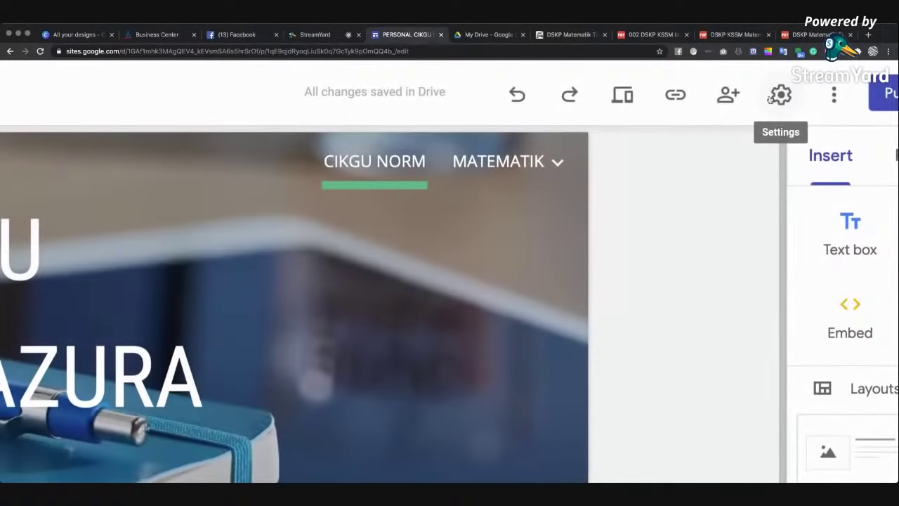
left_click(777, 98)
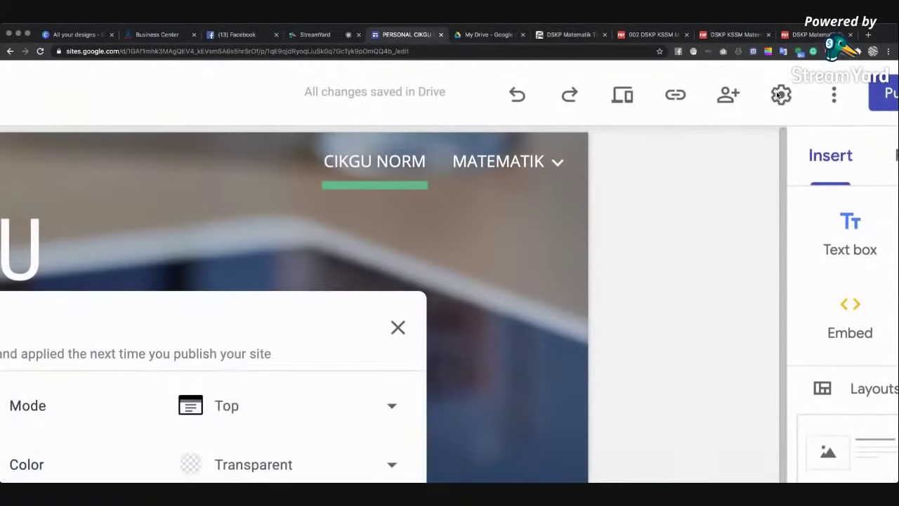
scroll(510, 212, "down", 5)
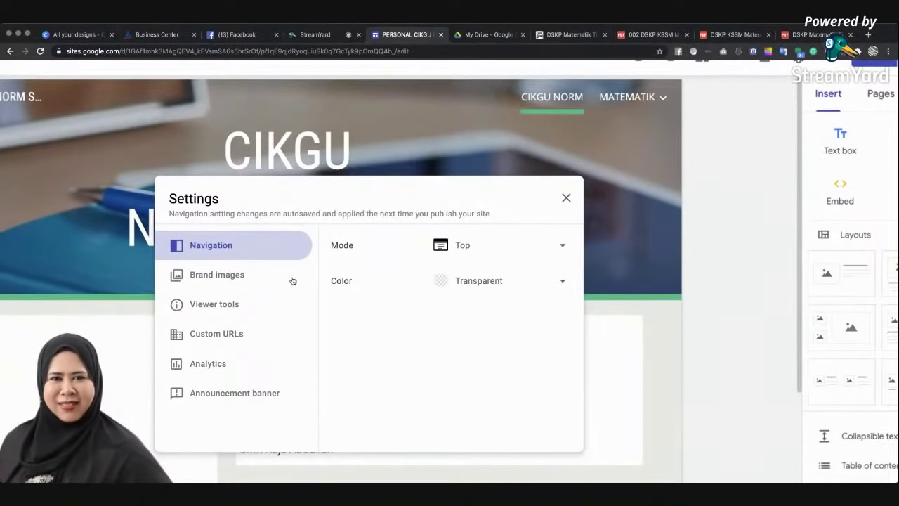
- Try the Side navigation mode for the site and switch it back to Top
left_click(560, 250)
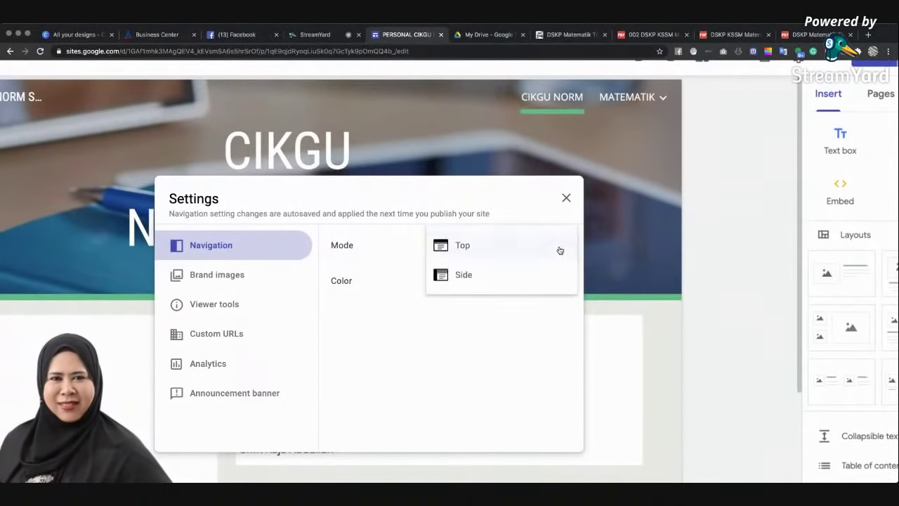
left_click(514, 275)
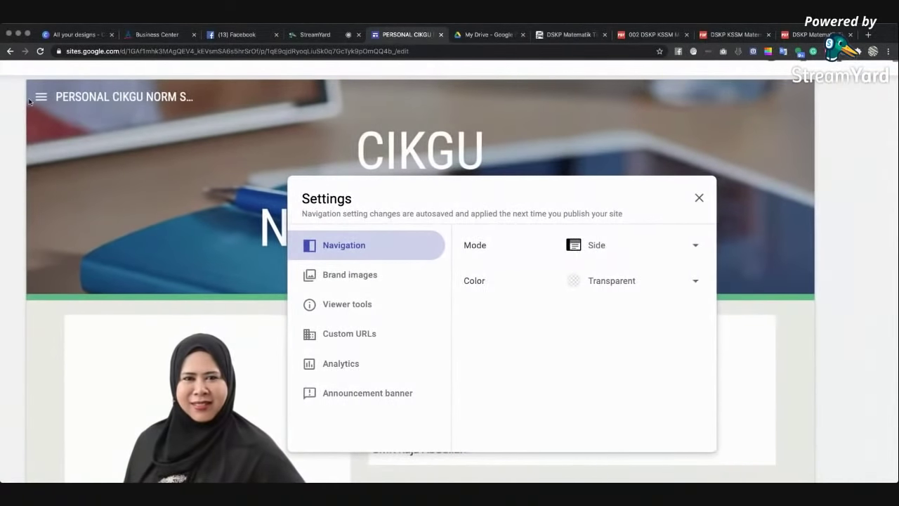
left_click(589, 240)
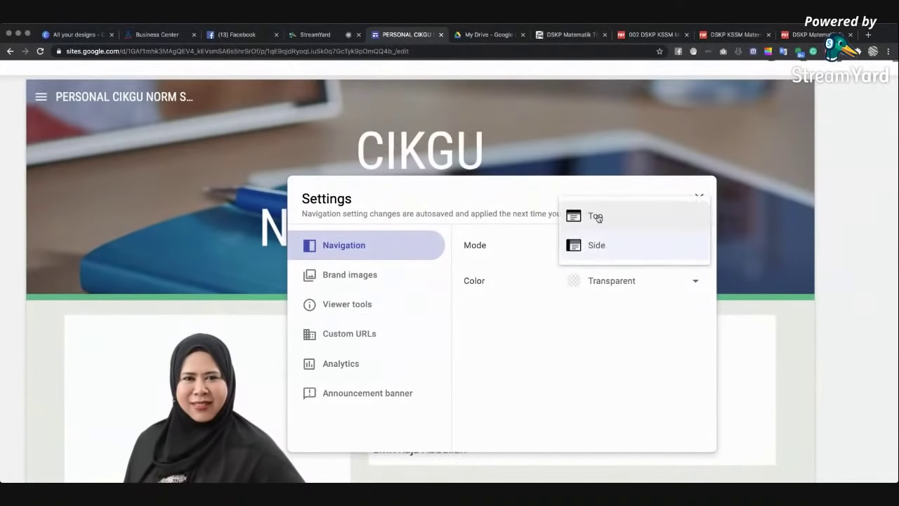
left_click(598, 215)
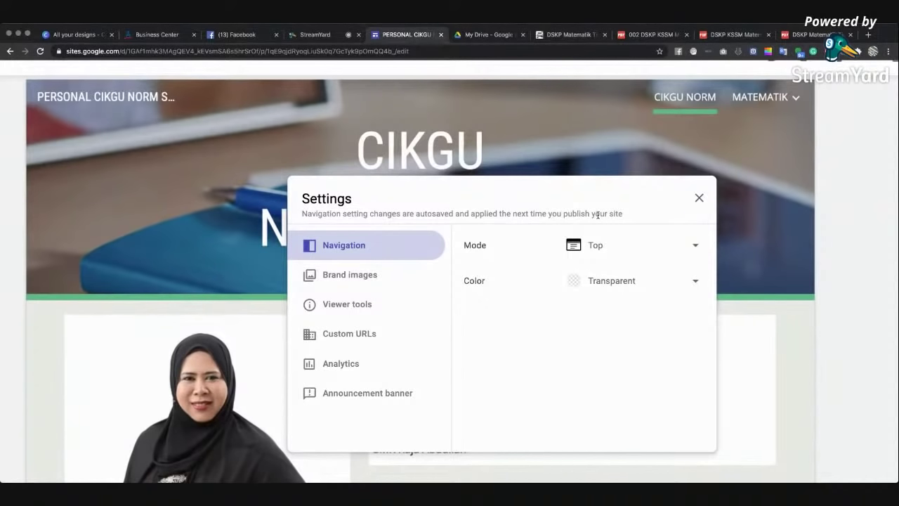
- Try White and Black as the navigation bar color and return it to Transparent
left_click(668, 288)
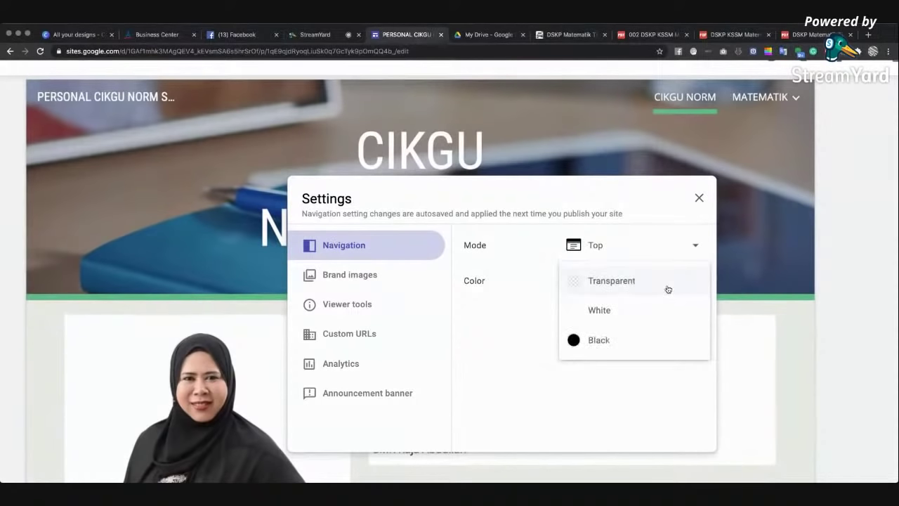
left_click(652, 307)
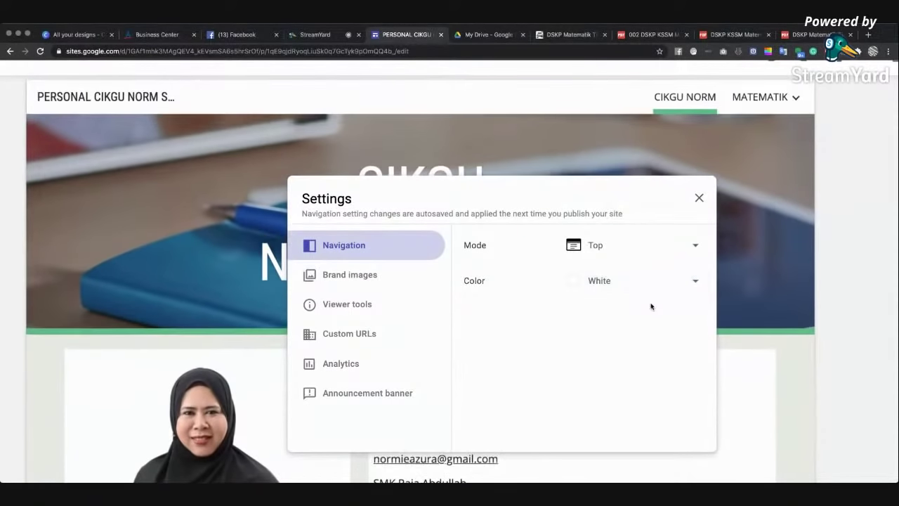
left_click(635, 290)
left_click(628, 314)
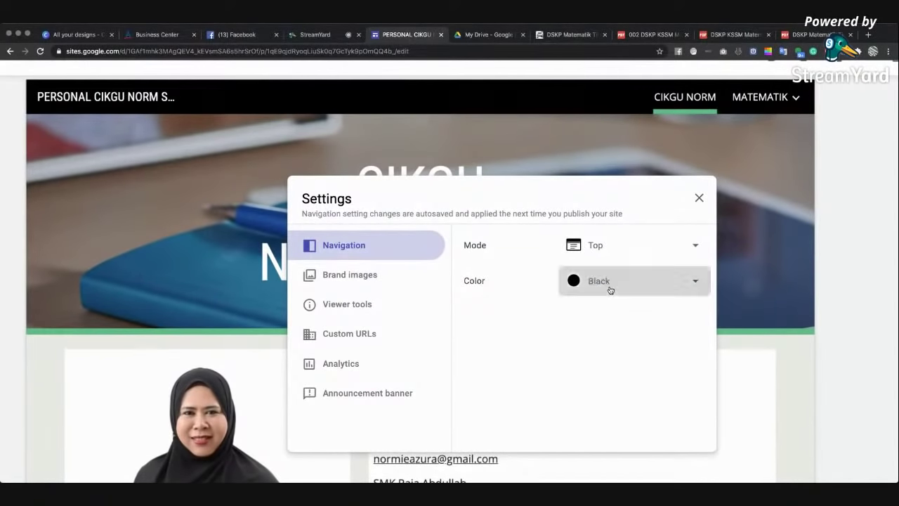
left_click(609, 286)
left_click(612, 222)
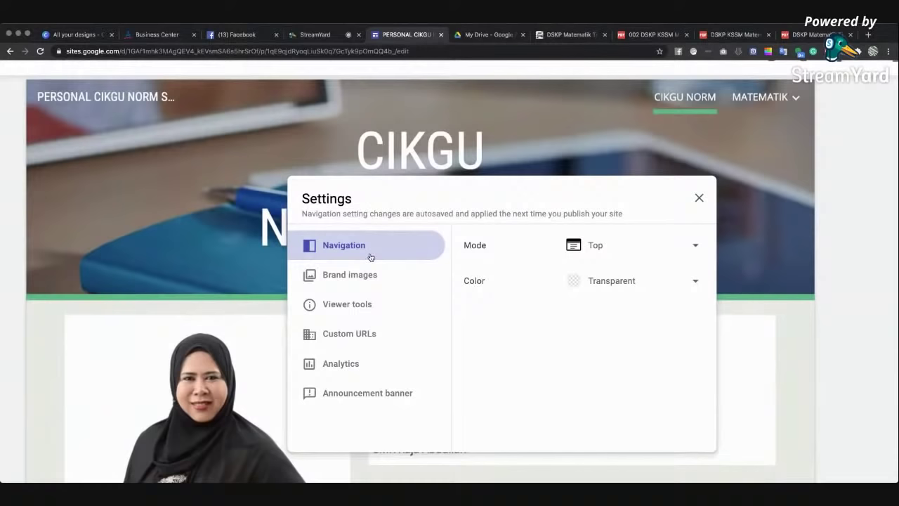
- Upload the teacher's photo as the site's logo in the brand image settings
left_click(352, 275)
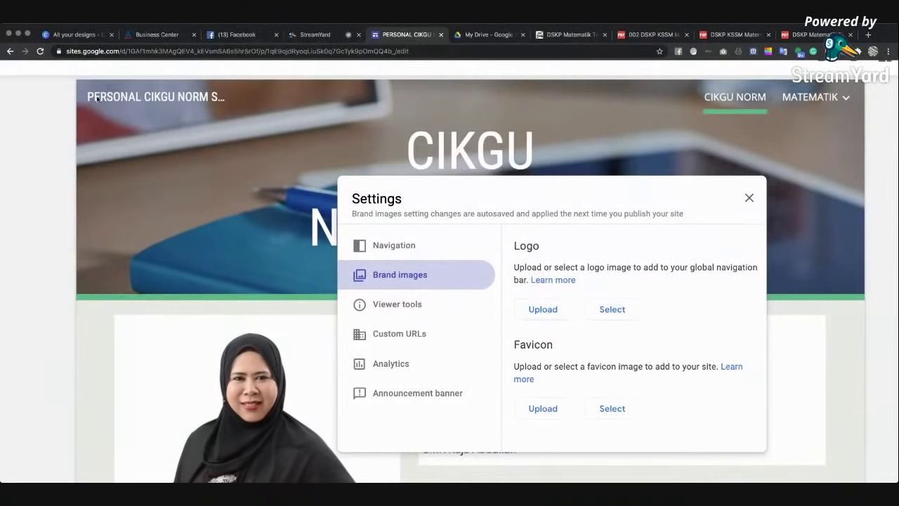
left_click(551, 316)
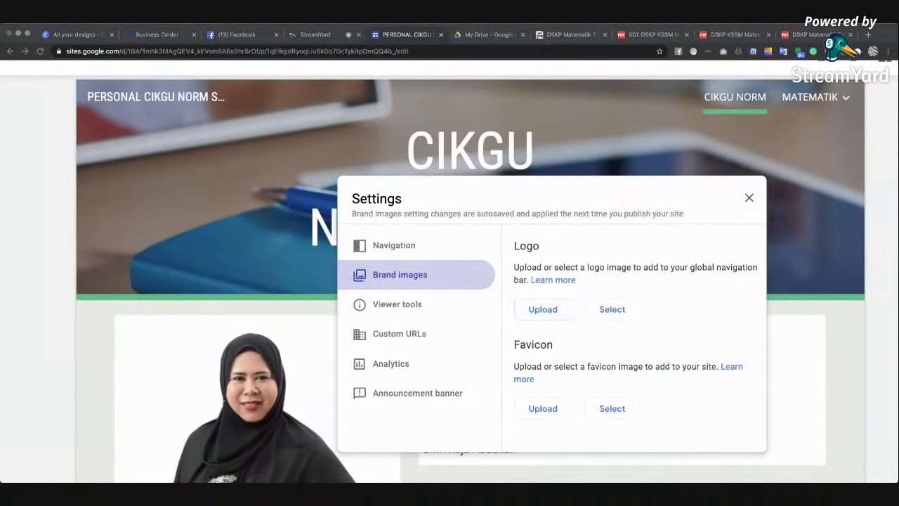
key("Return")
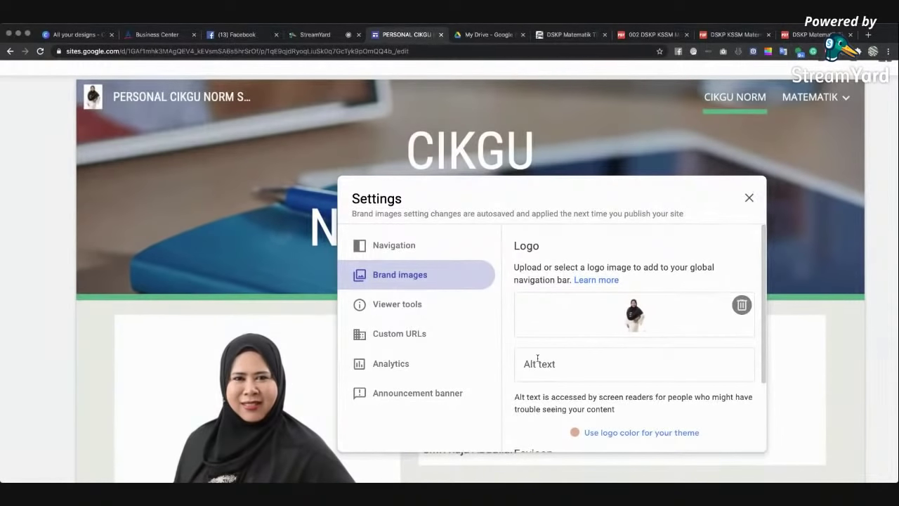
- Review the logo alt text, theme color and favicon options, and the viewer tools for the info icon and anchor links
scroll(538, 359, "down", 2)
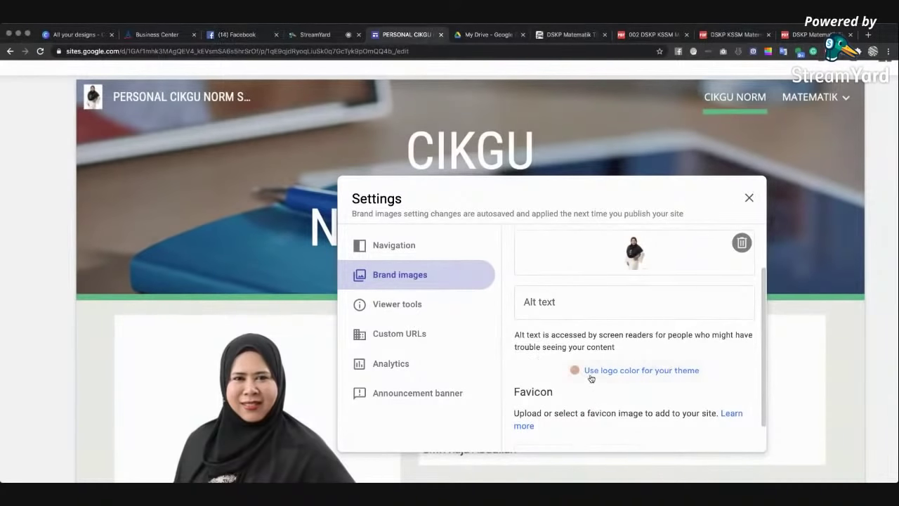
scroll(591, 378, "down", 1)
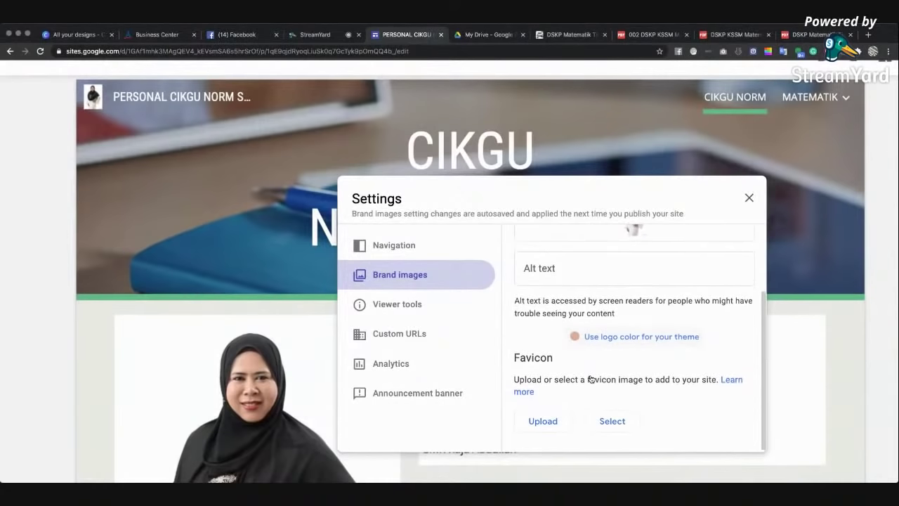
scroll(590, 378, "up", 1)
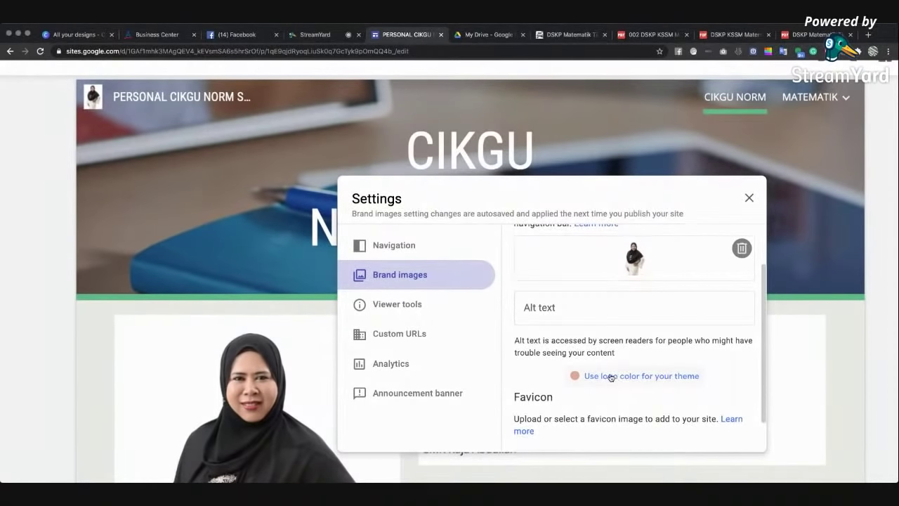
left_click(400, 311)
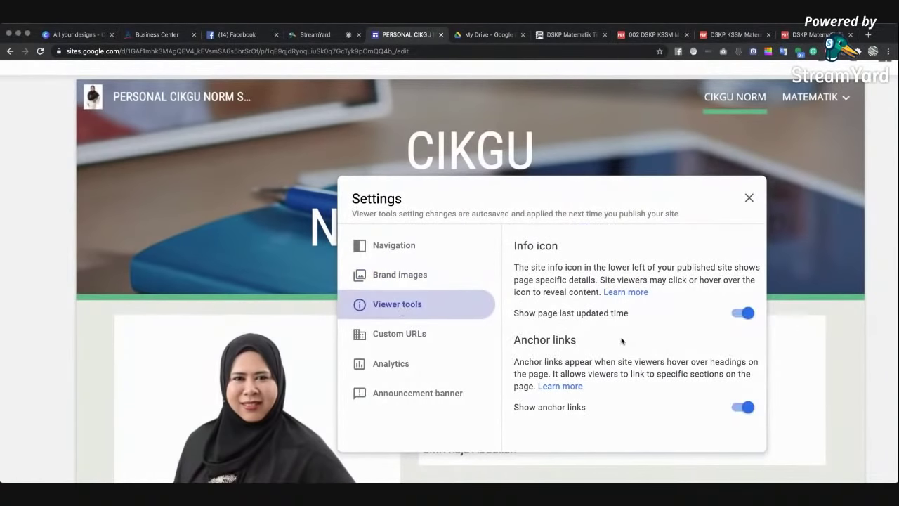
scroll(624, 330, "down", 2)
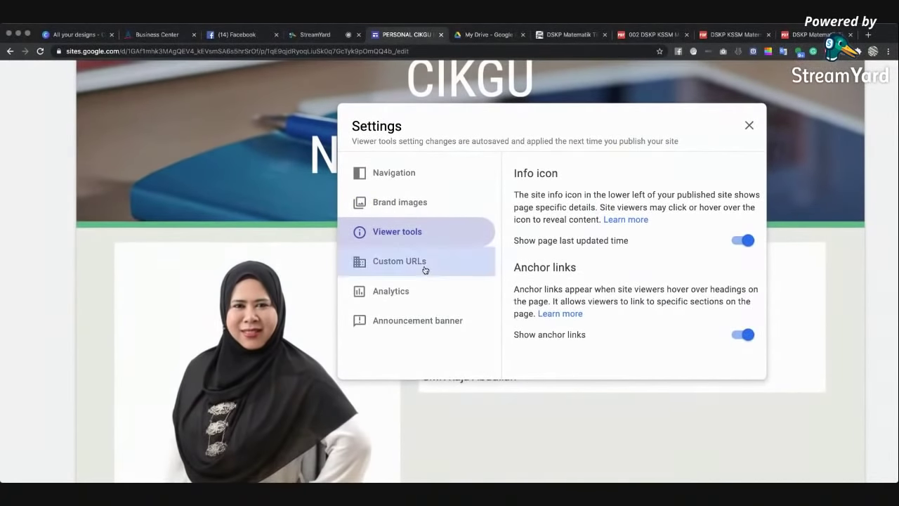
- Review the Custom URLs, Analytics and Announcement banner settings, then close the site settings
left_click(425, 270)
left_click(408, 293)
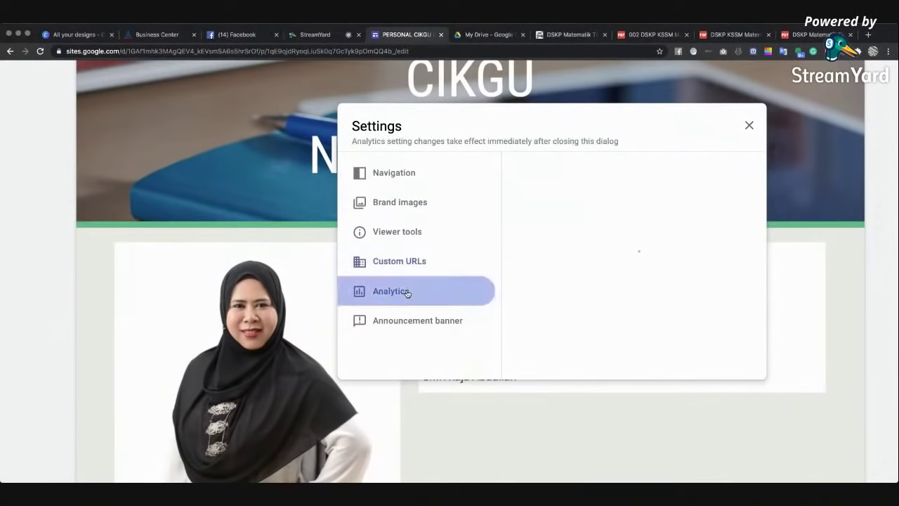
left_click(404, 334)
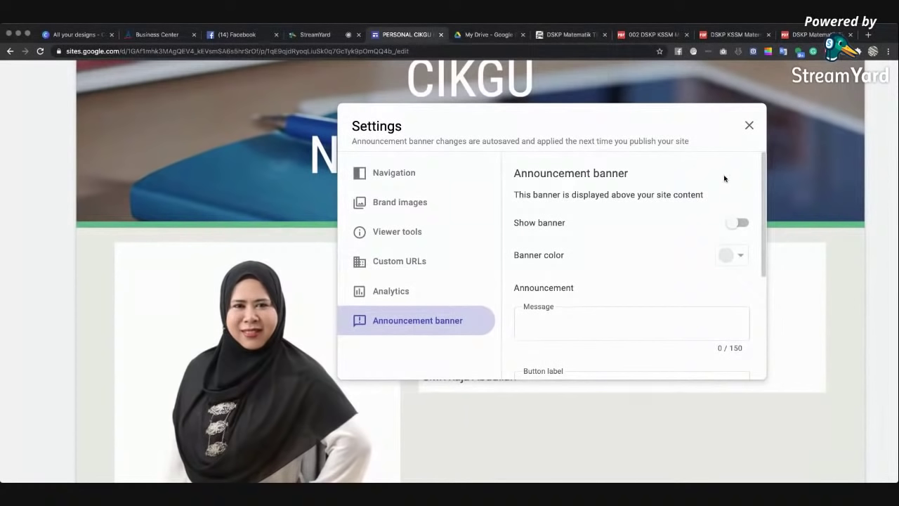
left_click(749, 126)
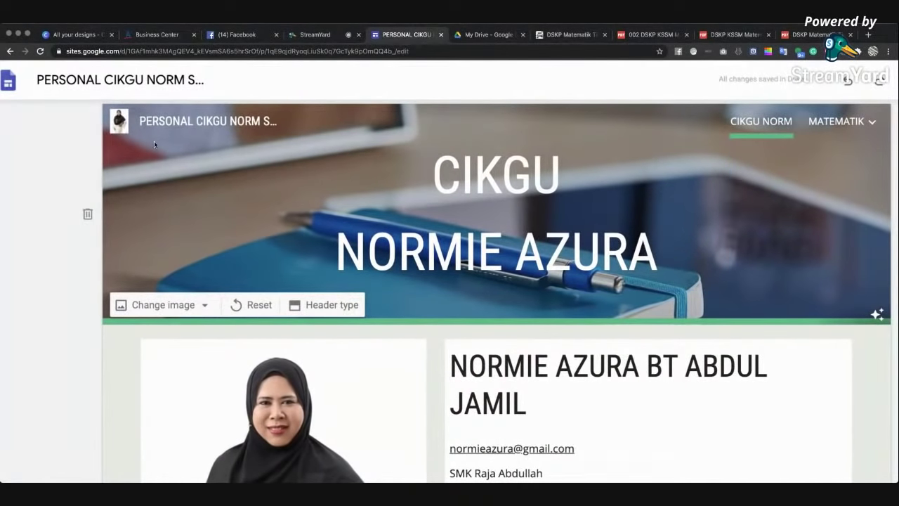
- View the published site link and close it again
scroll(343, 243, "right", 1)
scroll(343, 244, "right", 5)
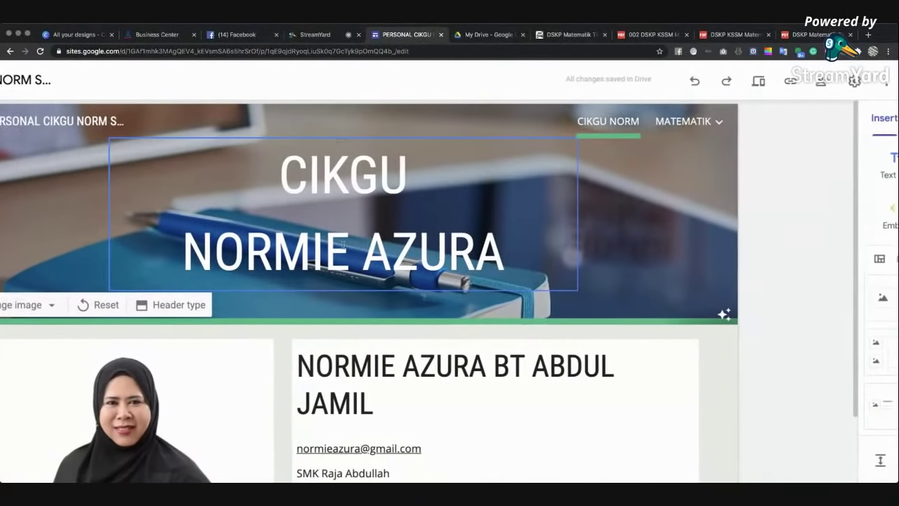
mouse_move(705, 133)
scroll(704, 134, "right", 2)
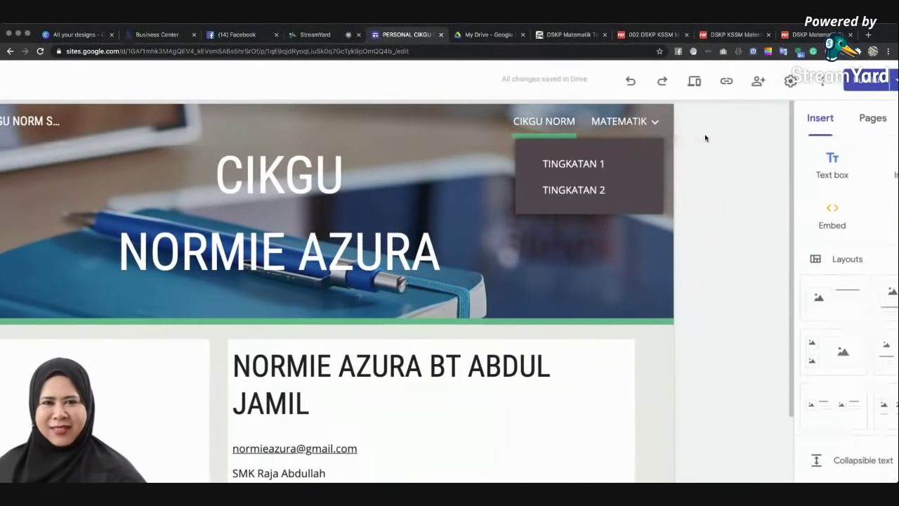
left_click(727, 82)
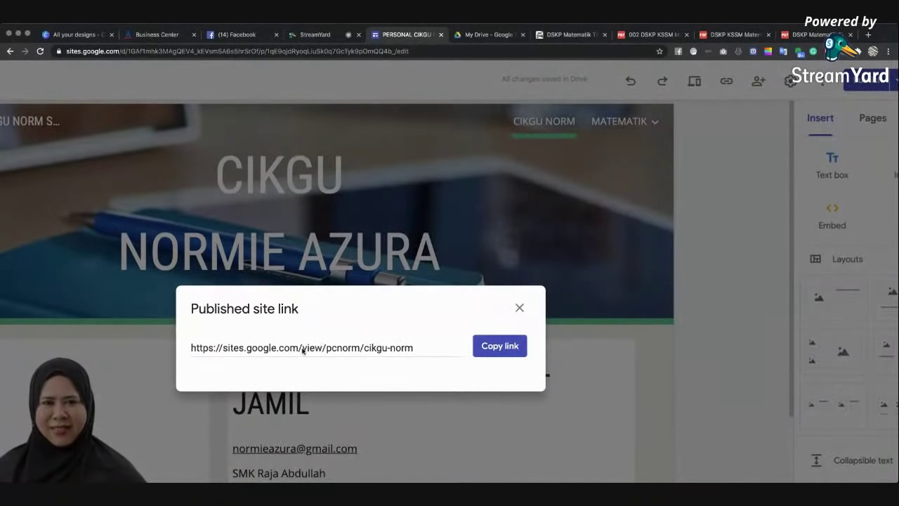
left_click(519, 308)
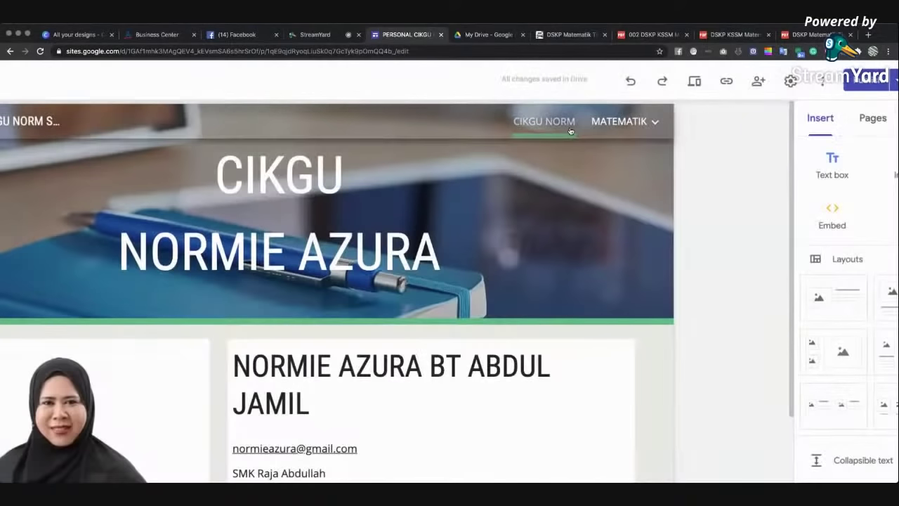
left_click(727, 83)
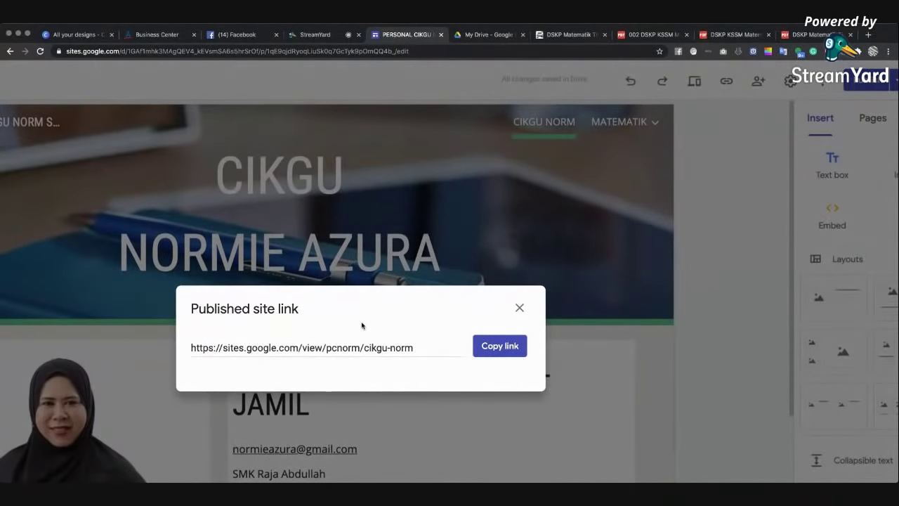
left_click(330, 351)
left_click(368, 350)
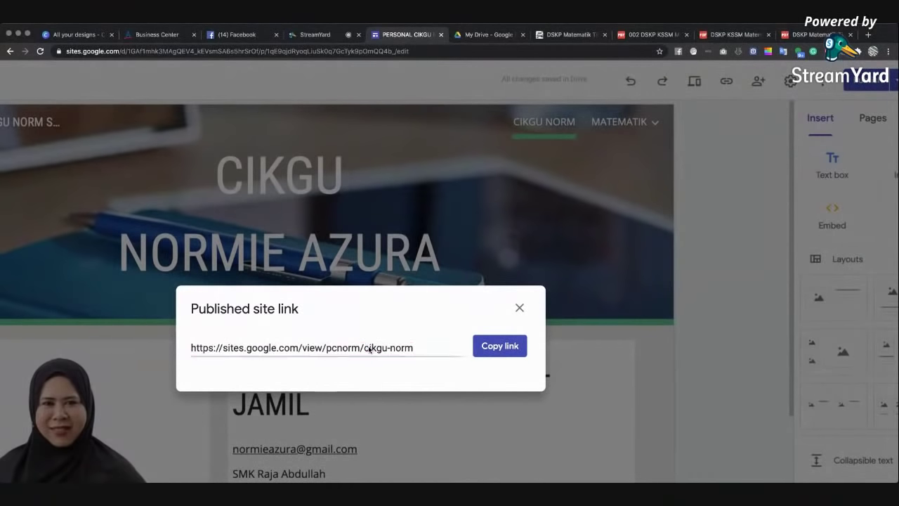
left_click(413, 350)
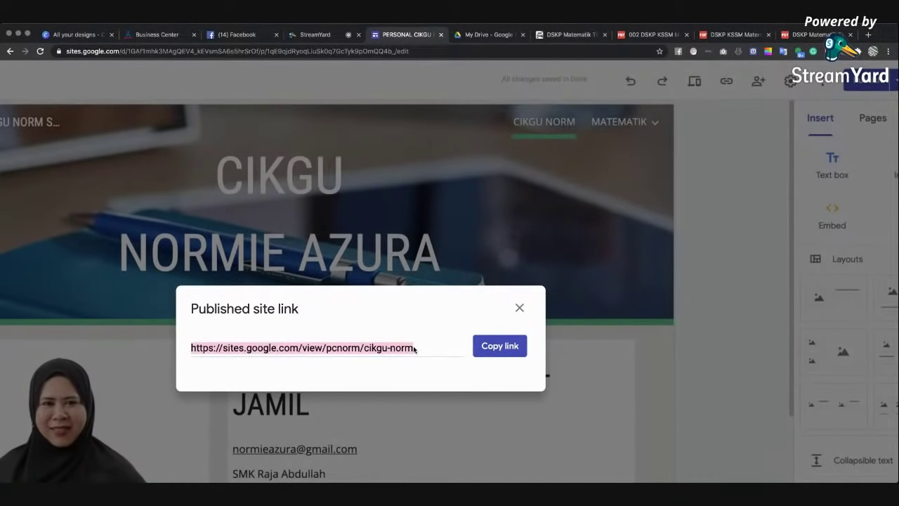
left_click(415, 350)
left_click(496, 346)
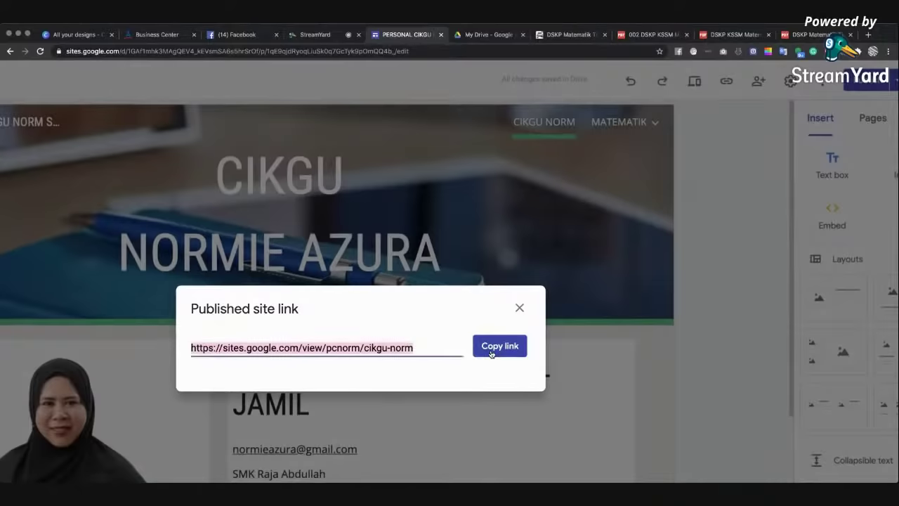
left_click(622, 121)
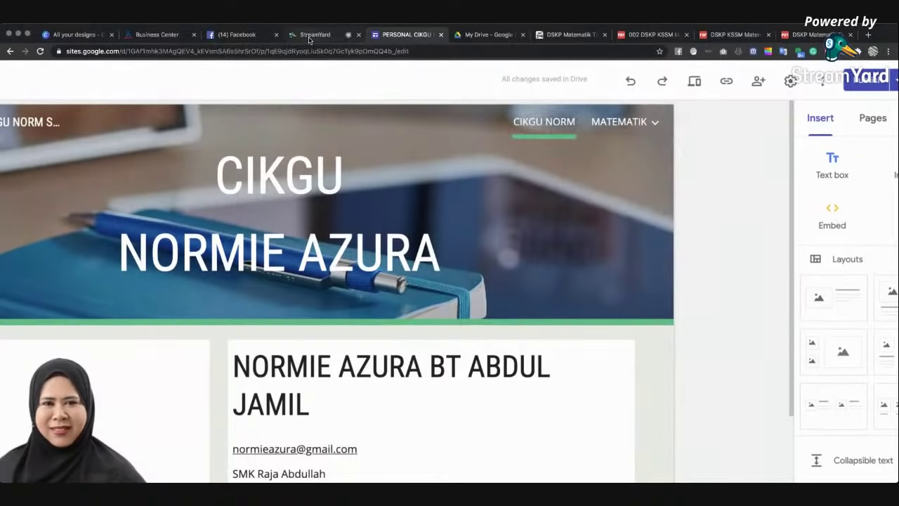
- Switch to StreamYard, post the copied site link as a comment and show that comment on the broadcast
left_click(309, 35)
left_click(760, 454)
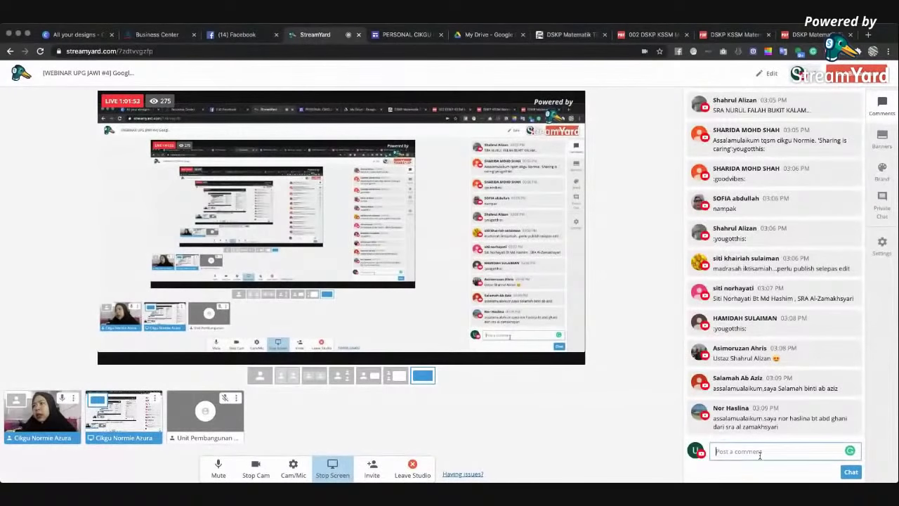
key("super+v")
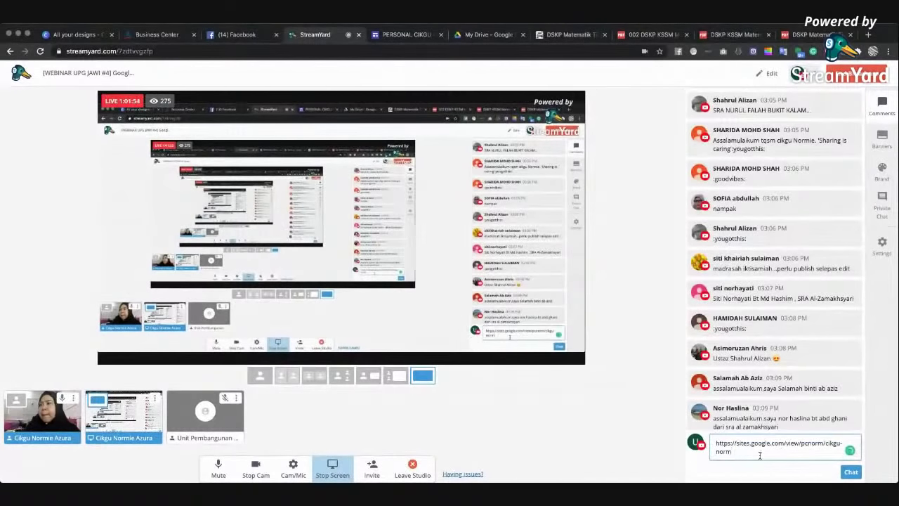
key("Return")
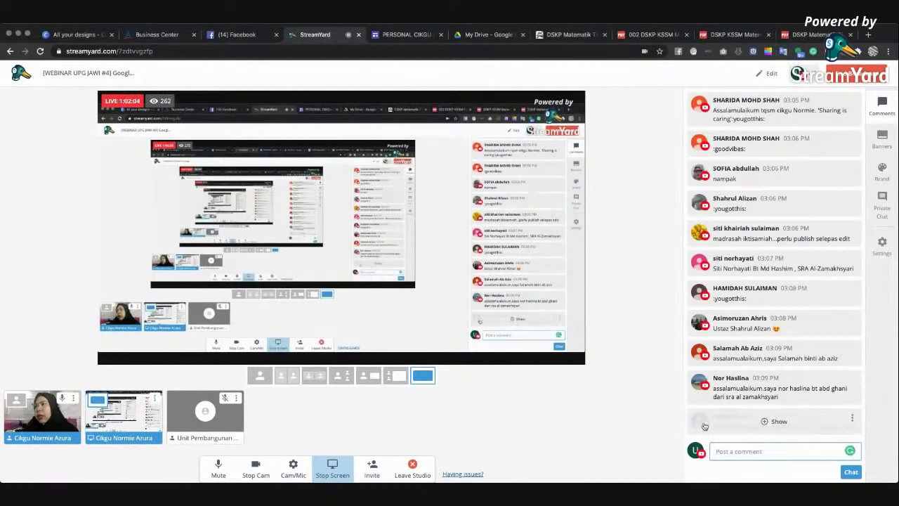
left_click(704, 426)
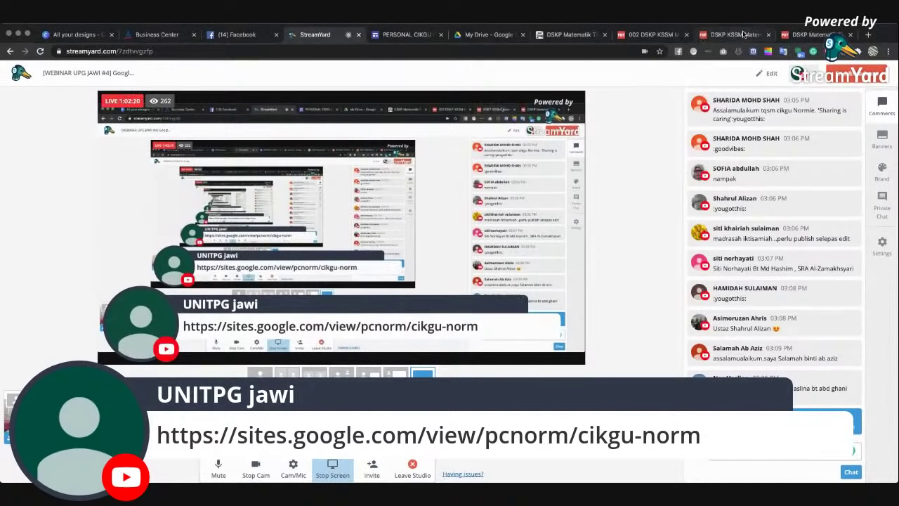
- Close the three open DSKP PDF browser tabs
left_click(687, 34)
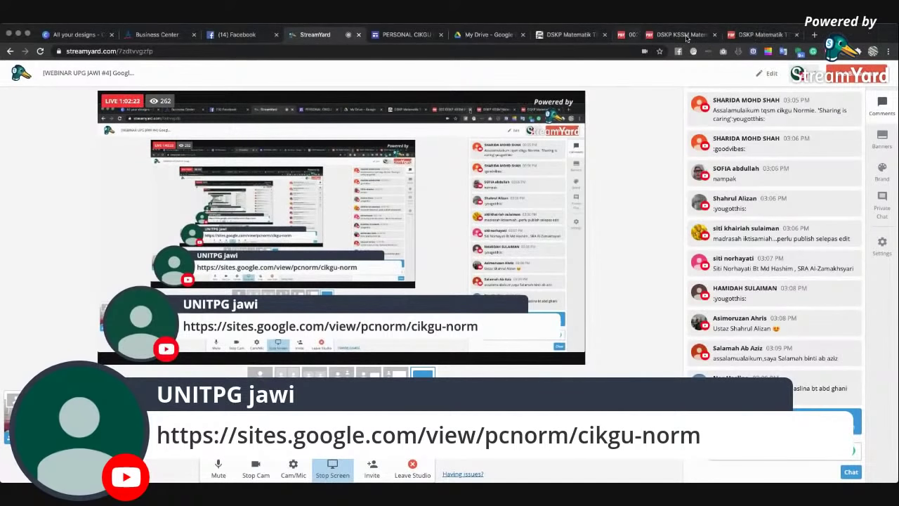
left_click(687, 34)
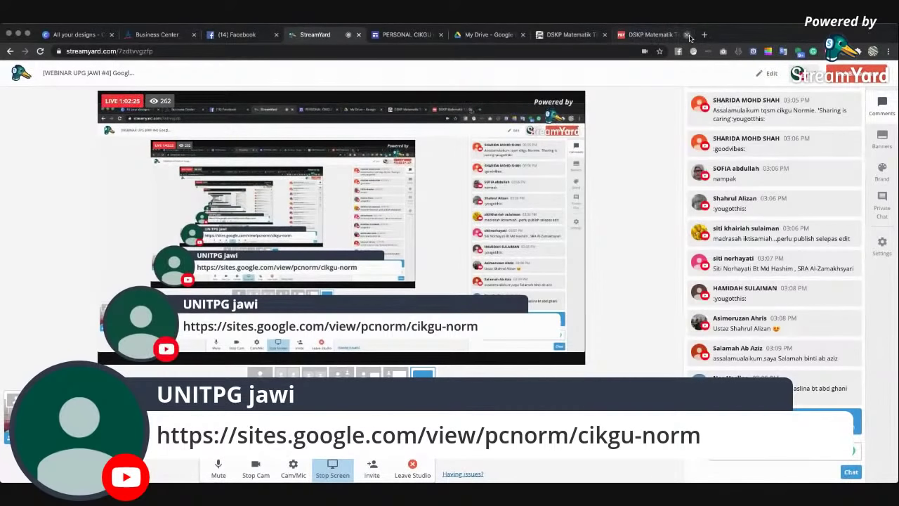
left_click(689, 35)
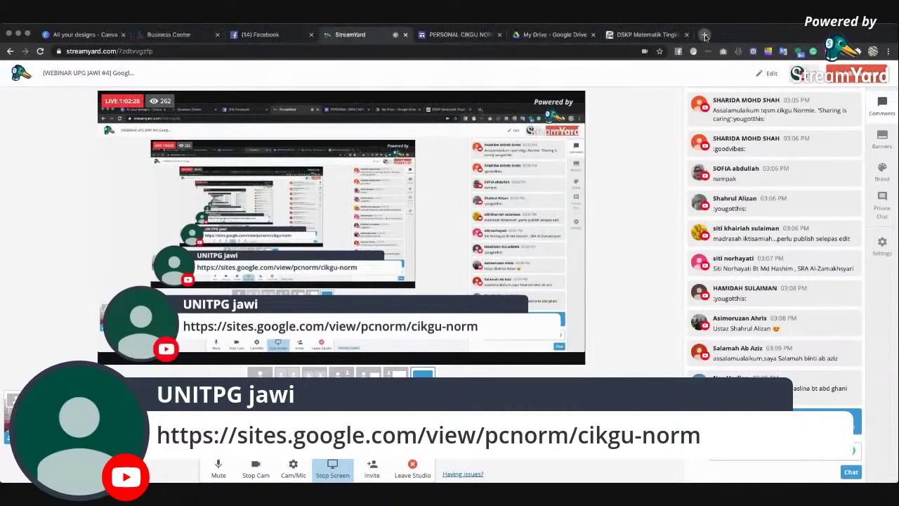
- Open tiny.cc in a new browser tab and log in to the free account with the saved credentials
left_click(704, 35)
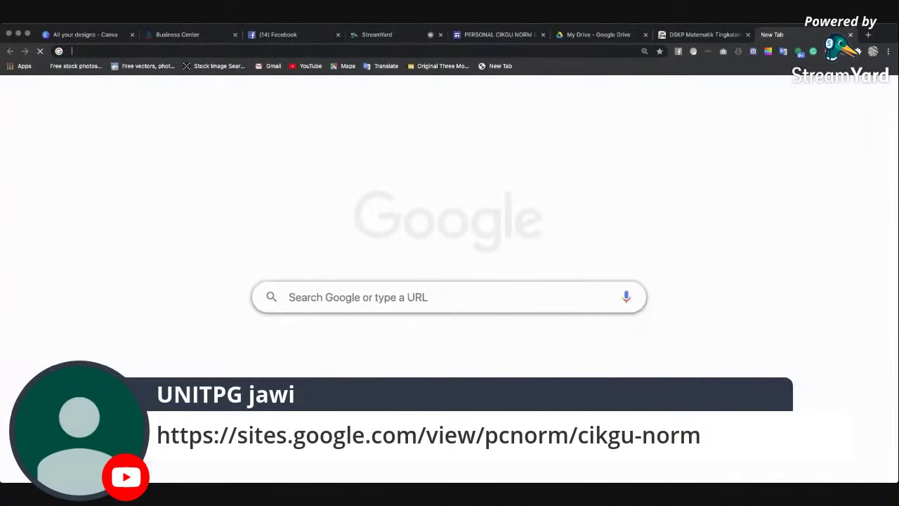
type("TINY")
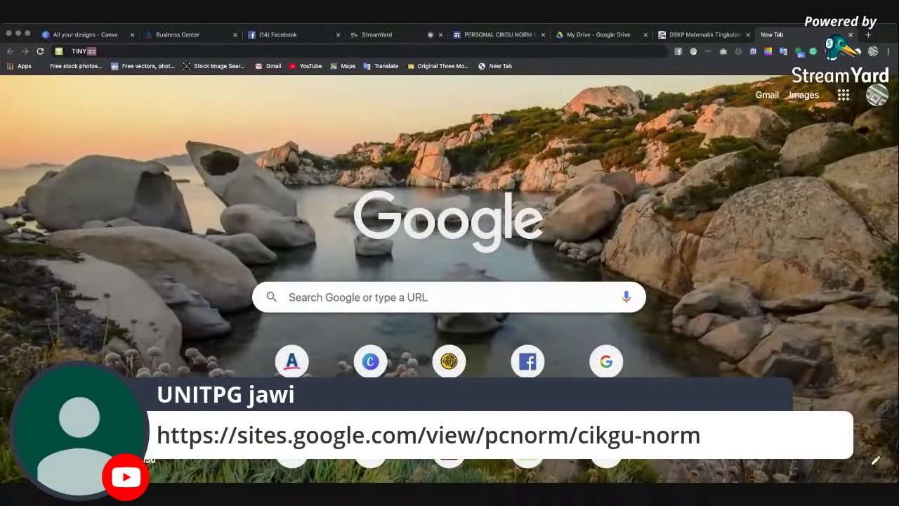
key("Return")
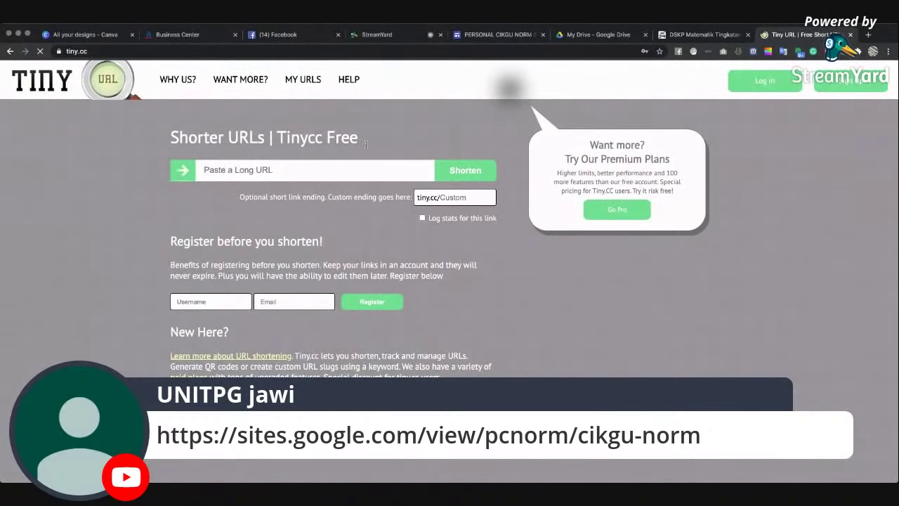
left_click(731, 81)
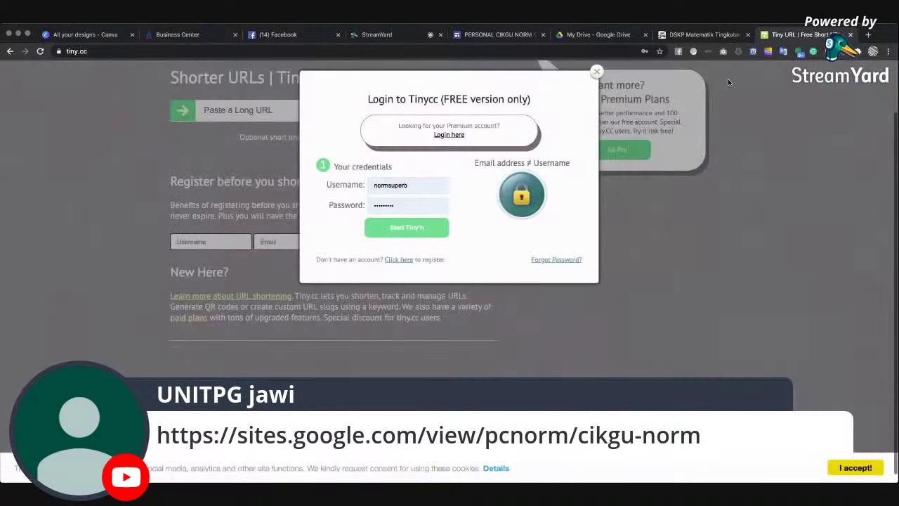
left_click(439, 224)
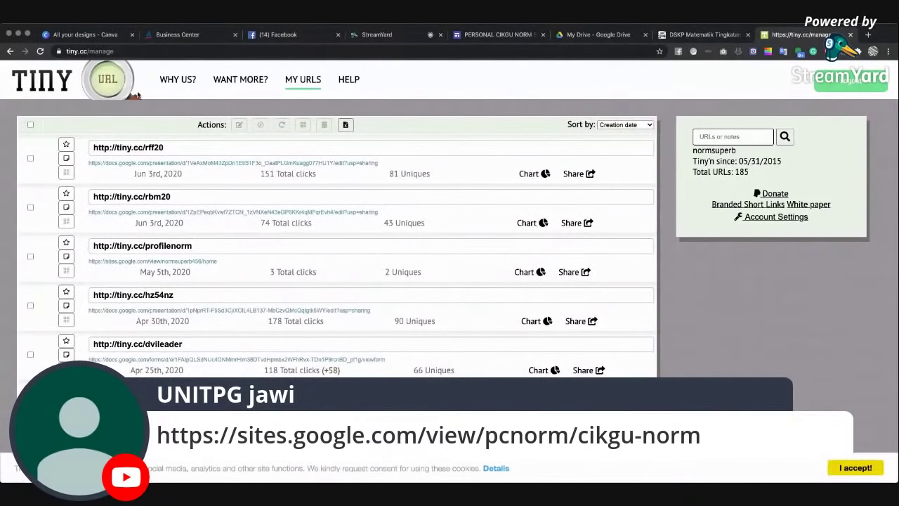
left_click(61, 83)
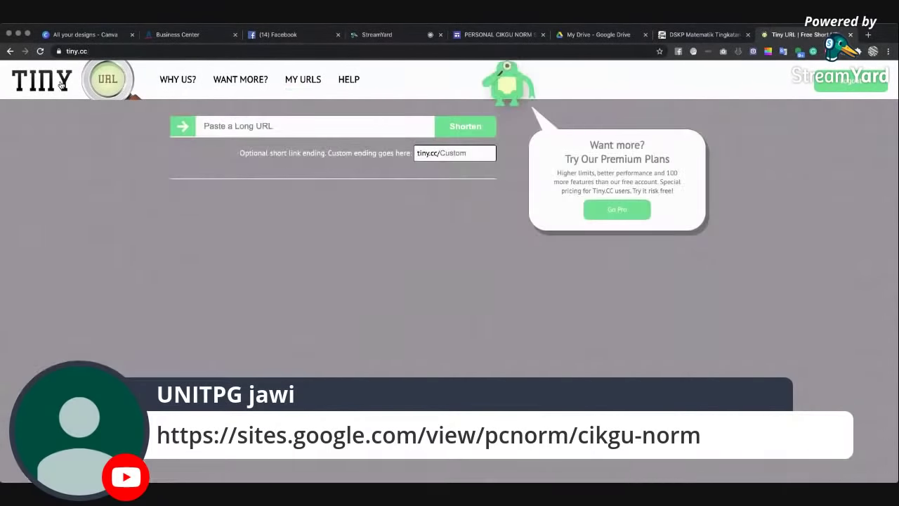
left_click(233, 127)
key("super+v")
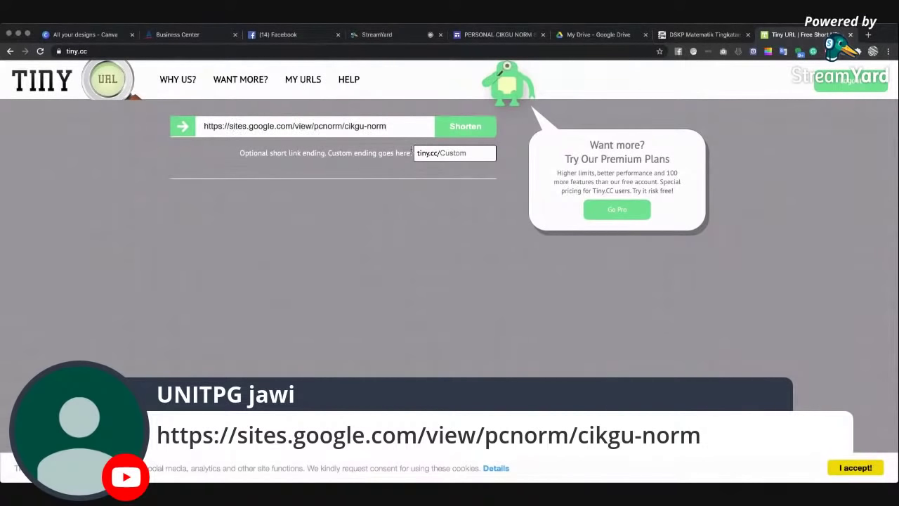
- Set the custom ending of the short link to tnorm and shorten the URL
left_click(450, 151)
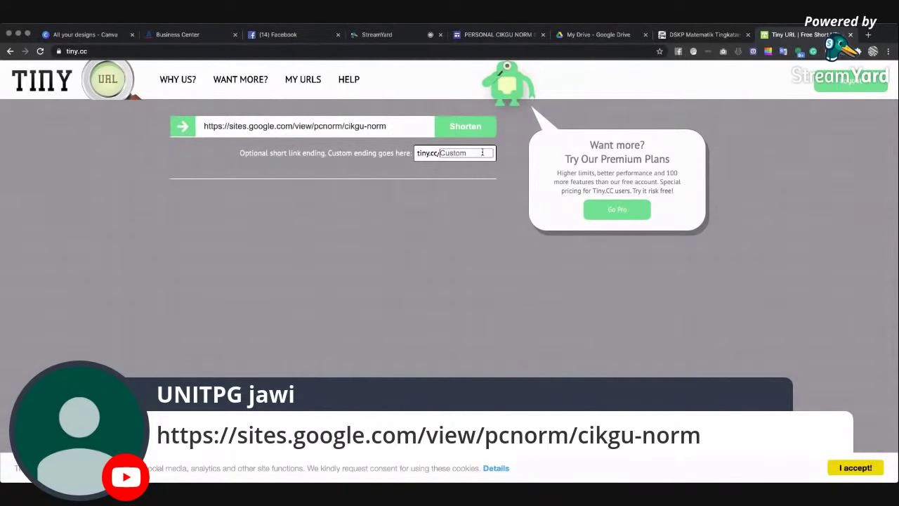
type("SIT")
key("BackSpace")
key("BackSpace")
key("BackSpace")
type("s")
type("tescnor")
key("BackSpace")
type("l")
key("BackSpace")
key("BackSpace")
key("BackSpace")
key("BackSpace")
key("BackSpace")
left_click(473, 156)
left_click(490, 130)
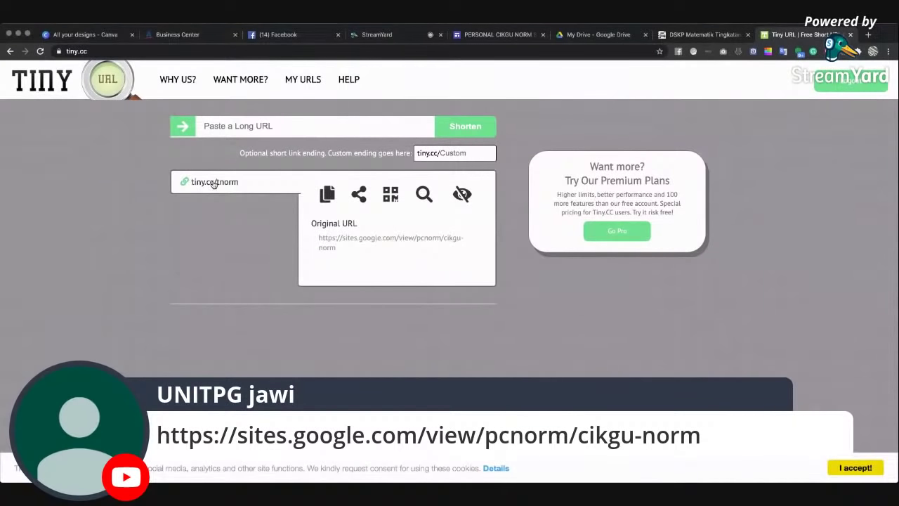
- Copy the short link tiny.cc/tnorm, switch to StreamYard and hide the featured comment with the full site link
left_click(327, 194)
left_click(376, 35)
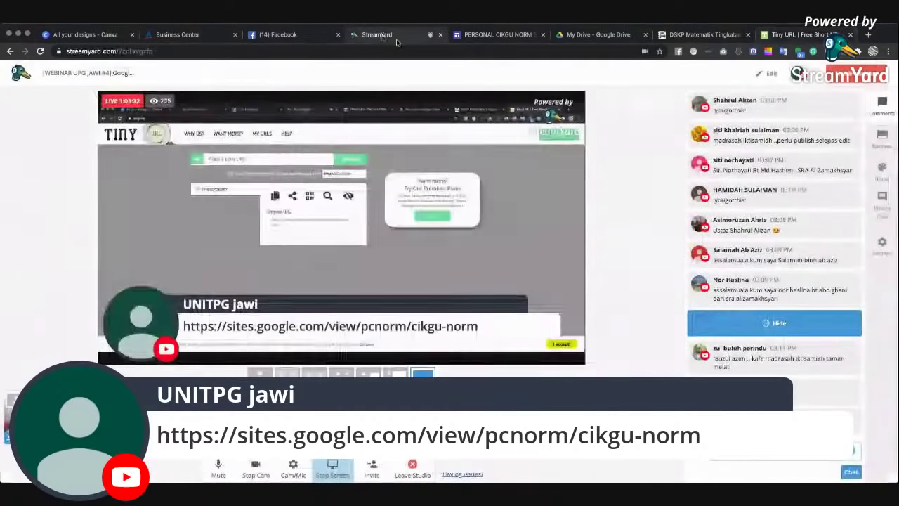
left_click(776, 323)
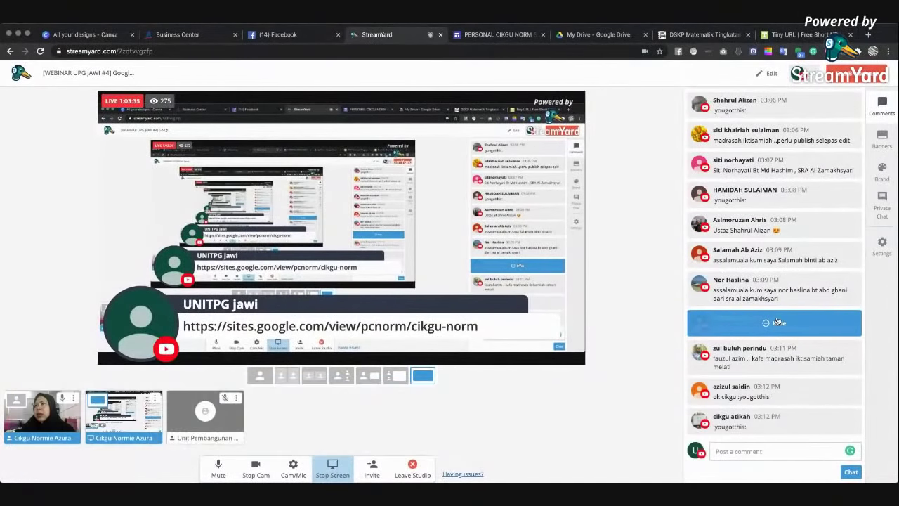
left_click(759, 452)
key("super+v")
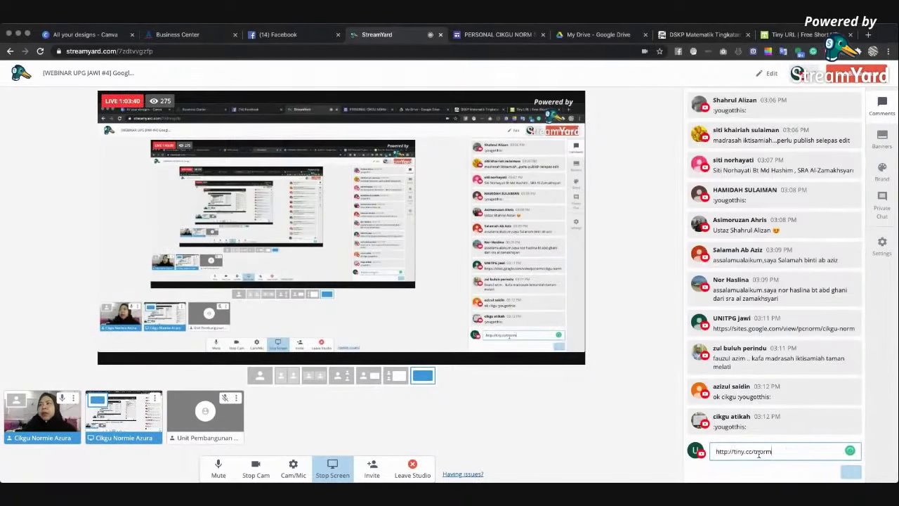
key("Return")
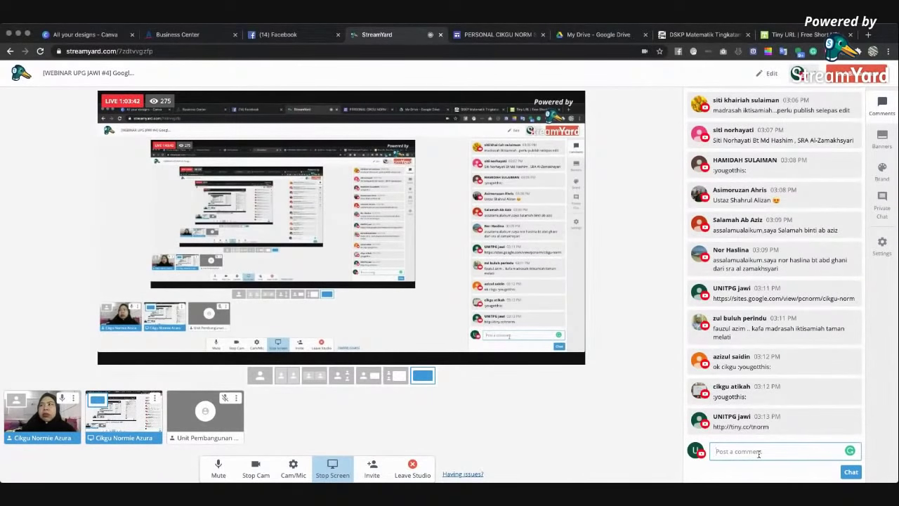
- Show the short-link comment on the broadcast and stop sharing the screen
left_click(778, 420)
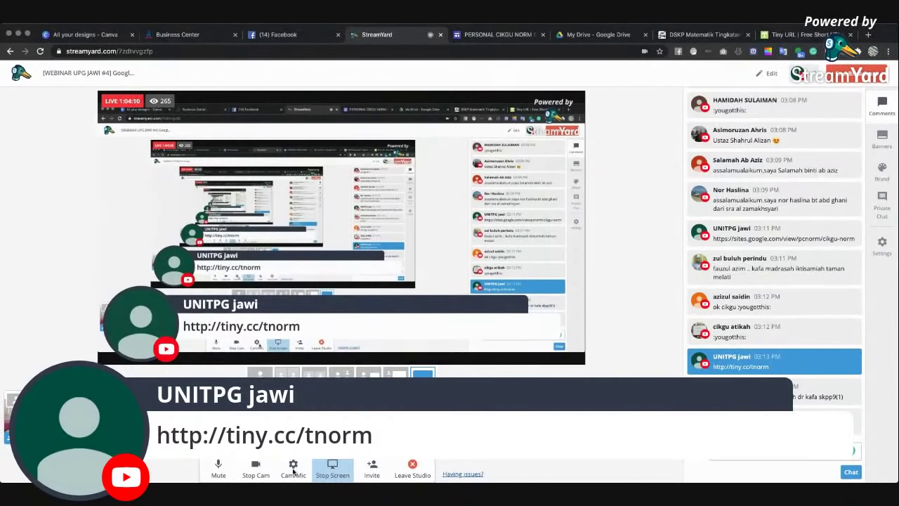
left_click(332, 468)
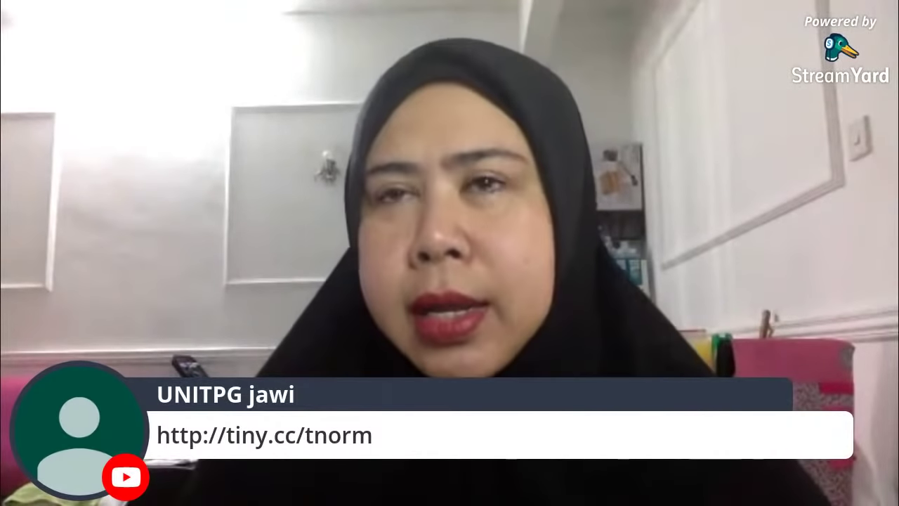
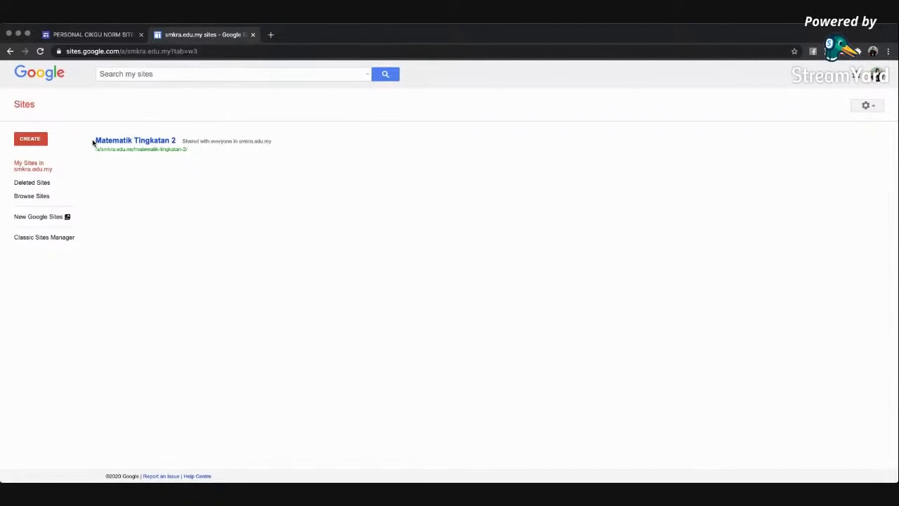
- Switch from classic Sites to the new Google Sites home page and dismiss the welcome message
scroll(95, 143, "up", 3)
scroll(92, 143, "left", 2)
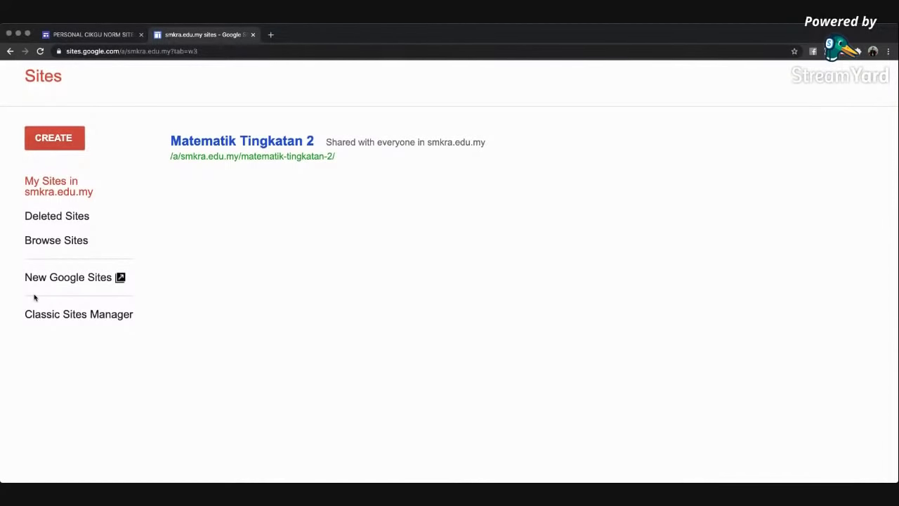
left_click(42, 288)
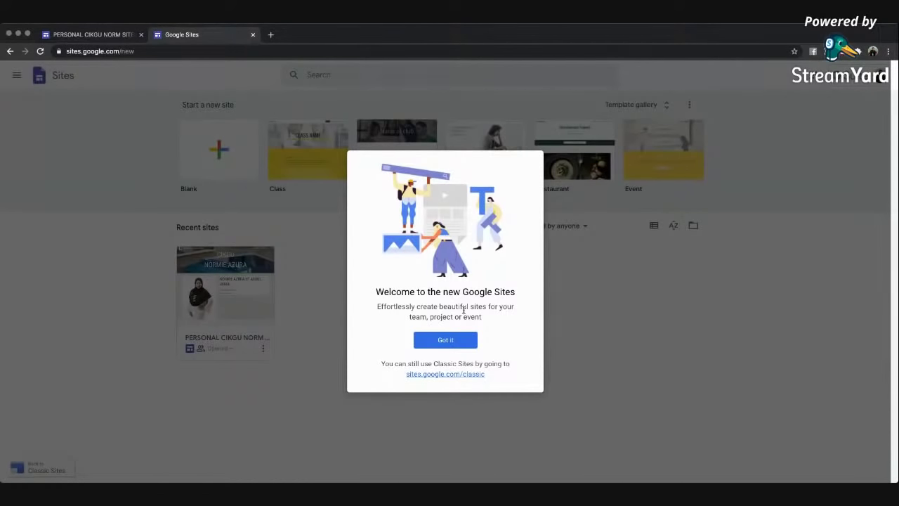
left_click(449, 343)
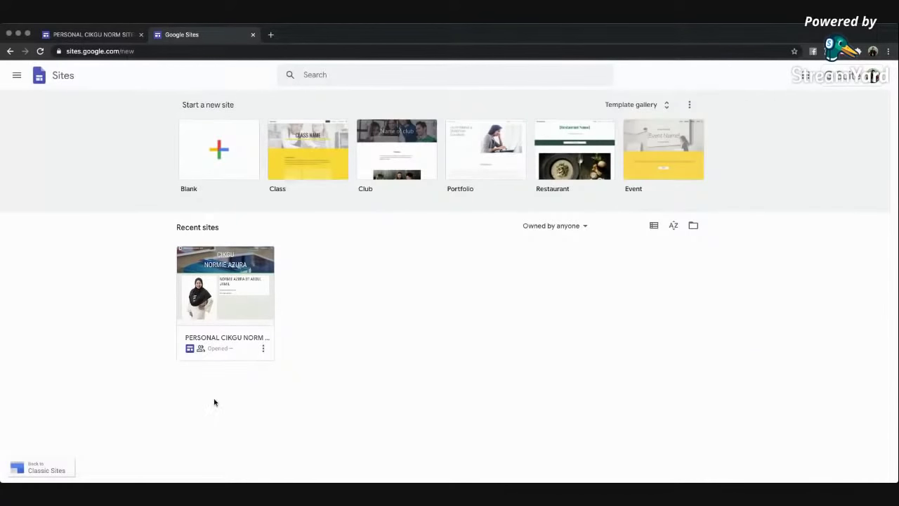
scroll(214, 403, "up", 3)
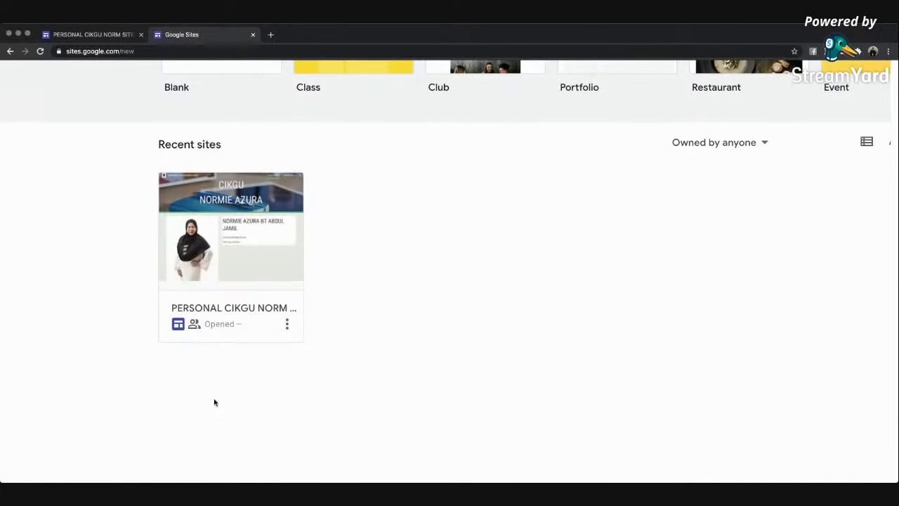
scroll(321, 303, "down", 3)
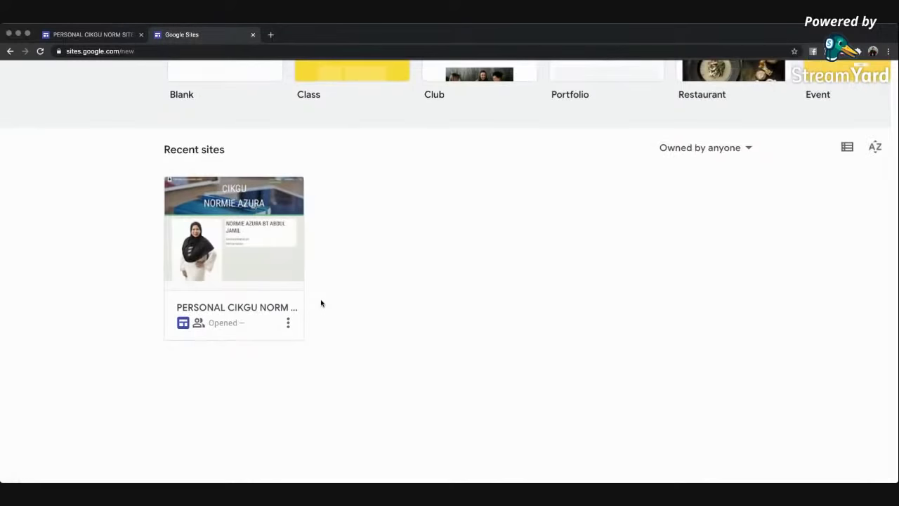
scroll(321, 303, "down", 1)
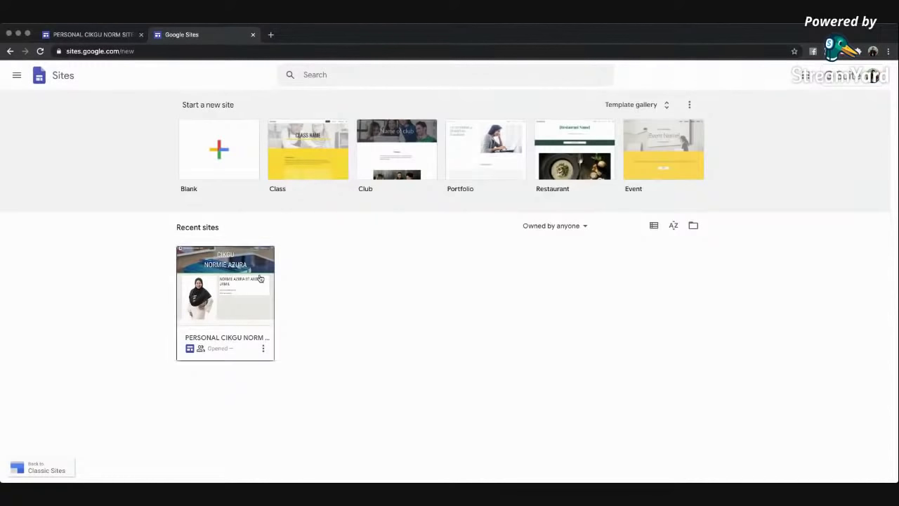
- Filter the recent sites by Owned by me, and switch the filter to Not owned by me
left_click(587, 230)
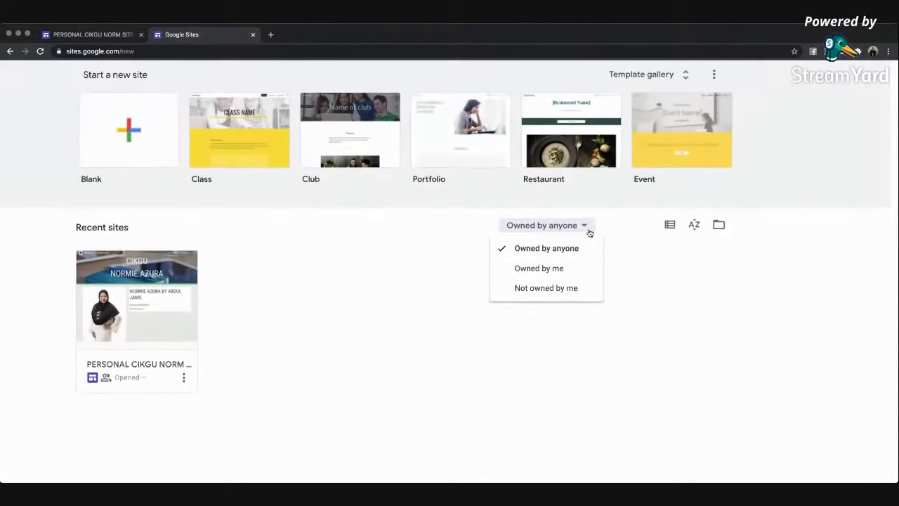
left_click(557, 267)
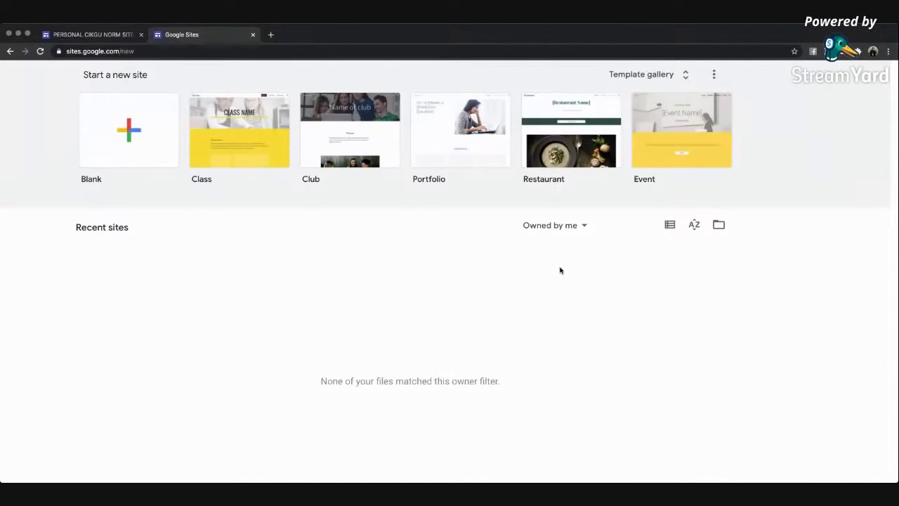
left_click(588, 226)
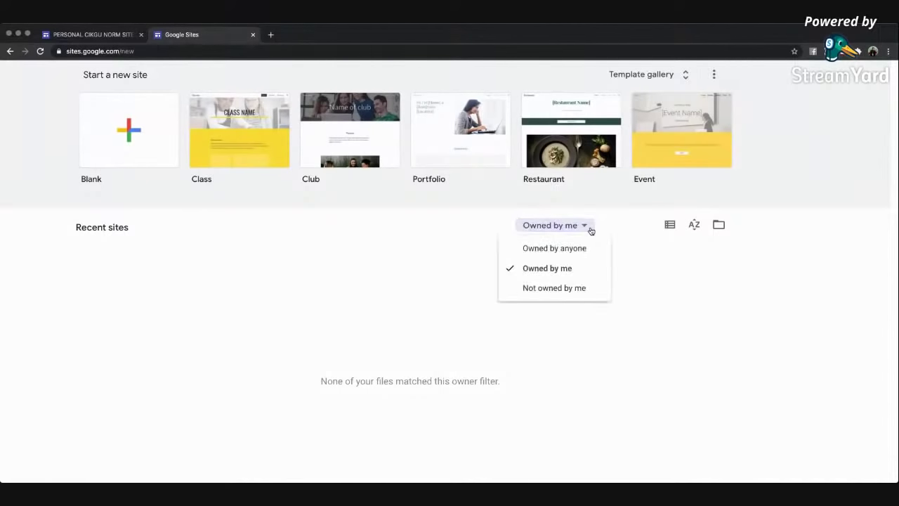
left_click(569, 290)
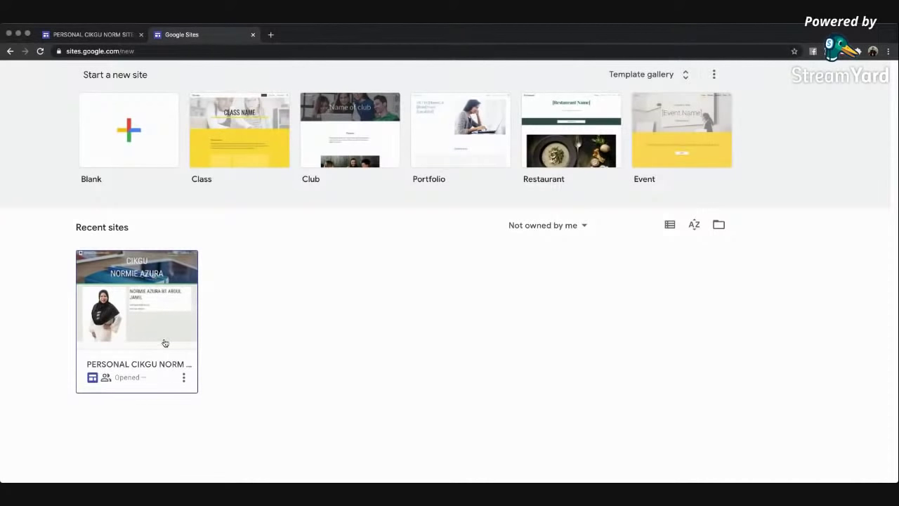
- Open the shared personal teacher site in the editor and skip the introductory tour
left_click(154, 314)
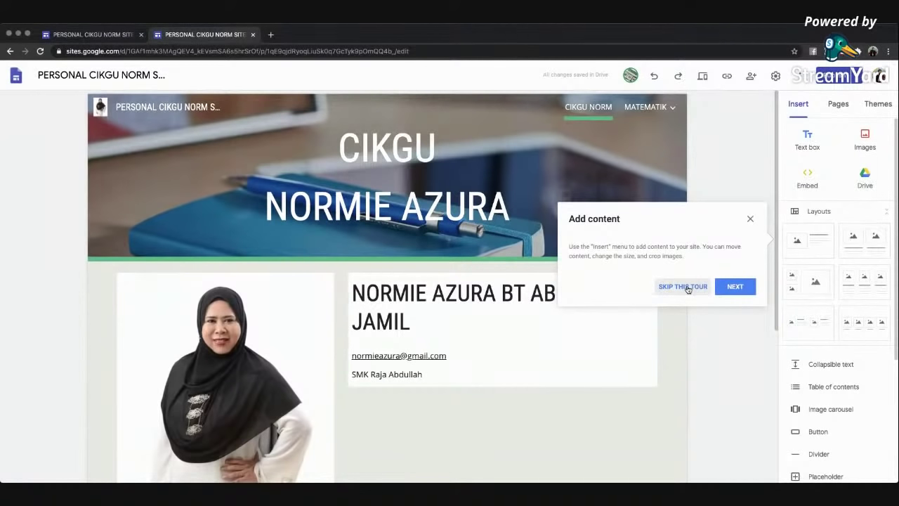
left_click(683, 286)
scroll(688, 289, "down", 1)
scroll(688, 289, "up", 1)
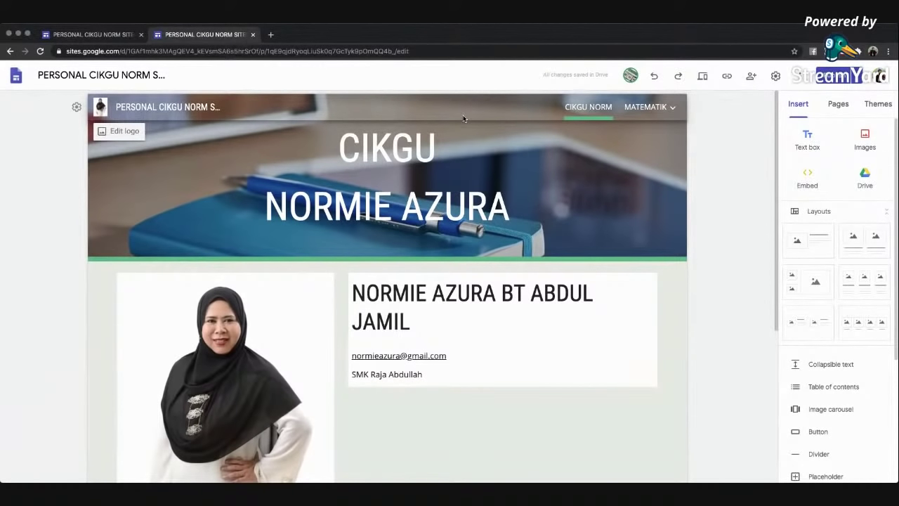
- Go to the TINGKATAN 1 page under MATEMATIK and change its header type to Title only
mouse_move(667, 113)
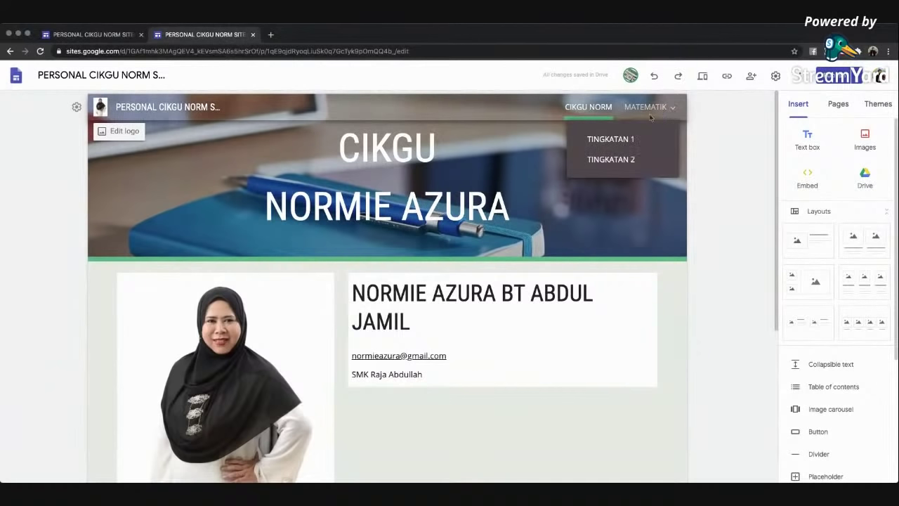
left_click(618, 140)
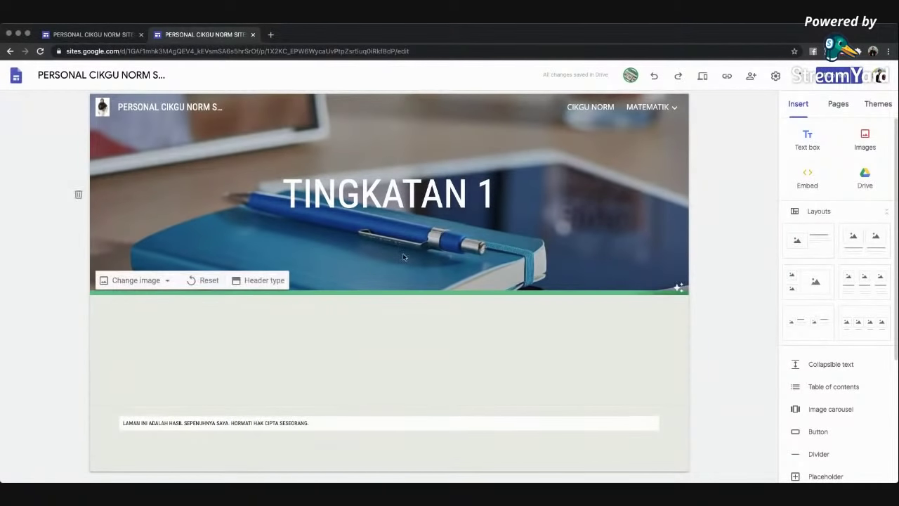
left_click(281, 279)
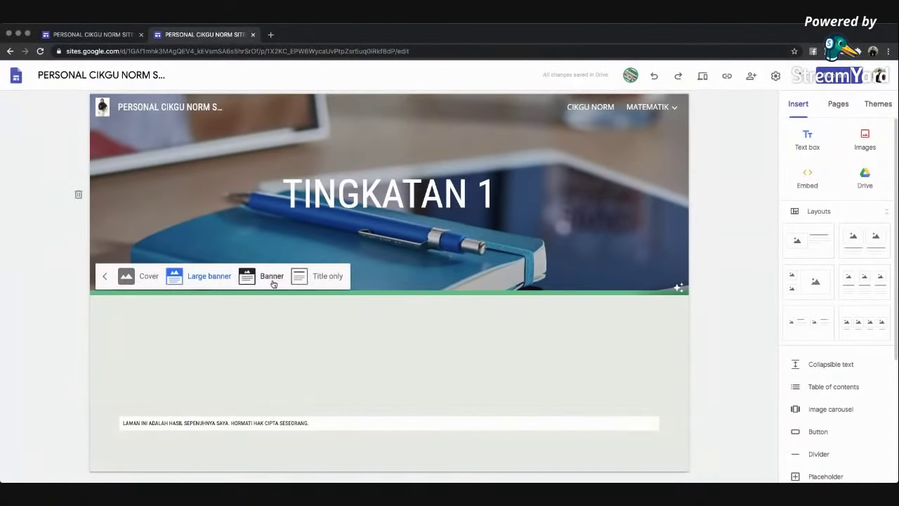
left_click(316, 280)
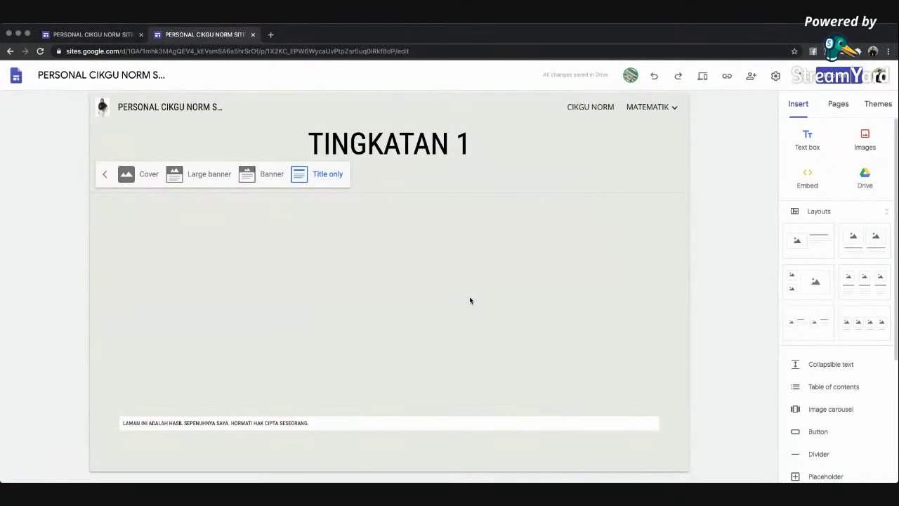
- Add a text box reading "BAB 7 : LOKUS" below the TINGKATAN 1 page title
left_click(808, 134)
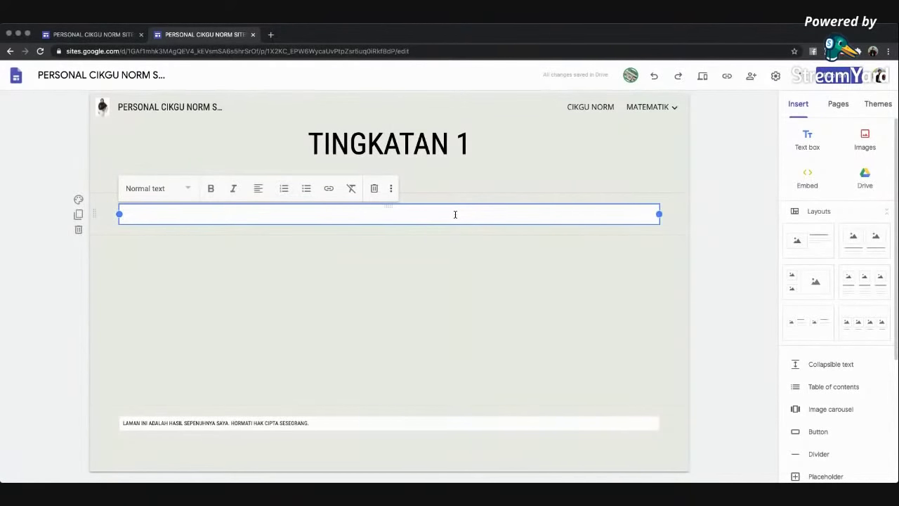
type("LOKUS DALAM DUA")
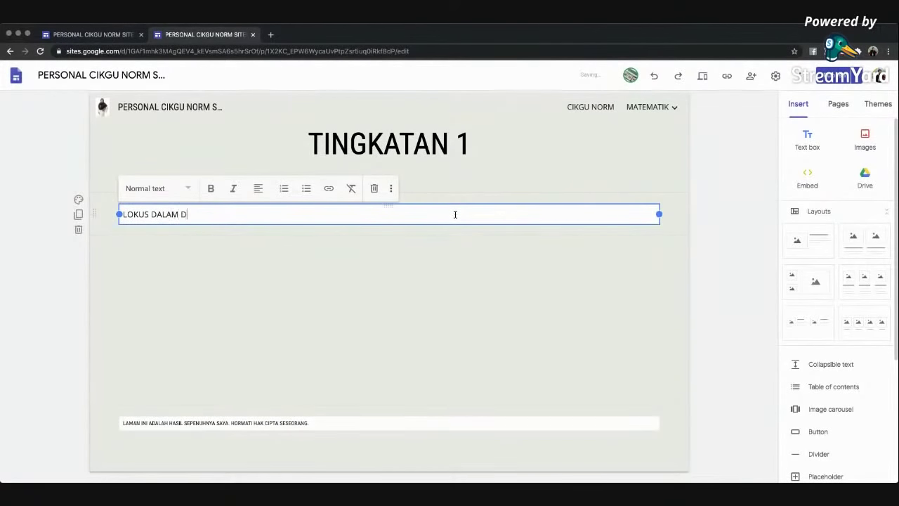
key("BackSpace")
key("BackSpace")
key("BackSpace")
key("BackSpace")
key("BackSpace")
key("BackSpace")
key("BackSpace")
key("BackSpace")
key("BackSpace")
key("BackSpace")
key("BackSpace")
type("BAB")
key("BackSpace")
key("BackSpace")
key("BackSpace")
key("BackSpace")
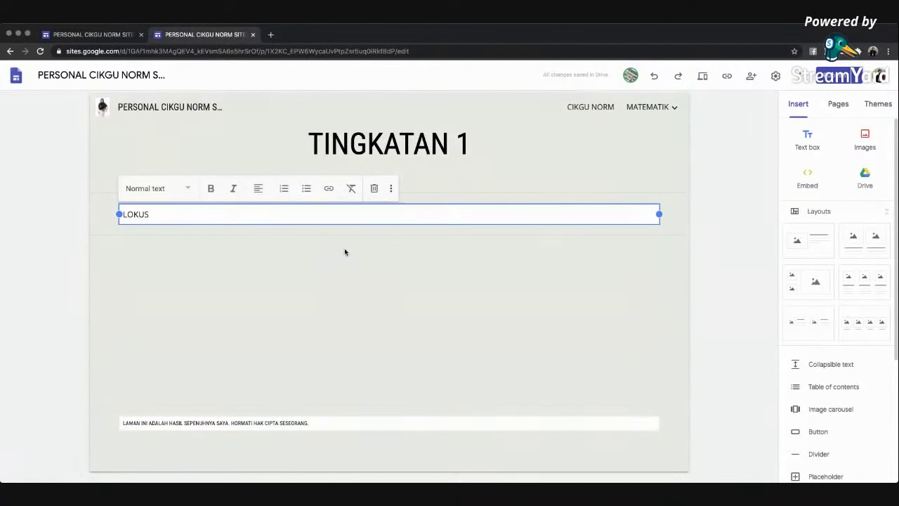
type("BAB 7 :")
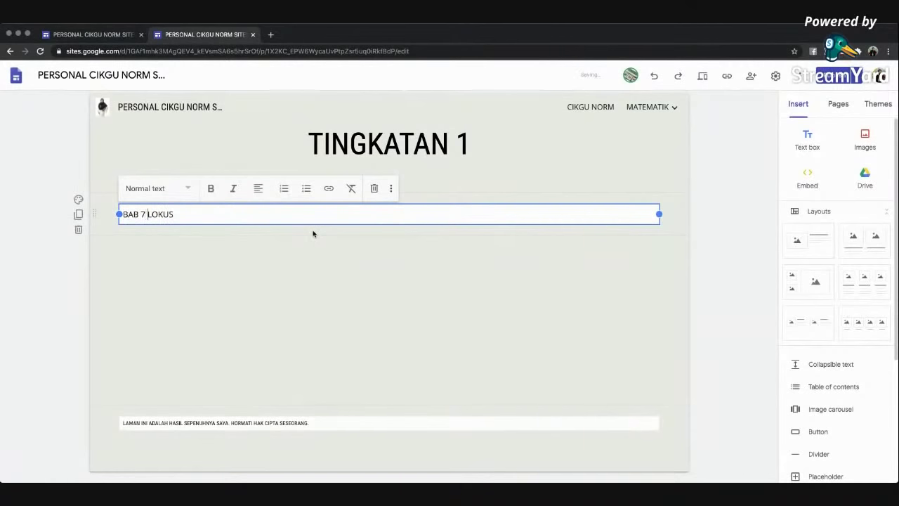
left_click(314, 257)
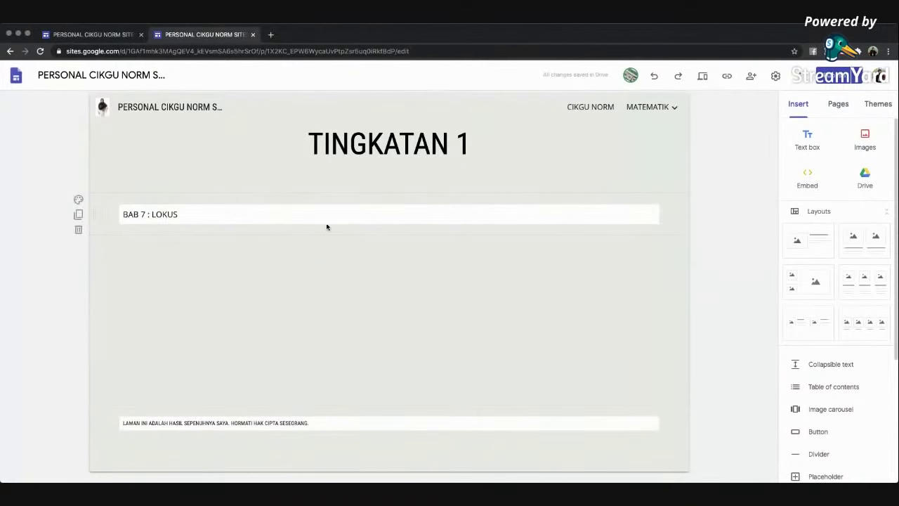
- Apply the Title text style to the "BAB 7 : LOKUS" text box
left_click(640, 219)
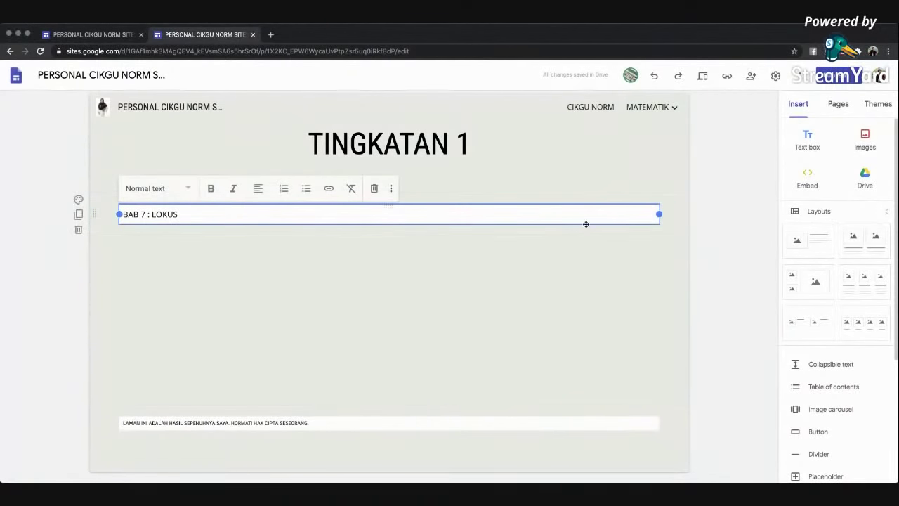
left_click(188, 190)
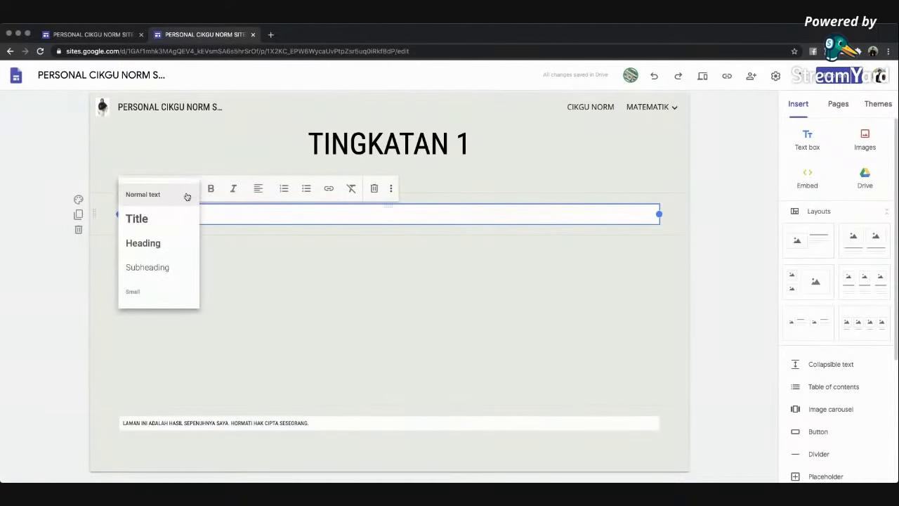
left_click(175, 220)
left_click(339, 288)
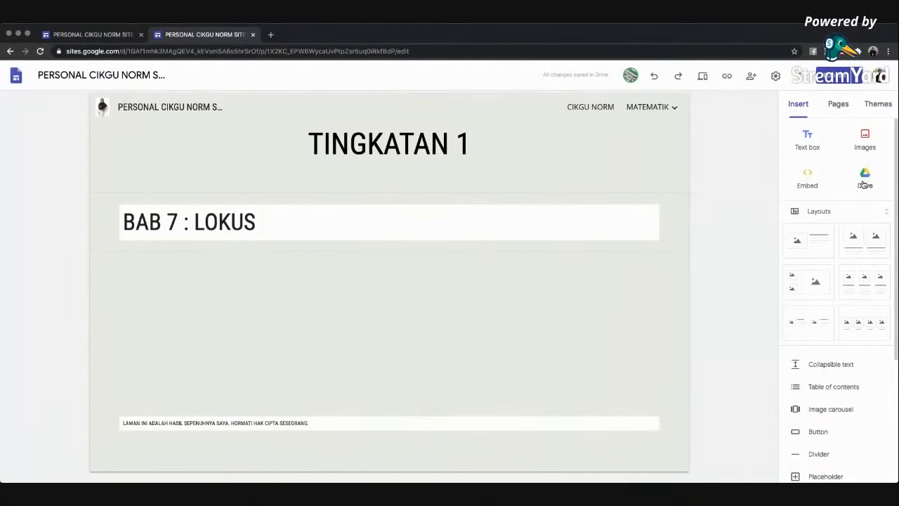
- Start inserting a YouTube video, check the uploaded videos, and run a video search for LOKUS
scroll(870, 211, "down", 3)
scroll(872, 232, "down", 1)
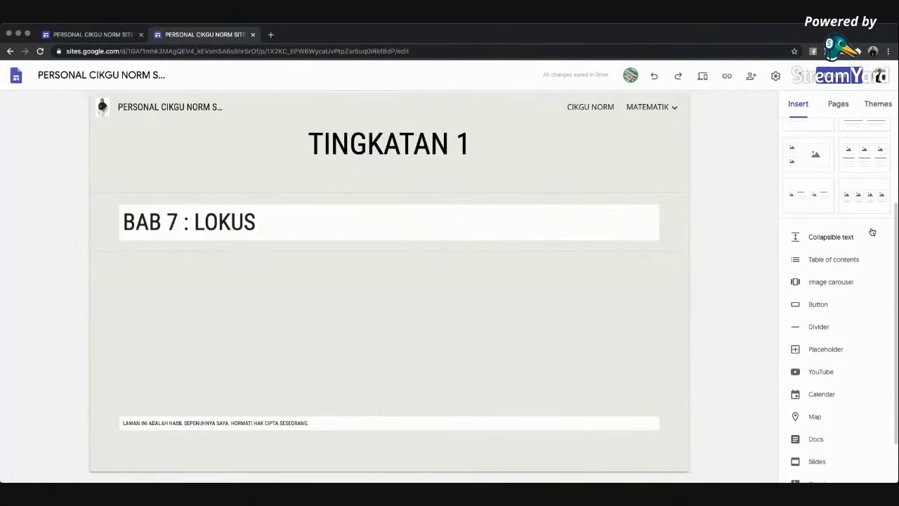
scroll(827, 375, "up", 5)
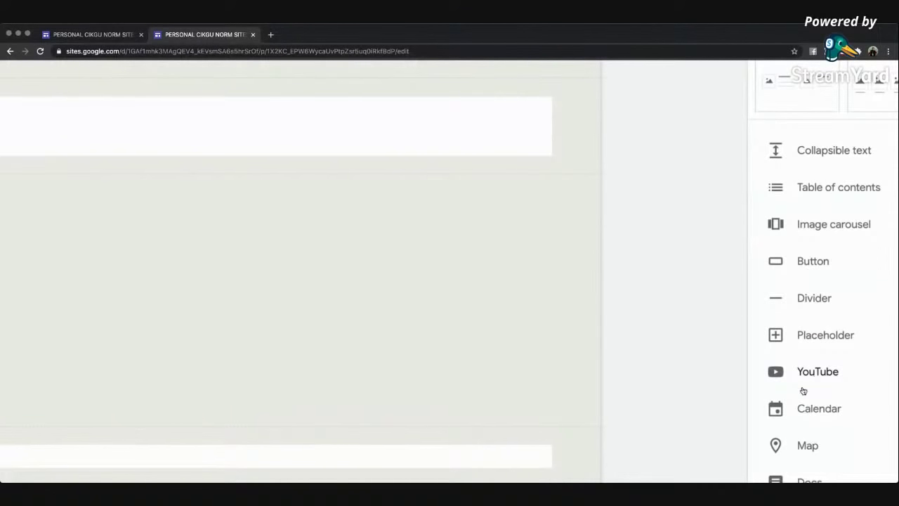
left_click(812, 374)
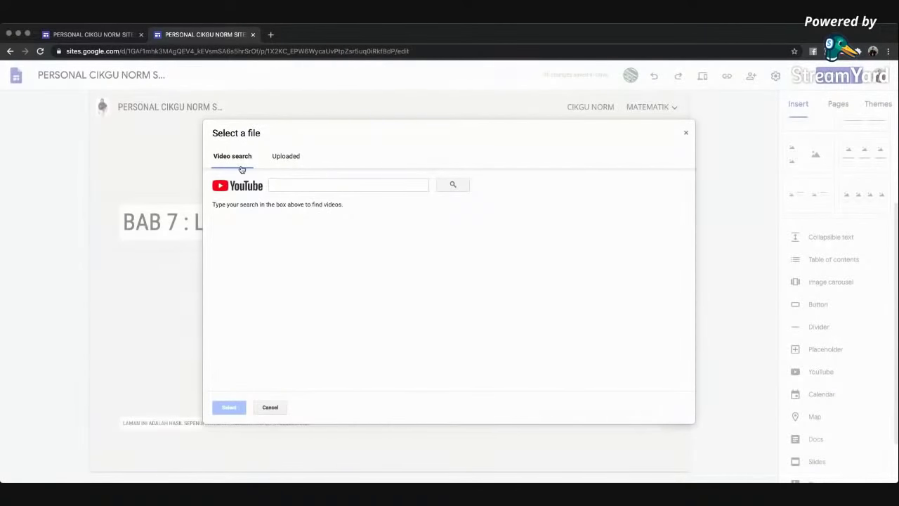
left_click(290, 164)
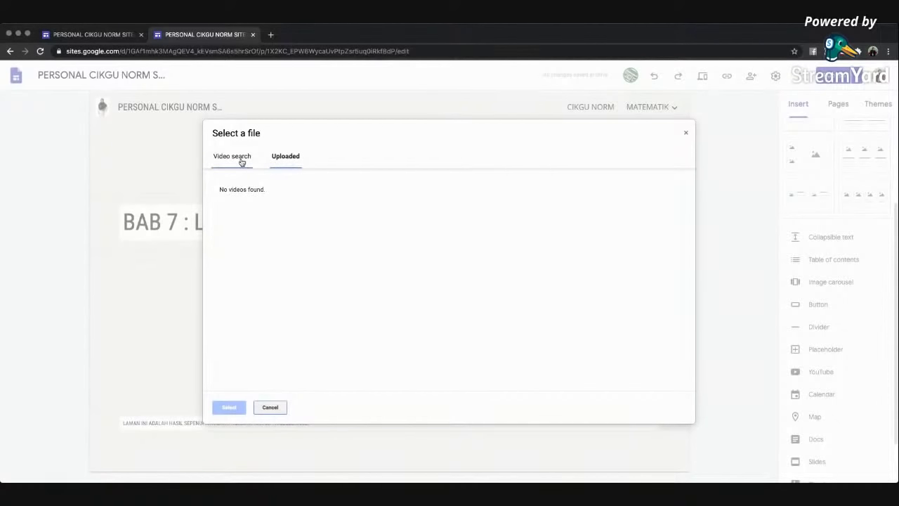
left_click(241, 162)
left_click(290, 186)
type("LOKUS")
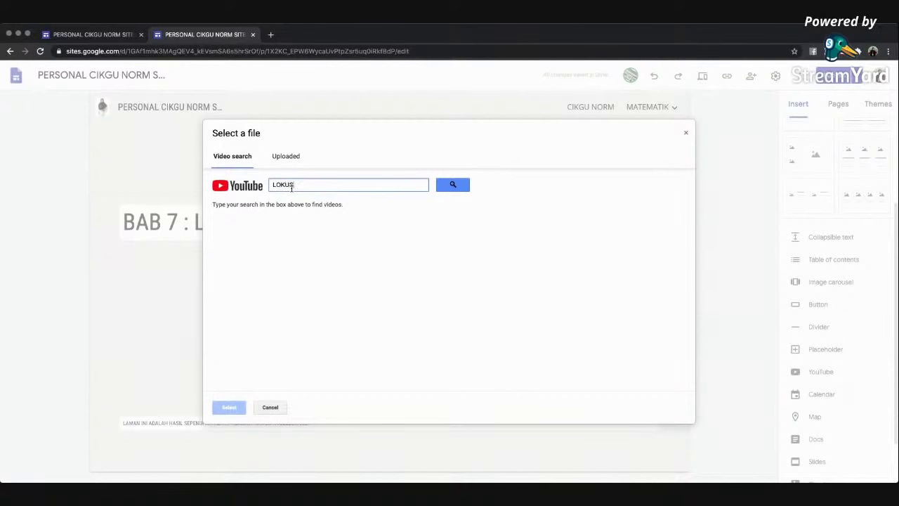
left_click(450, 186)
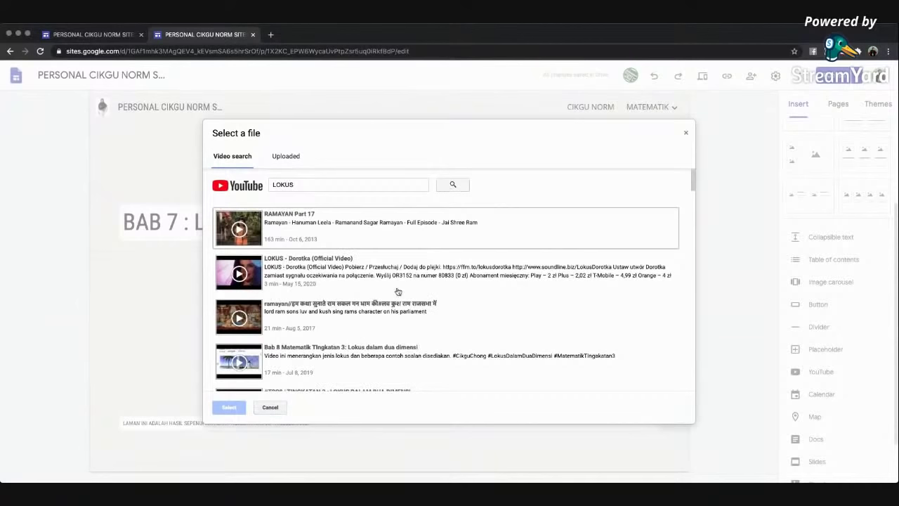
- Insert the video "LOKUS DALAM DUA DIMENSI PART 1" from the LOKUS search results into the TINGKATAN 1 page
scroll(397, 291, "down", 1)
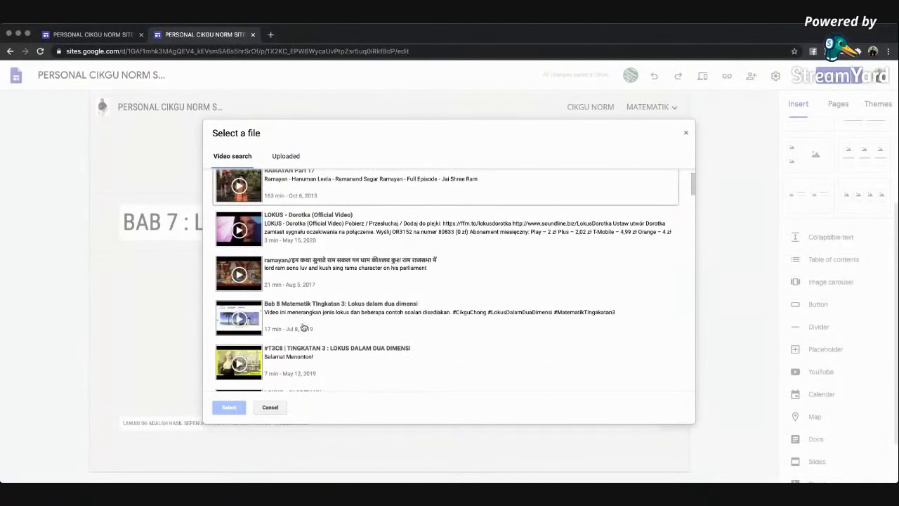
scroll(304, 328, "down", 1)
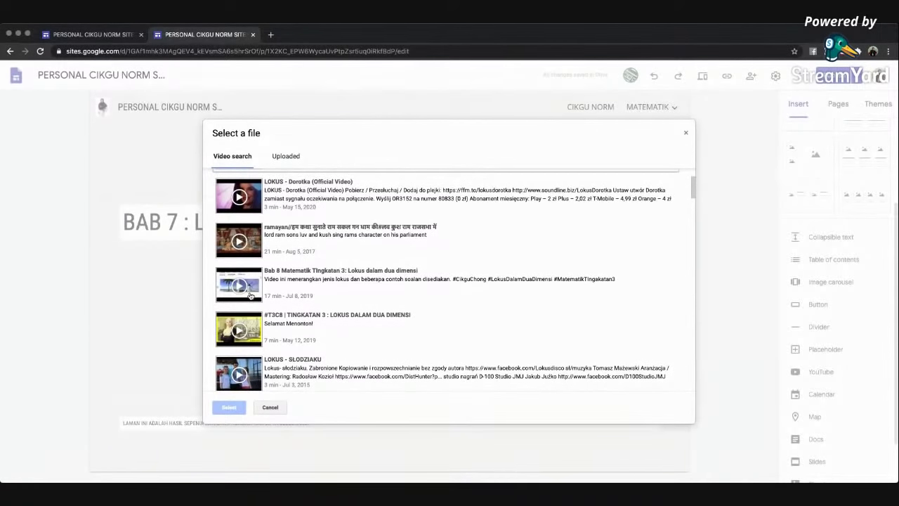
scroll(250, 295, "down", 3)
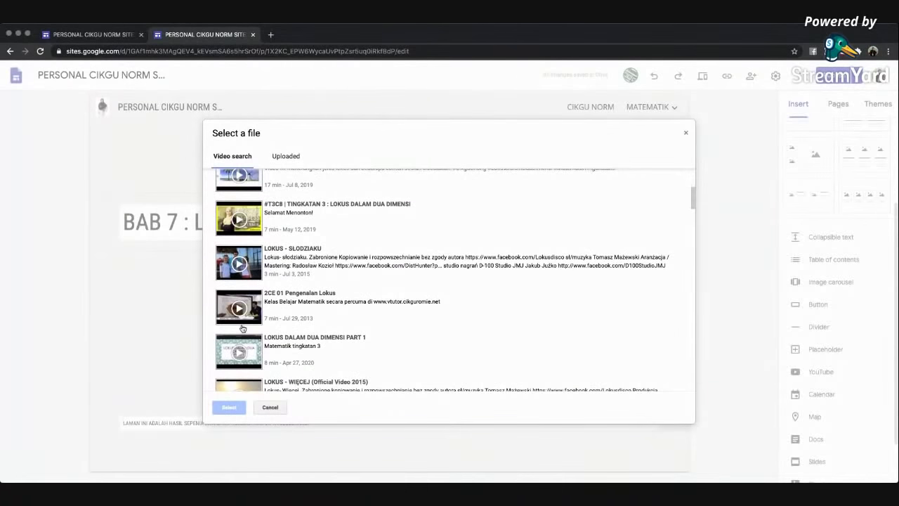
scroll(239, 344, "down", 1)
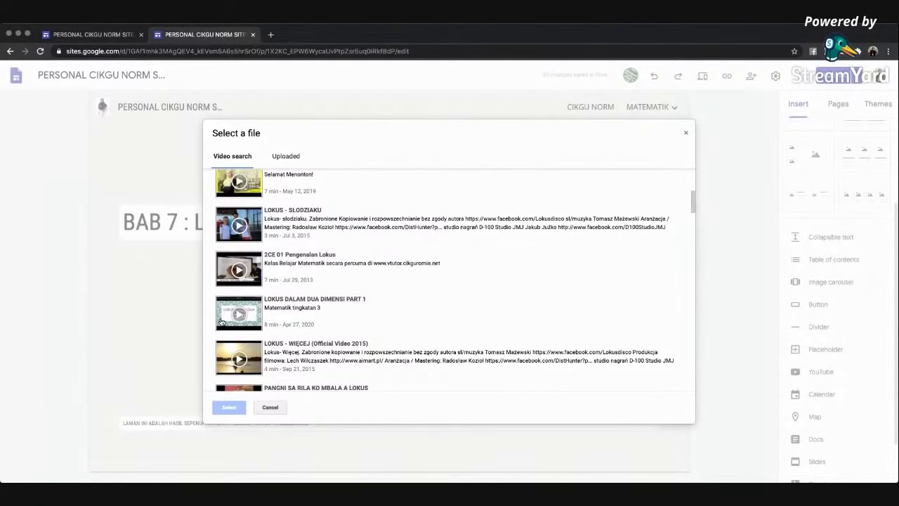
left_click(222, 322)
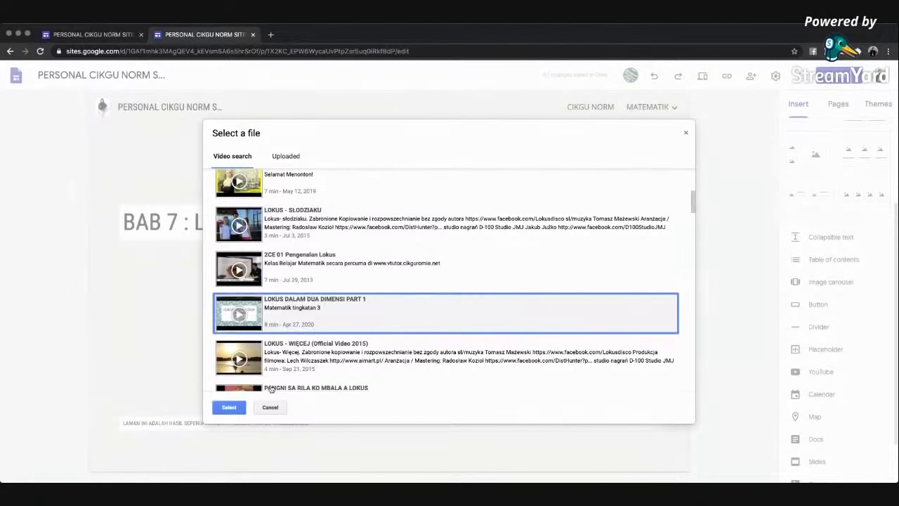
left_click(232, 407)
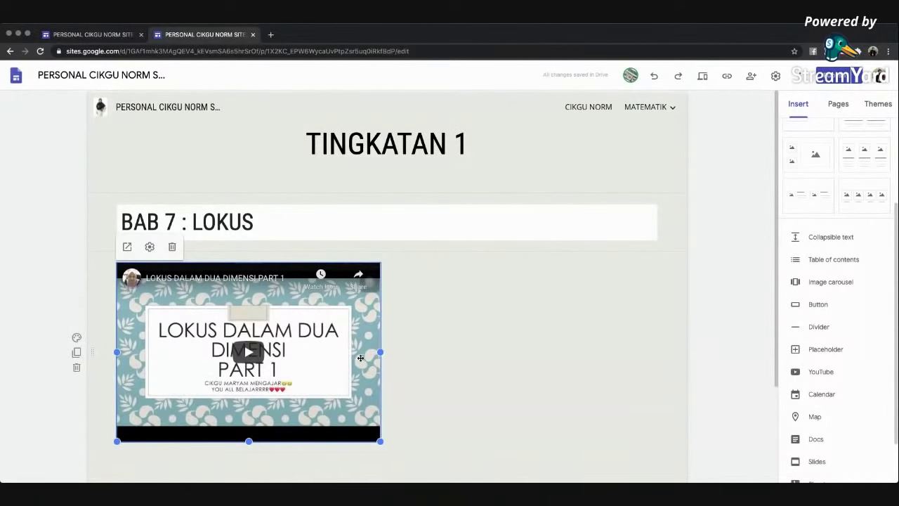
- Extend the chapter heading to read "BAB 7 : LOKUS DALAM DUA DIMENSI" in capital letters
left_click(246, 222)
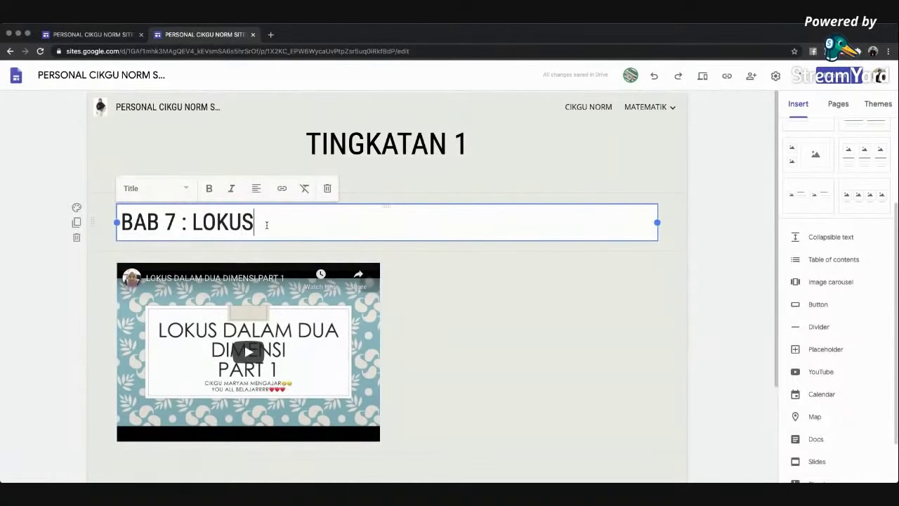
type("dal")
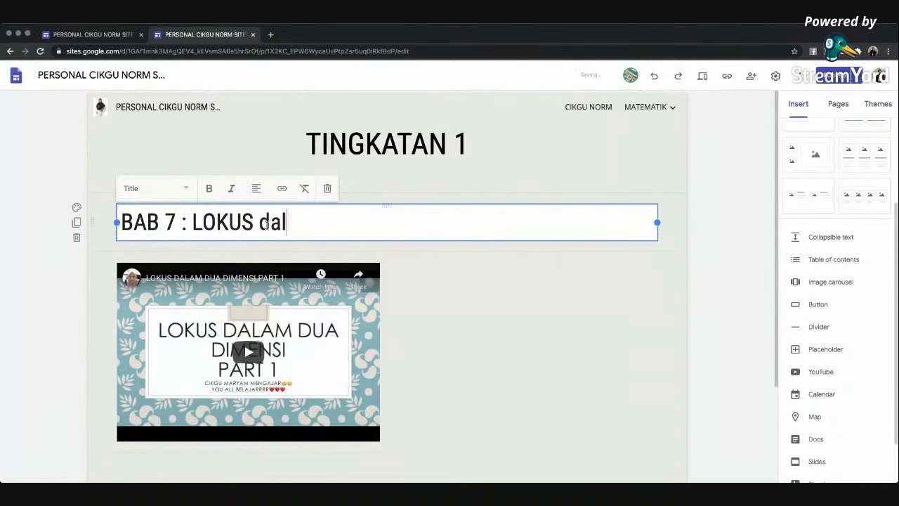
type("am dua dimensi")
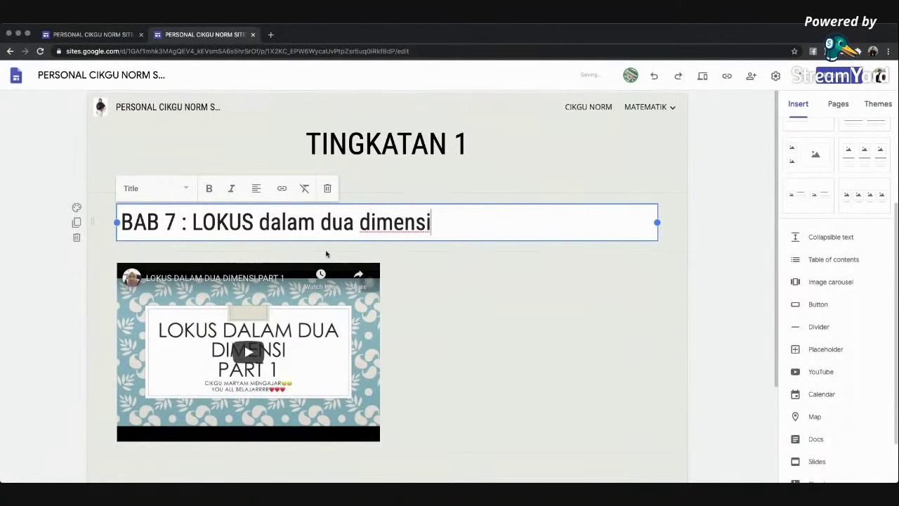
key("BackSpace")
key("BackSpace")
key("BackSpace")
key("BackSpace")
key("BackSpace")
key("BackSpace")
key("BackSpace")
key("BackSpace")
key("BackSpace")
key("BackSpace")
key("BackSpace")
key("BackSpace")
key("BackSpace")
key("BackSpace")
key("BackSpace")
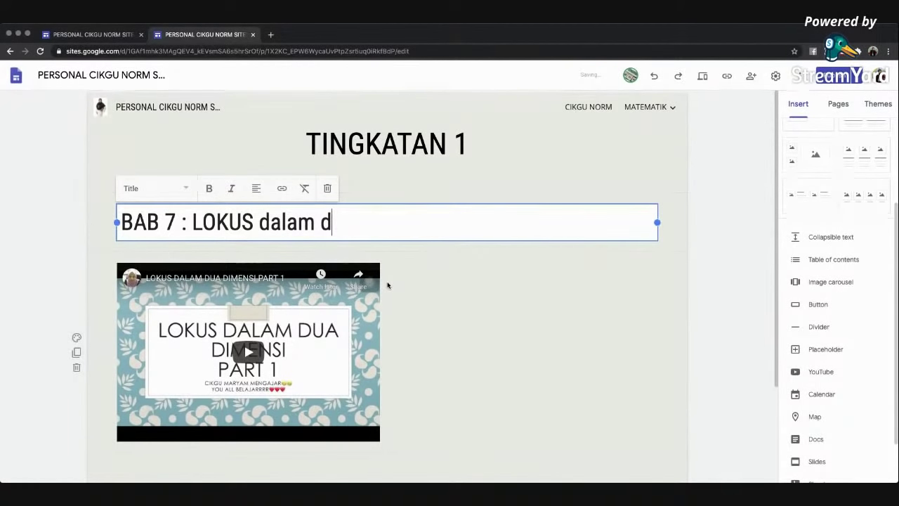
key("BackSpace")
key("BackSpace")
type("DA;A")
key("BackSpace")
key("BackSpace")
type("LAM DUA DIMENSI")
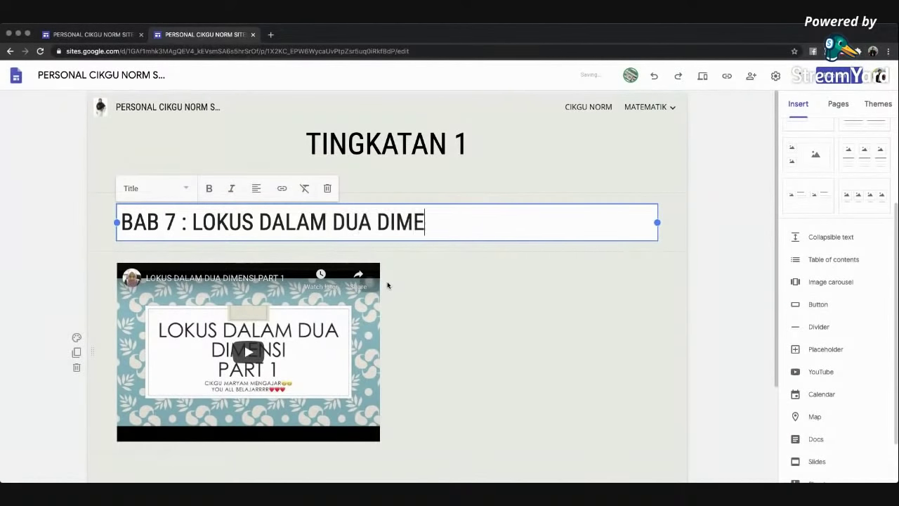
left_click(460, 355)
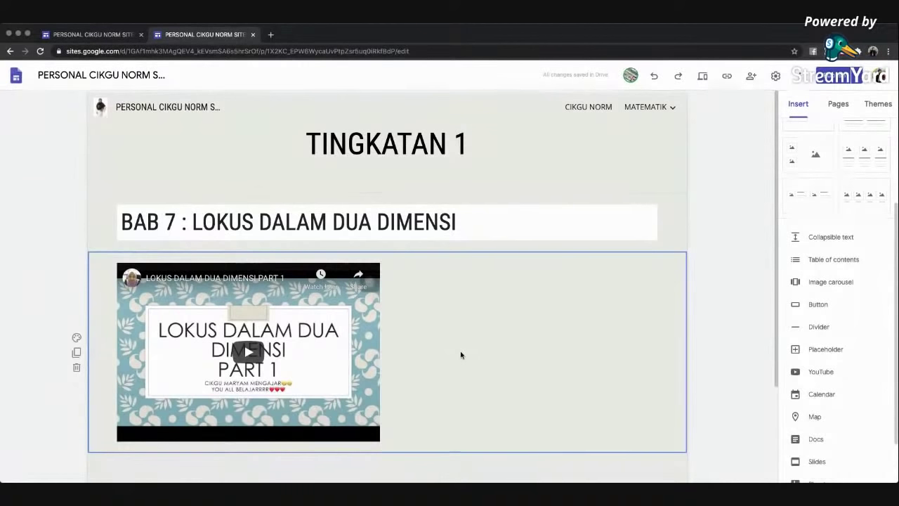
- Open YouTube in a new browser tab and search it for LOKUS
scroll(460, 355, "down", 1)
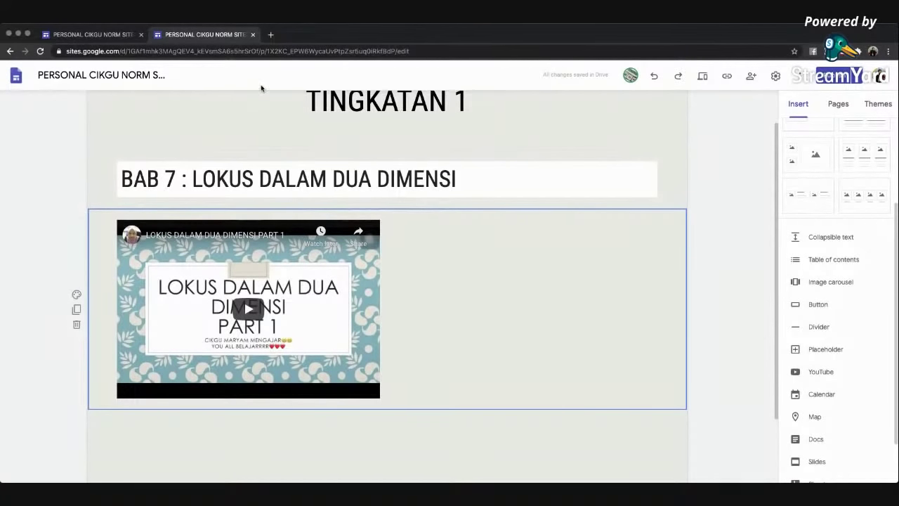
left_click(271, 35)
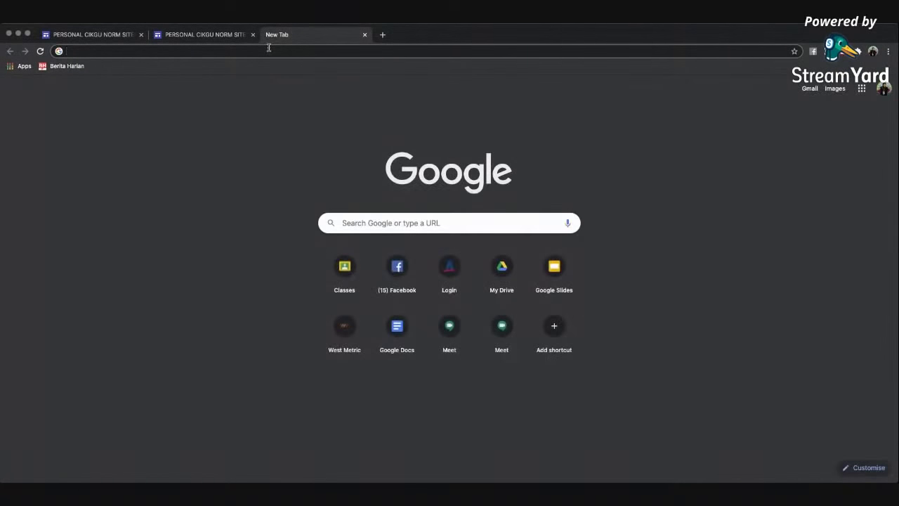
type("YOUTU")
key("Return")
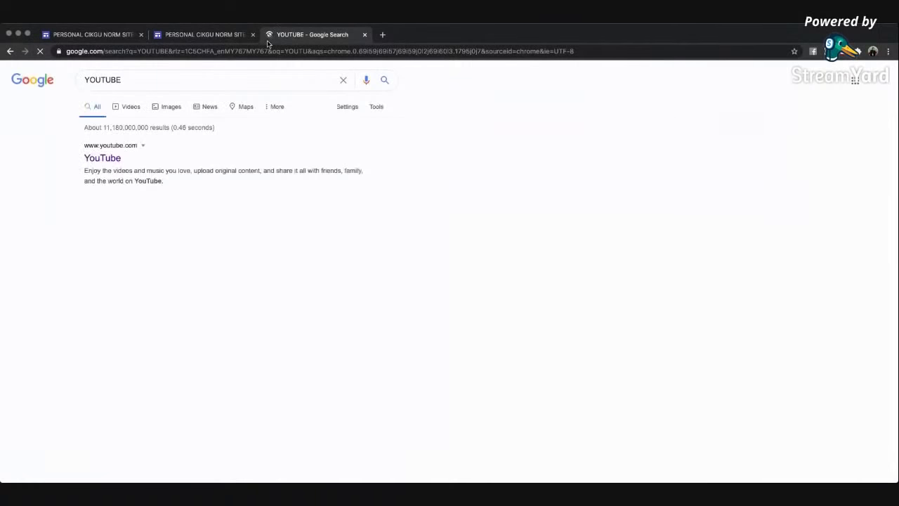
left_click(103, 158)
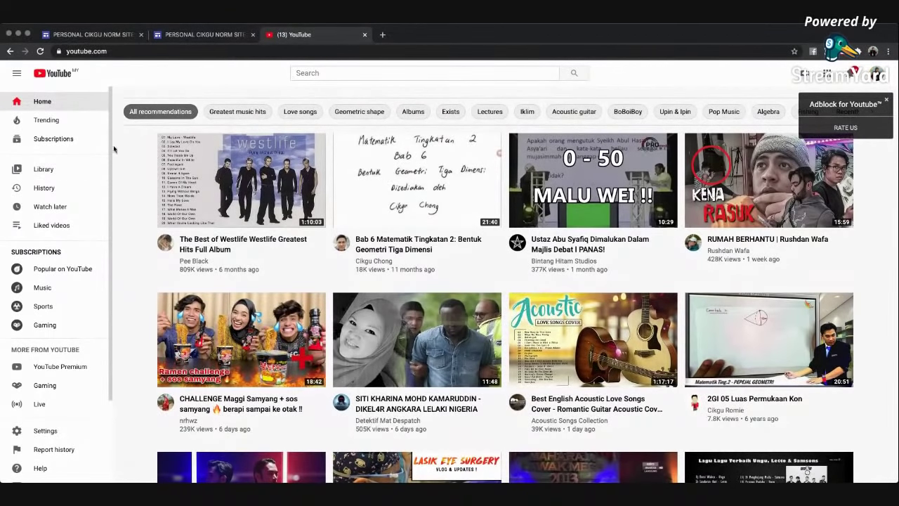
left_click(321, 74)
type("LO")
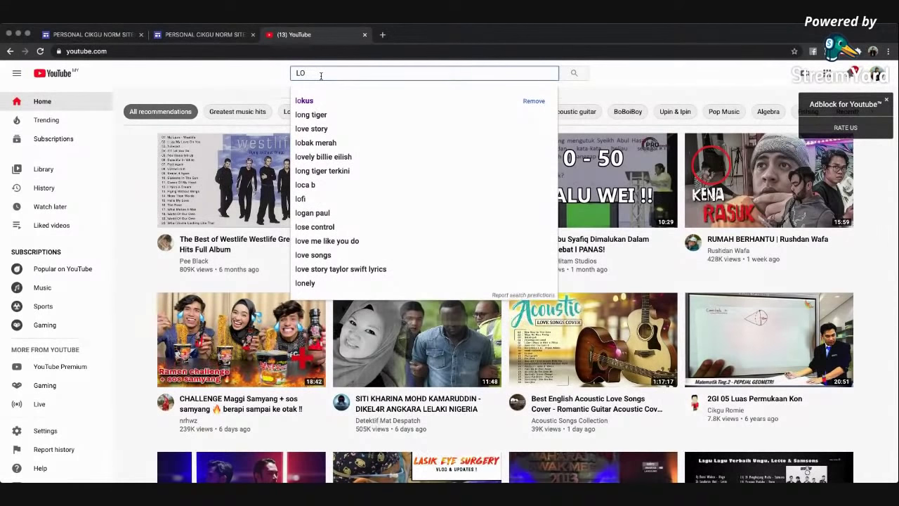
type("KUS")
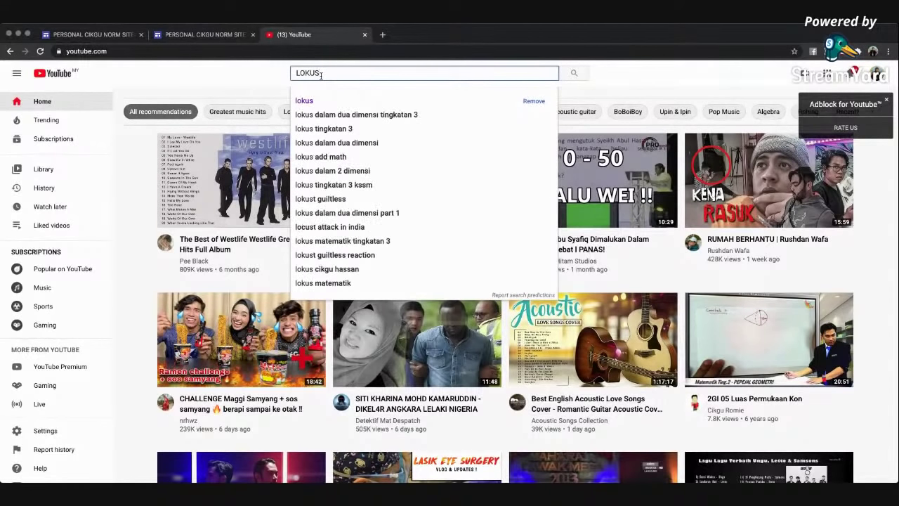
key("Return")
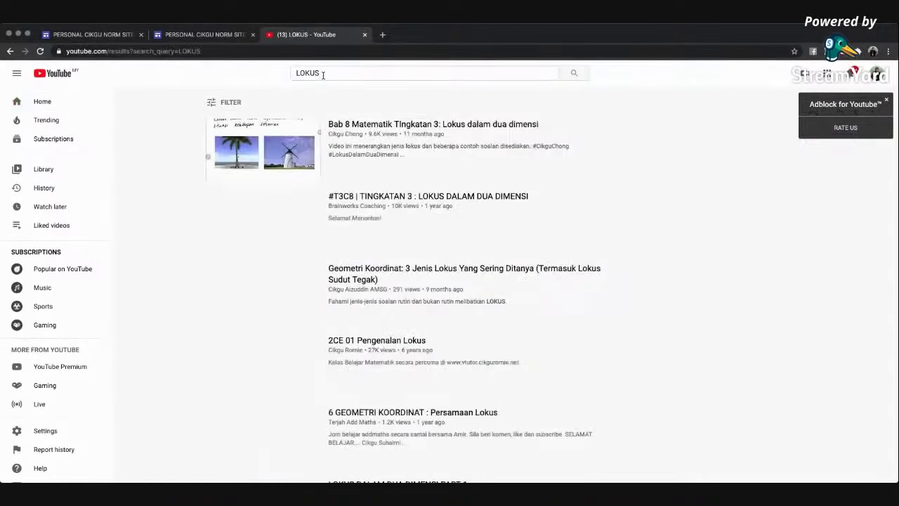
- Open the video "LOKUS DALAM DUA DIMENSI PART 2" from the results, pause it, and copy its web address
scroll(365, 239, "down", 4)
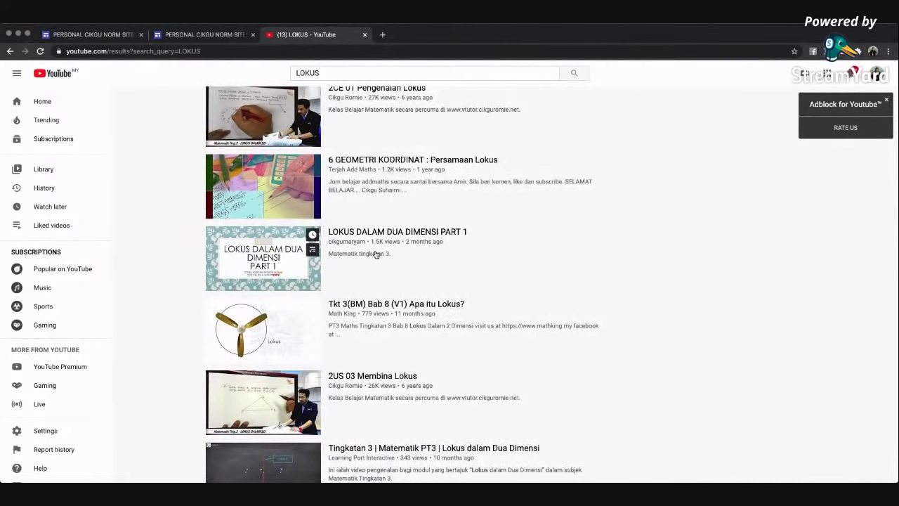
scroll(376, 254, "down", 2)
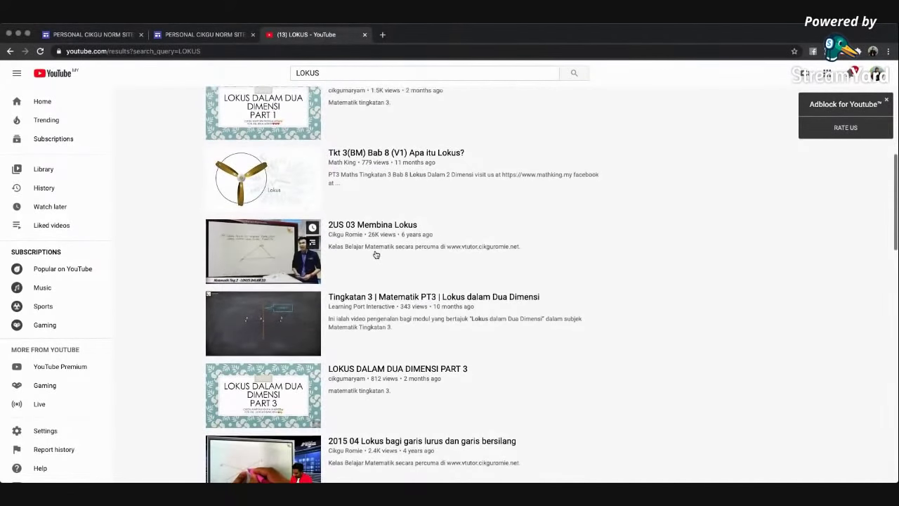
scroll(376, 255, "down", 4)
scroll(376, 255, "down", 8)
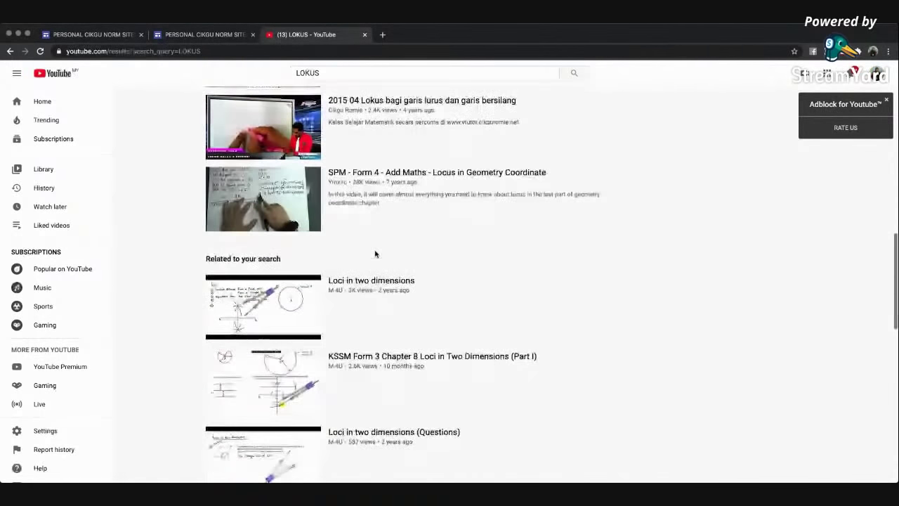
scroll(376, 255, "down", 1)
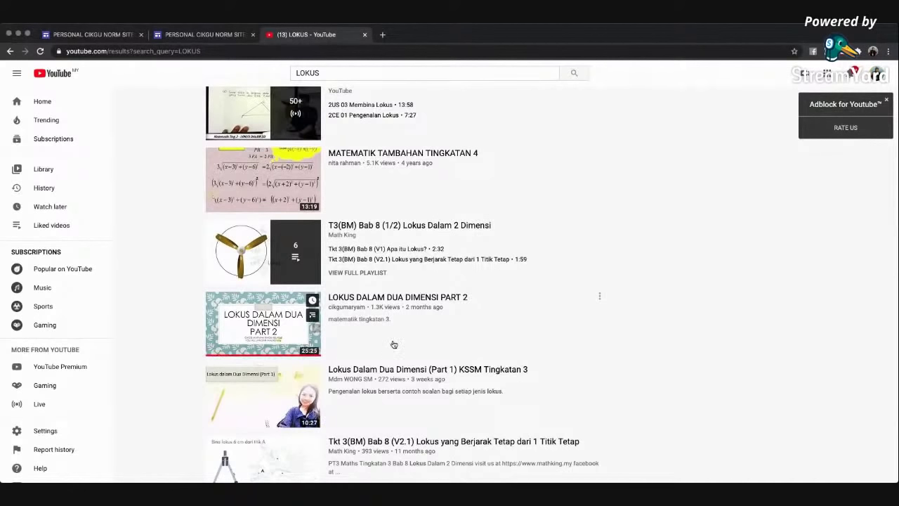
left_click(377, 300)
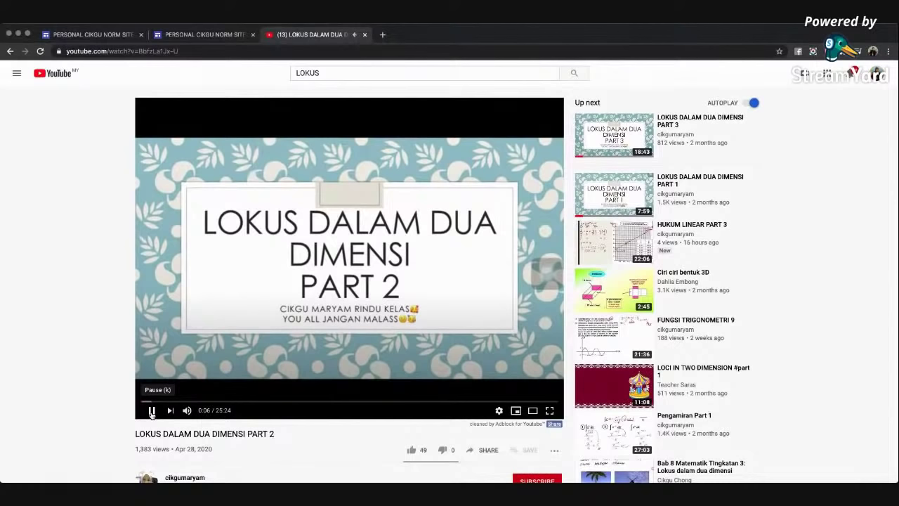
left_click(151, 412)
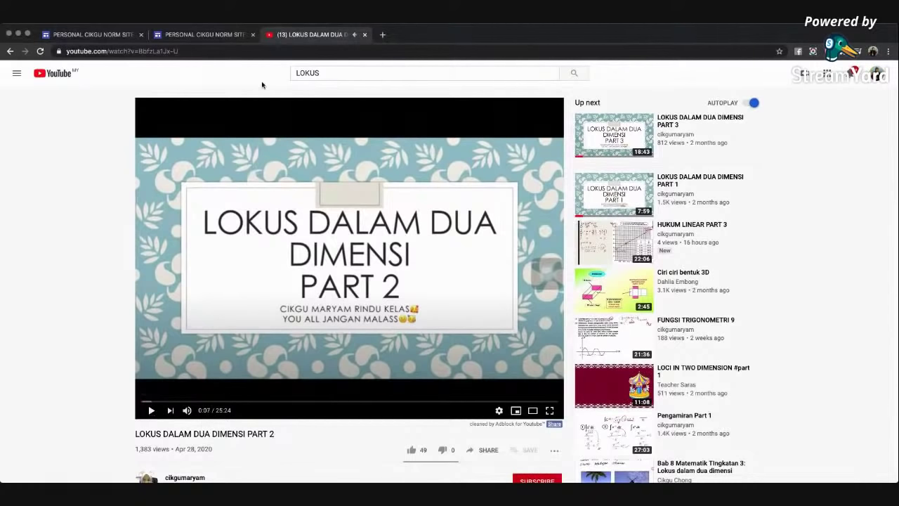
left_click(134, 53)
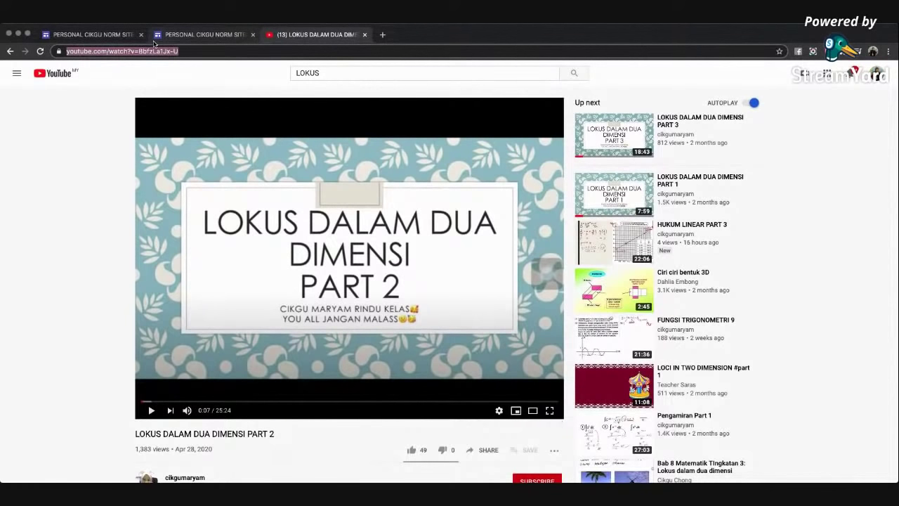
left_click(189, 35)
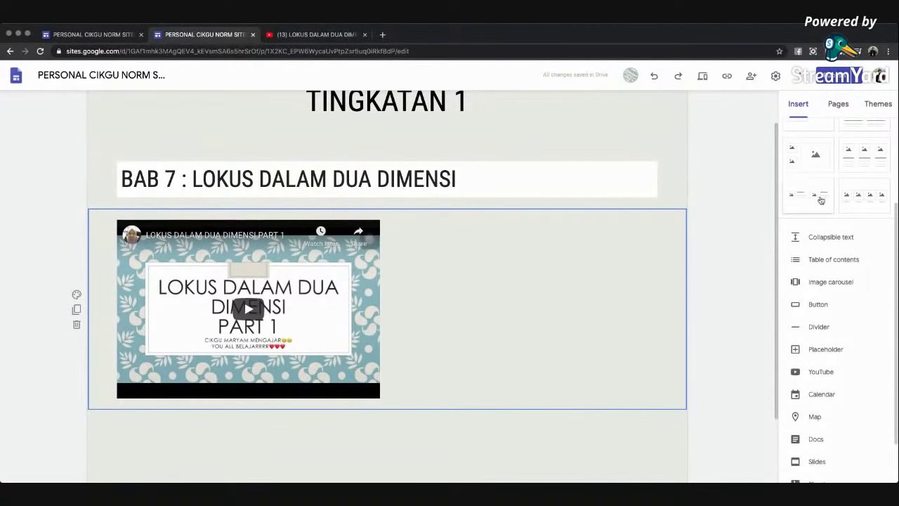
scroll(820, 199, "up", 3)
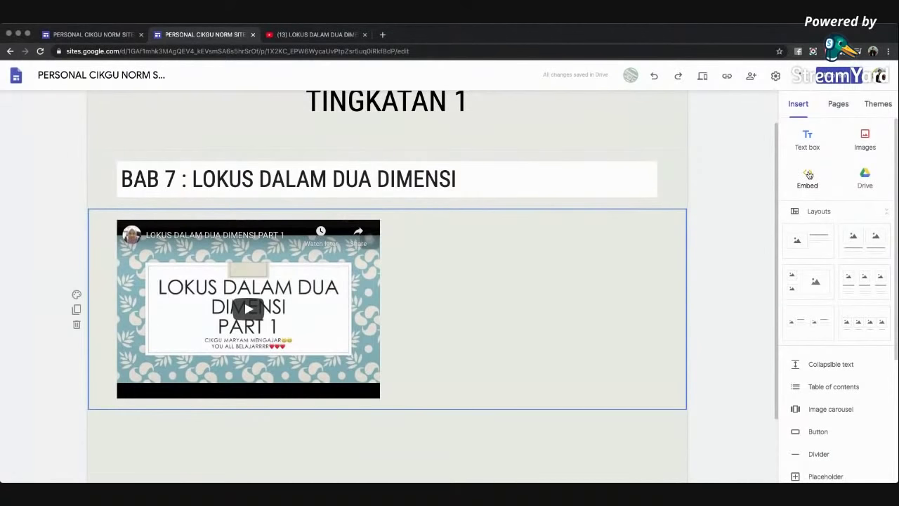
left_click(809, 174)
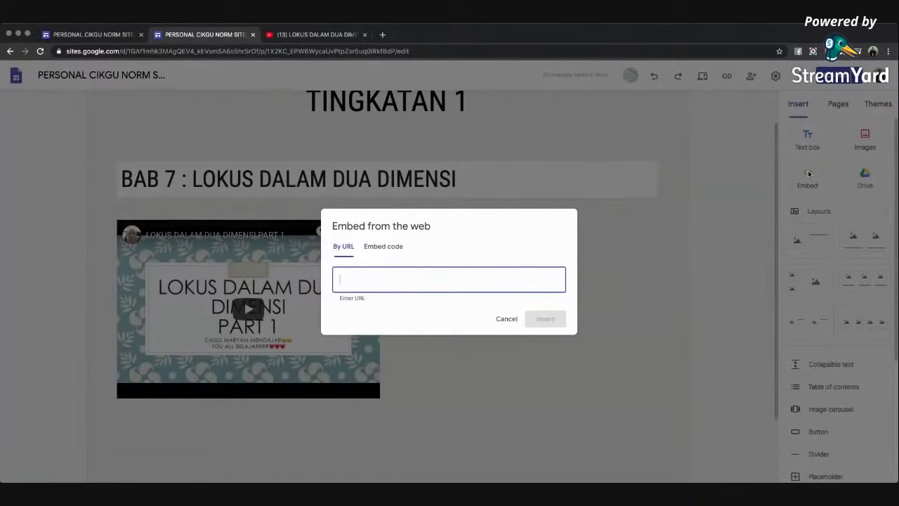
type("https://www.youtube.com/watch?v=BbfzLa1Jx-U")
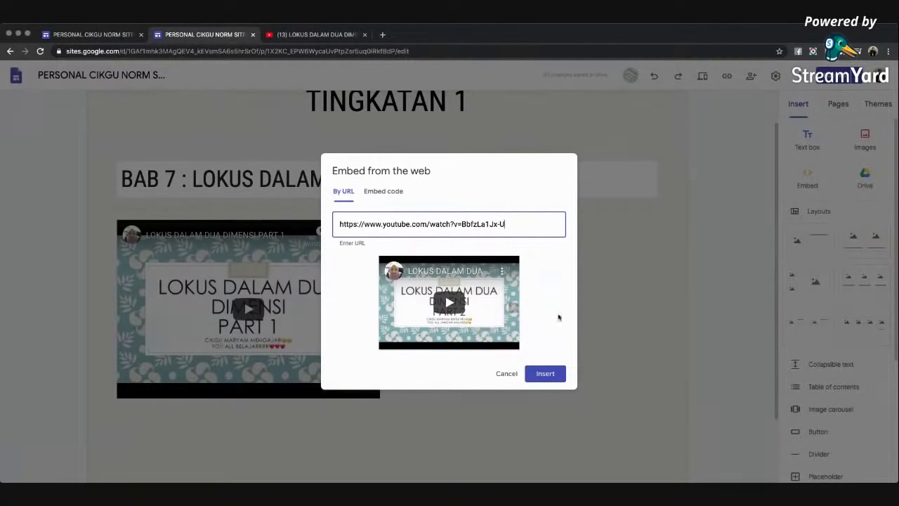
left_click(547, 375)
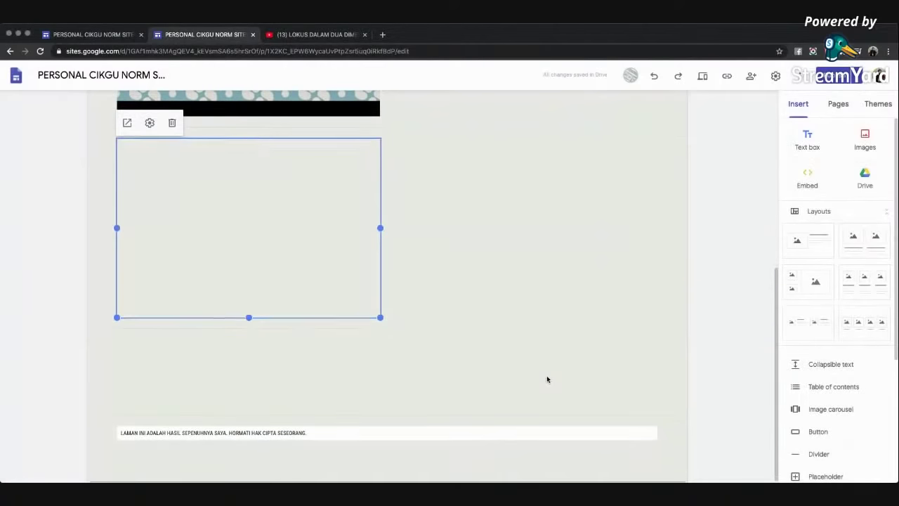
- Move the PART 2 video up beside the PART 1 video so both share one row
scroll(430, 196, "up", 3)
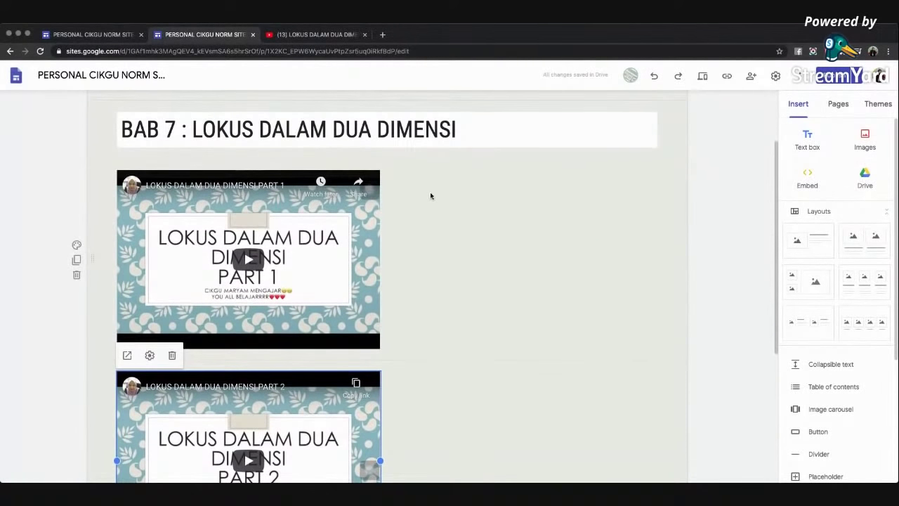
left_click_drag(307, 404, 506, 227)
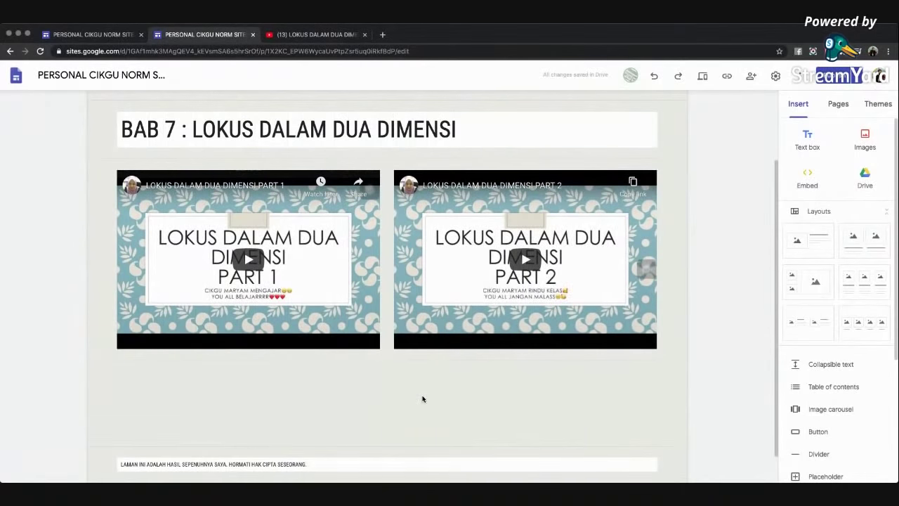
scroll(422, 399, "down", 1)
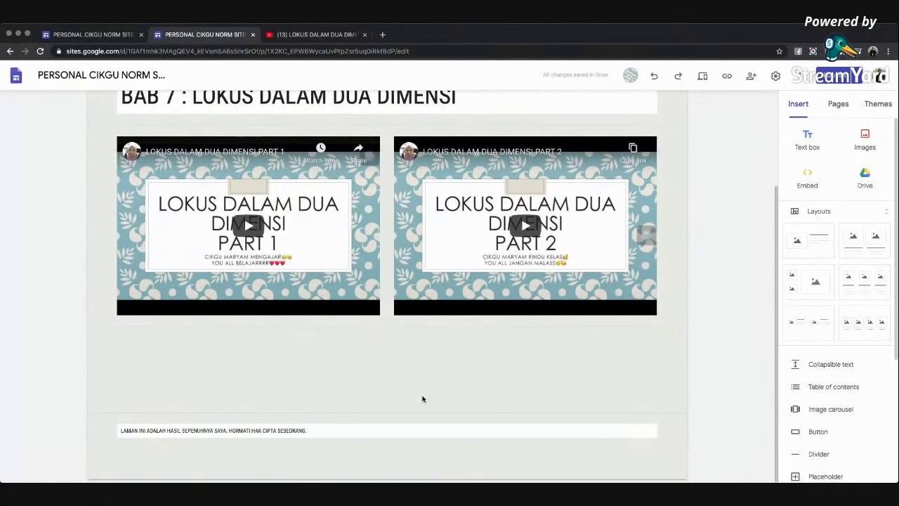
- Switch to YouTube, open the video "LOKUS DALAM DUA DIMENSI PART 3", pause it at the start, and copy its web address
left_click(314, 39)
left_click(615, 135)
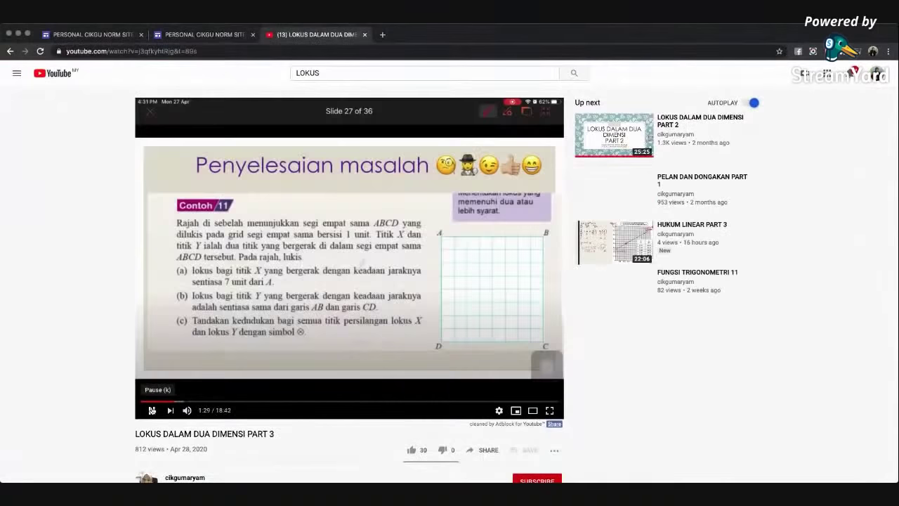
left_click(151, 410)
left_click(171, 402)
left_click(145, 402)
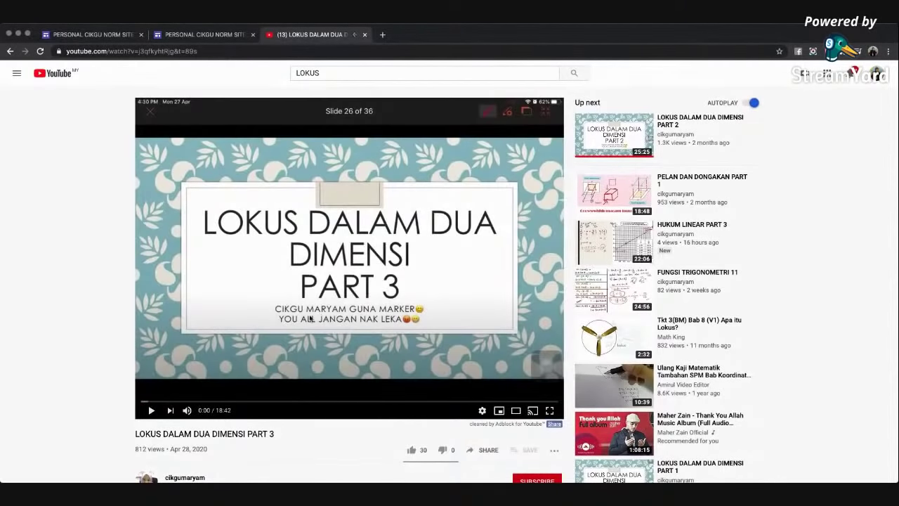
left_click(187, 52)
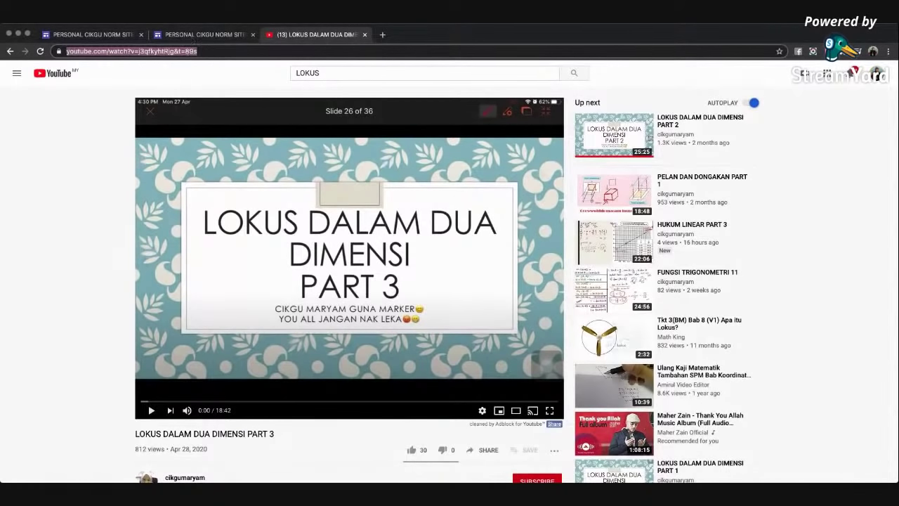
left_click(197, 34)
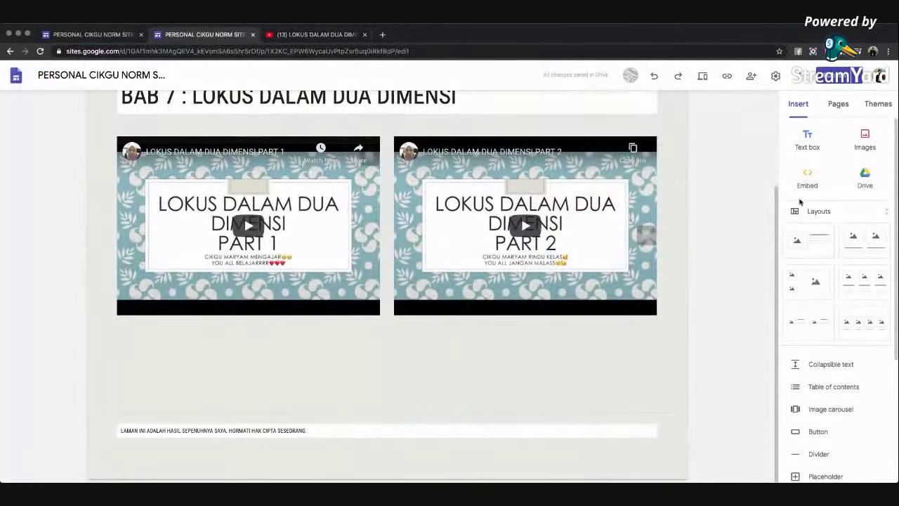
scroll(814, 436, "down", 1)
scroll(815, 441, "down", 1)
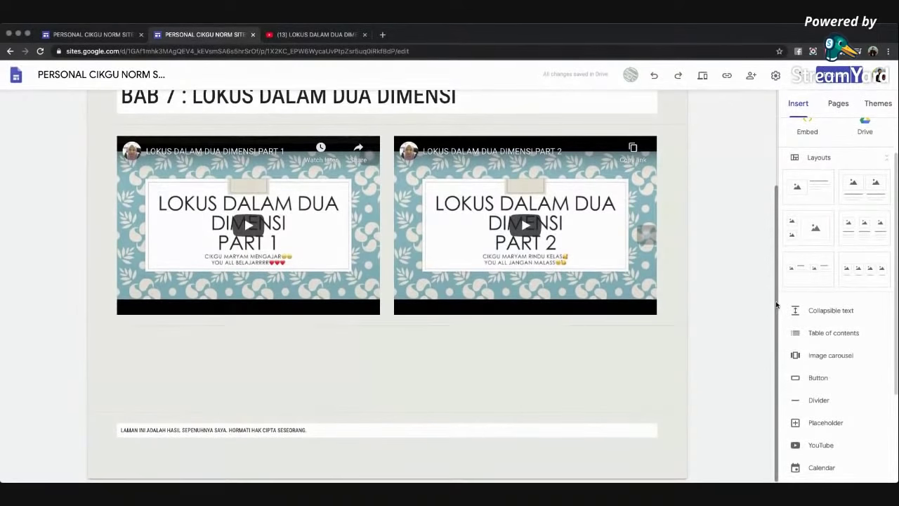
scroll(850, 400, "down", 3)
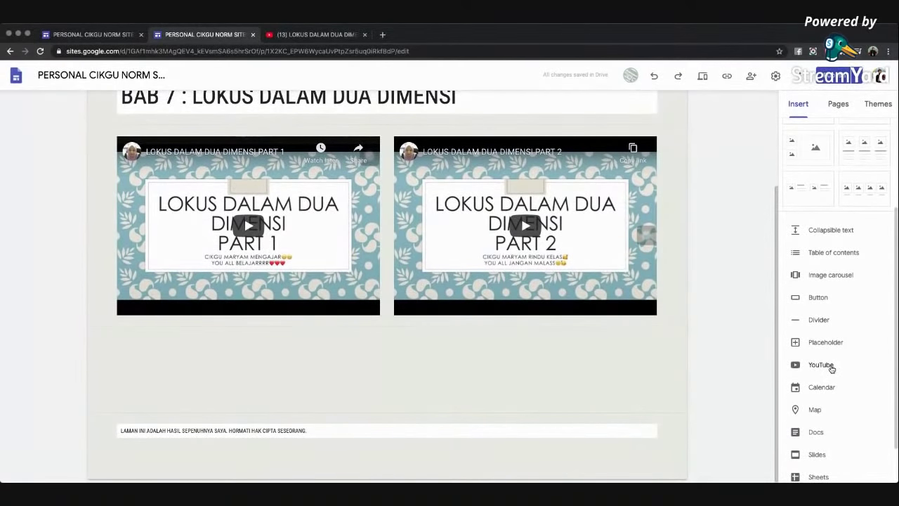
left_click(832, 367)
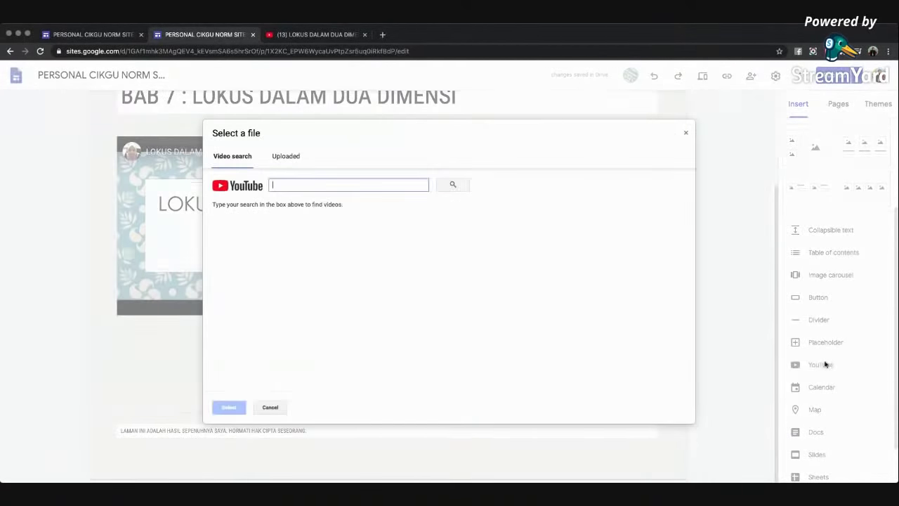
left_click(386, 184)
type("https://www.youtube.com/watch?v=j3qfkyEtRjg&t=89s")
left_click(450, 186)
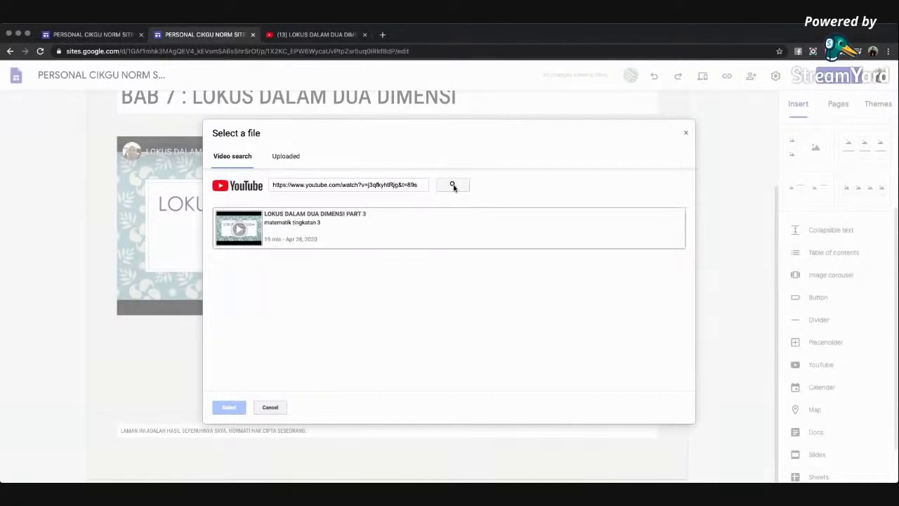
left_click(416, 231)
left_click(237, 409)
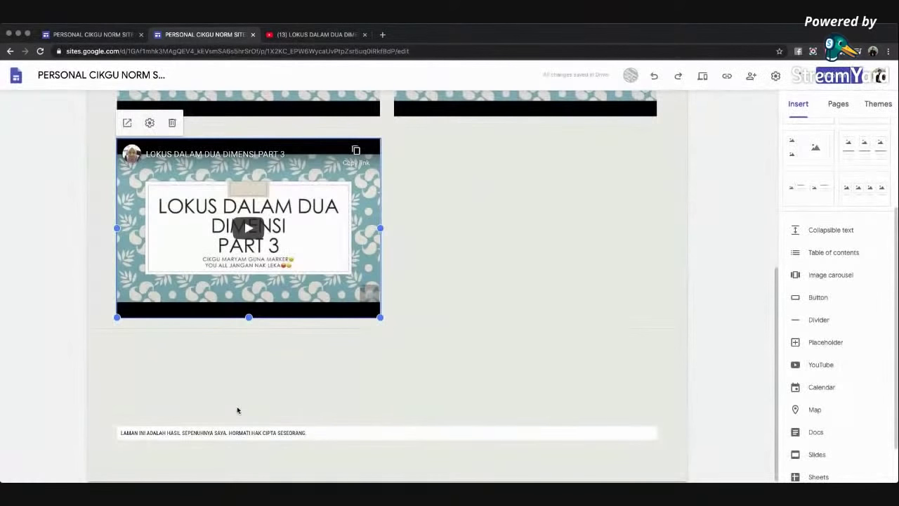
- Try to shrink the PART 1 and PART 2 videos and place them closer together in their row
scroll(237, 406, "up", 5)
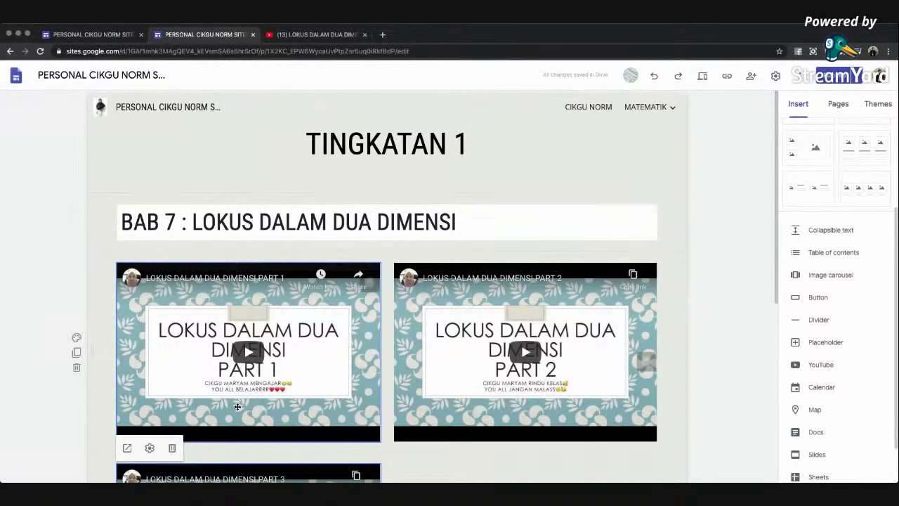
scroll(237, 407, "down", 3)
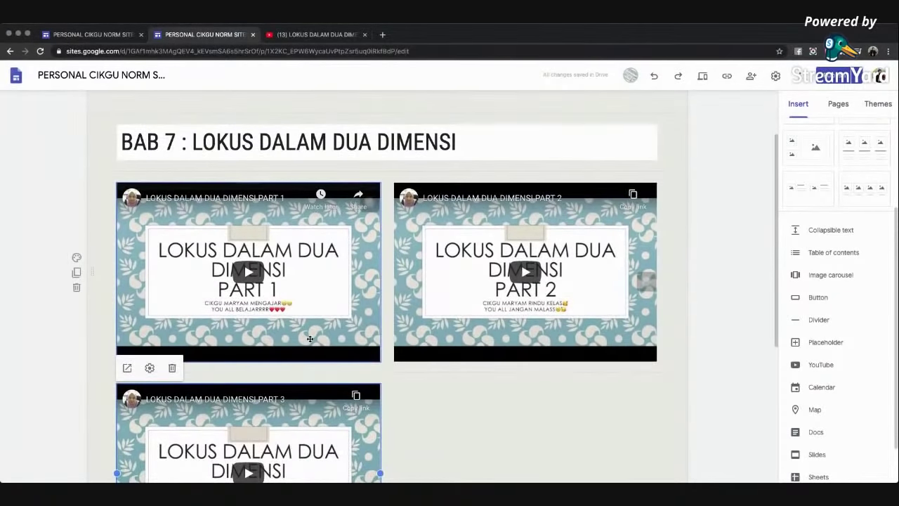
left_click(310, 339)
left_click_drag(380, 361, 346, 326)
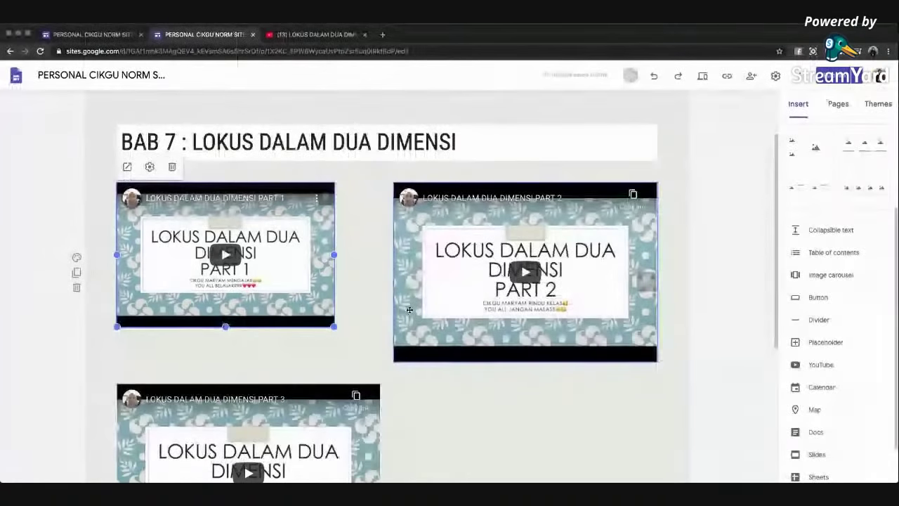
left_click(425, 311)
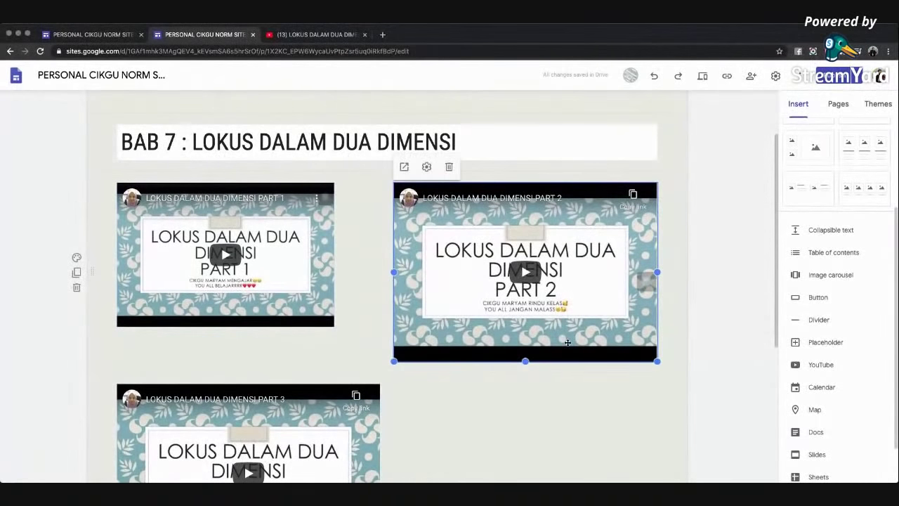
left_click_drag(482, 208, 434, 219)
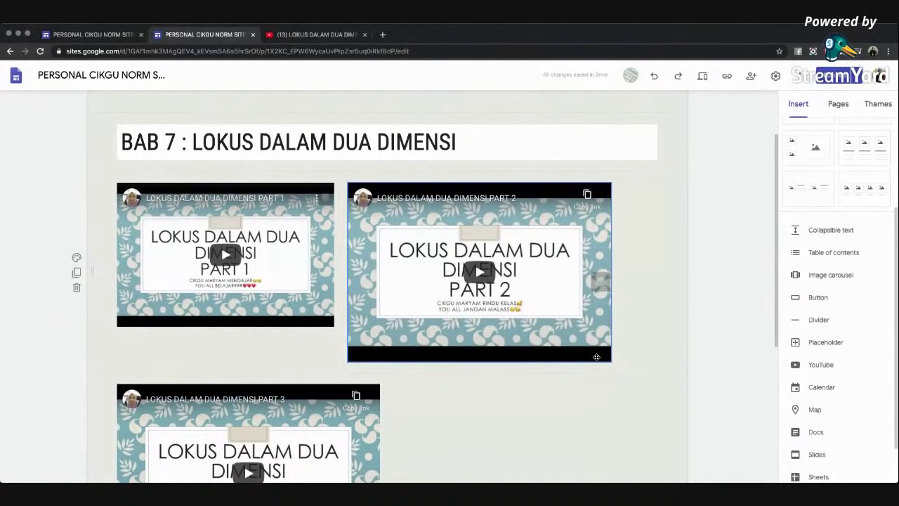
left_click_drag(610, 361, 525, 317)
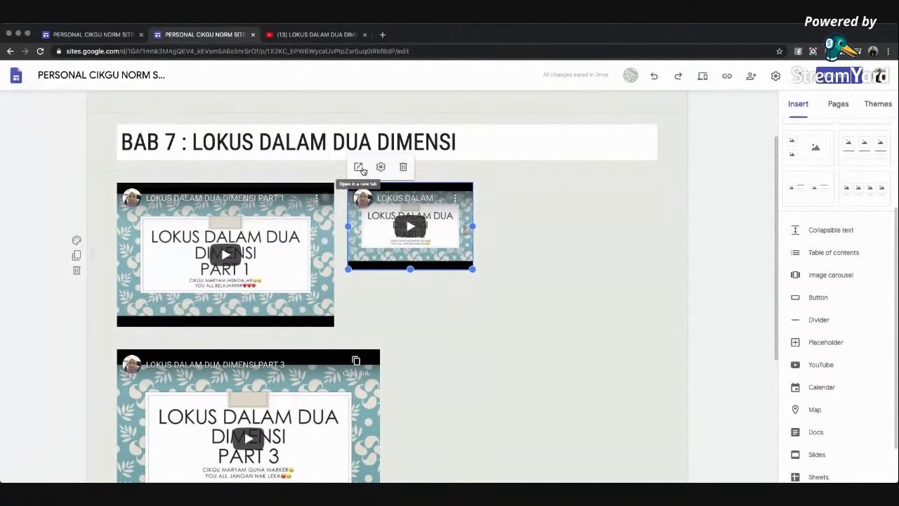
left_click_drag(473, 269, 534, 327)
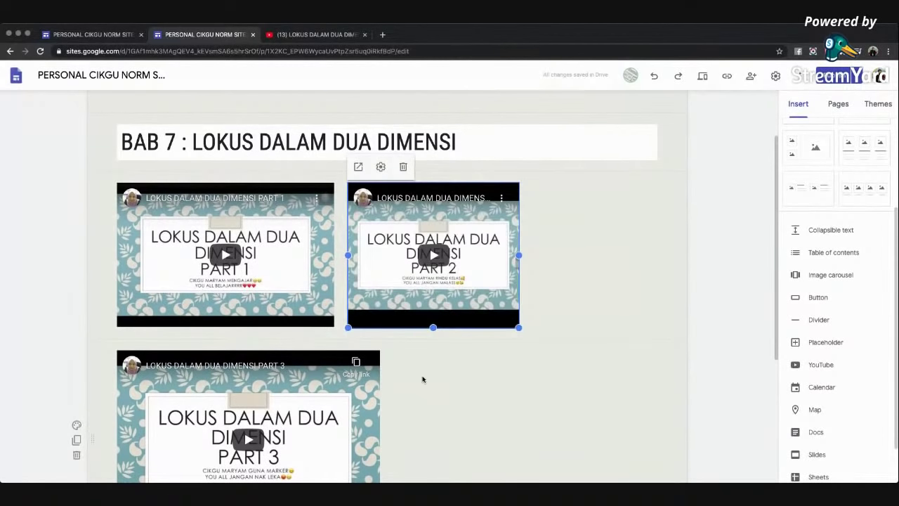
- Try to move the PART 3 video up into the row beside PART 2 and shrink the PART 1 video further
left_click_drag(318, 374, 578, 240)
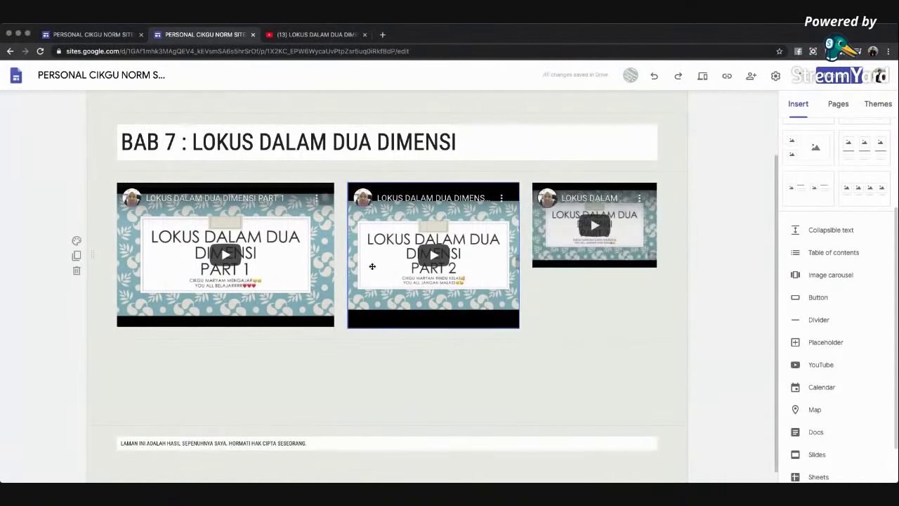
left_click(308, 256)
left_click_drag(334, 326, 298, 303)
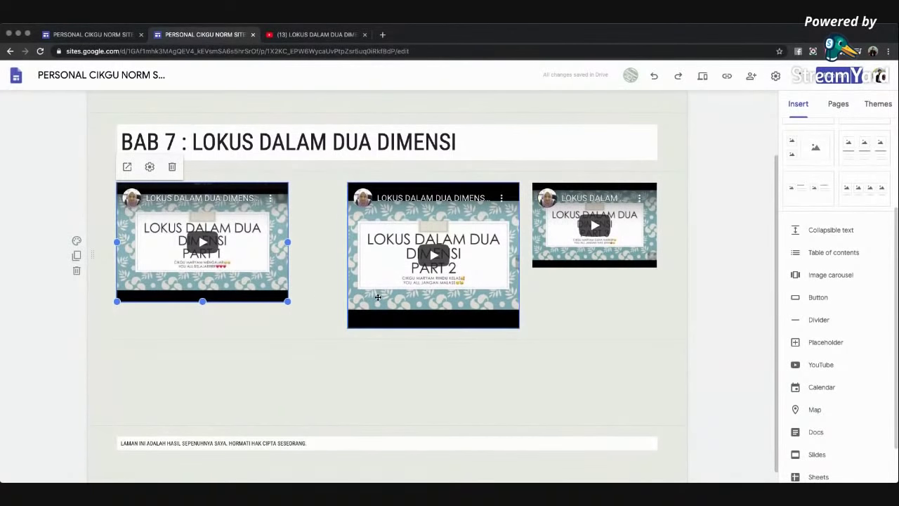
- Undo the resizing and moving of the three lesson videos on the TINGKATAN 1 page
left_click_drag(287, 301, 359, 353)
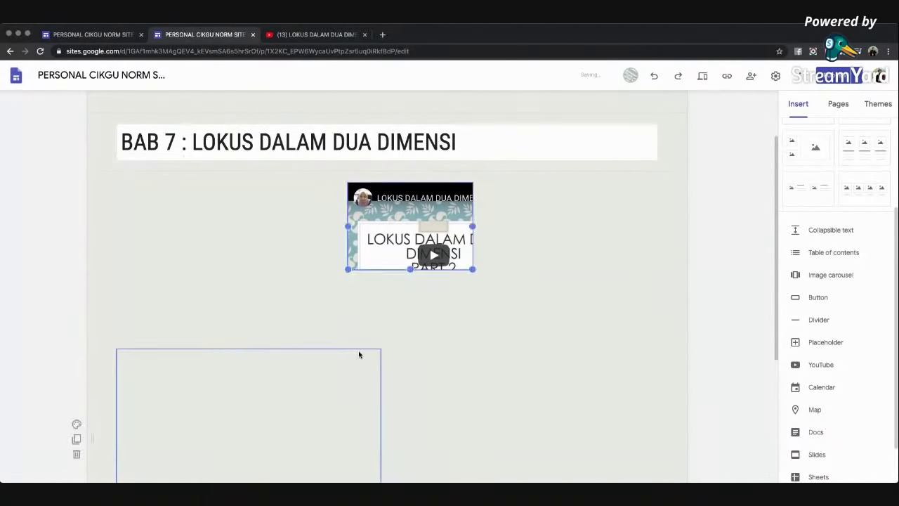
scroll(359, 353, "down", 3)
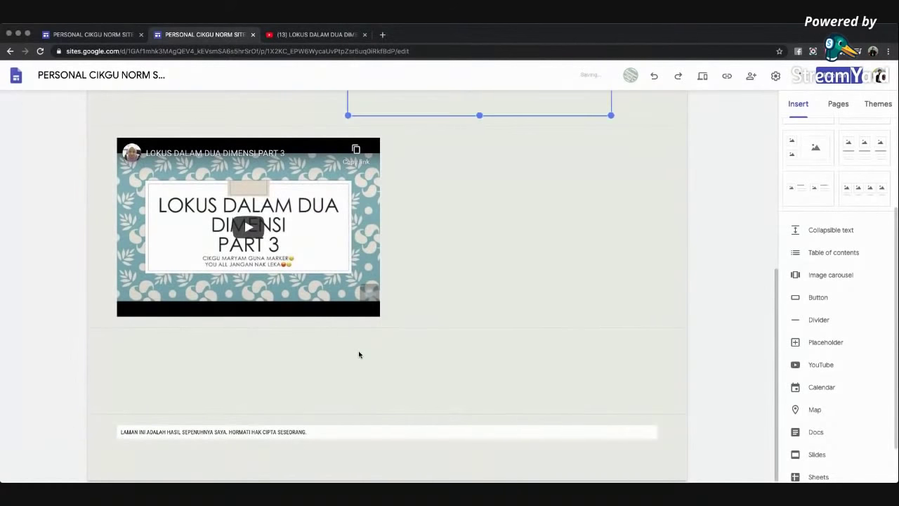
scroll(384, 332, "up", 1)
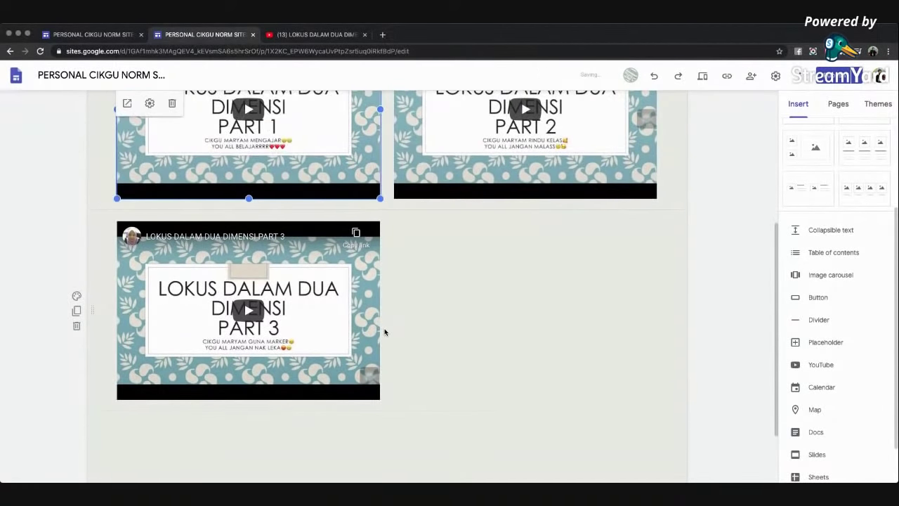
scroll(385, 332, "up", 2)
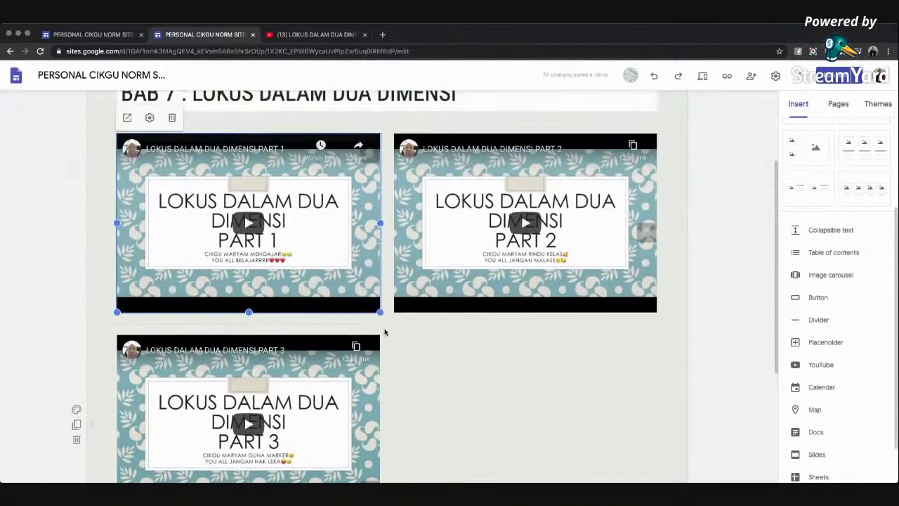
scroll(384, 329, "down", 1)
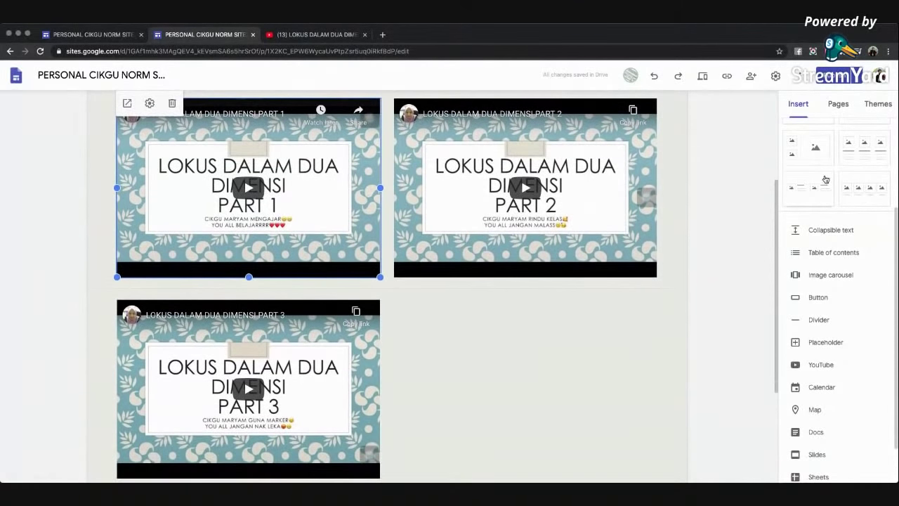
scroll(825, 180, "up", 4)
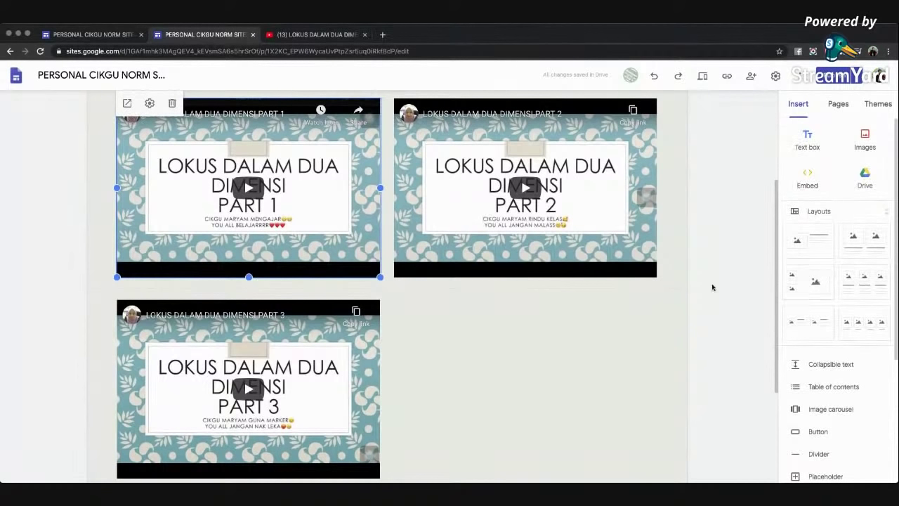
scroll(605, 275, "up", 2)
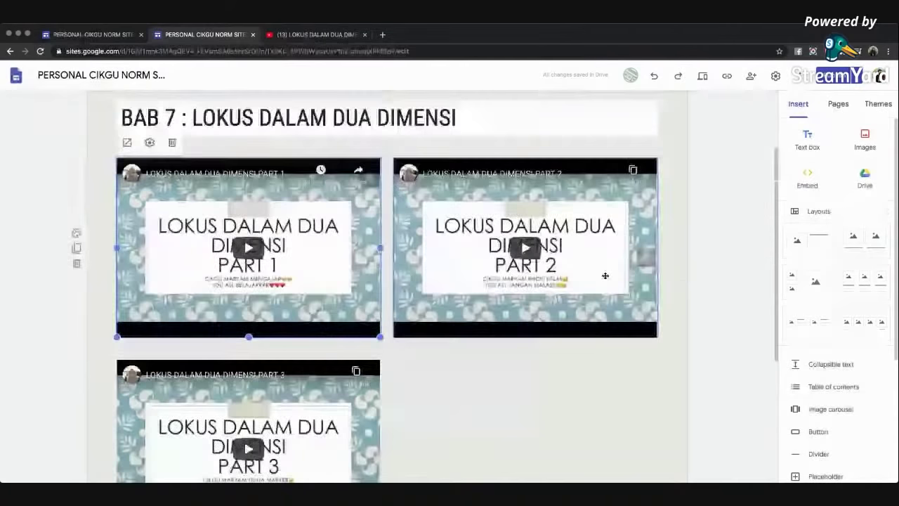
scroll(605, 276, "up", 2)
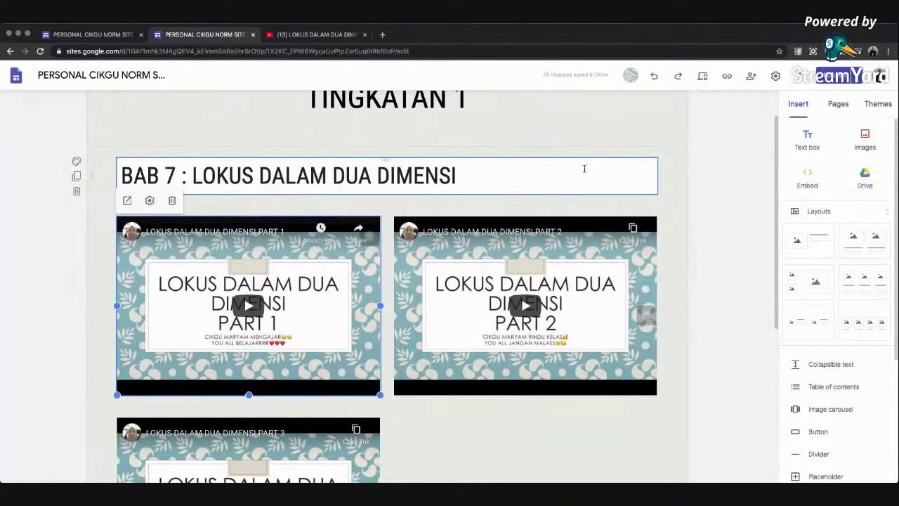
scroll(457, 160, "up", 1)
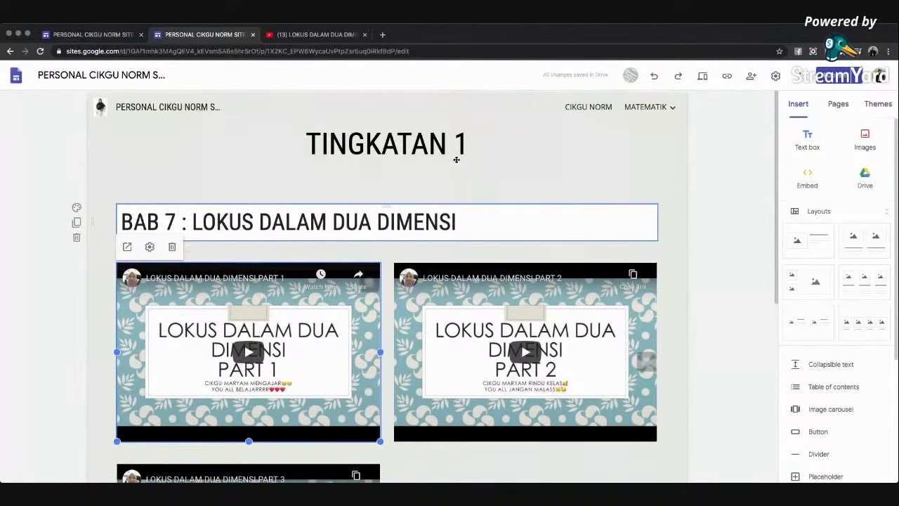
left_click(583, 181)
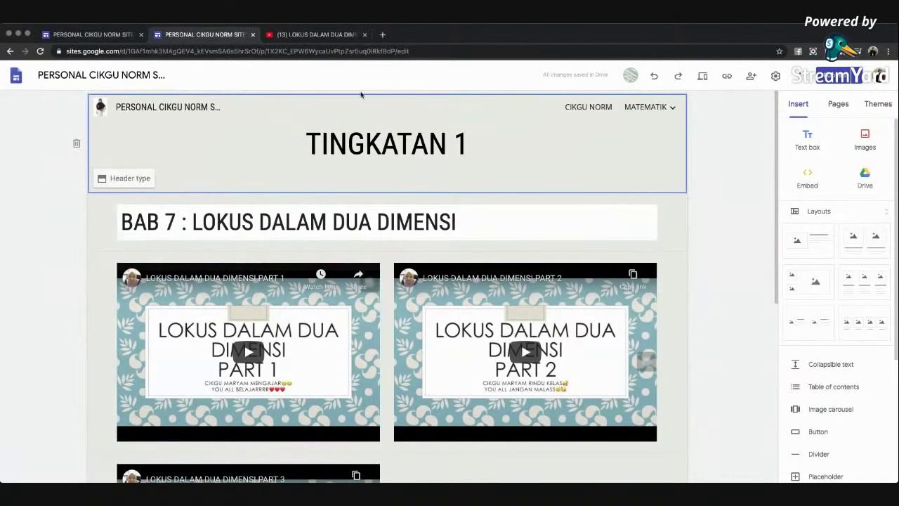
- Reload the published site in its browser tab and check its TINGKATAN 1 page under MATEMATIK
left_click(106, 35)
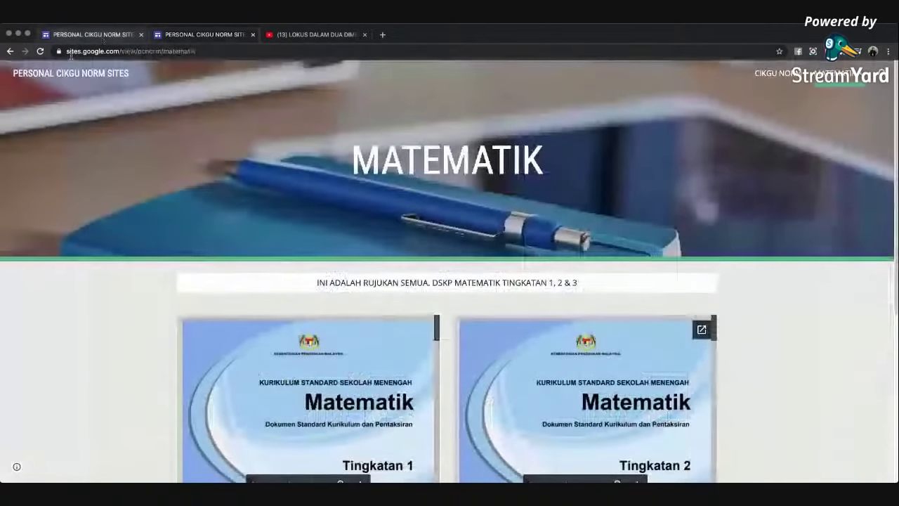
left_click(41, 51)
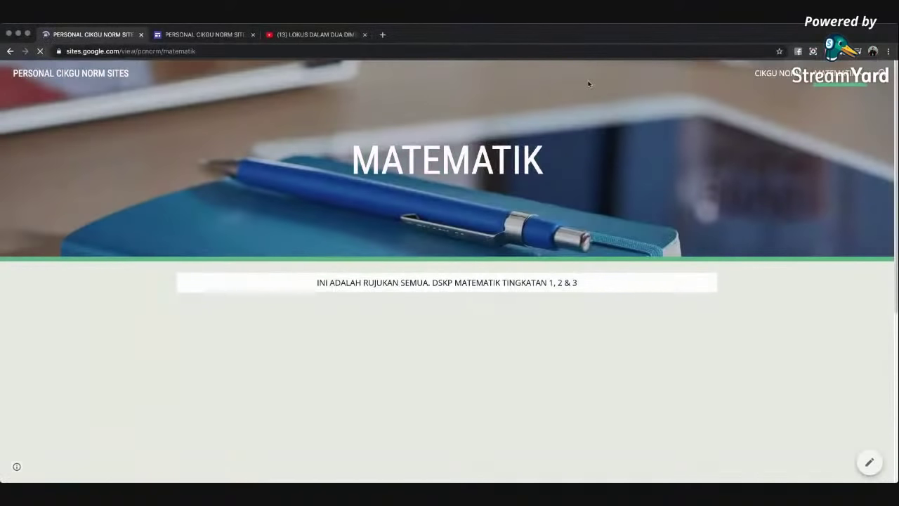
left_click(858, 76)
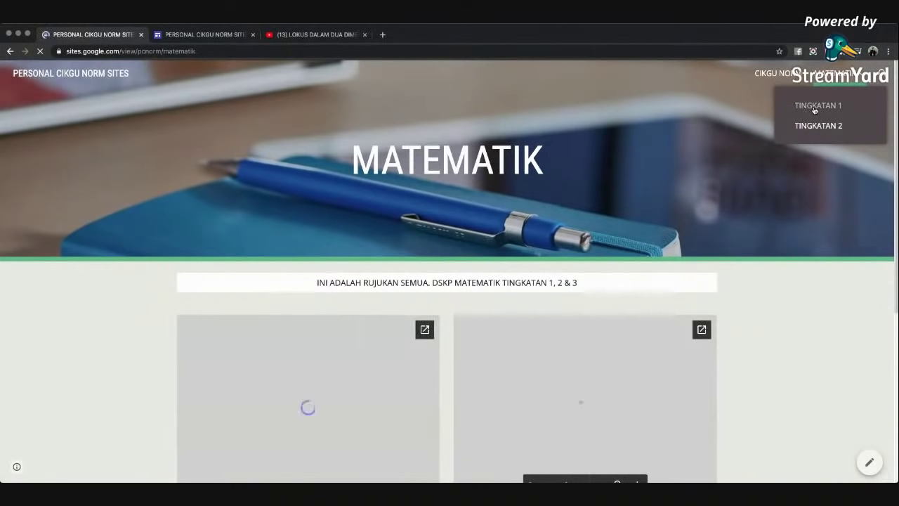
left_click(815, 106)
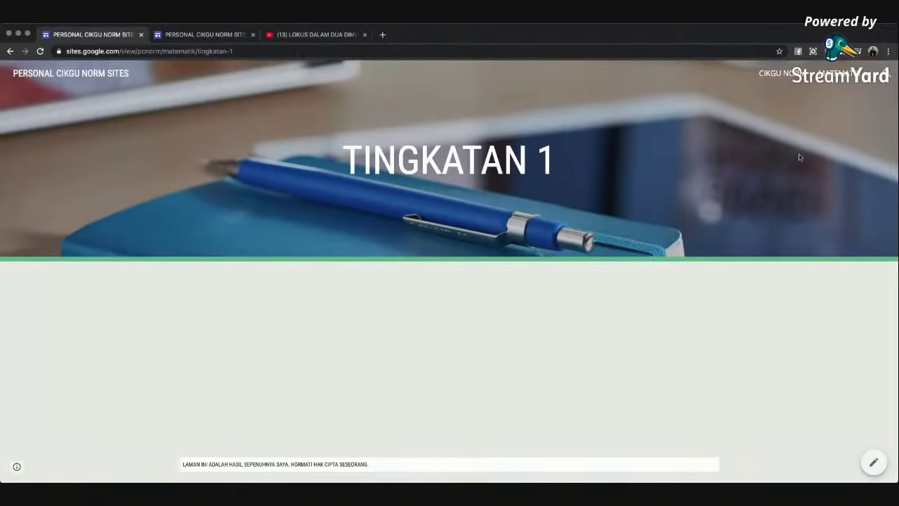
scroll(770, 294, "down", 1)
scroll(770, 293, "up", 1)
- Return to the site editor, review the draft against the currently published version, and publish the changes
left_click(229, 35)
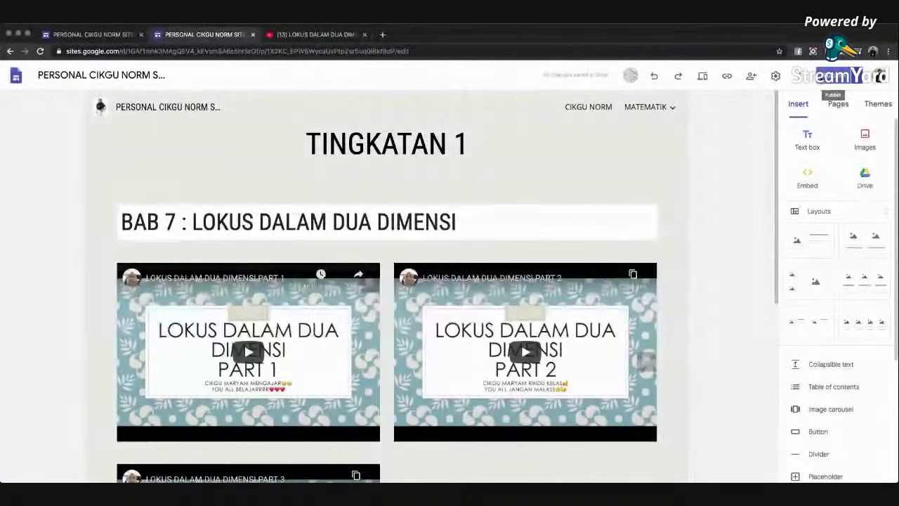
left_click(835, 76)
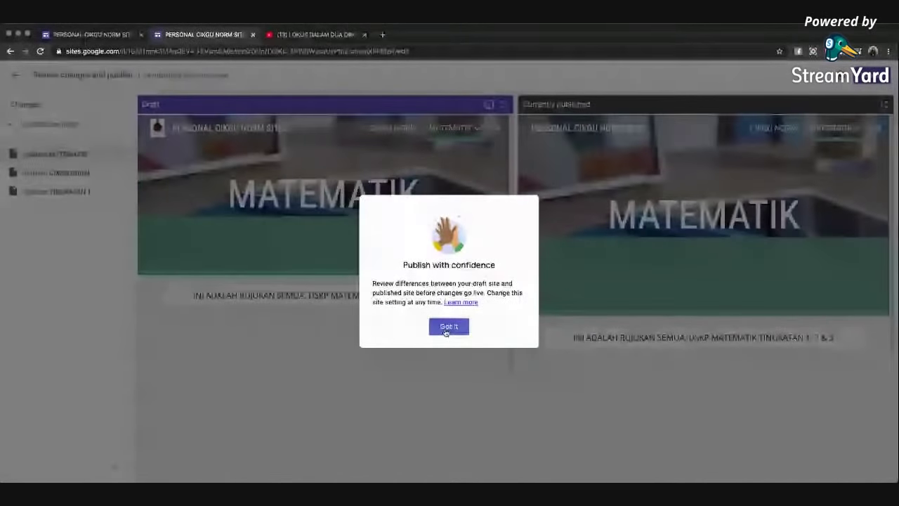
left_click(449, 327)
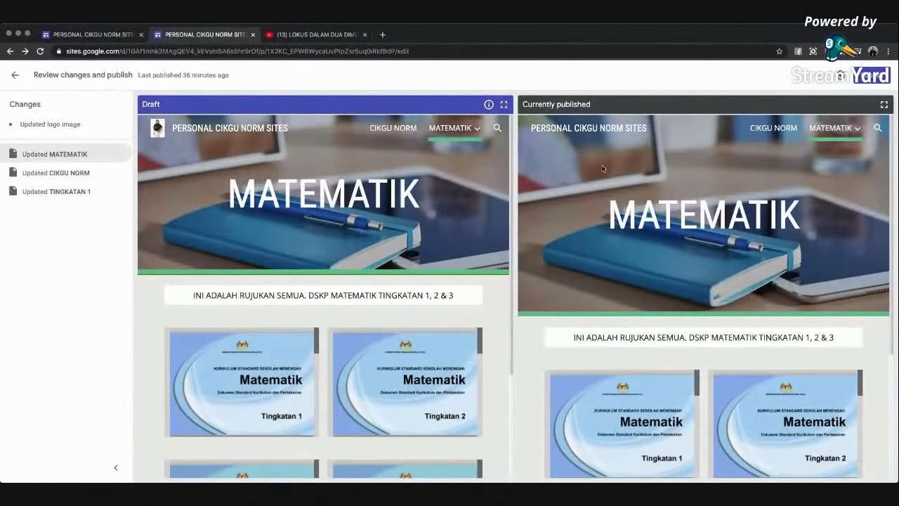
mouse_move(476, 130)
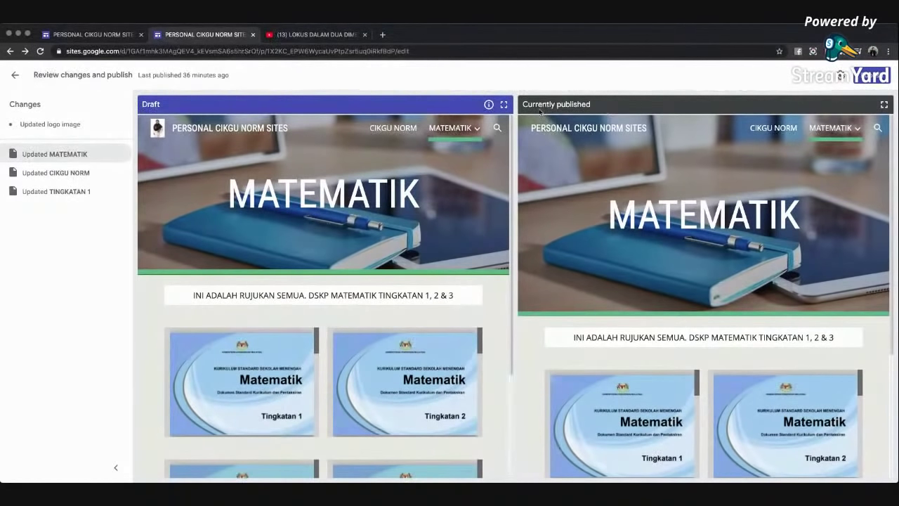
left_click(864, 82)
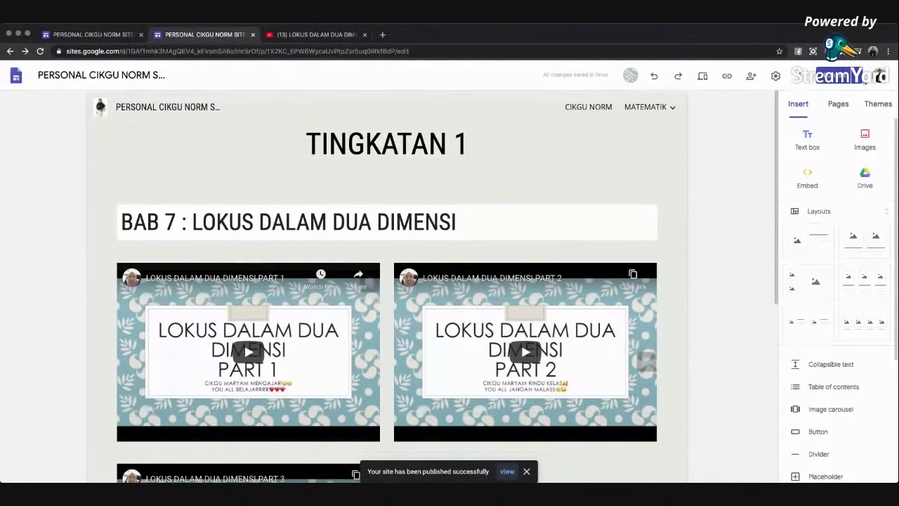
- Reload the published TINGKATAN 1 page and check its BAB 7 heading and LOKUS lesson videos
left_click(91, 34)
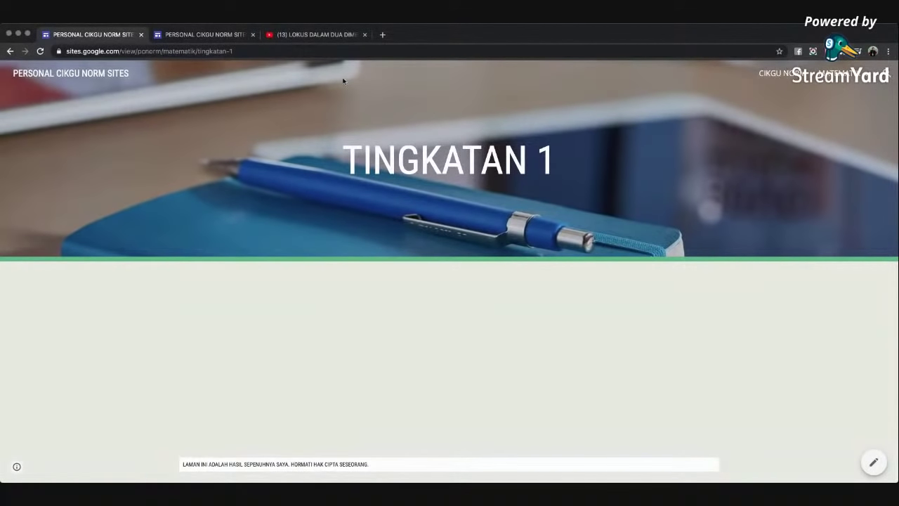
left_click(41, 52)
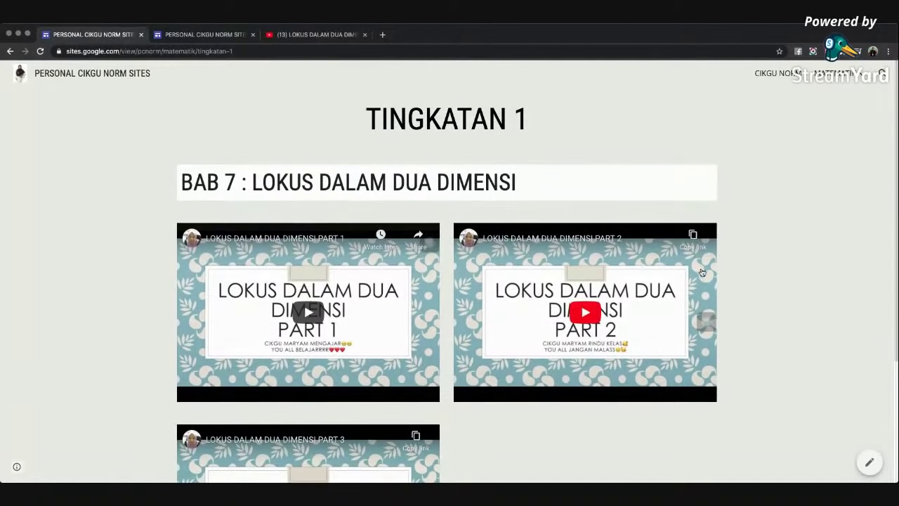
scroll(702, 273, "down", 3)
scroll(702, 272, "up", 3)
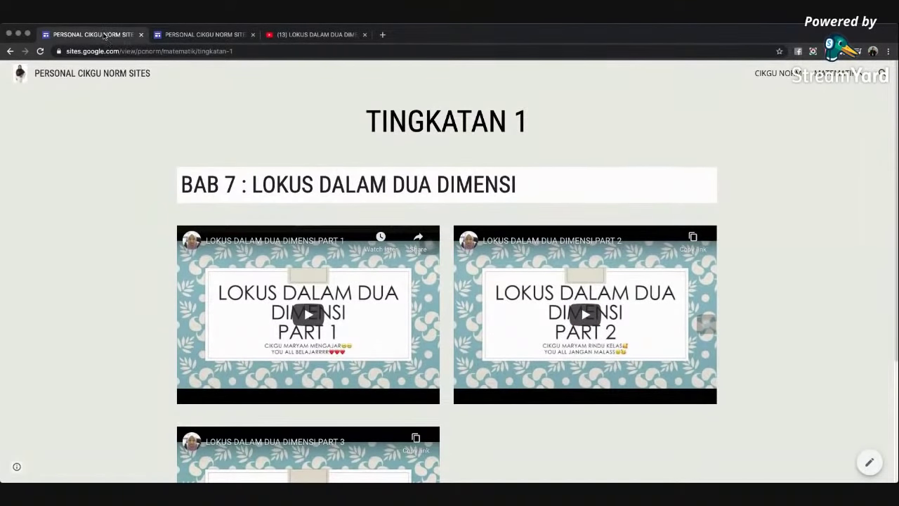
- Return to the site editor and look over the TINGKATAN 1 draft and the elements available for insertion
left_click(179, 37)
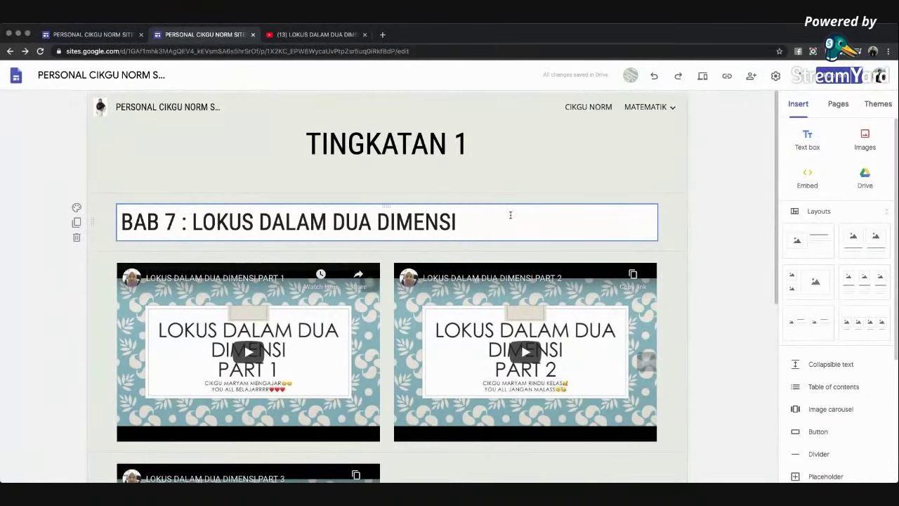
scroll(511, 215, "down", 5)
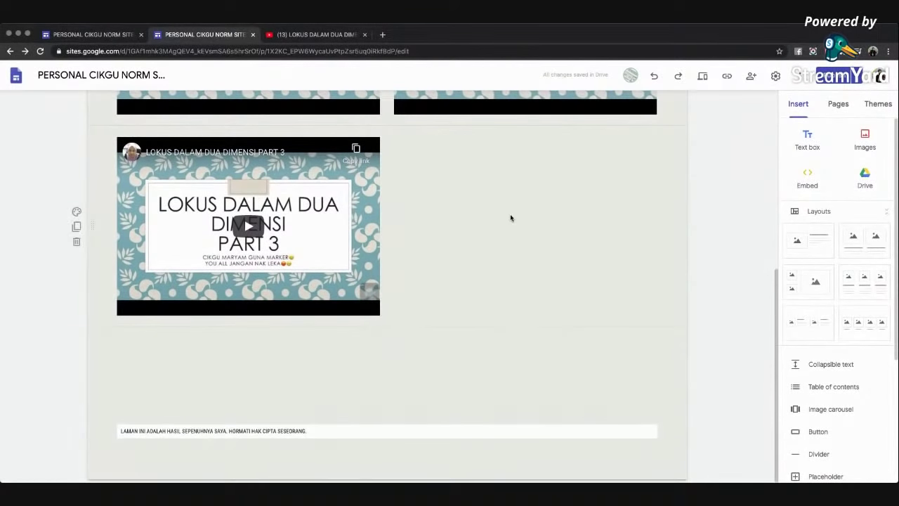
scroll(510, 215, "up", 5)
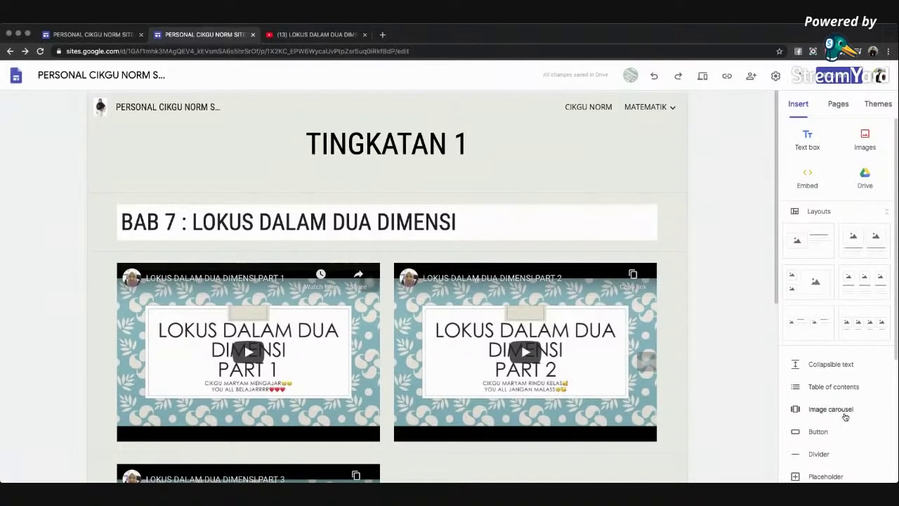
scroll(846, 411, "down", 1)
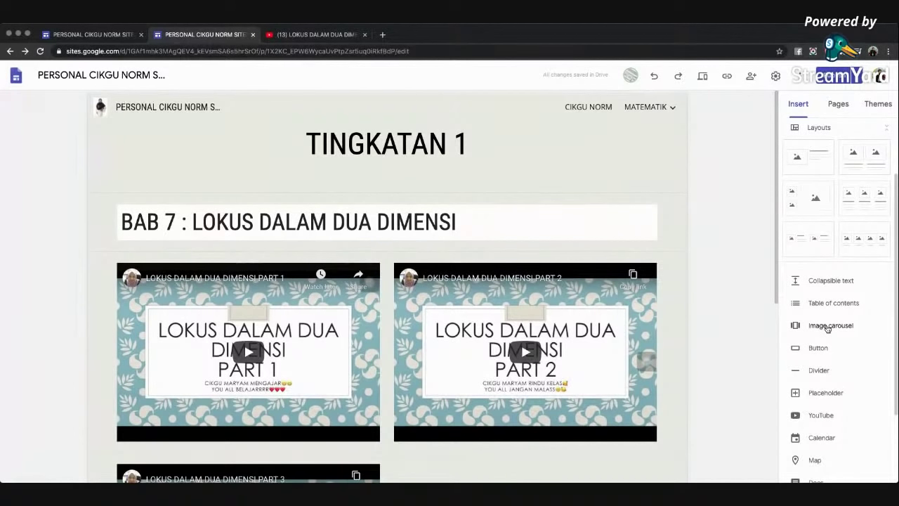
scroll(861, 344, "down", 1)
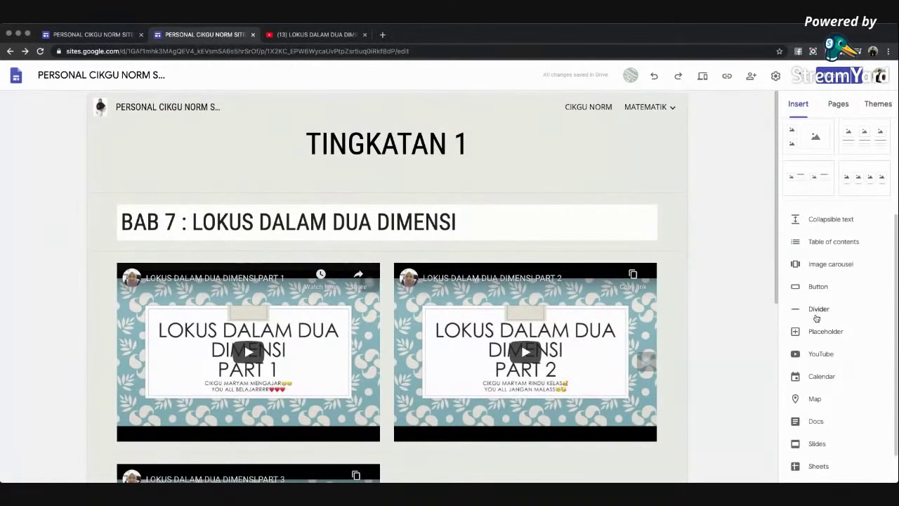
scroll(824, 332, "down", 1)
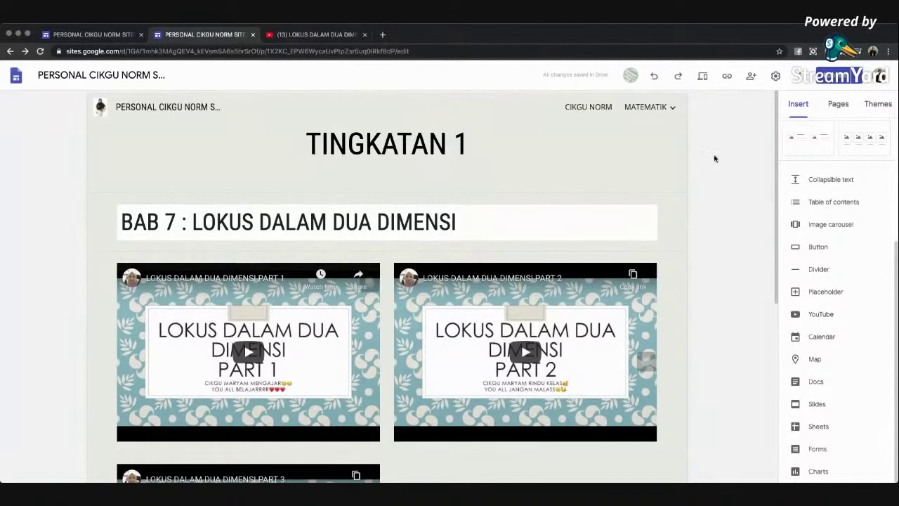
- Open the teacher's profile page for editing and add an empty line below the school name in the contact text box
mouse_move(400, 178)
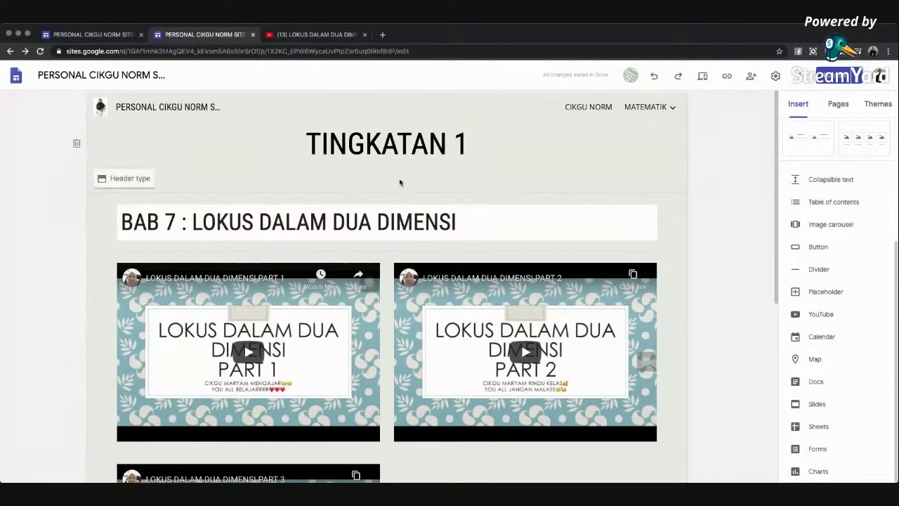
left_click(589, 107)
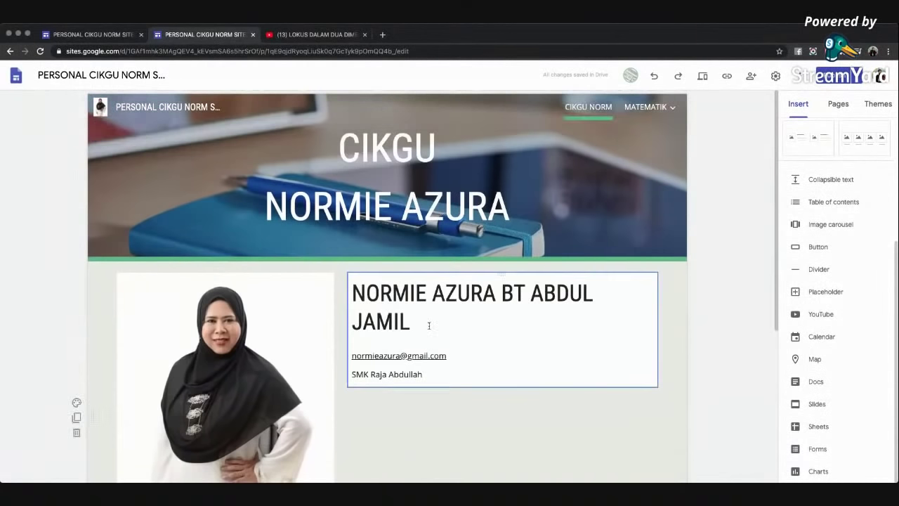
left_click(426, 378)
left_click(431, 374)
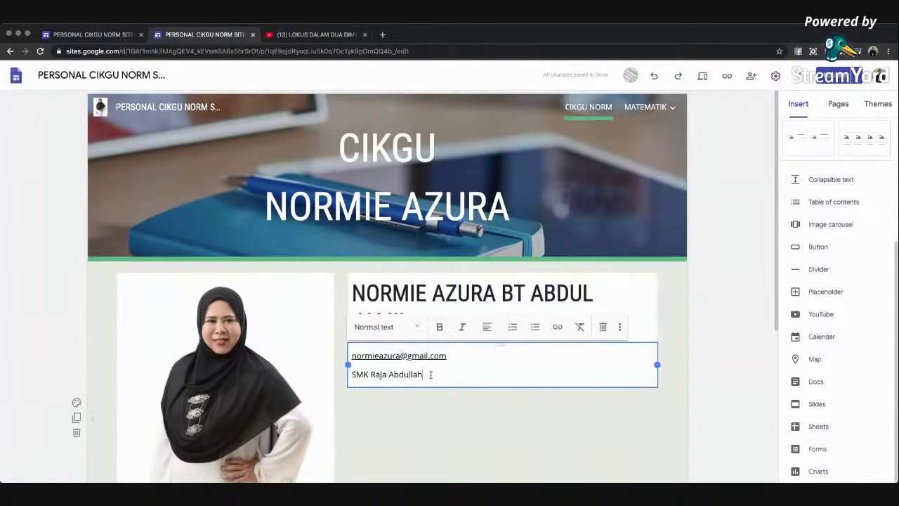
key("Return")
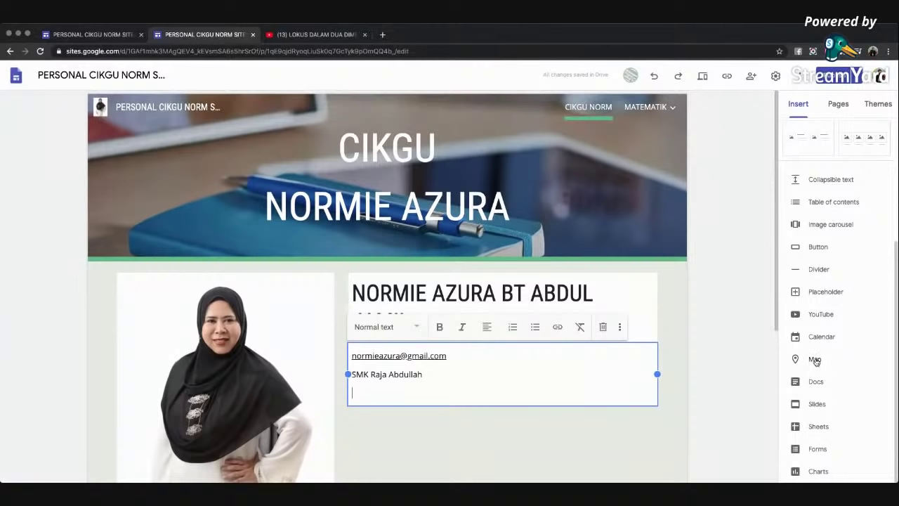
- Insert a map of SMK Raja Abdullah on the teacher's profile page, using the matching location suggestion
left_click(815, 360)
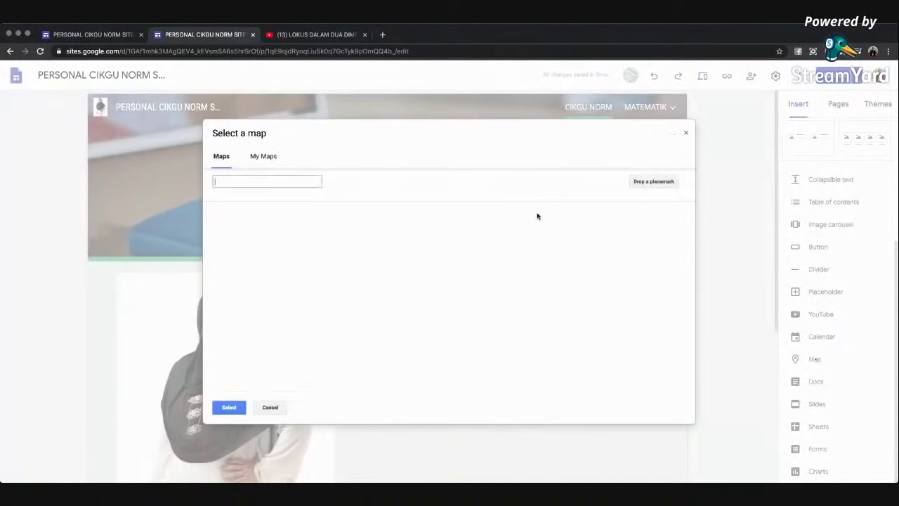
type("SMK RAJA AB")
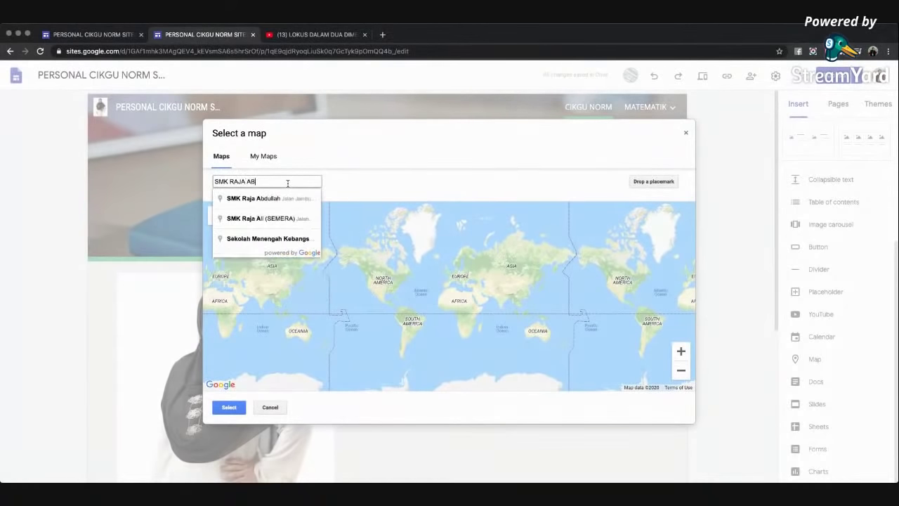
type("DULLAH")
left_click(272, 200)
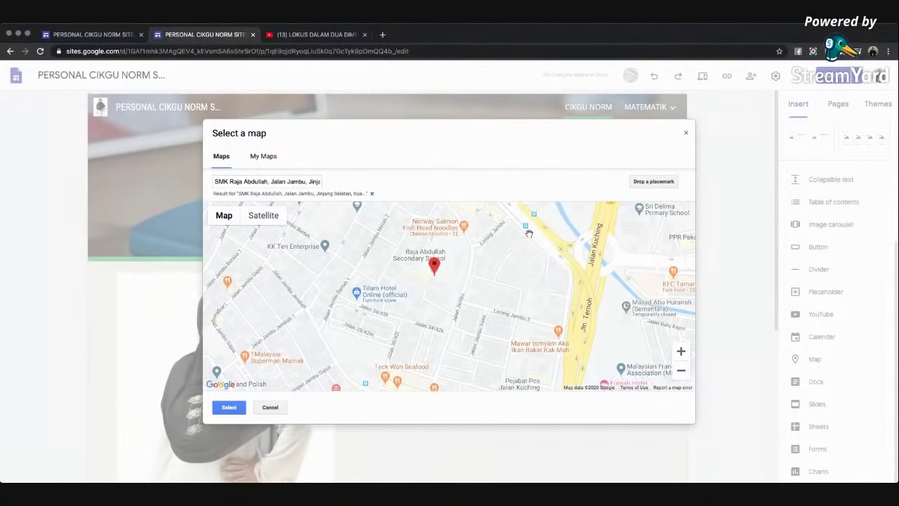
left_click(226, 407)
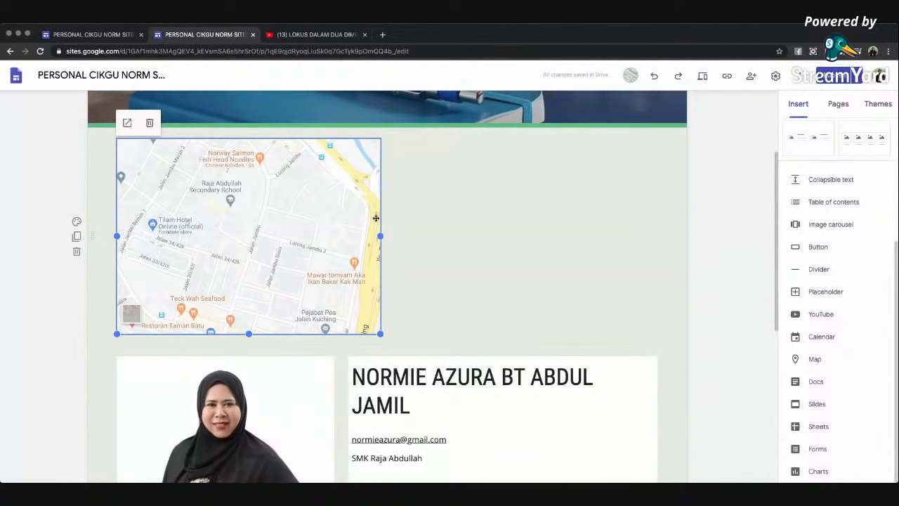
scroll(467, 254, "down", 1)
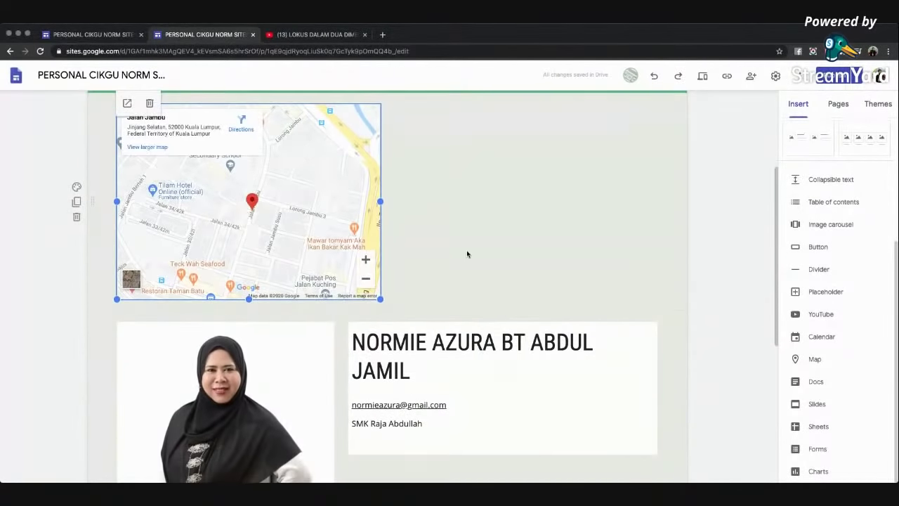
- Move the Jalan Jambu map from its own section into the text column beside the photo, below the name heading
scroll(468, 254, "up", 1)
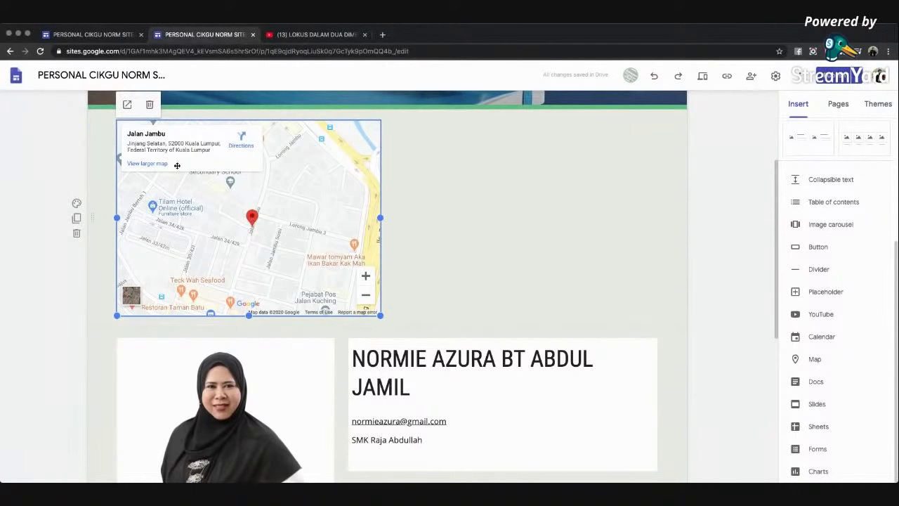
scroll(478, 224, "down", 2)
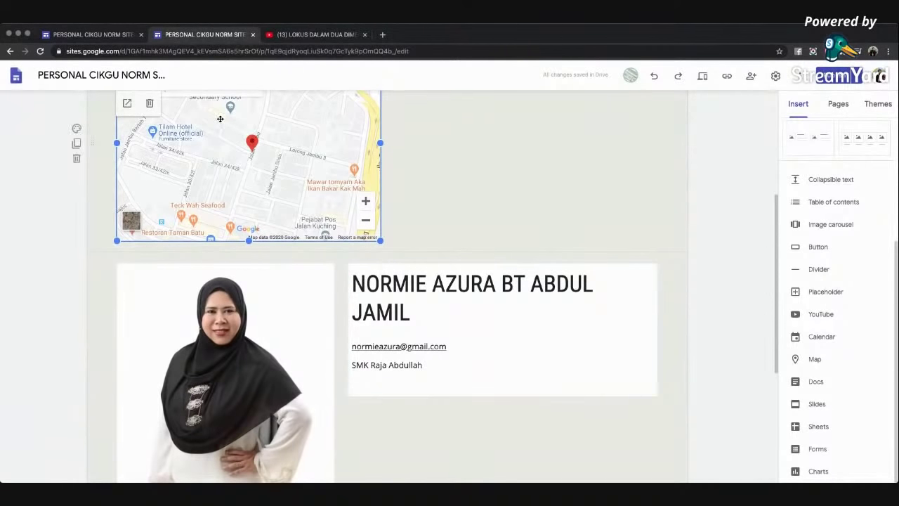
left_click_drag(220, 119, 414, 342)
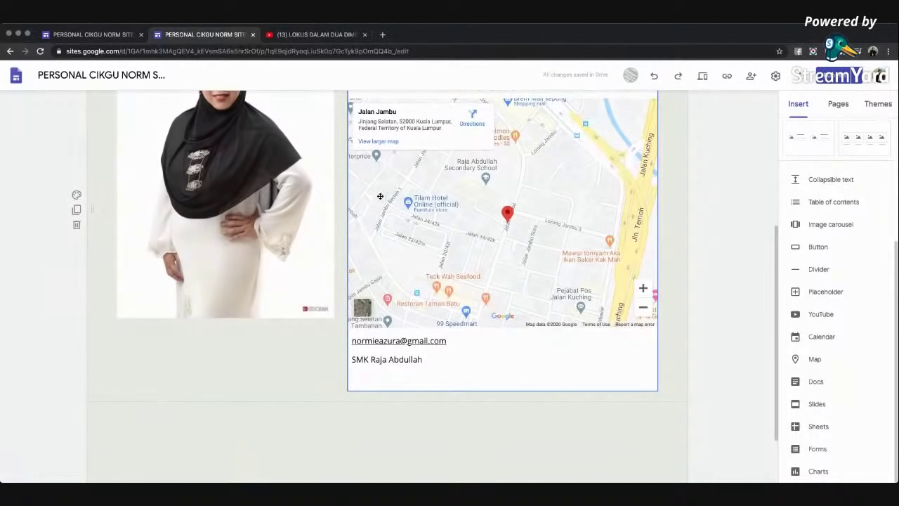
left_click_drag(380, 195, 413, 331)
scroll(406, 270, "up", 3)
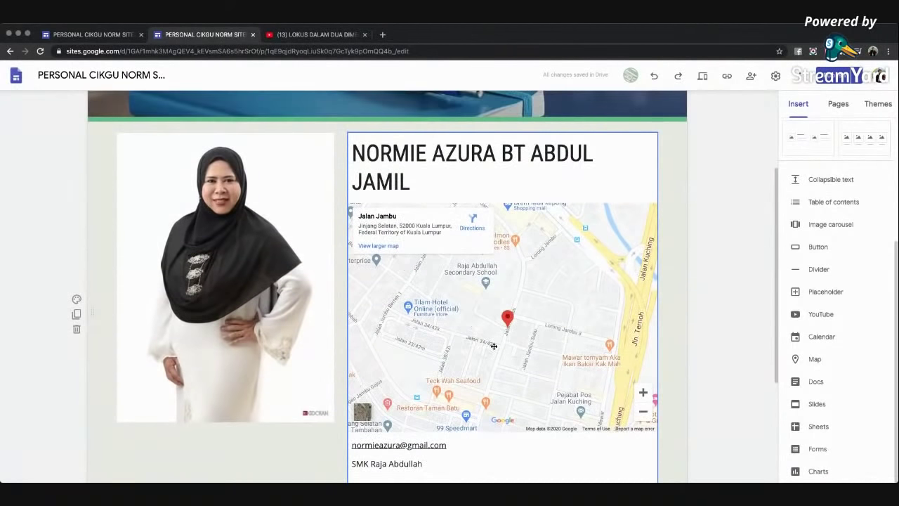
- Try to move the map below the contact lines by selecting and relocating the grouped text and map
left_click(494, 346)
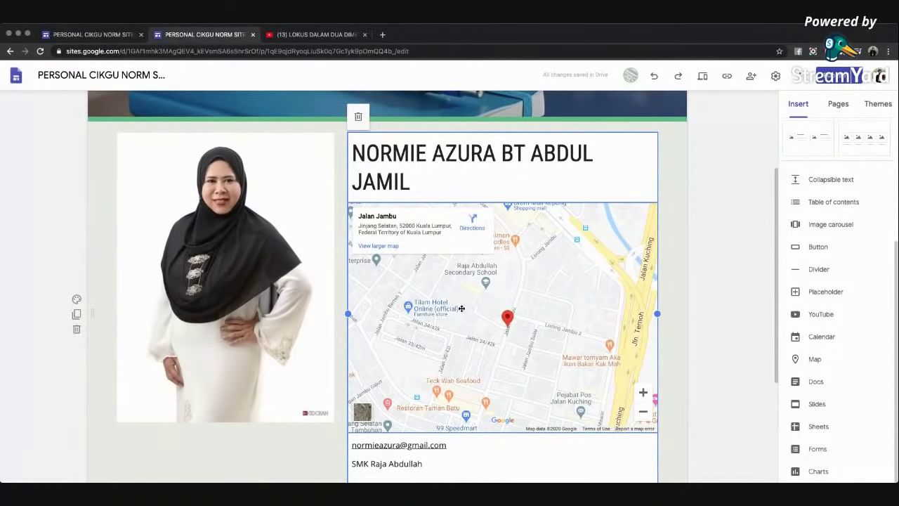
left_click(706, 228)
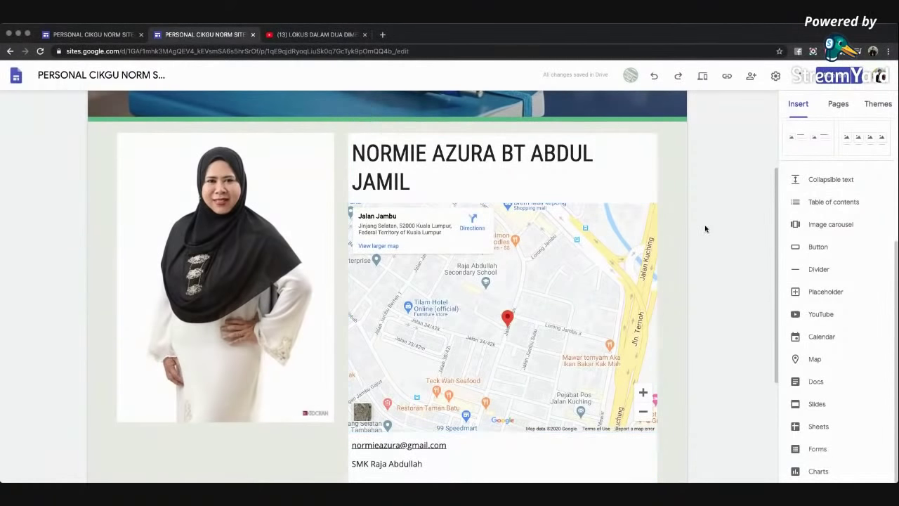
left_click(627, 177)
left_click(696, 263)
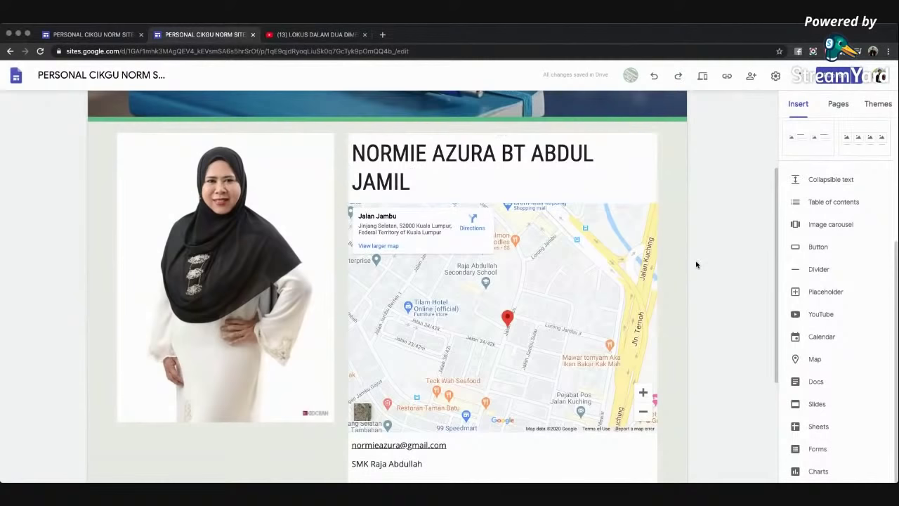
left_click(627, 268)
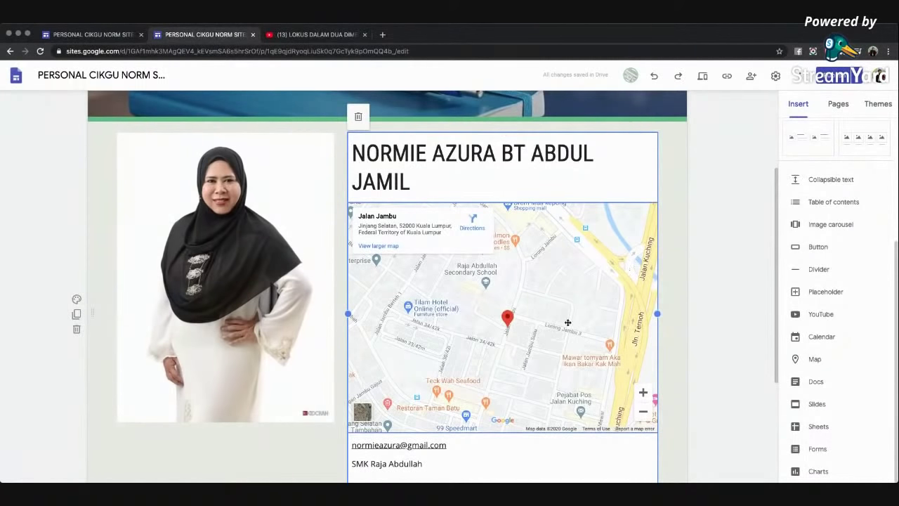
scroll(550, 320, "down", 3)
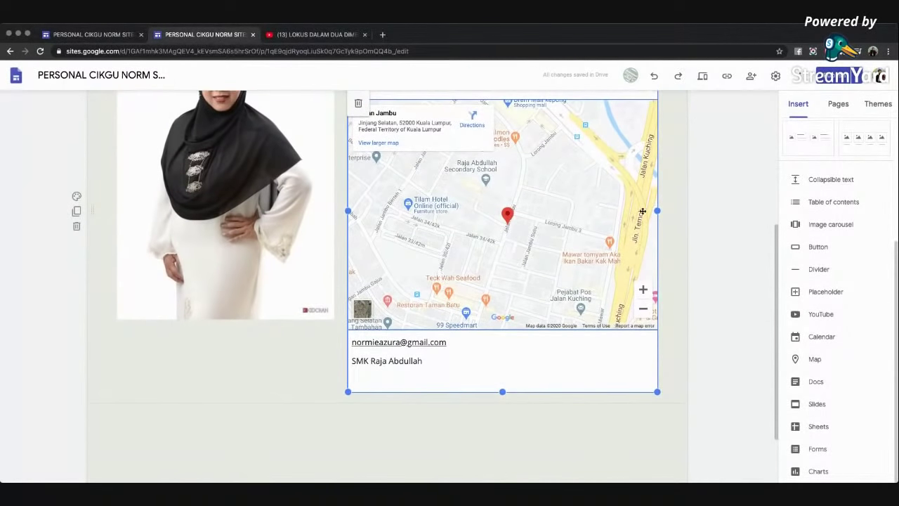
left_click_drag(489, 214, 475, 399)
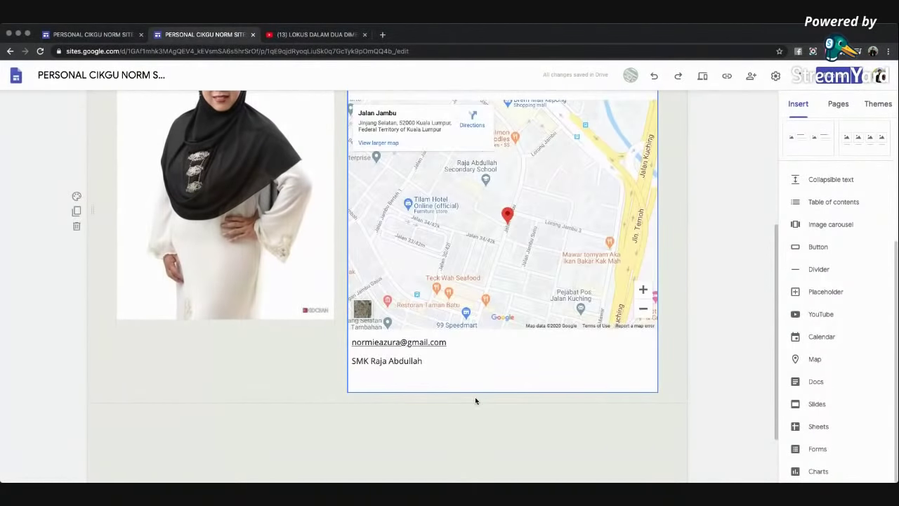
- Select only the map and move it below the SMK Raja Abdullah line in the text column
scroll(467, 340, "up", 1)
left_click(472, 341)
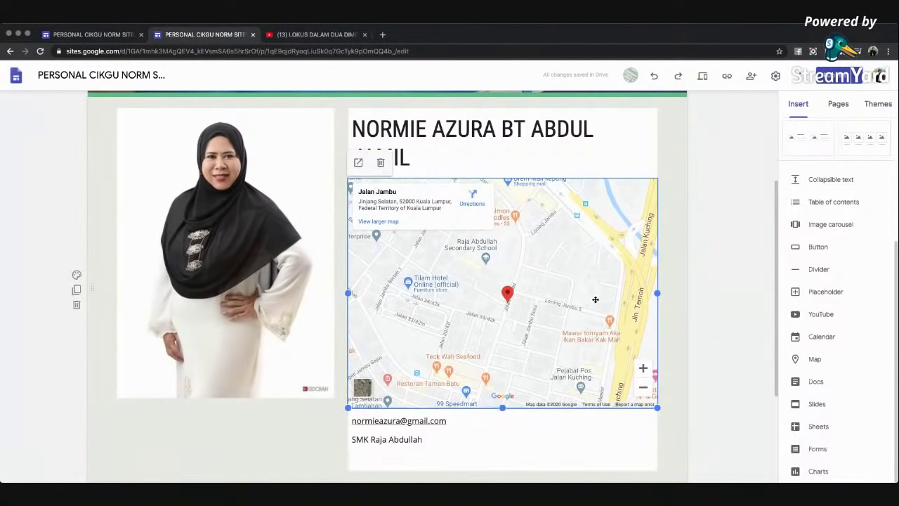
scroll(595, 300, "down", 2)
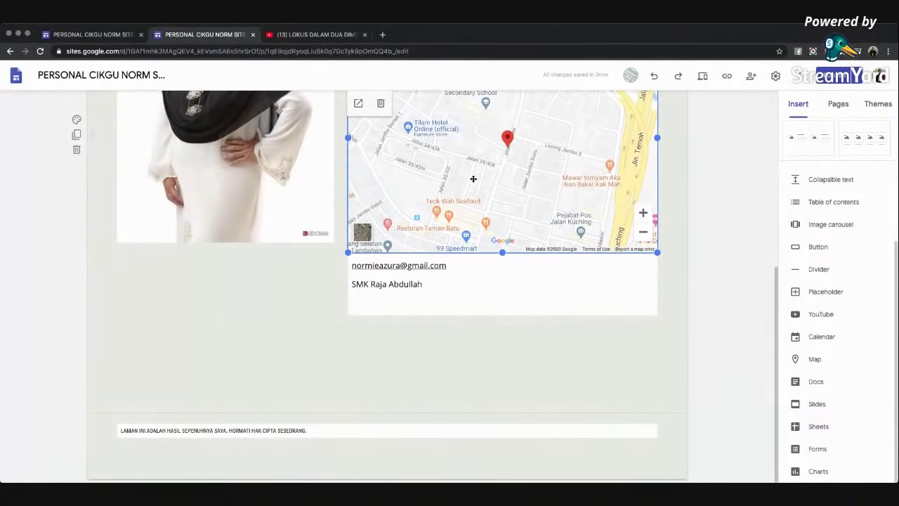
left_click_drag(474, 179, 456, 305)
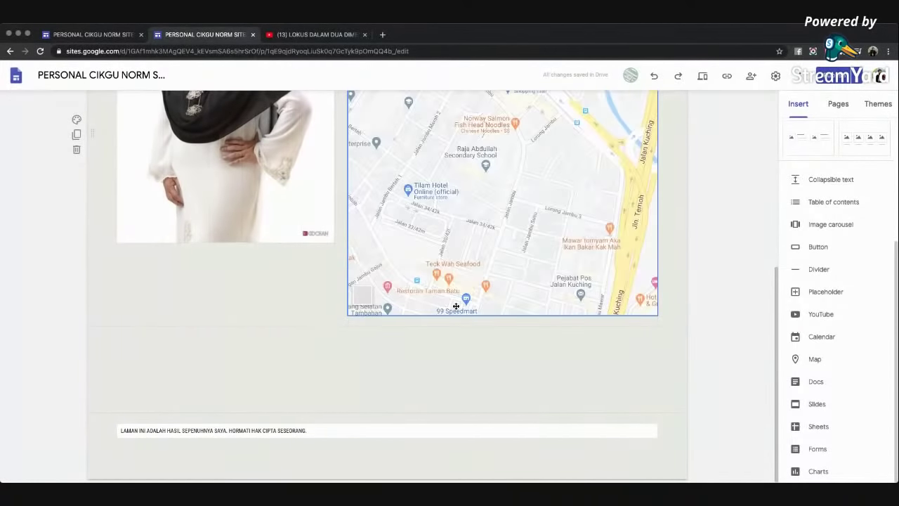
scroll(456, 306, "up", 1)
scroll(456, 305, "up", 3)
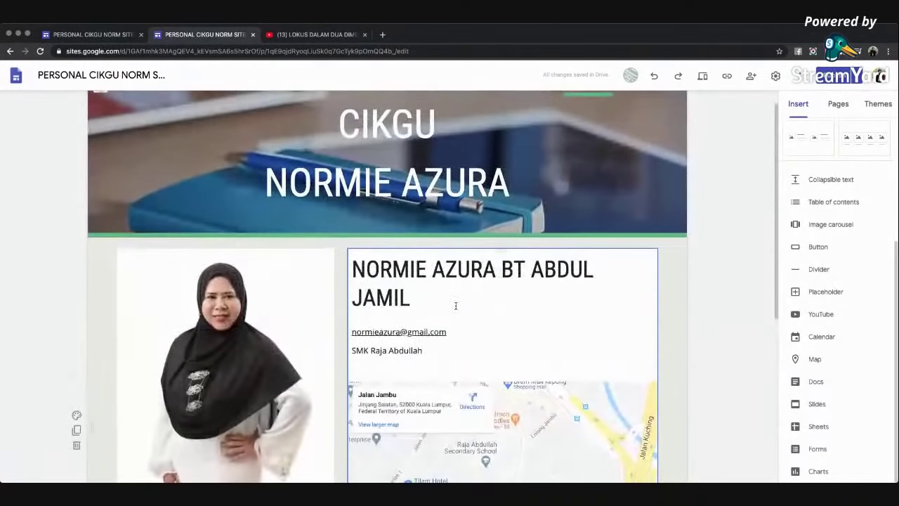
- Move the map into its own section below the photo and back under the contact text beside the photo
scroll(456, 306, "down", 2)
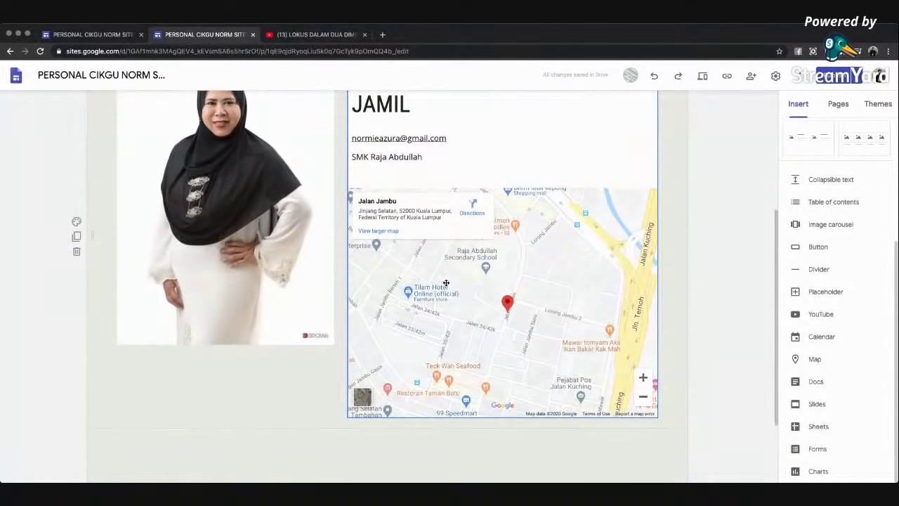
left_click(446, 283)
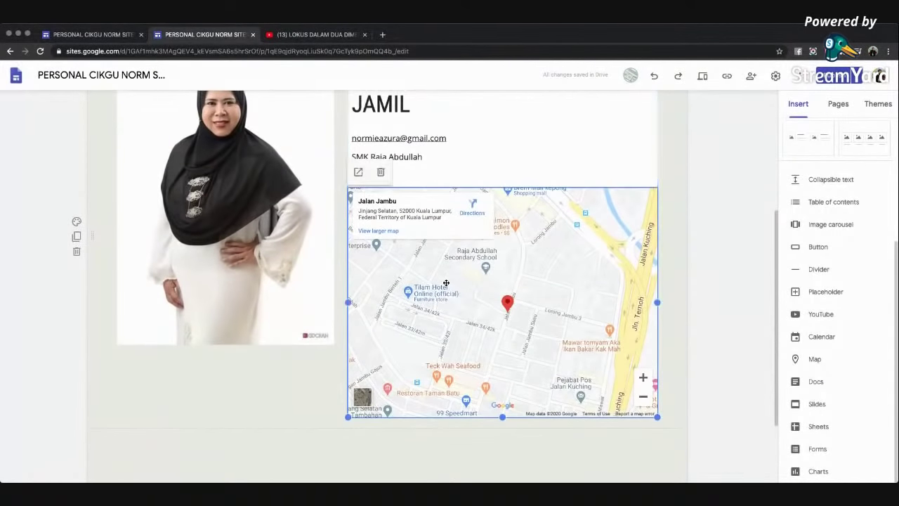
left_click_drag(434, 283, 448, 430)
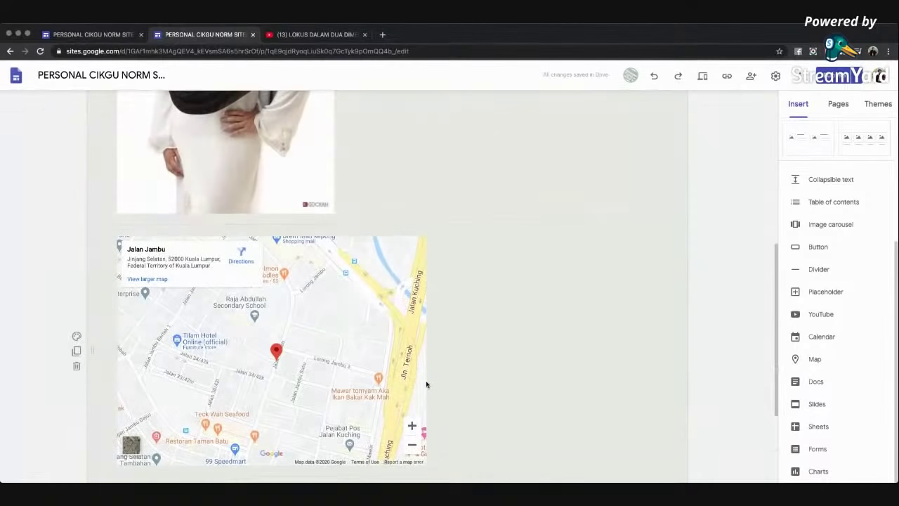
scroll(425, 382, "up", 4)
scroll(425, 384, "down", 1)
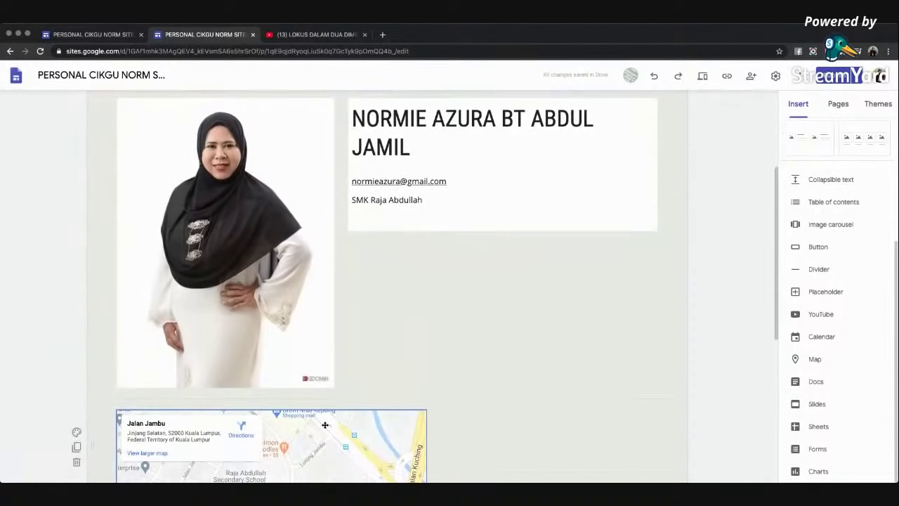
left_click_drag(326, 421, 385, 312)
- Resize the map beneath the contact text to the photo's width and extend it down to the photo's lower edge
scroll(386, 311, "down", 1)
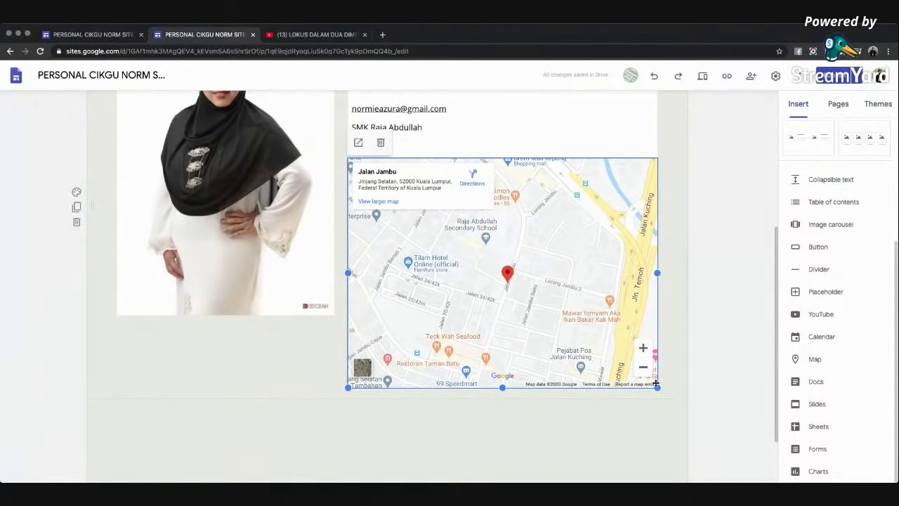
scroll(589, 255, "up", 1)
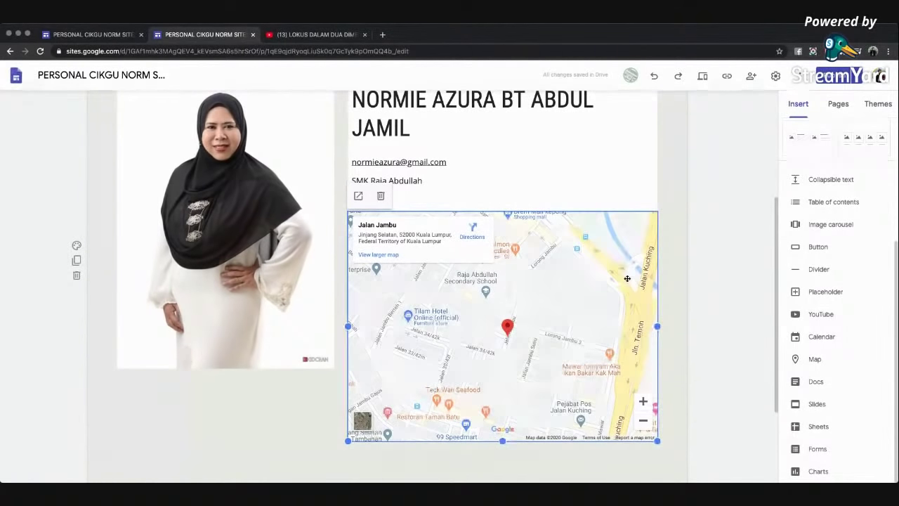
left_click_drag(657, 440, 560, 375)
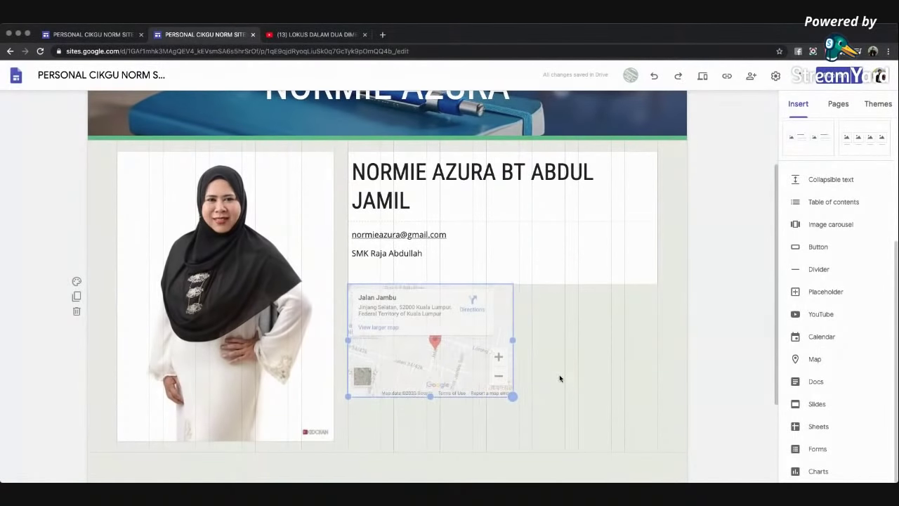
left_click_drag(560, 374, 559, 375)
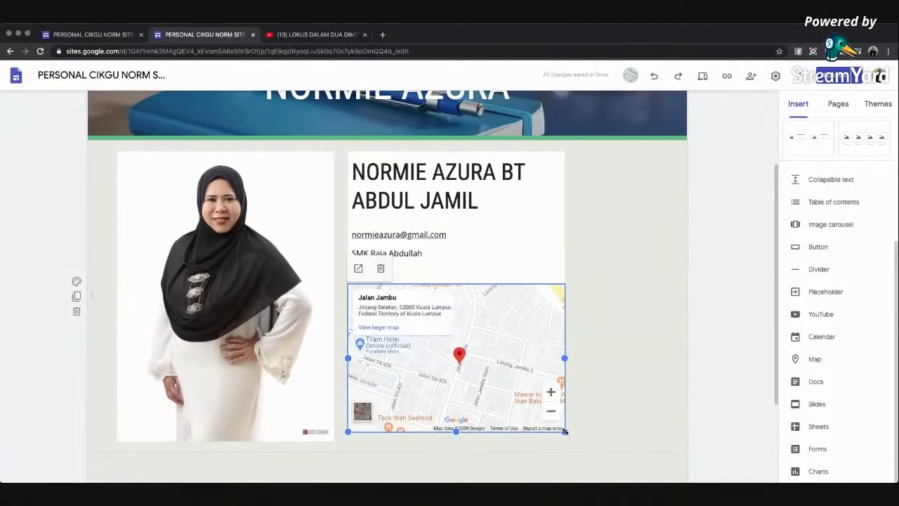
left_click_drag(565, 432, 566, 441)
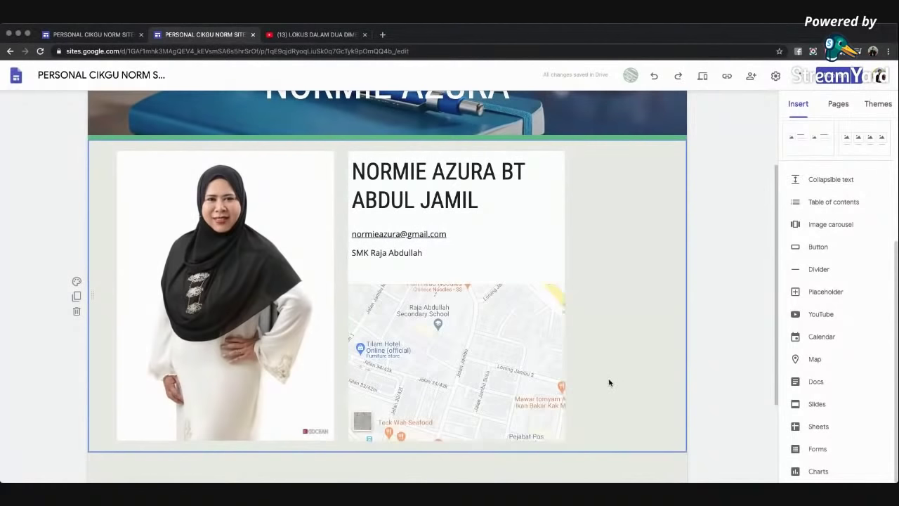
- Delete the blank line under SMK Raja Abdullah to close the gap between the contact text and the map
left_click(492, 263)
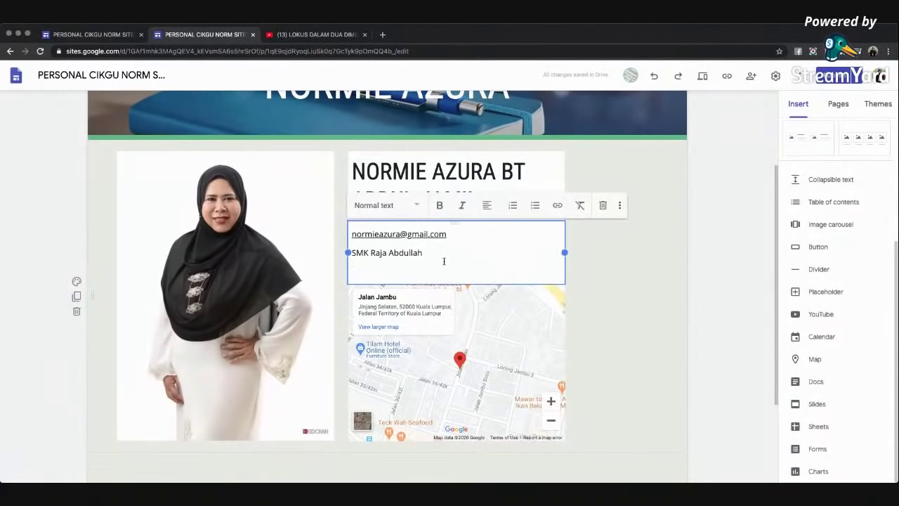
key("BackSpace")
left_click(600, 312)
left_click(534, 321)
left_click(623, 327)
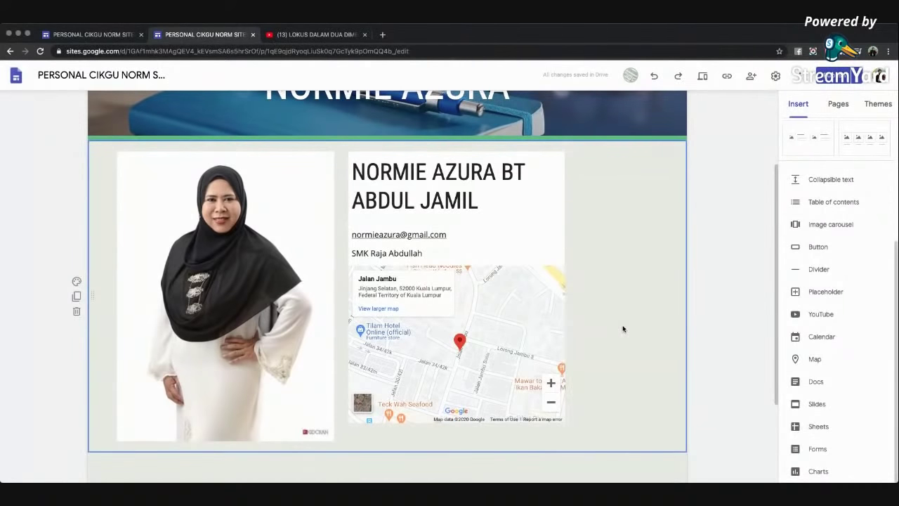
scroll(623, 327, "down", 1)
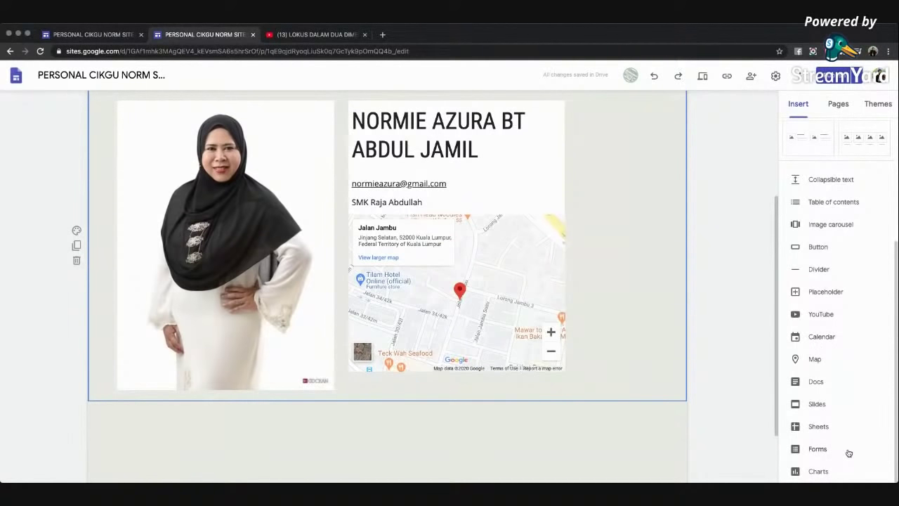
scroll(709, 322, "up", 3)
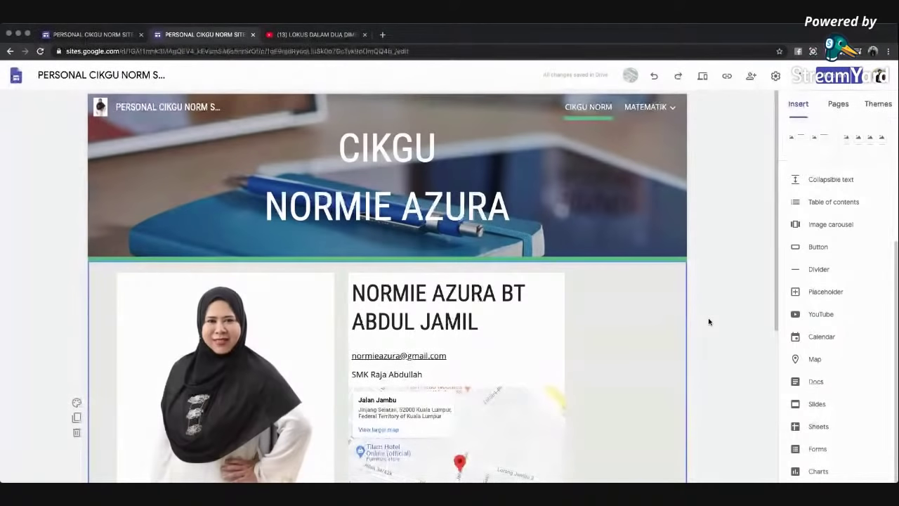
scroll(696, 293, "down", 1)
scroll(697, 293, "up", 1)
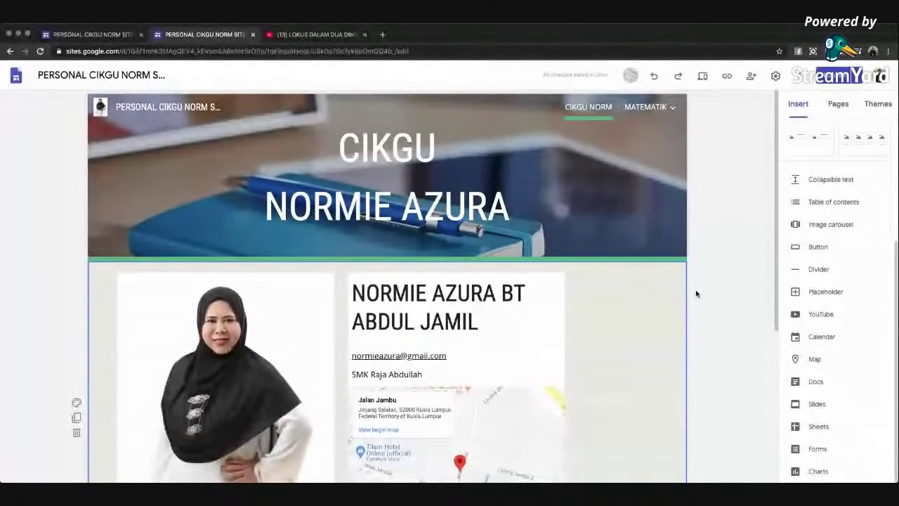
- Open the TINGKATAN 1 subpage of MATEMATIK and look through its BAB 7 : LOKUS DALAM DUA DIMENSI videos
mouse_move(647, 107)
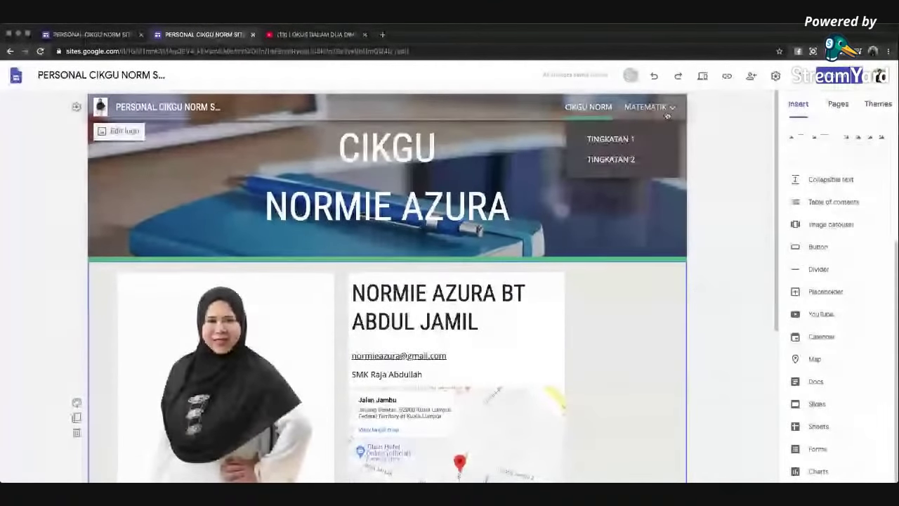
left_click(611, 140)
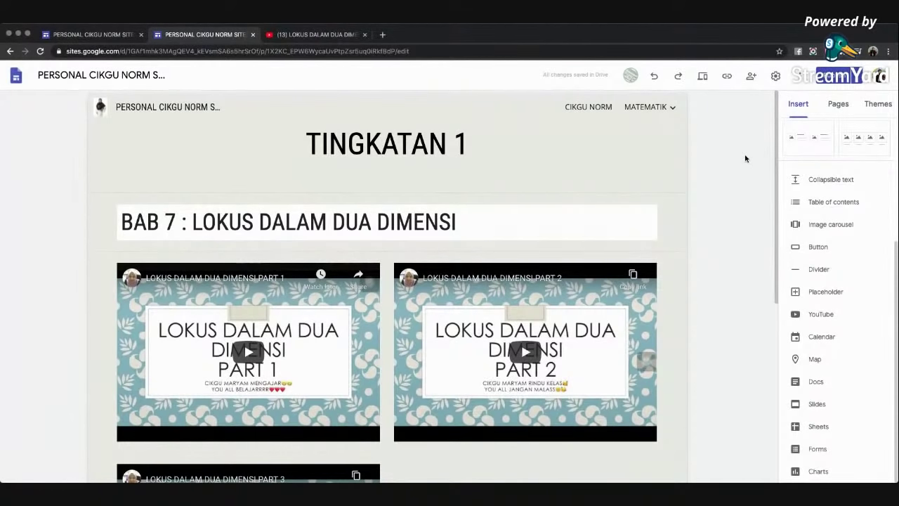
left_click(646, 105)
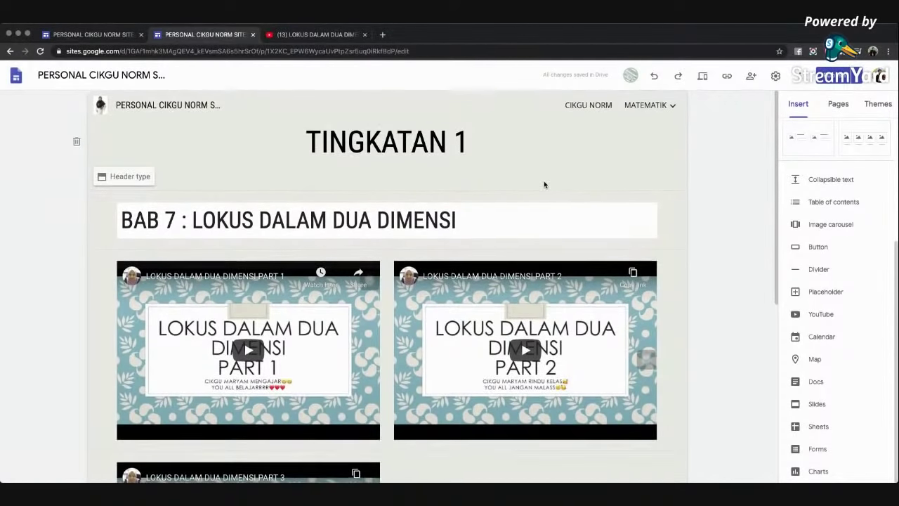
scroll(544, 181, "down", 5)
scroll(544, 182, "up", 5)
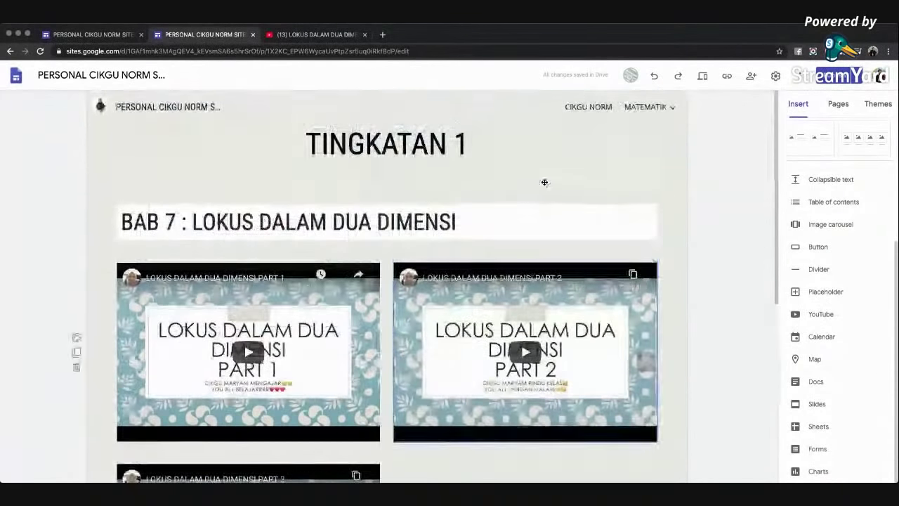
- Open the TINGKATAN 2 subpage of MATEMATIK and bring up the basic insert options and layouts
mouse_move(664, 110)
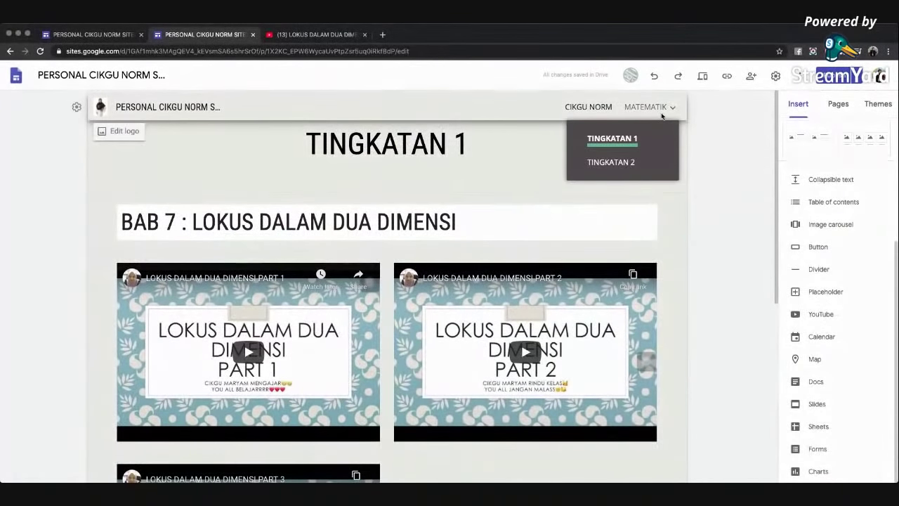
left_click(611, 163)
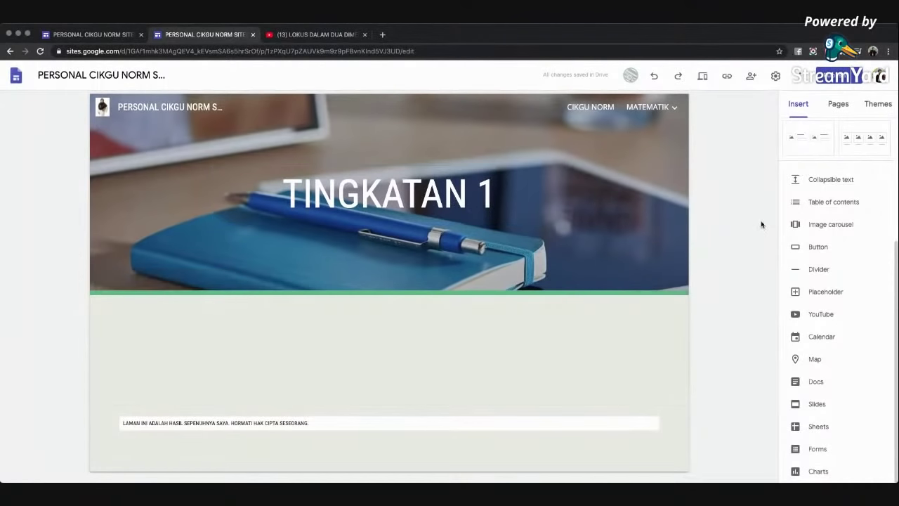
scroll(830, 206, "up", 3)
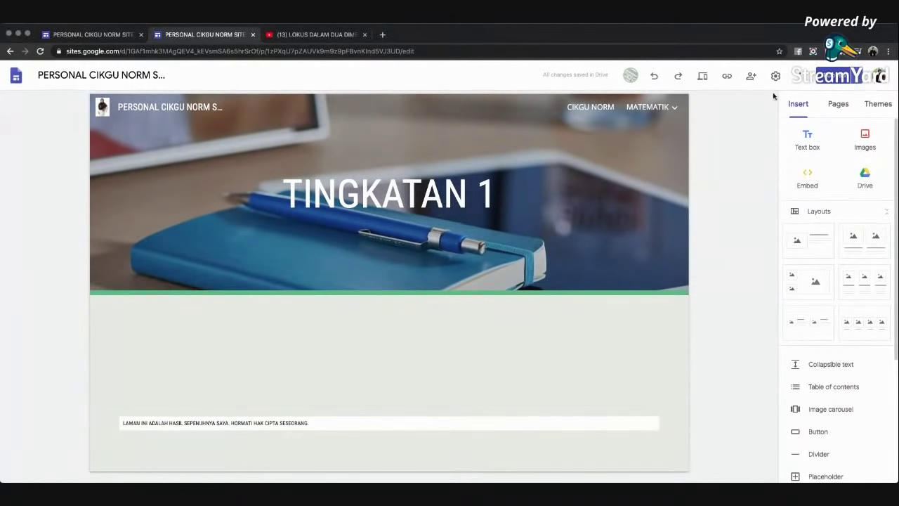
- Change the page heading to TINGKATAN 2 and set its header type to Title only
mouse_move(654, 108)
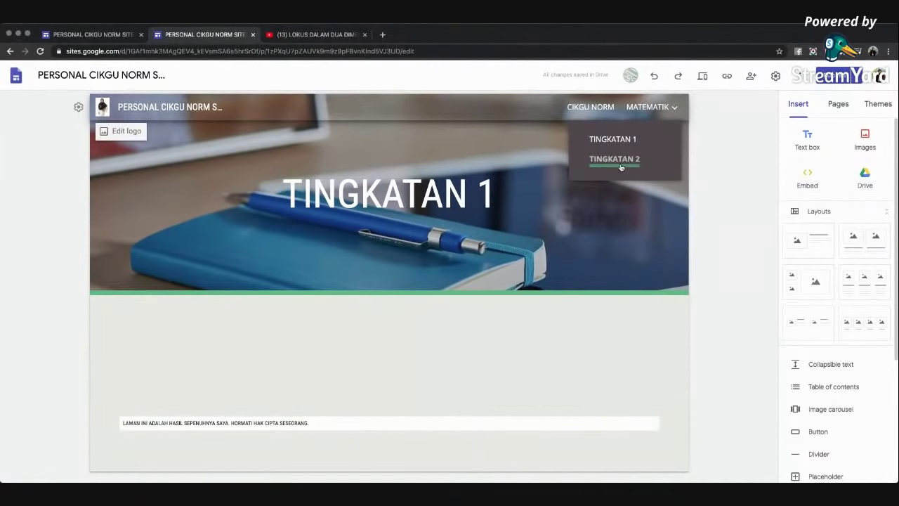
left_click(501, 196)
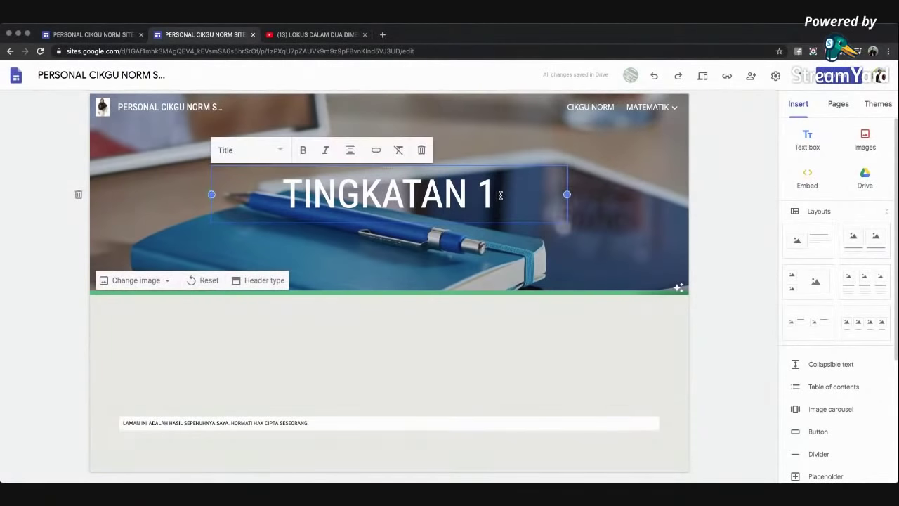
key("BackSpace")
type("2")
left_click(259, 287)
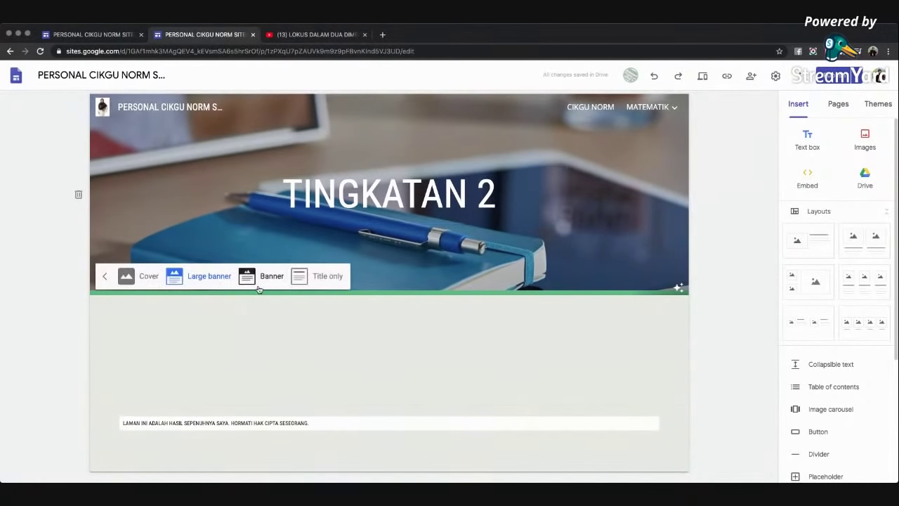
left_click(325, 275)
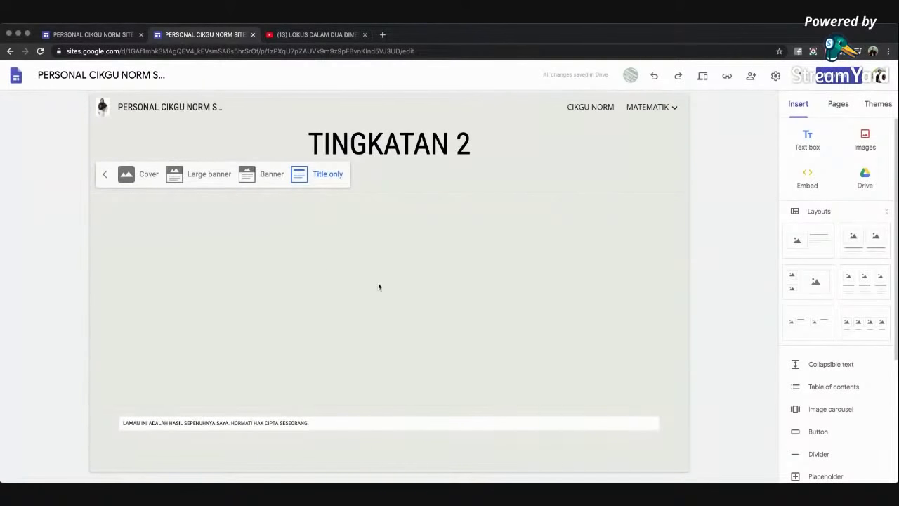
left_click(469, 261)
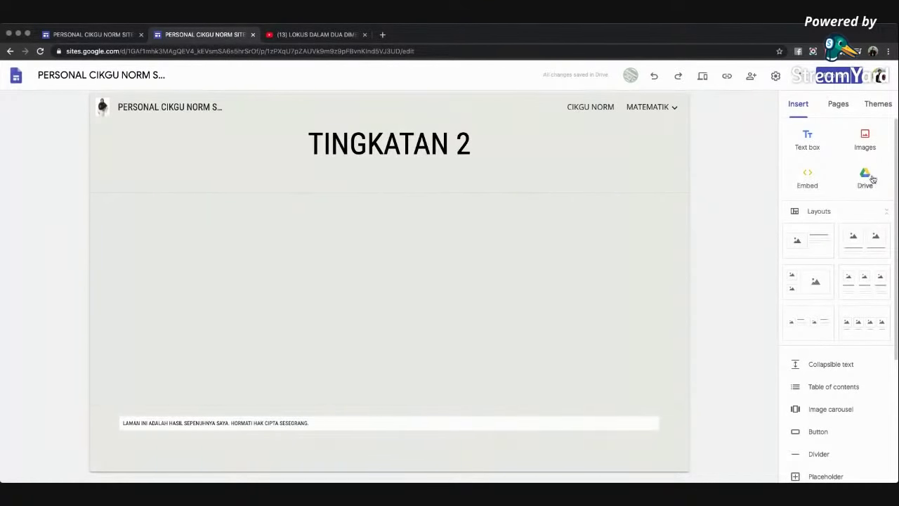
- Switch to Google Drive in a new browser tab and look through the teaching folders and files in My Drive
scroll(839, 394, "down", 3)
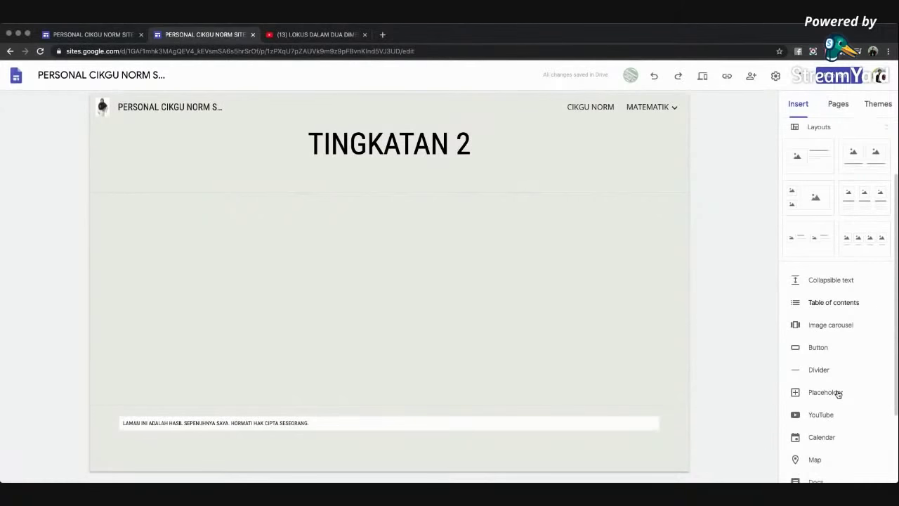
scroll(839, 393, "down", 2)
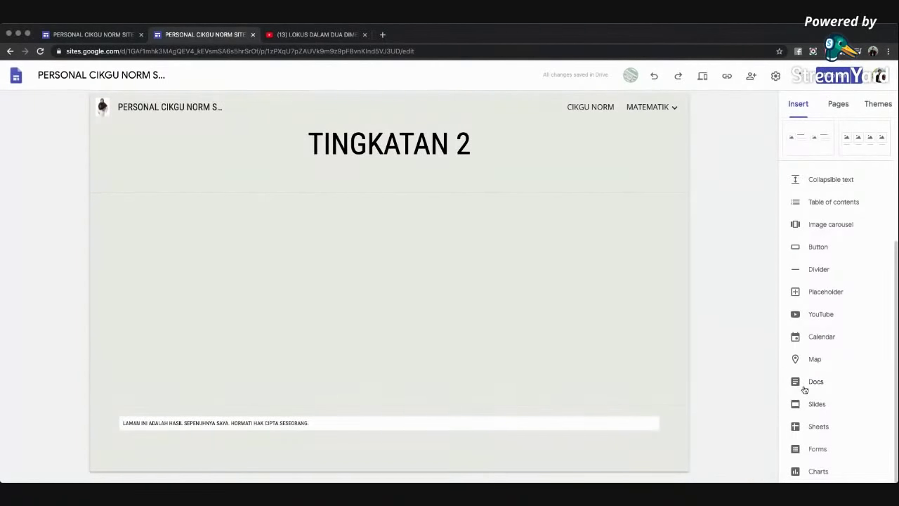
left_click(384, 35)
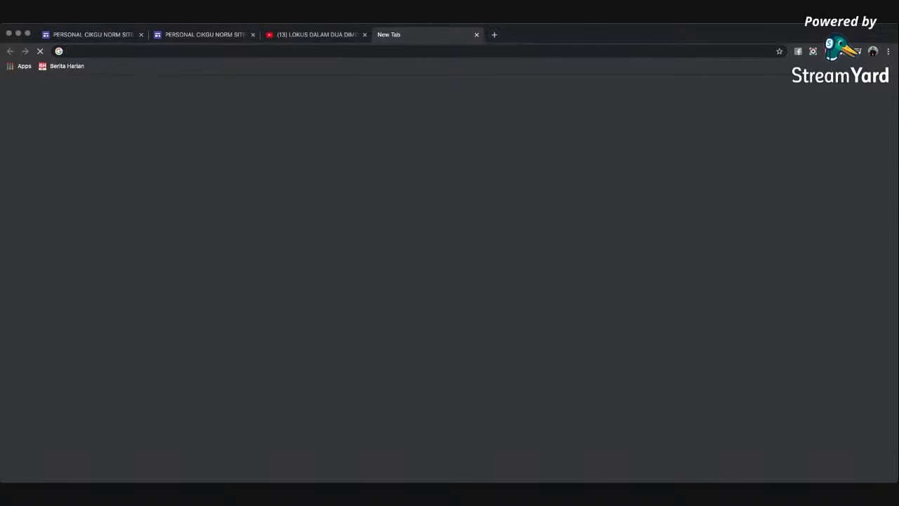
type("DRINE")
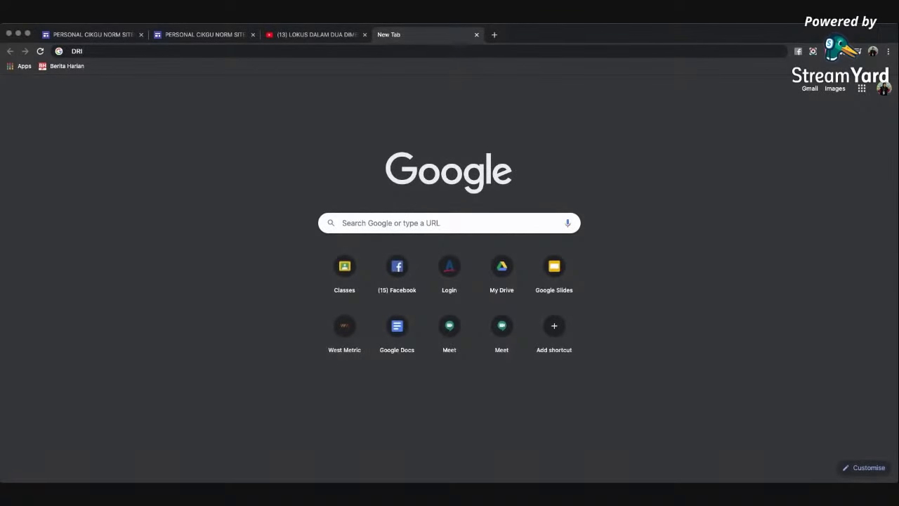
key("Return")
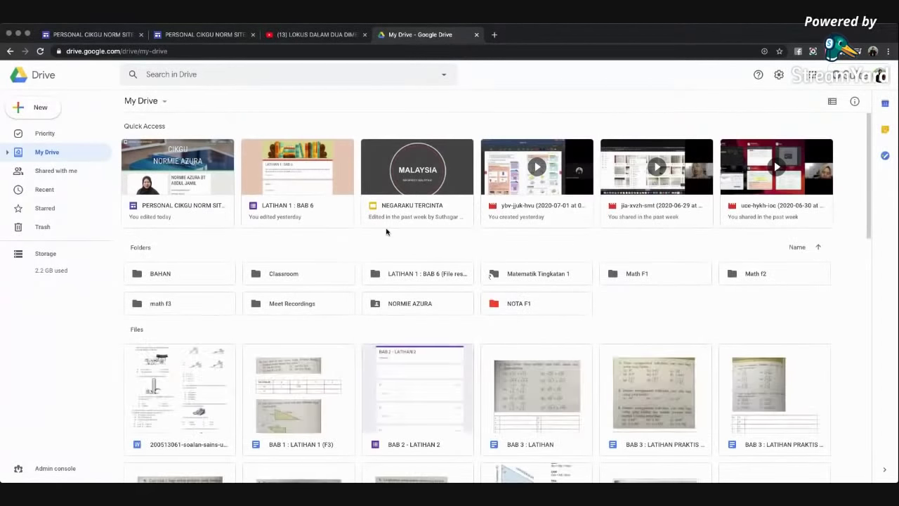
scroll(345, 239, "down", 1)
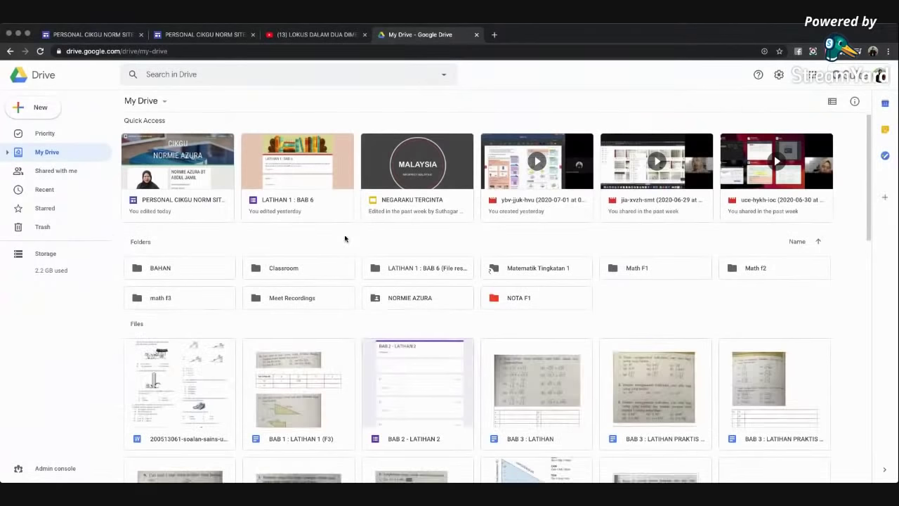
scroll(345, 239, "down", 1)
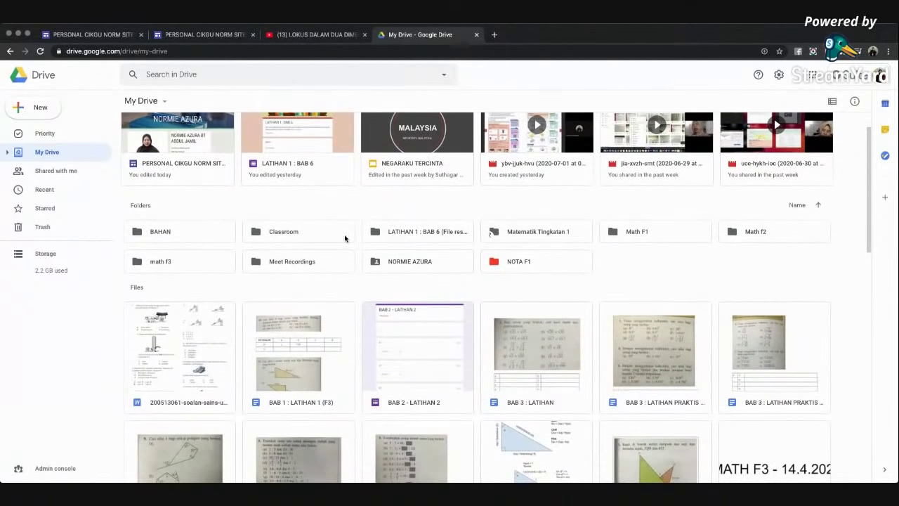
scroll(345, 238, "down", 1)
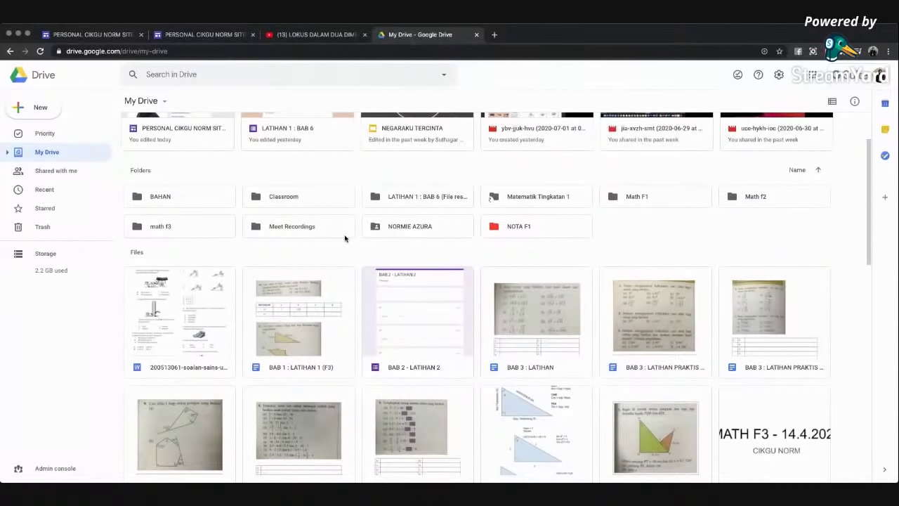
scroll(345, 239, "down", 4)
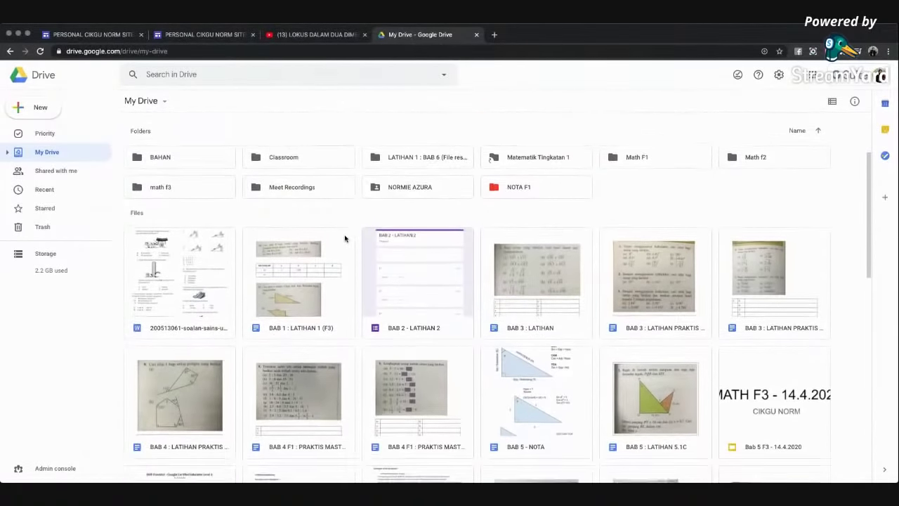
scroll(345, 239, "down", 3)
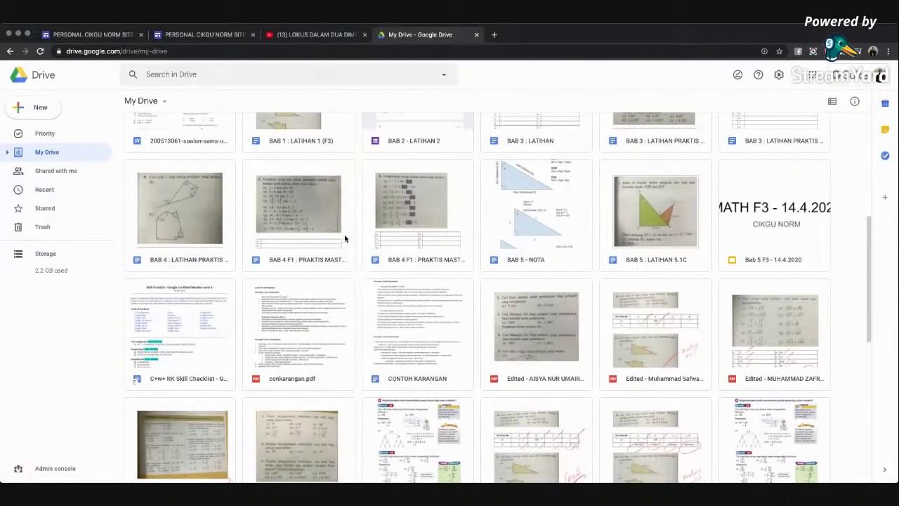
scroll(345, 238, "up", 1)
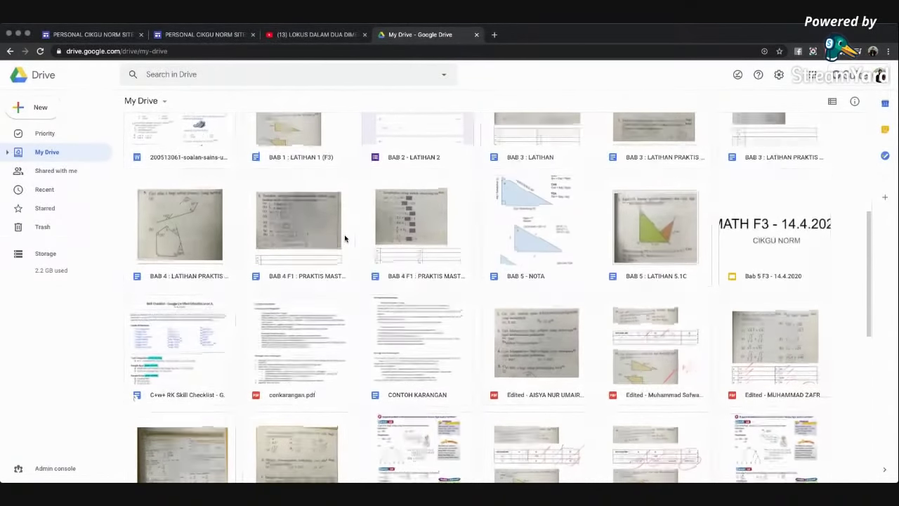
scroll(345, 239, "up", 9)
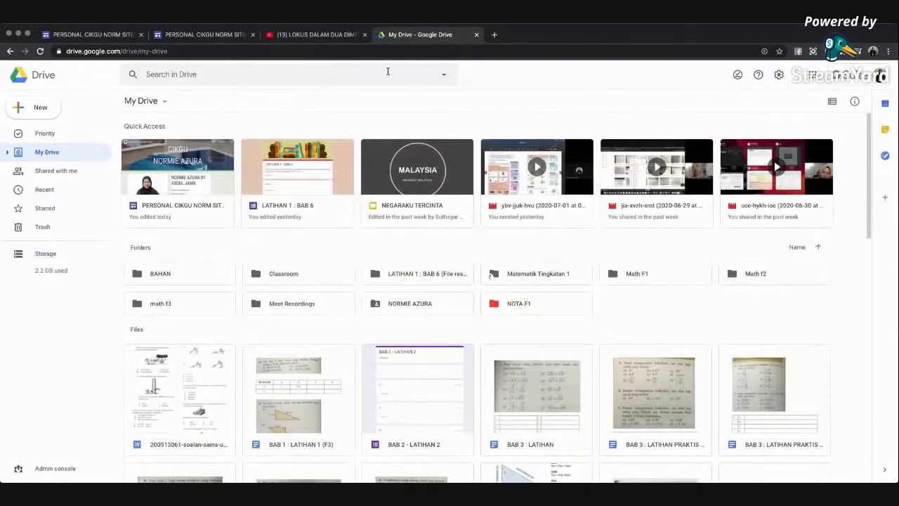
- Switch back to the Google Sites editor and select the JAWAPAN document among the Docs available for the TINGKATAN 2 page
left_click(224, 35)
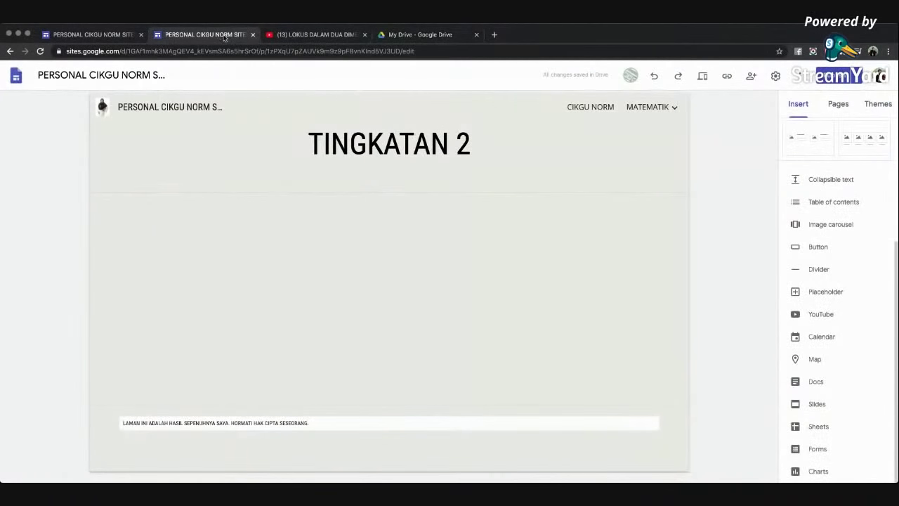
left_click(810, 386)
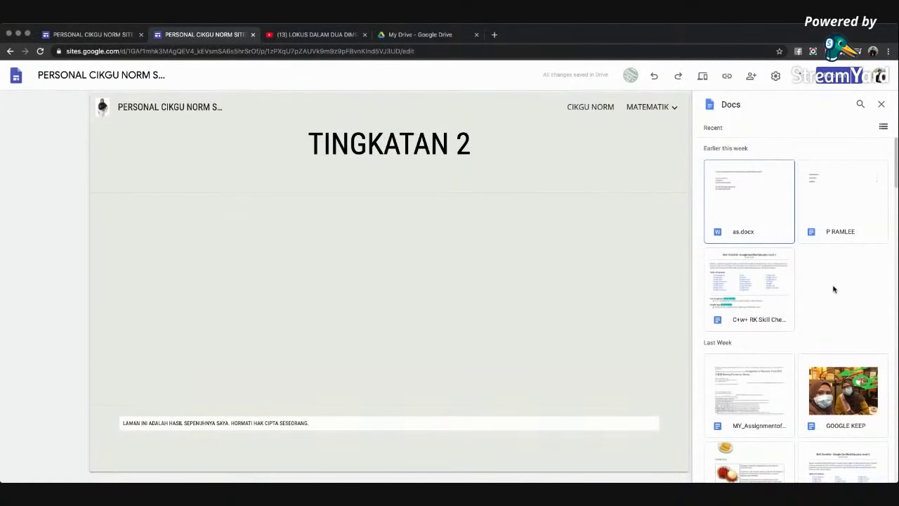
scroll(834, 289, "down", 1)
scroll(834, 289, "up", 1)
scroll(817, 326, "down", 1)
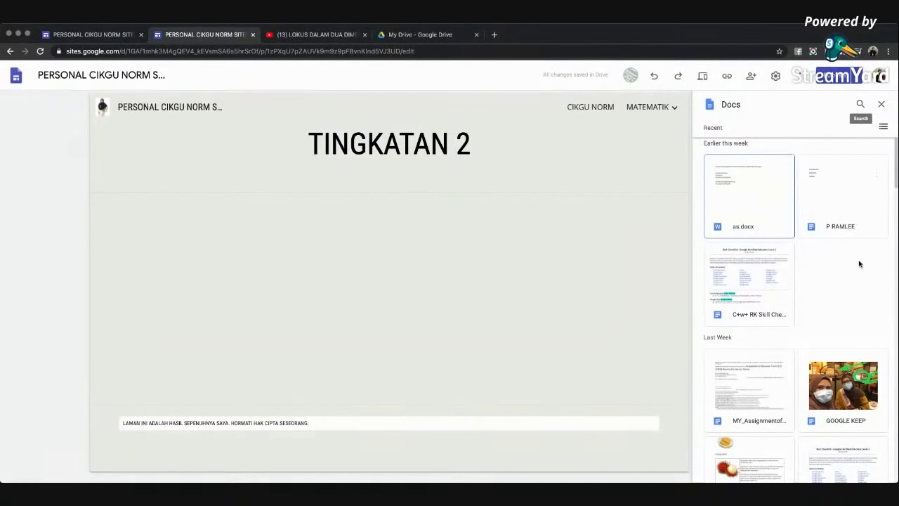
scroll(856, 298, "down", 5)
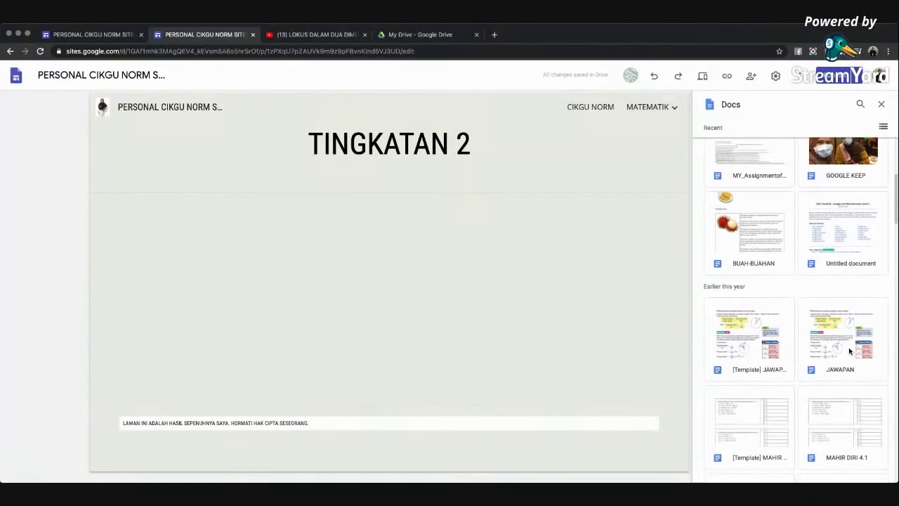
scroll(851, 352, "down", 1)
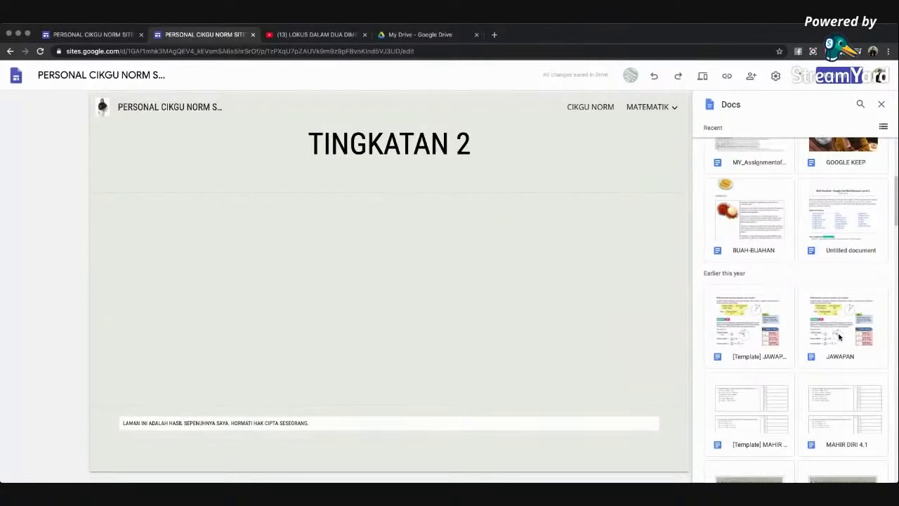
scroll(839, 337, "down", 1)
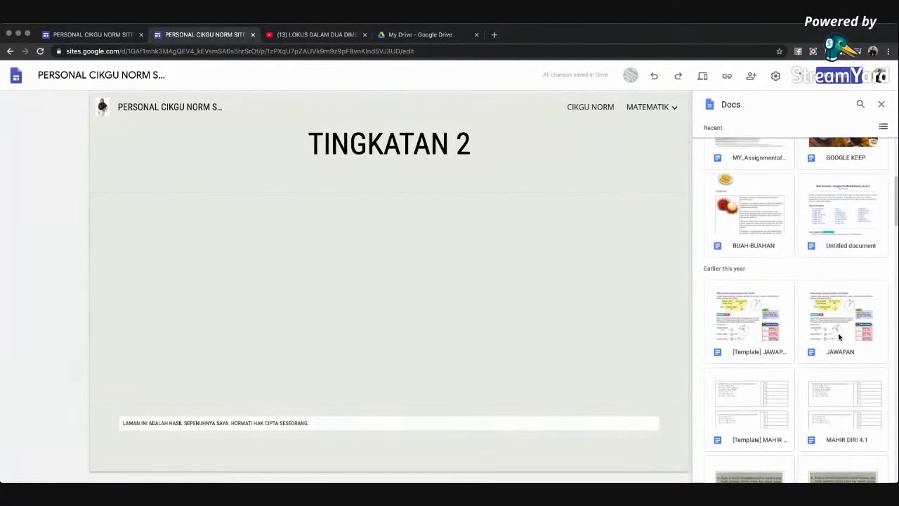
left_click(839, 337)
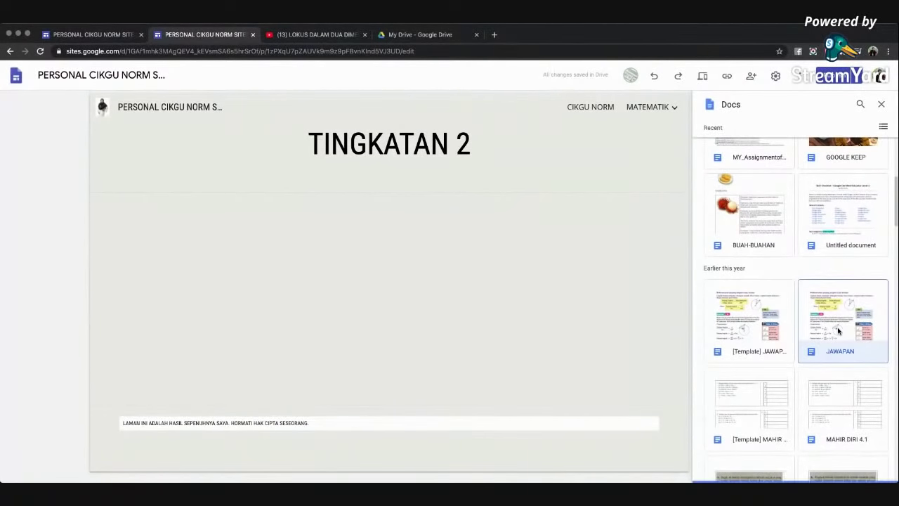
- Look through the older documents in the Docs list, including the exercise and template files
scroll(839, 331, "down", 2)
scroll(839, 331, "down", 1)
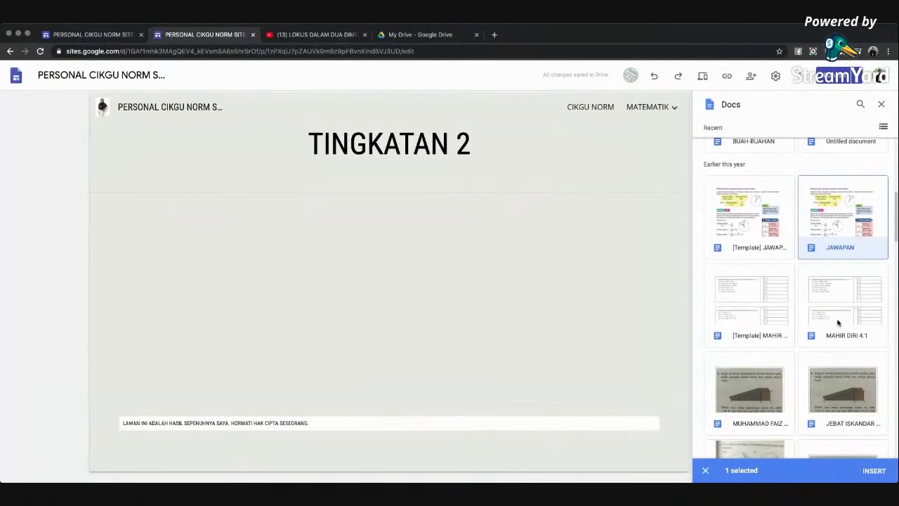
scroll(836, 357, "down", 1)
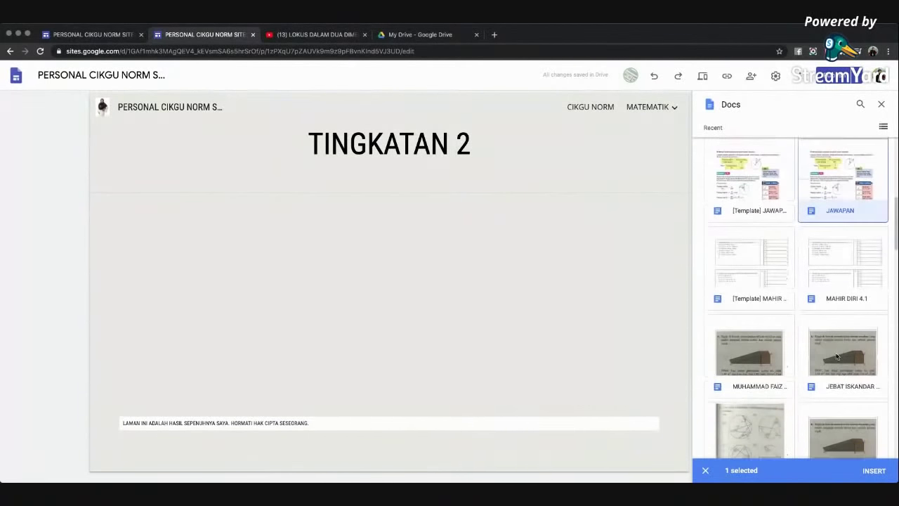
scroll(836, 357, "up", 1)
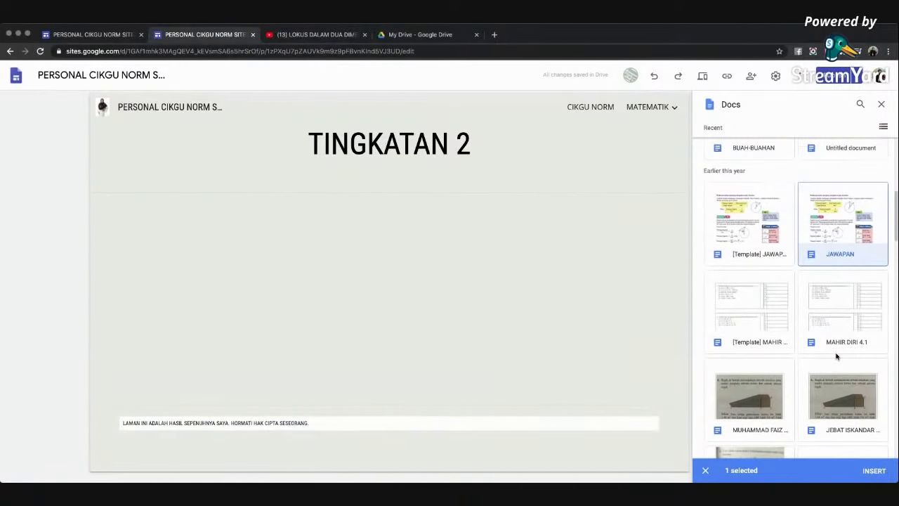
scroll(836, 357, "down", 1)
scroll(836, 357, "up", 1)
scroll(836, 357, "up", 5)
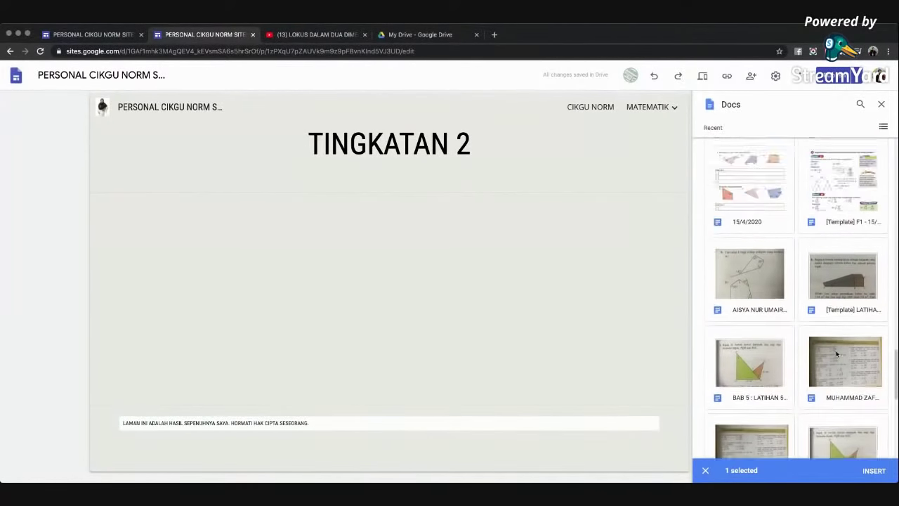
scroll(837, 354, "down", 1)
scroll(837, 354, "down", 3)
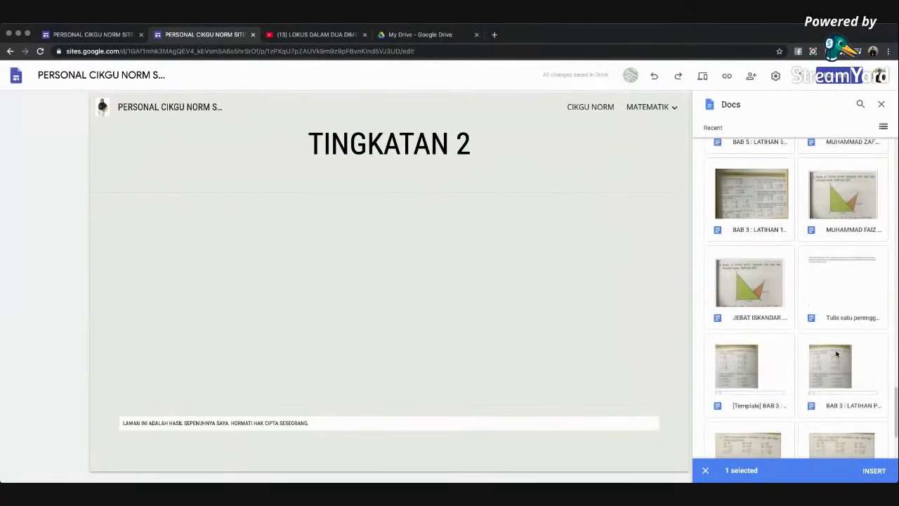
- Insert the JAWAPAN document from the Docs list into the TINGKATAN 2 page
scroll(837, 354, "up", 10)
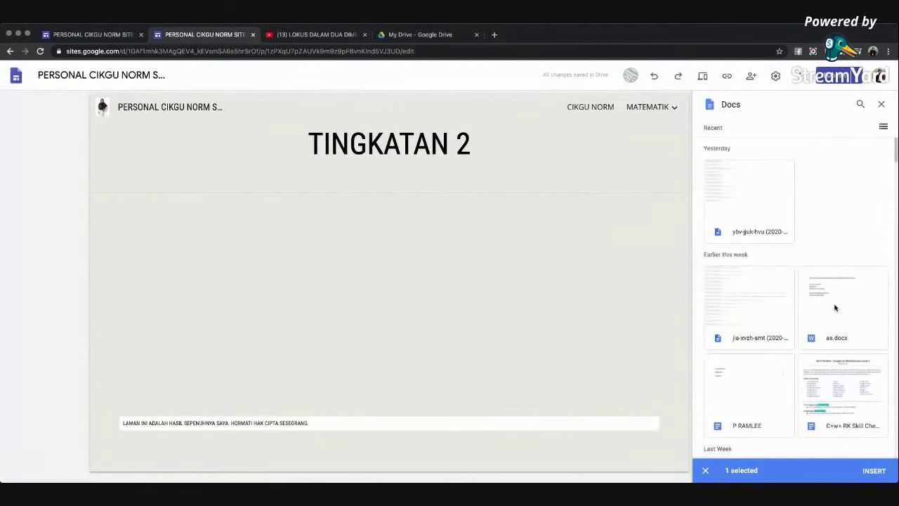
scroll(836, 307, "down", 5)
scroll(836, 308, "down", 5)
left_click(809, 311)
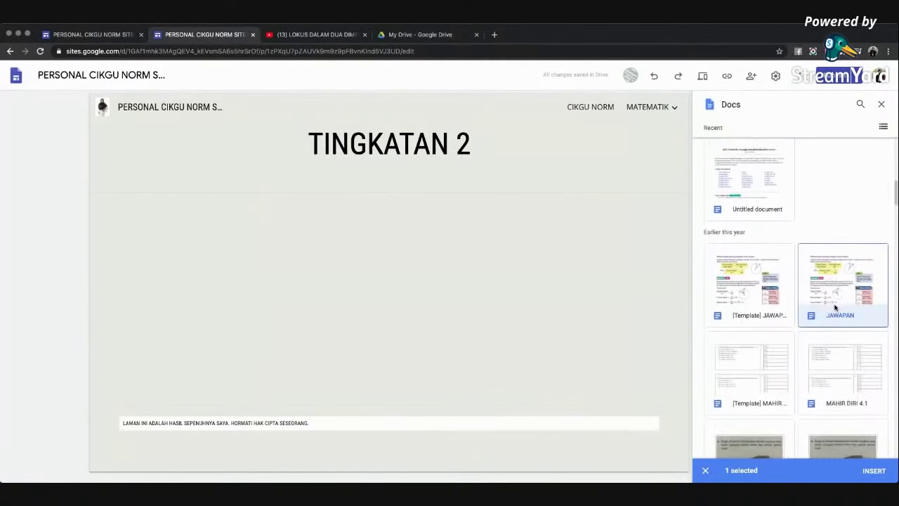
left_click(871, 470)
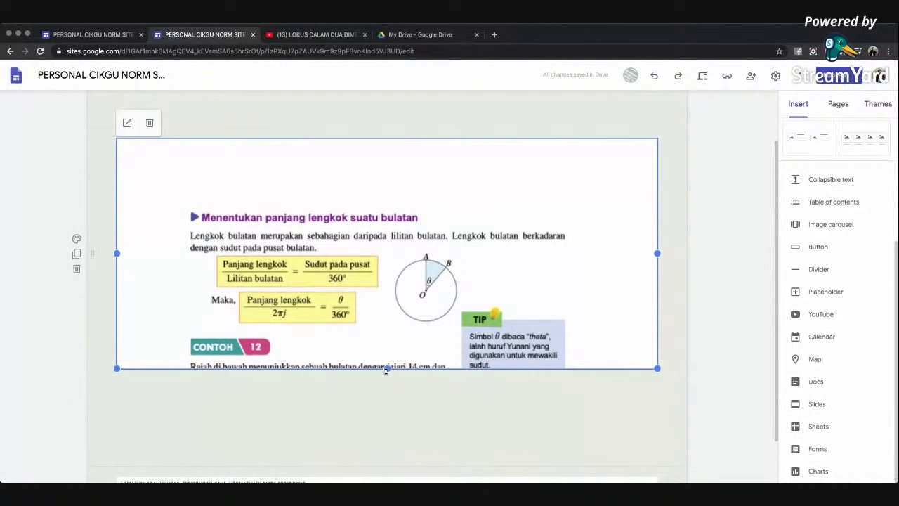
- Extend the embedded JAWAPAN document downward and narrow it from its right edge to about half the content width
left_click_drag(387, 370, 387, 421)
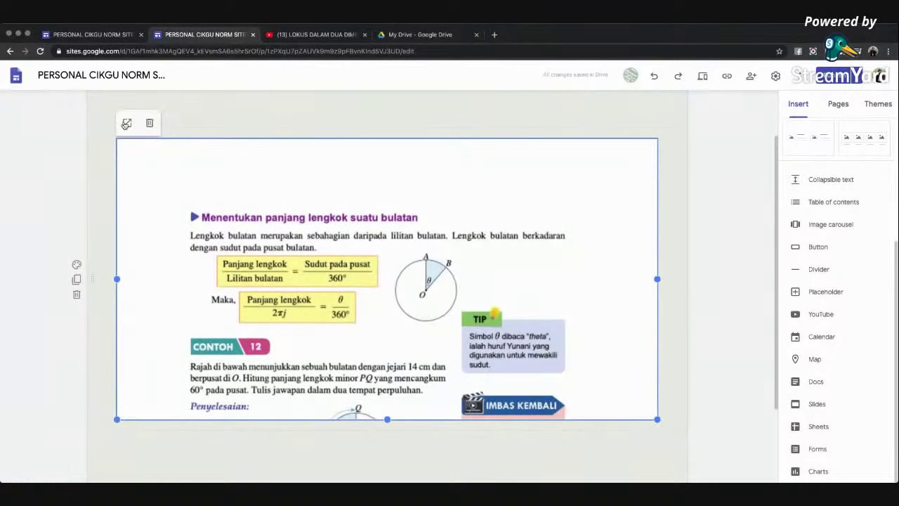
scroll(361, 266, "down", 3)
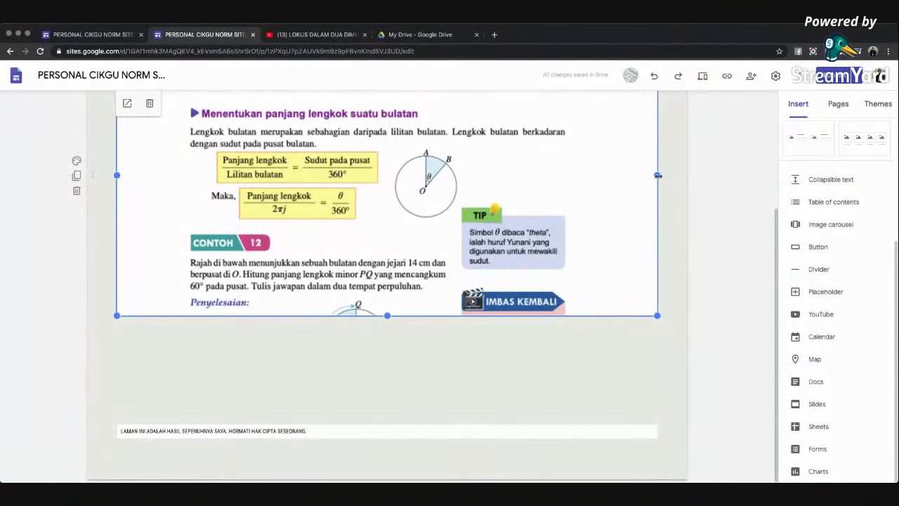
left_click_drag(656, 176, 546, 174)
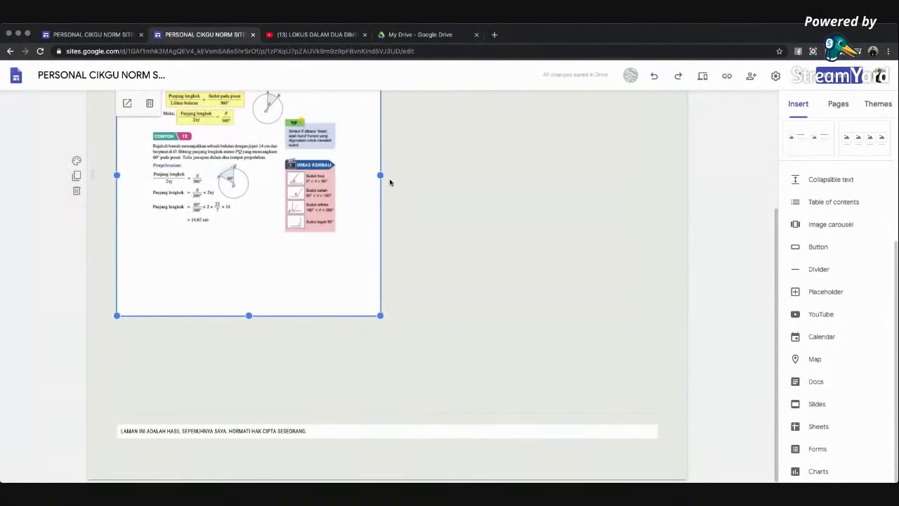
- Widen the embedded JAWAPAN document on the TINGKATAN 2 page to about two-thirds of the content width
left_click_drag(380, 175, 452, 188)
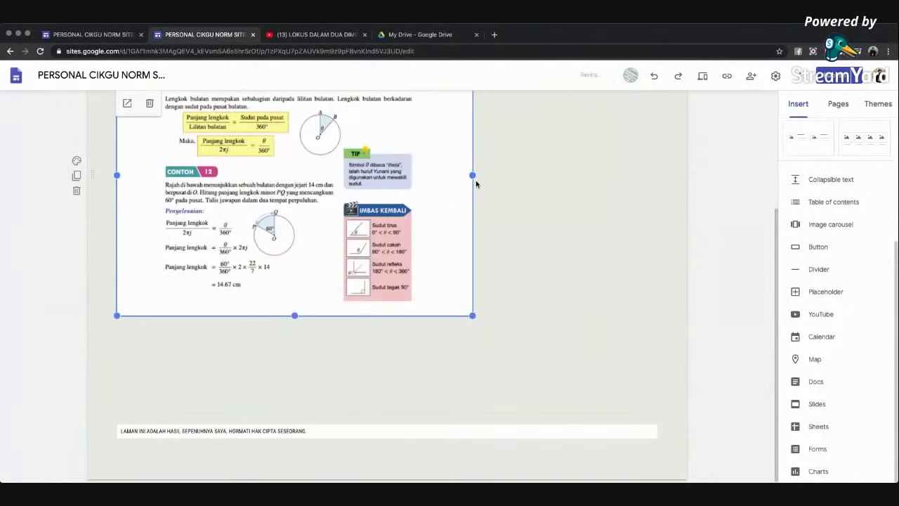
scroll(511, 175, "up", 2)
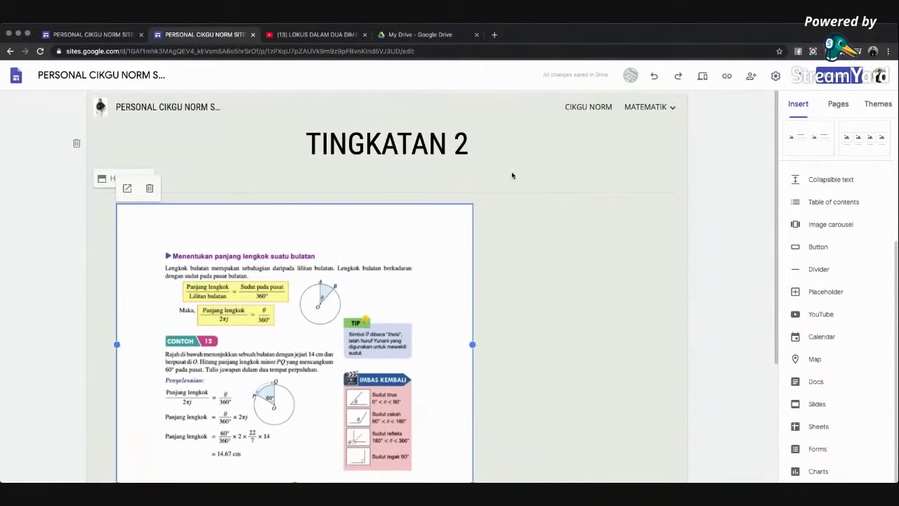
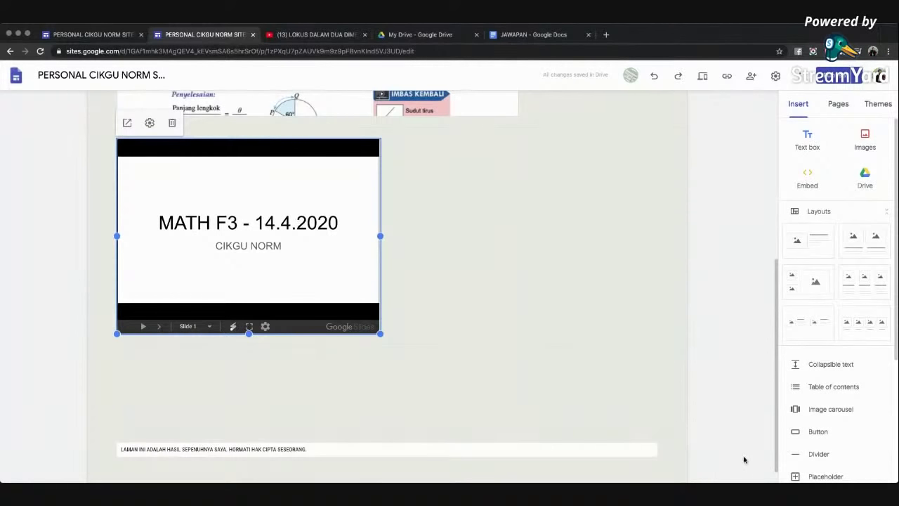
- Look over the TINGKATAN 2 page, checking the embedded document, the MATH F3 slides and the MATEMATIK subpage navigation
scroll(838, 410, "down", 5)
scroll(838, 410, "up", 5)
scroll(586, 271, "up", 5)
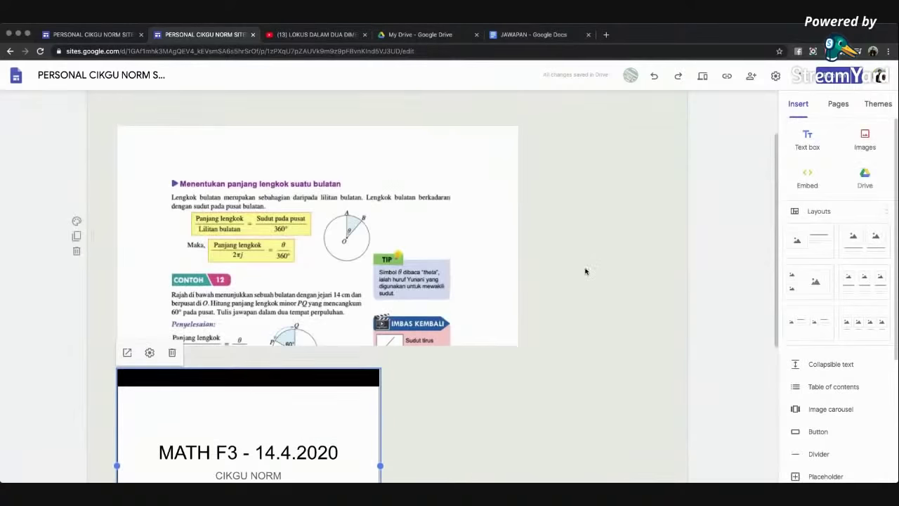
mouse_move(623, 104)
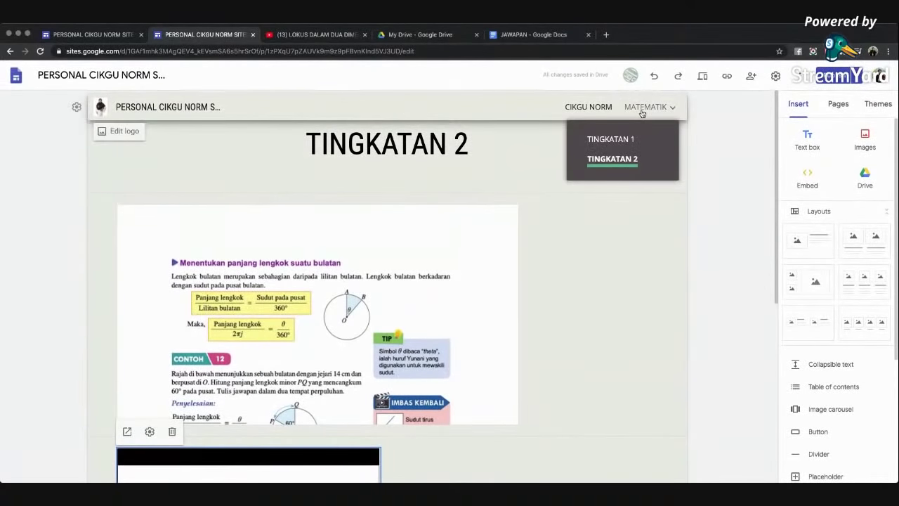
scroll(523, 368, "down", 5)
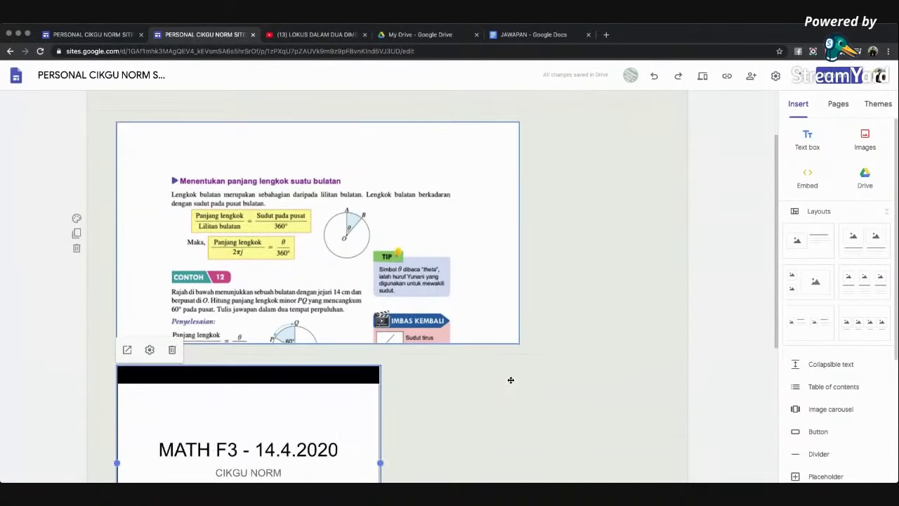
scroll(484, 137, "up", 2)
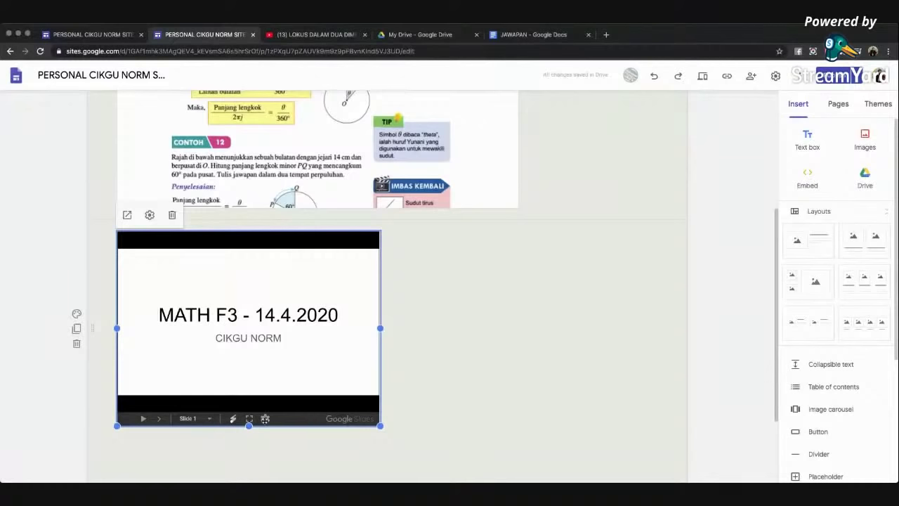
left_click(409, 368)
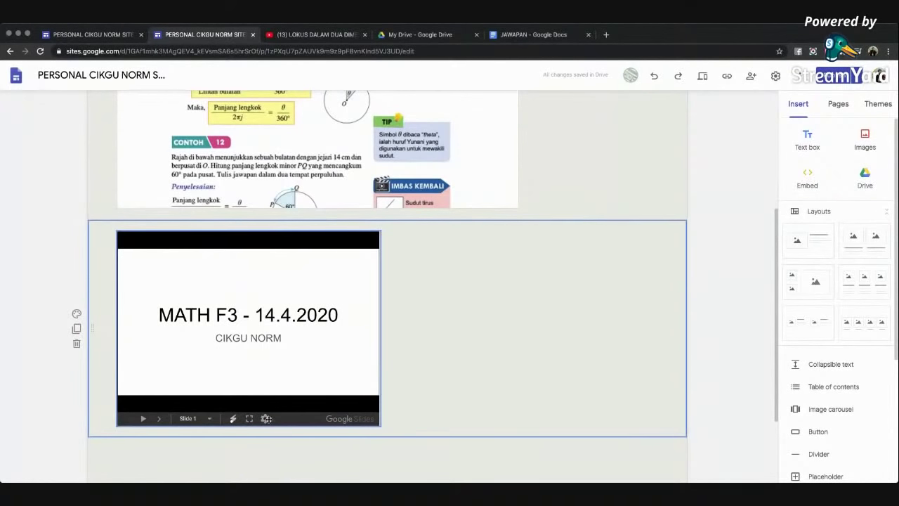
scroll(448, 359, "up", 2)
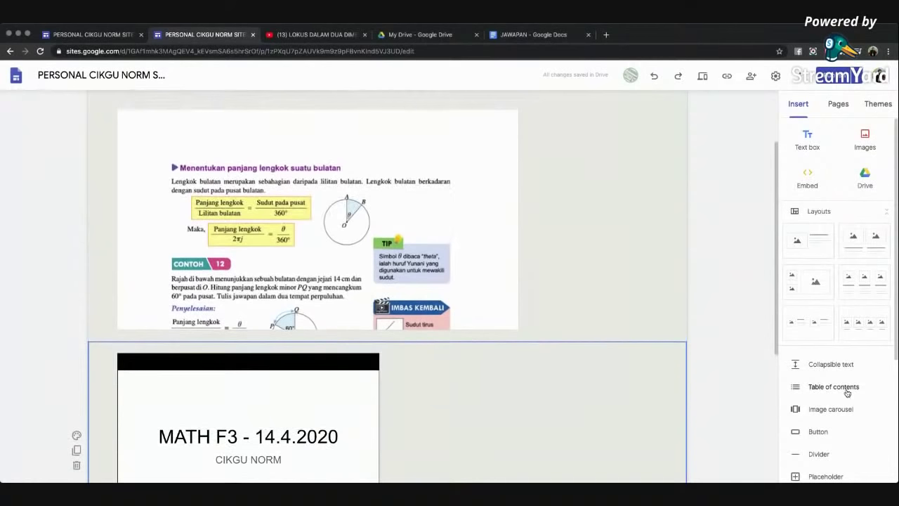
- Insert the Google Form LATIHAN 1 : BAB 6 into the TINGKATAN 2 page
scroll(836, 390, "down", 5)
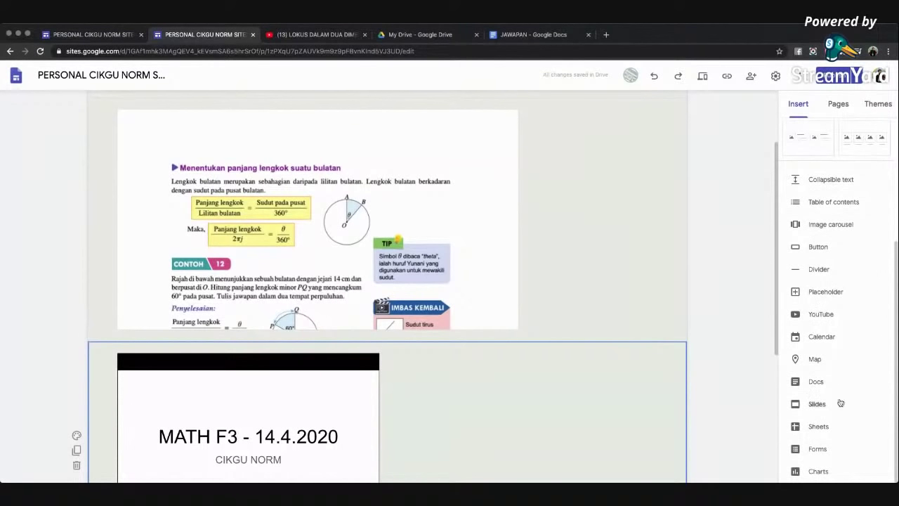
left_click(815, 449)
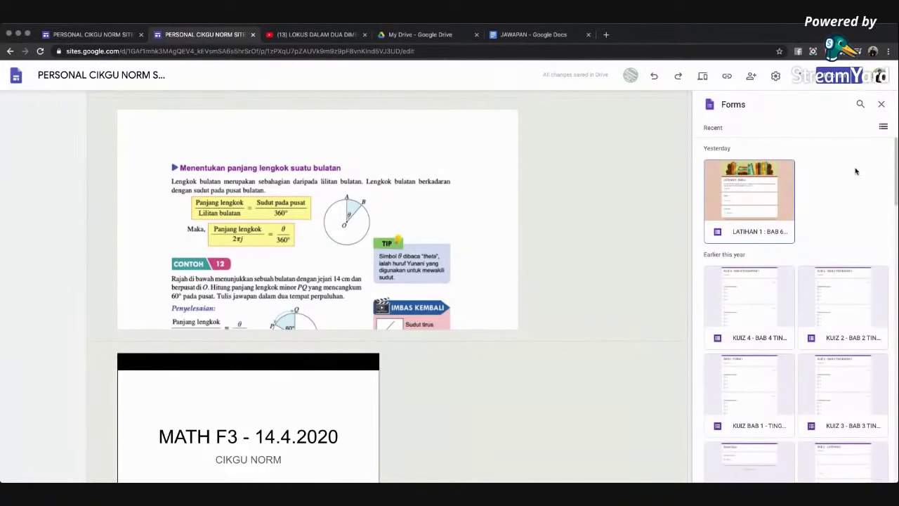
scroll(843, 250, "down", 1)
scroll(843, 250, "up", 1)
left_click(768, 201)
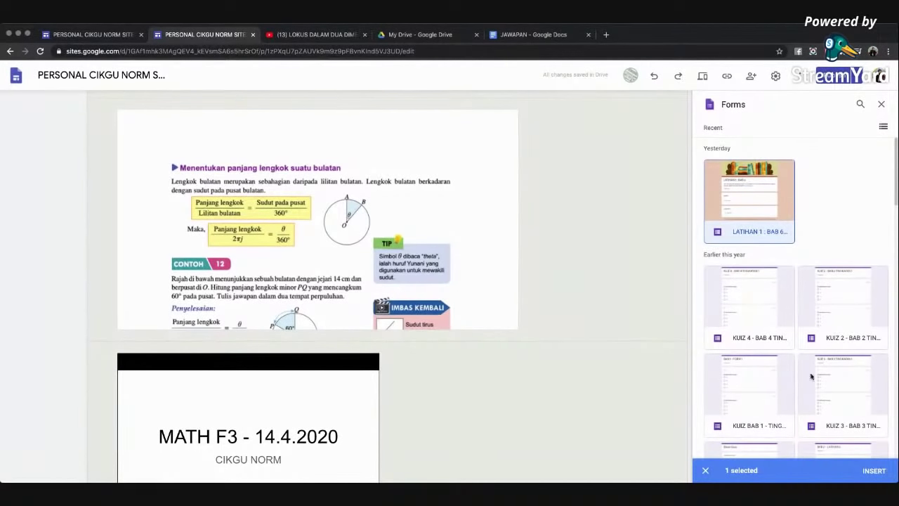
left_click(873, 471)
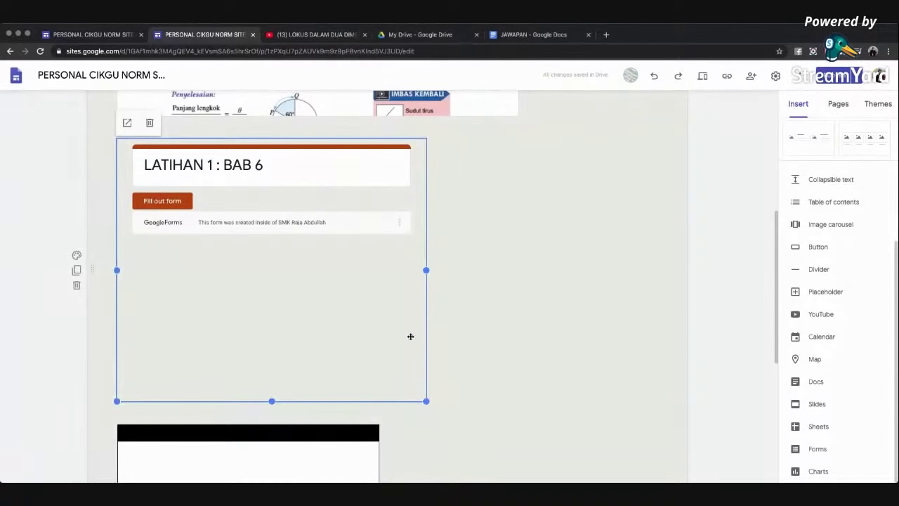
- Shrink the embedded form to about half the content width and arrange it beside the MATH F3 slides in one row
left_click_drag(426, 398, 370, 341)
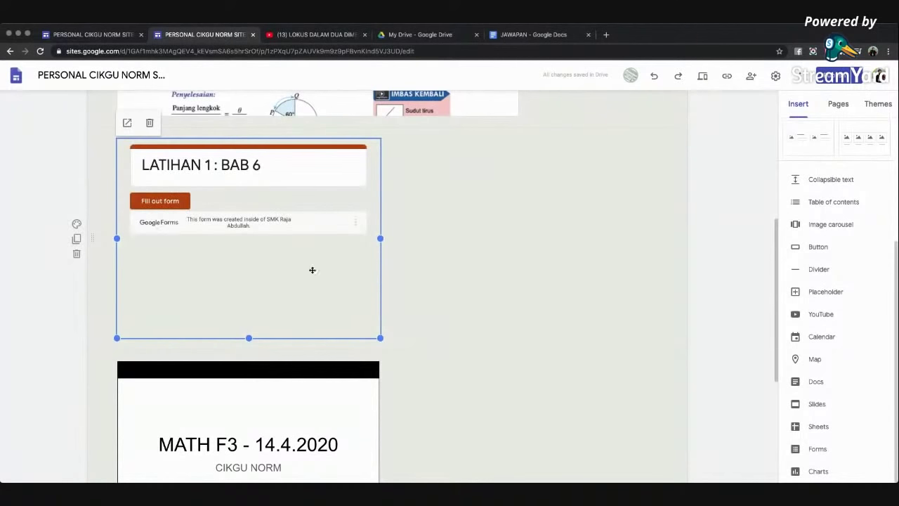
left_click_drag(337, 176, 554, 182)
left_click_drag(257, 361, 293, 196)
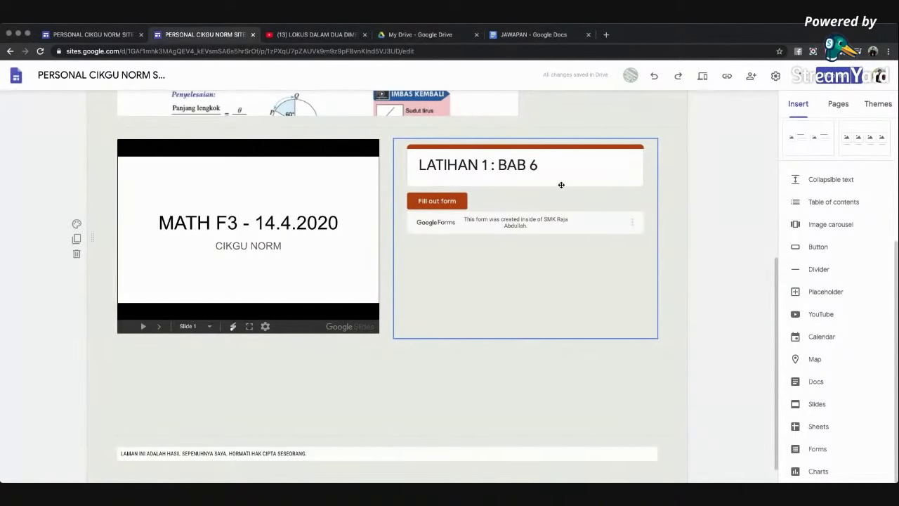
scroll(721, 274, "up", 5)
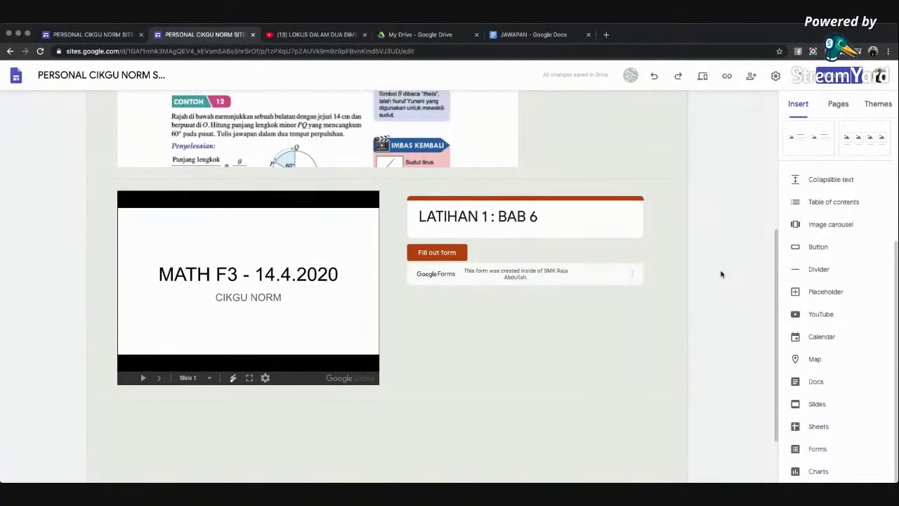
- Review the draft against the published version and publish the site's changes
scroll(720, 274, "down", 3)
scroll(721, 274, "down", 1)
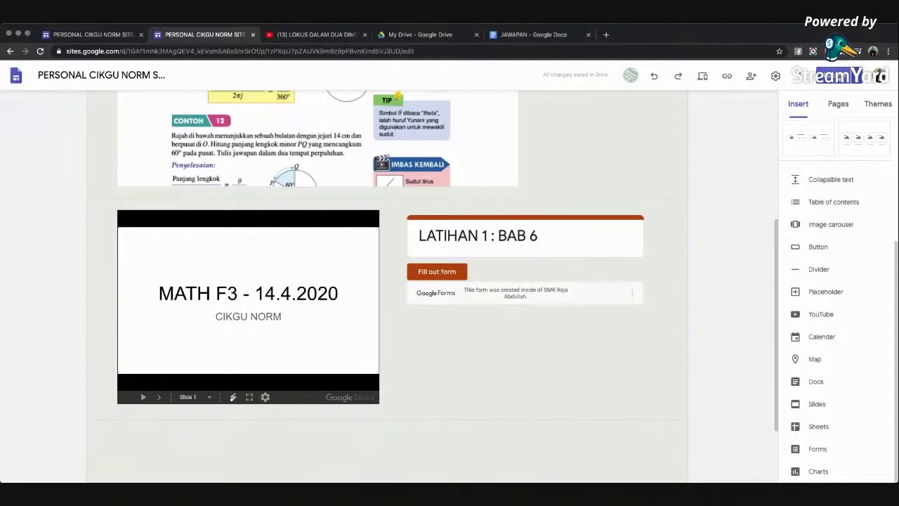
left_click(838, 76)
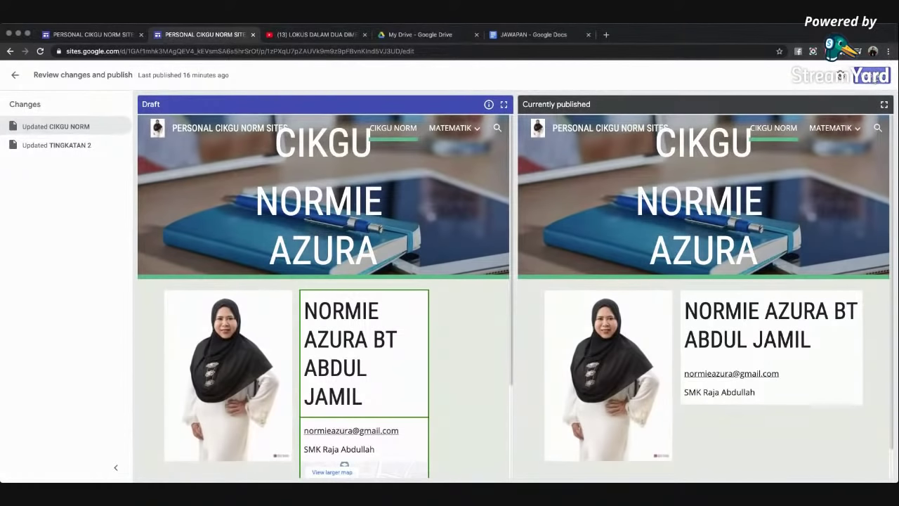
left_click(873, 76)
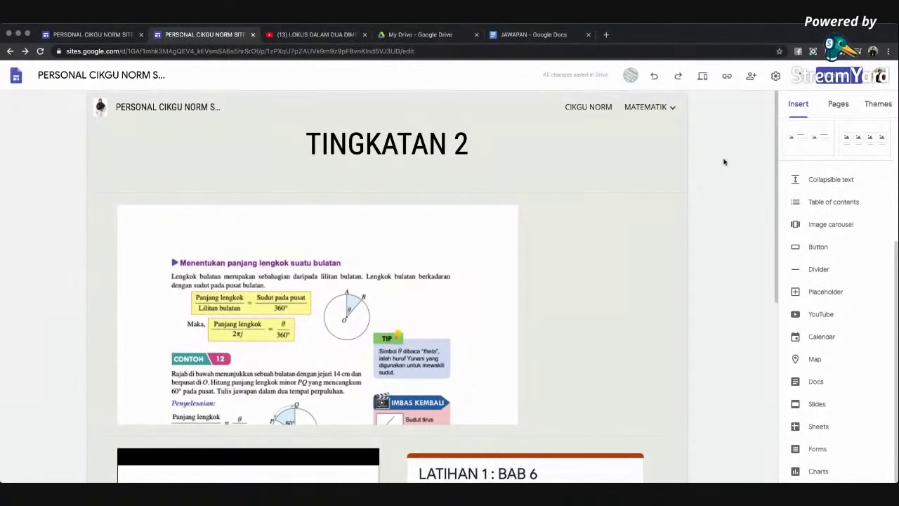
- Look through the TINGKATAN 2 page from the title down to the slides, form and footer
scroll(696, 171, "down", 1)
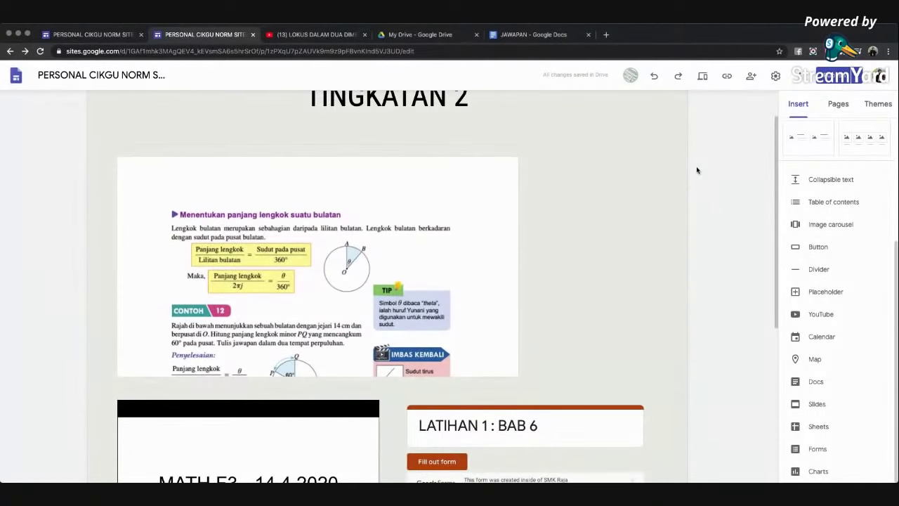
scroll(697, 170, "down", 3)
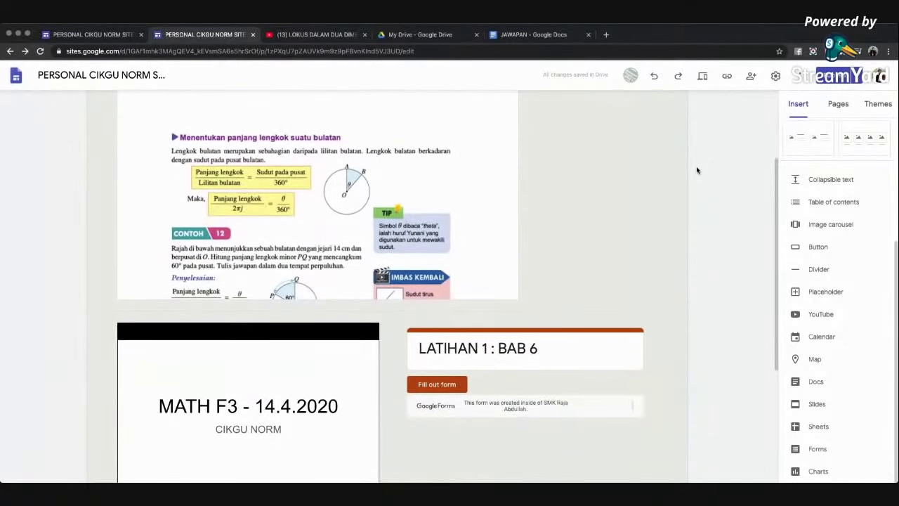
scroll(697, 170, "down", 1)
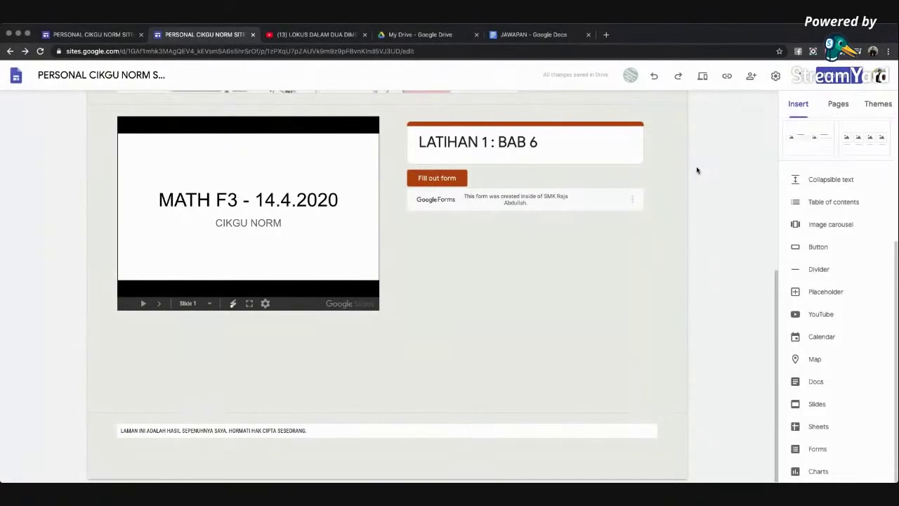
scroll(696, 166, "up", 3)
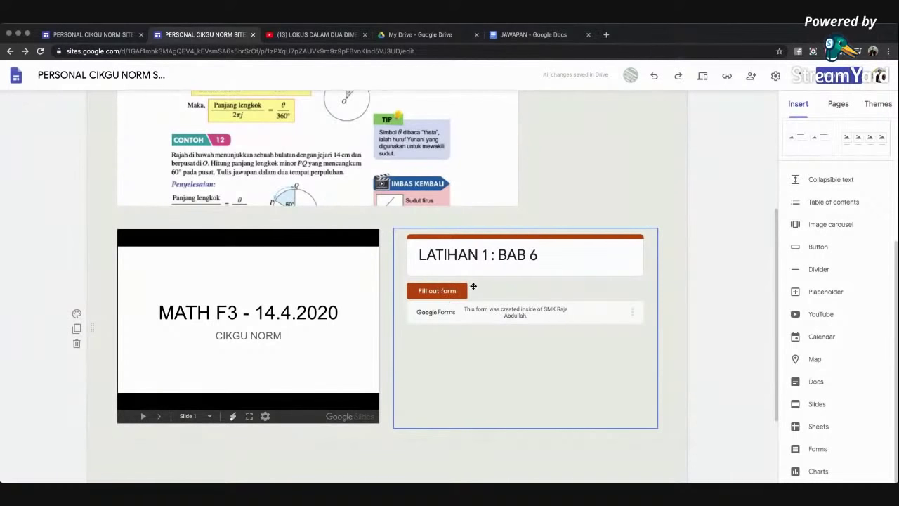
scroll(474, 287, "down", 3)
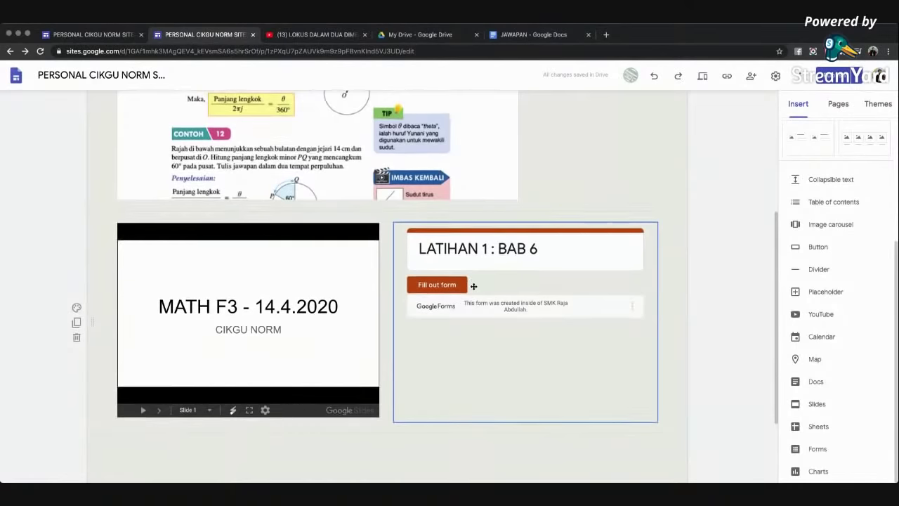
scroll(458, 355, "up", 10)
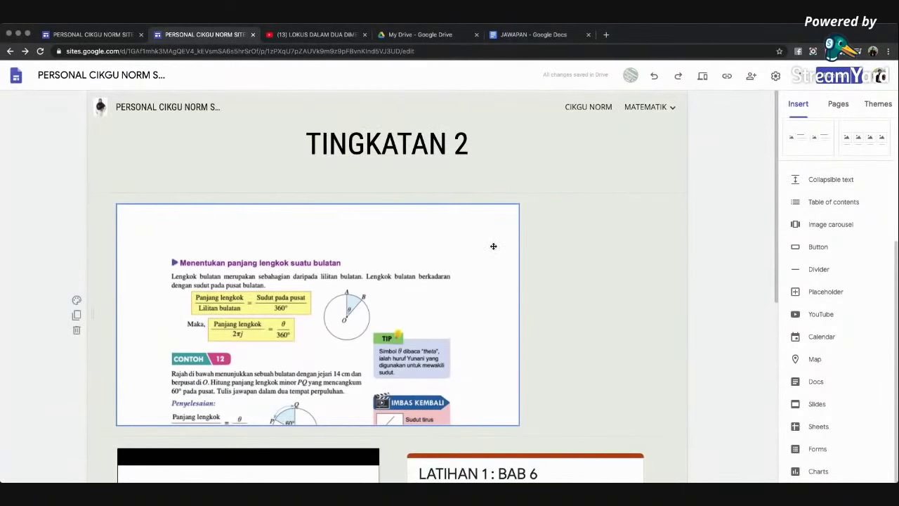
- Open the teacher's profile page and look over its header, photo, contact details and map
left_click(571, 109)
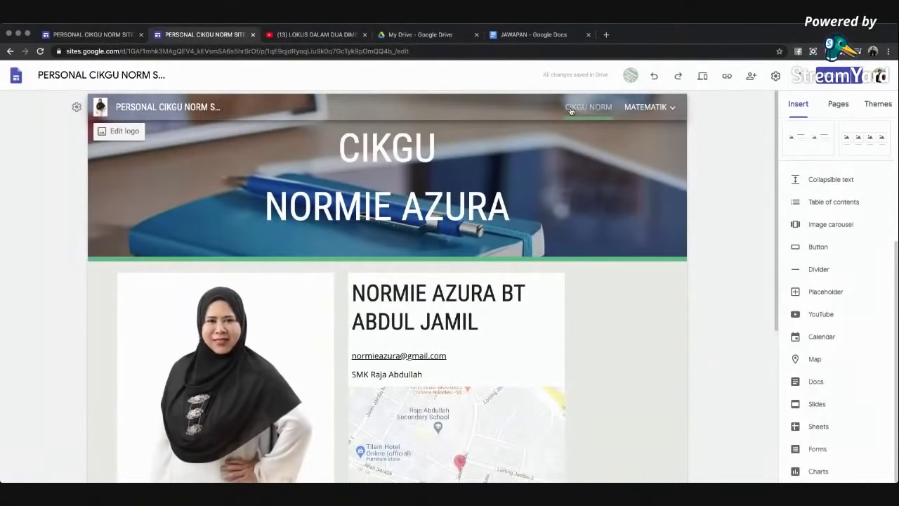
scroll(596, 277, "down", 1)
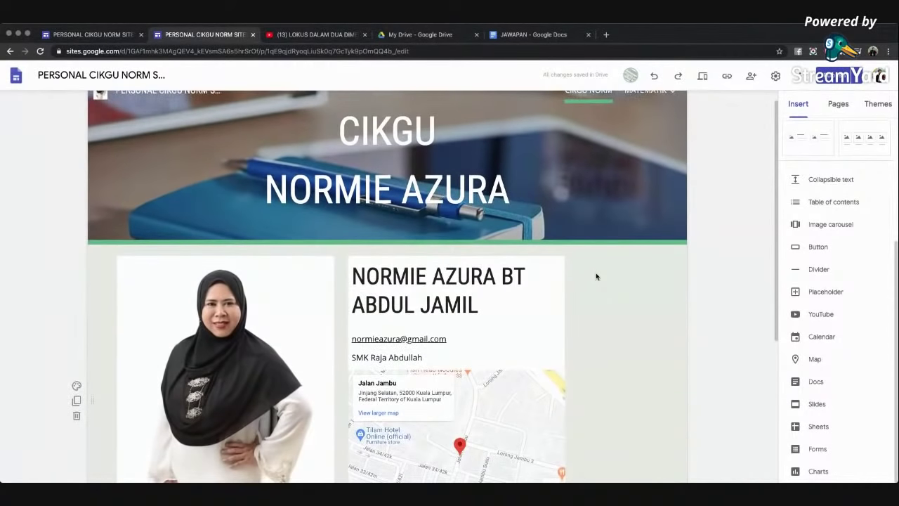
scroll(596, 277, "up", 1)
mouse_move(654, 109)
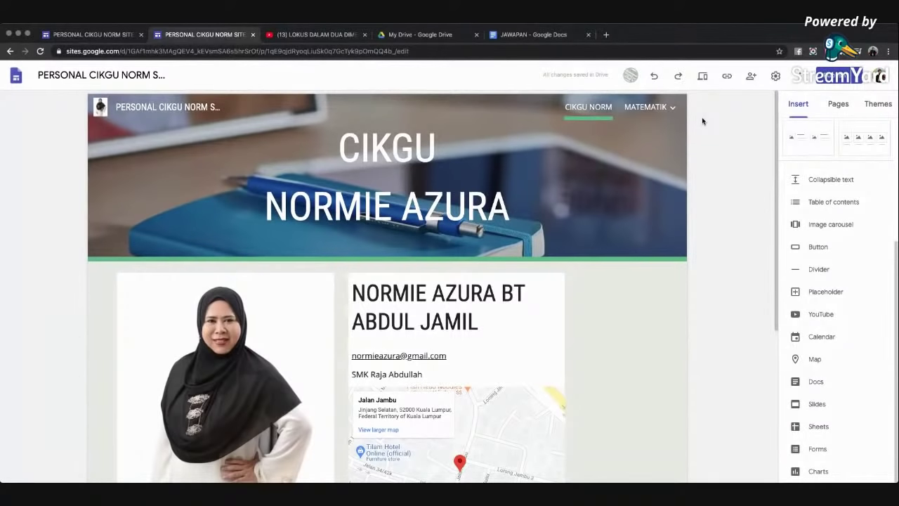
scroll(702, 117, "down", 1)
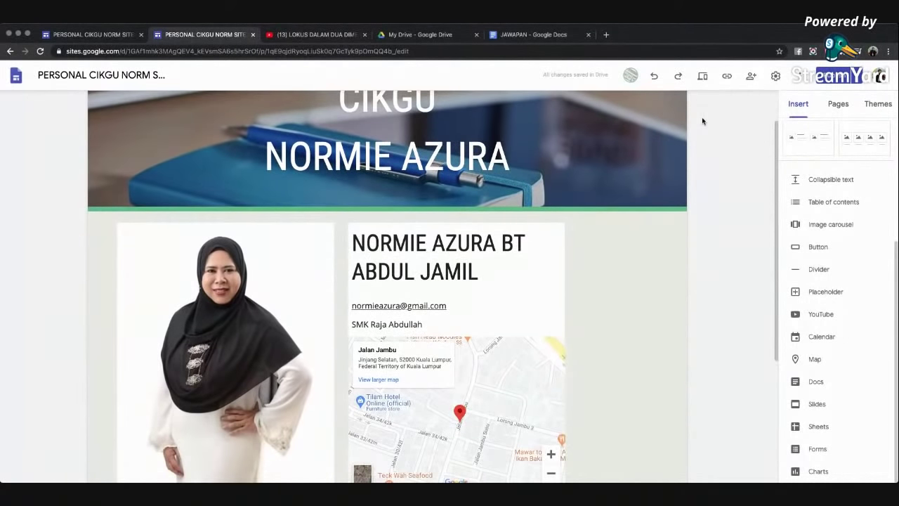
scroll(702, 117, "up", 1)
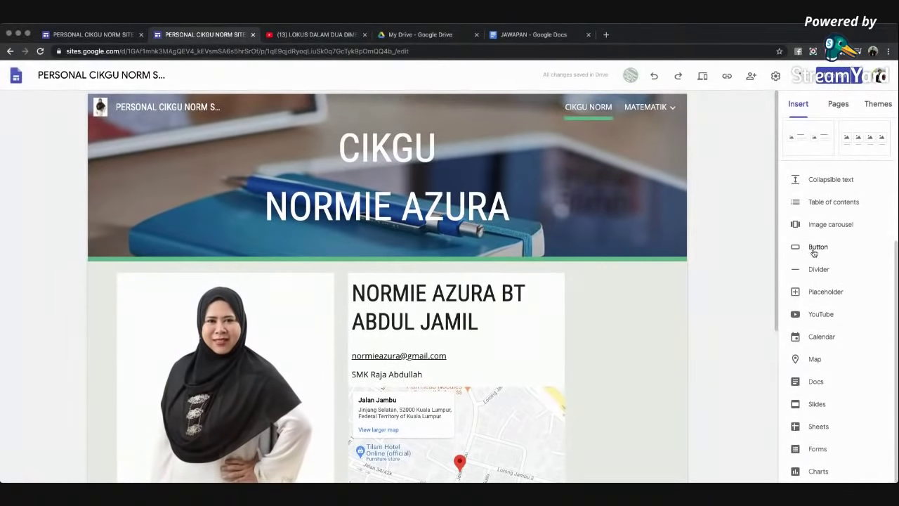
scroll(821, 255, "up", 5)
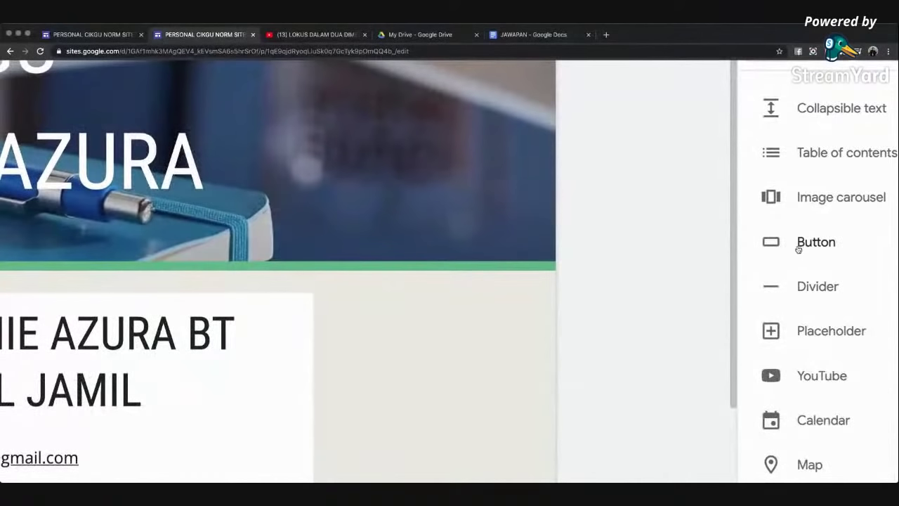
left_click(813, 245)
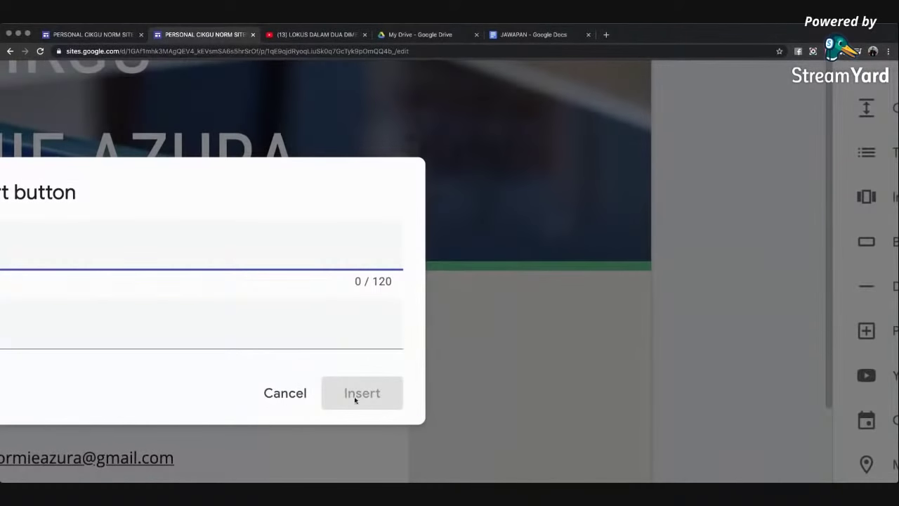
left_click(290, 394)
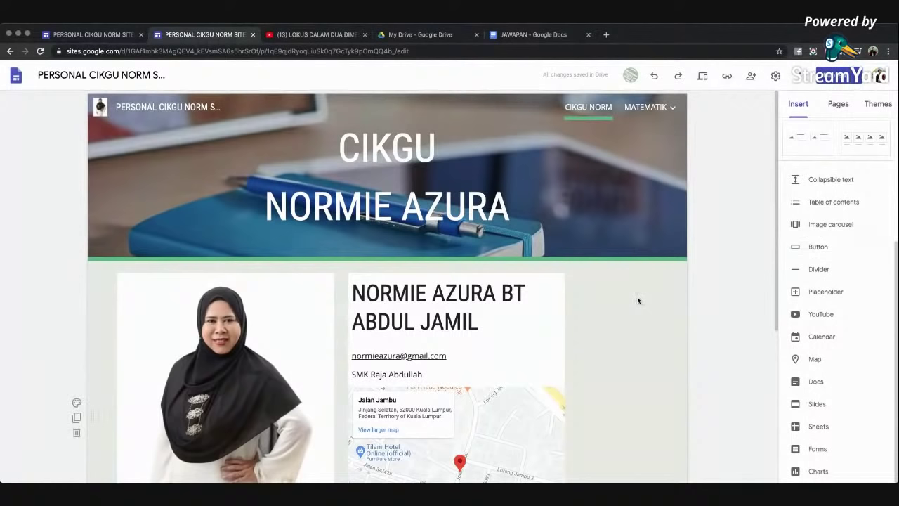
- Insert a button named MATEMATIK linked to the site's MATEMATIK page and place it beside the teacher's contact details
left_click(817, 247)
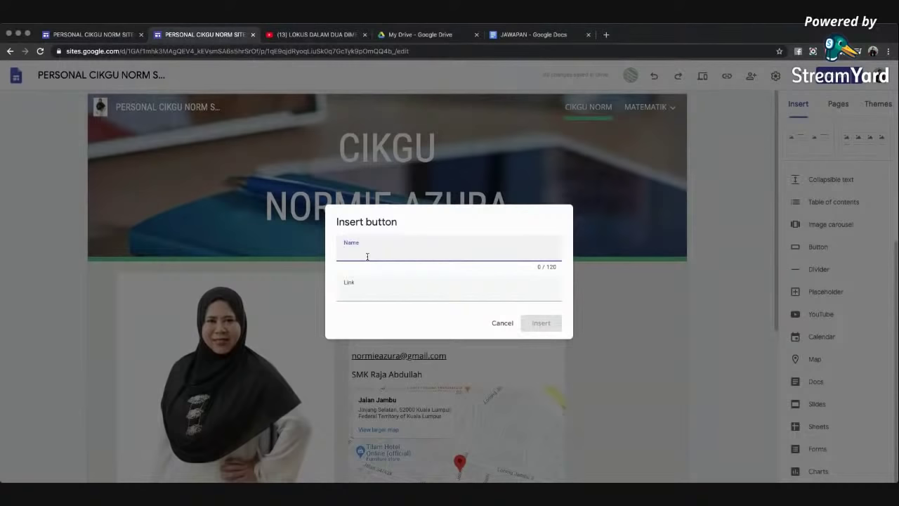
type("MATEMATIK")
left_click(367, 293)
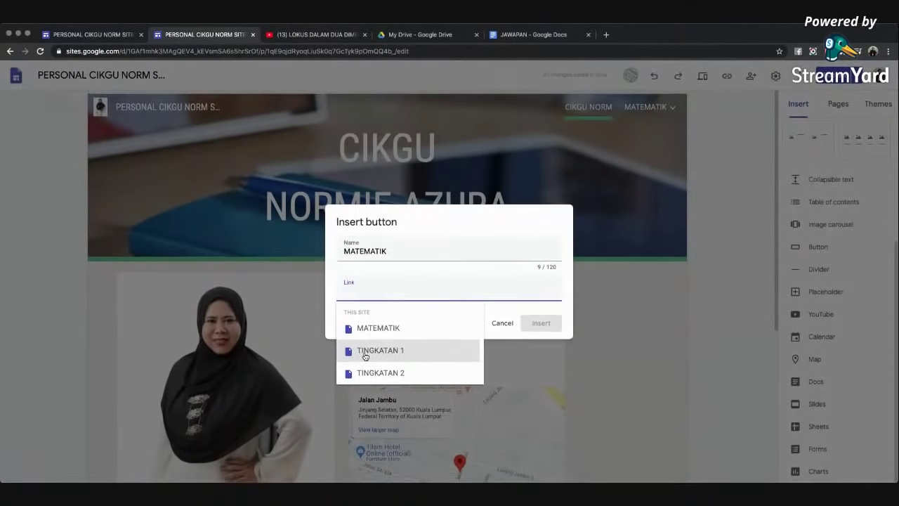
left_click(380, 329)
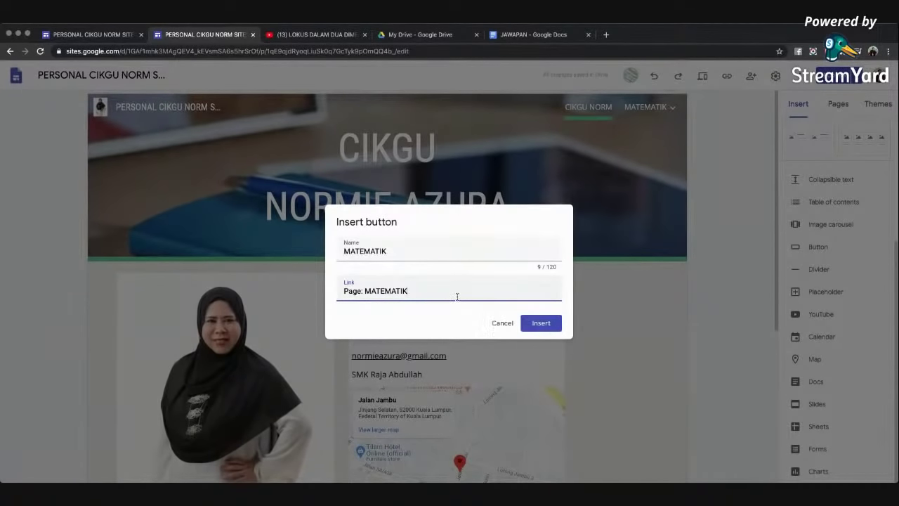
left_click(534, 327)
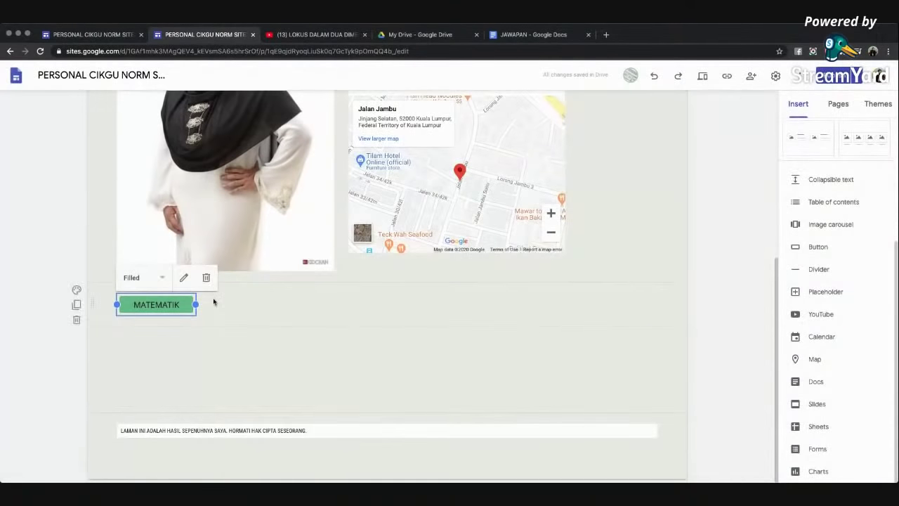
left_click_drag(161, 306, 617, 196)
scroll(617, 196, "up", 4)
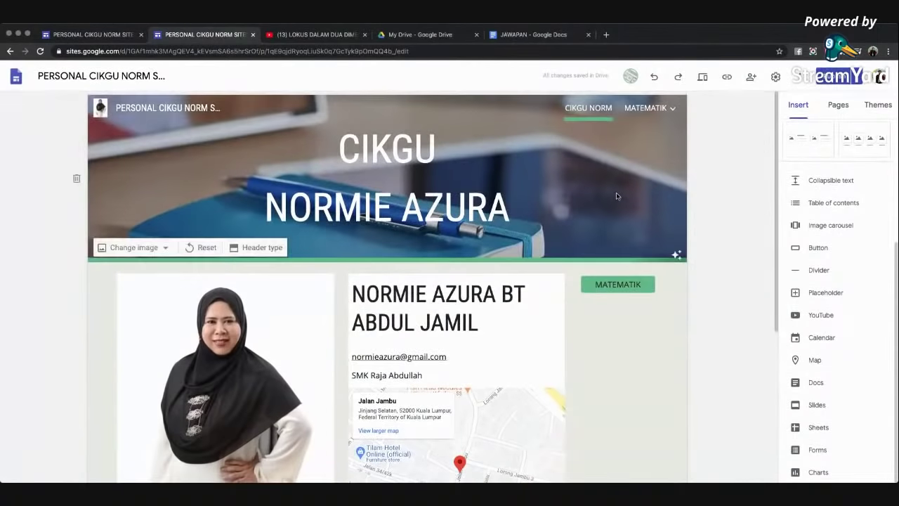
- Try the Text and Outlined styles on the MATEMATIK button and set it back to Filled
left_click(619, 284)
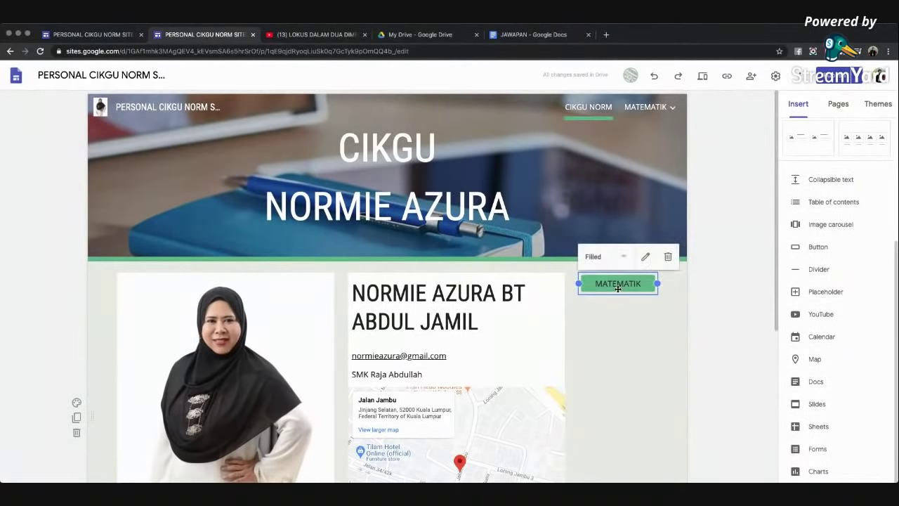
left_click(624, 256)
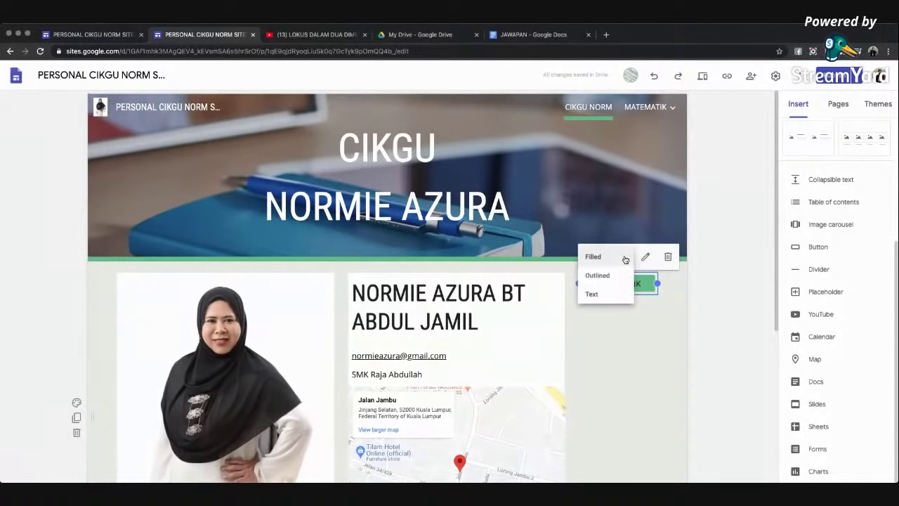
left_click(606, 296)
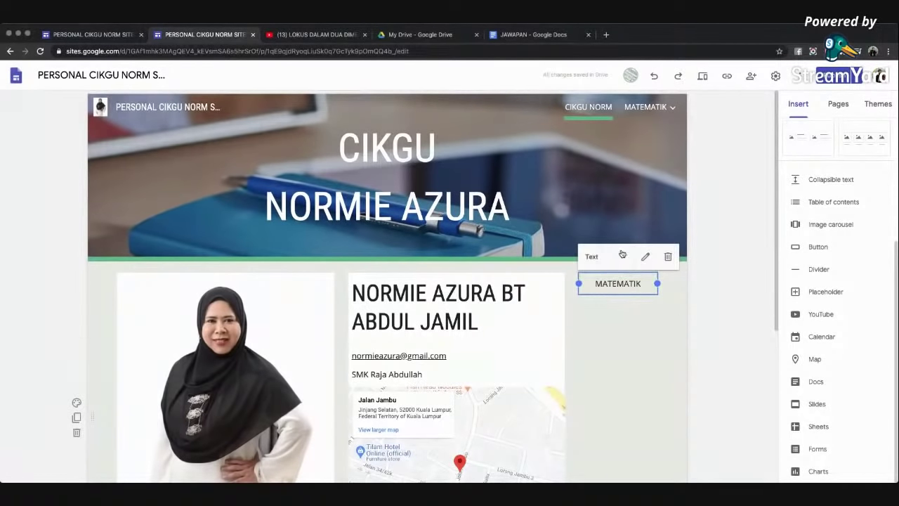
left_click(621, 255)
left_click(601, 274)
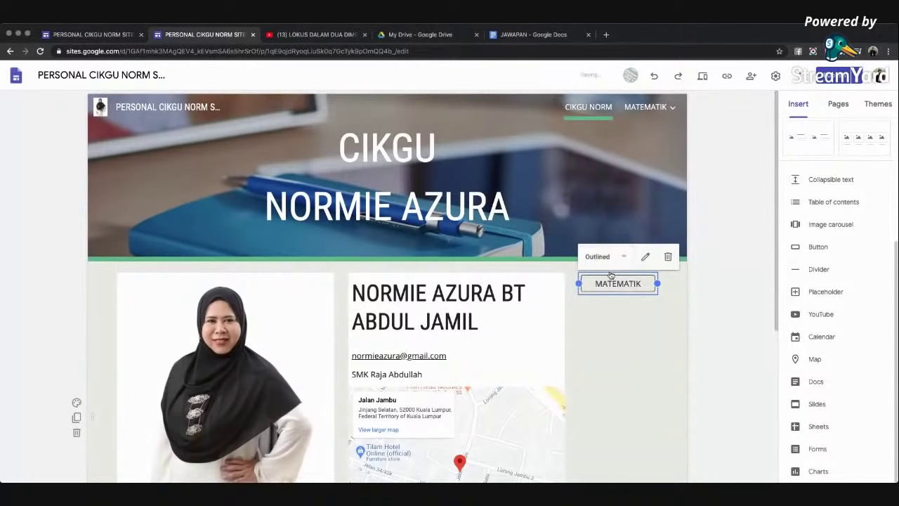
left_click(674, 333)
left_click(632, 283)
left_click(616, 257)
left_click(615, 260)
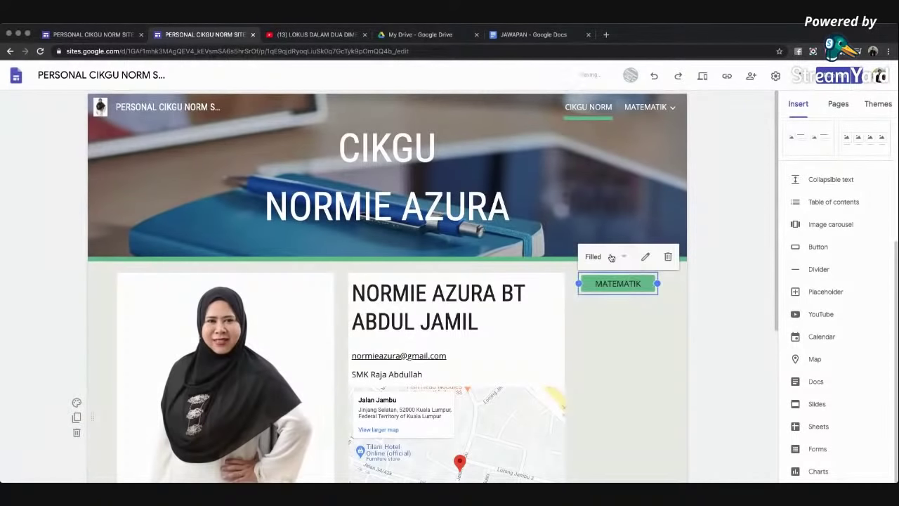
left_click(700, 313)
- Try to widen the MATEMATIK button beside the contact details
left_click(636, 288)
mouse_move(657, 283)
left_mouse_down()
mouse_move(675, 288)
mouse_move(646, 291)
mouse_move(661, 290)
left_mouse_up()
left_click(691, 303)
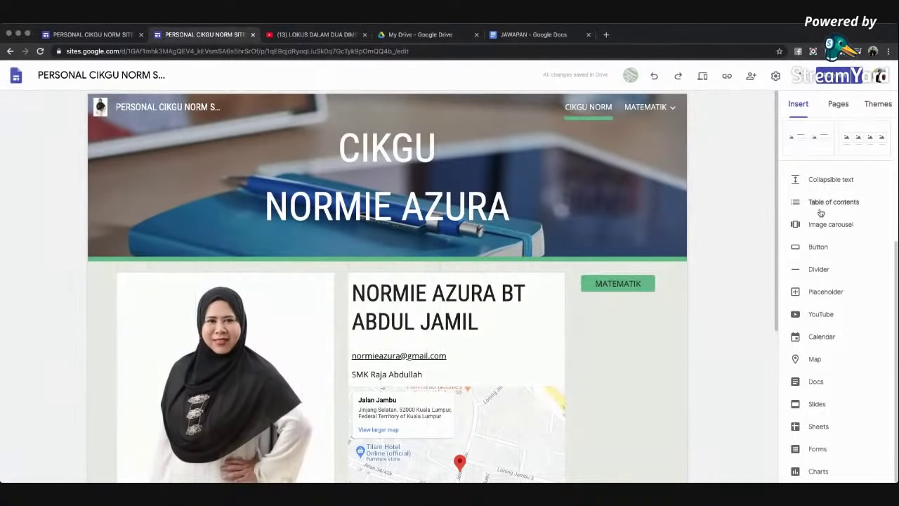
- Duplicate the profile section with the photo, details and button, and delete the copy
left_click(641, 286)
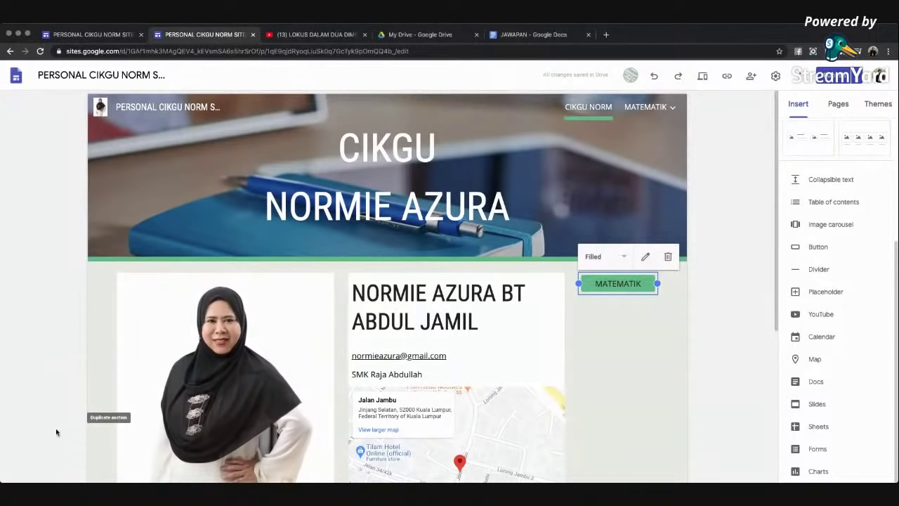
left_click(77, 418)
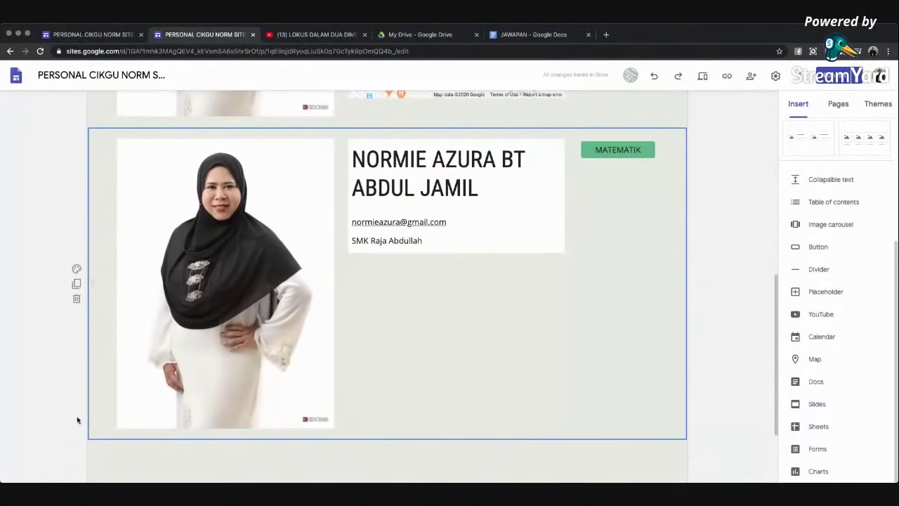
scroll(188, 345, "up", 3)
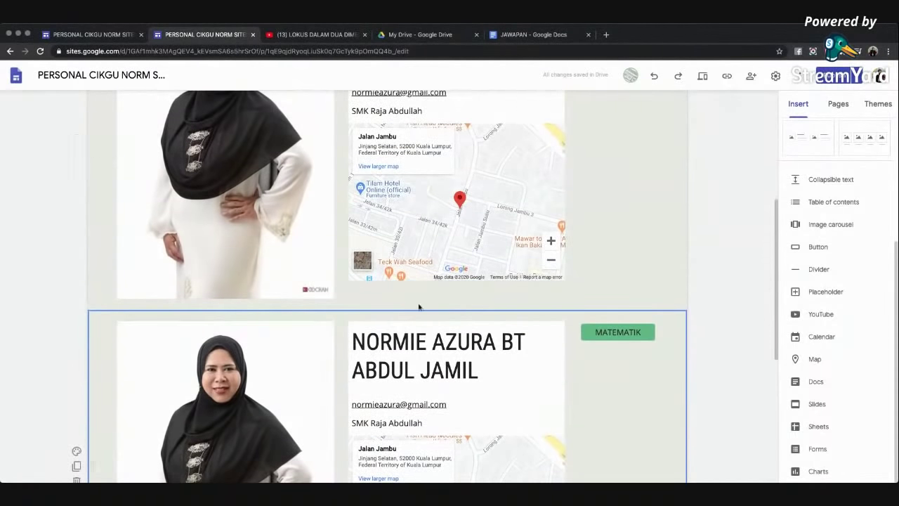
scroll(163, 390, "down", 1)
scroll(163, 390, "down", 2)
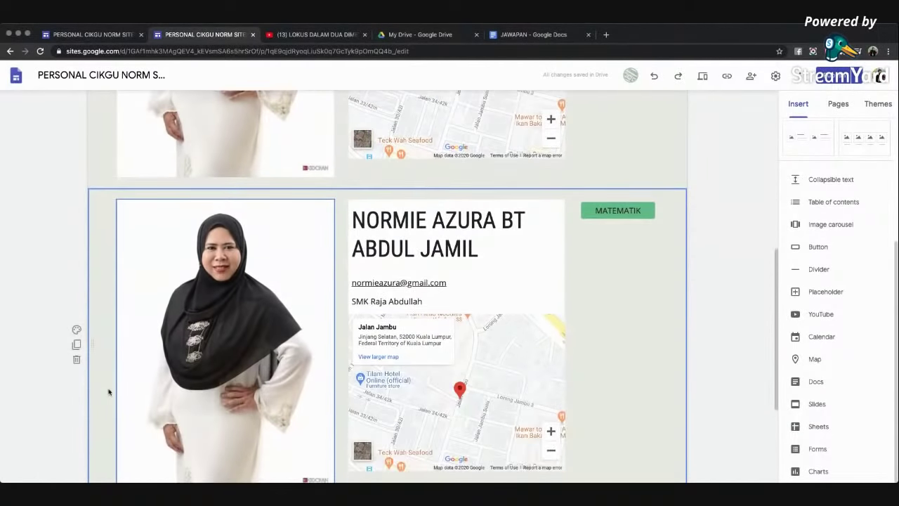
left_click(77, 362)
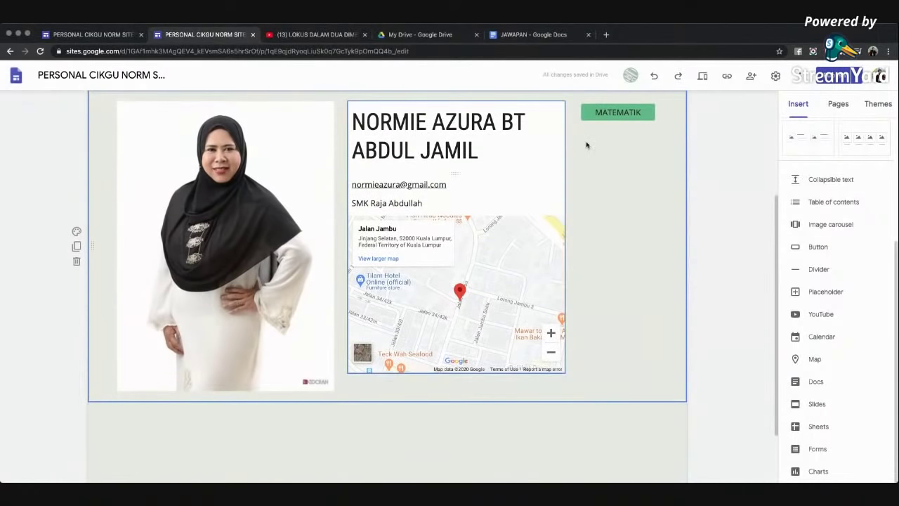
left_click(618, 114)
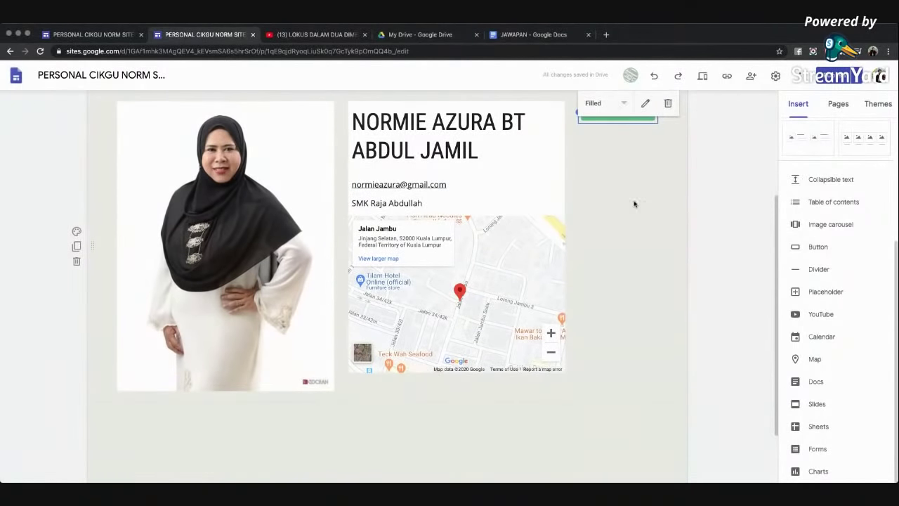
left_click(690, 160)
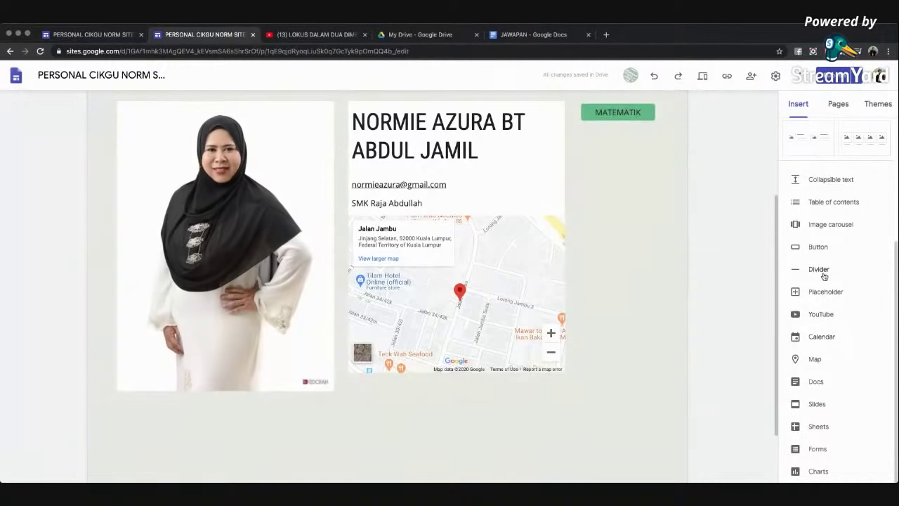
- Insert a button named TINGKATAN 1 linked to the TINGKATAN 1 page and place it directly under the MATEMATIK button
left_click(819, 248)
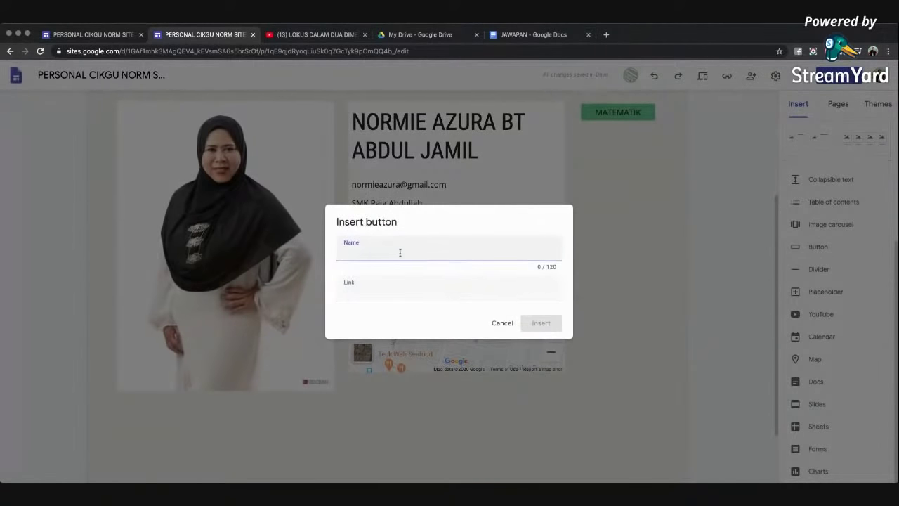
type("TINGKATAN 1")
left_click(394, 289)
left_click(379, 350)
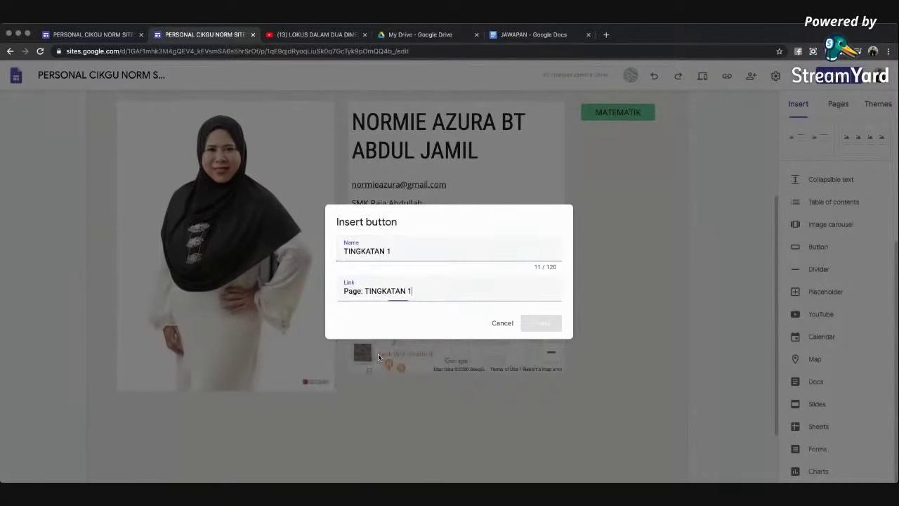
left_click(541, 323)
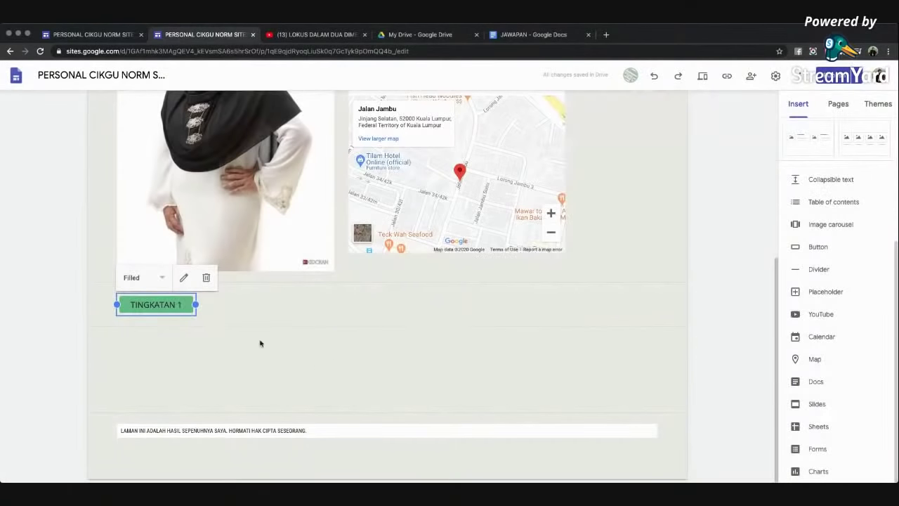
scroll(508, 301, "up", 2)
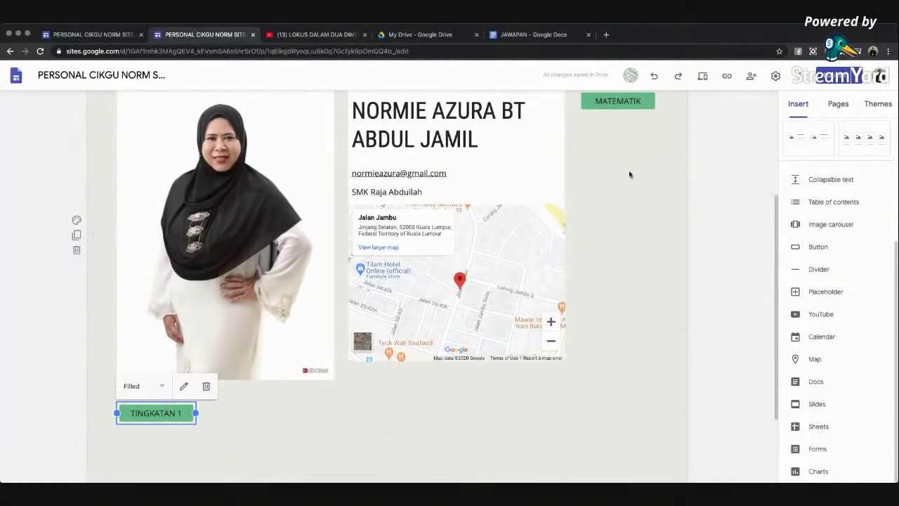
left_click_drag(147, 414, 582, 170)
scroll(582, 171, "up", 2)
left_click(614, 224)
left_click(641, 291)
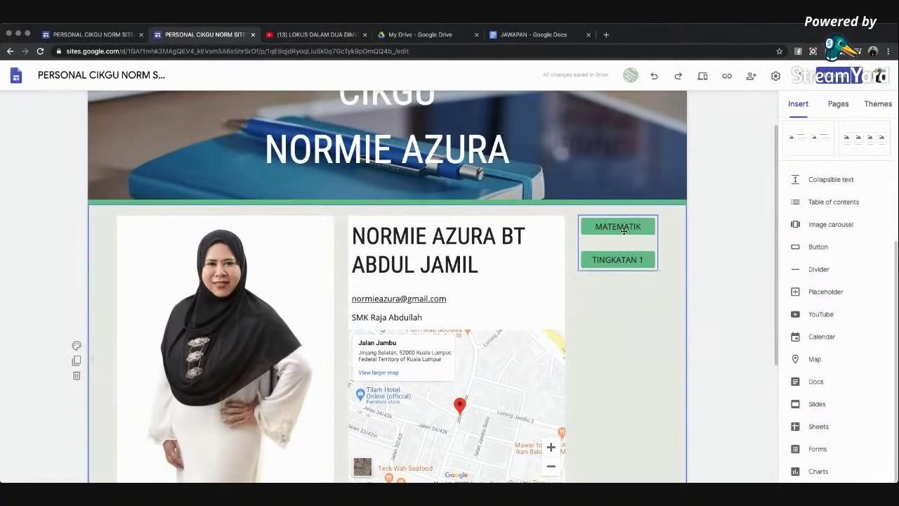
- Move the stacked MATEMATIK and TINGKATAN 1 buttons into the space above the profile photo and contact details
left_click_drag(624, 231, 524, 199)
left_click_drag(511, 208, 466, 205)
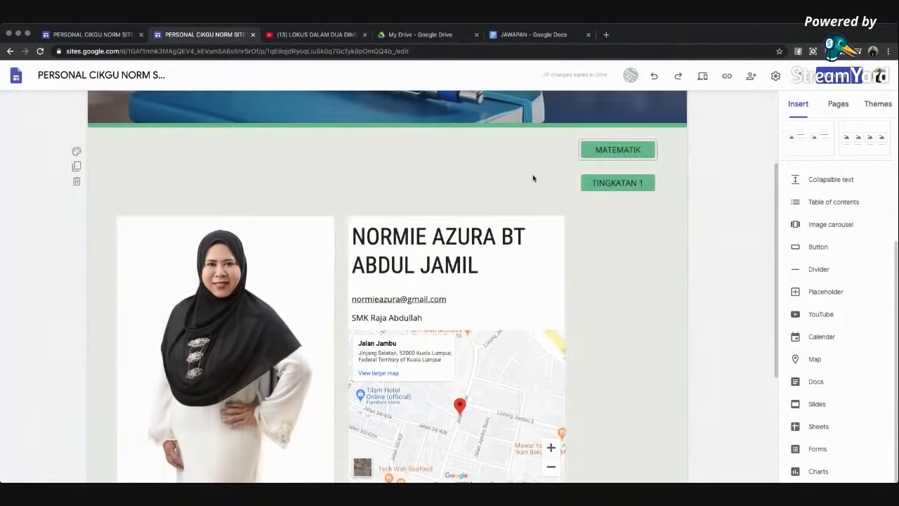
left_click_drag(611, 150, 542, 159)
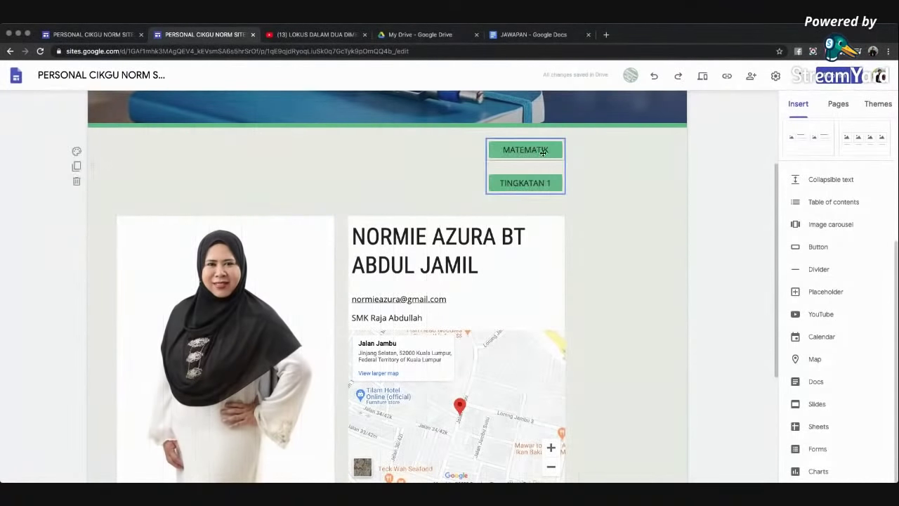
left_click_drag(532, 150, 481, 149)
double_click(487, 150)
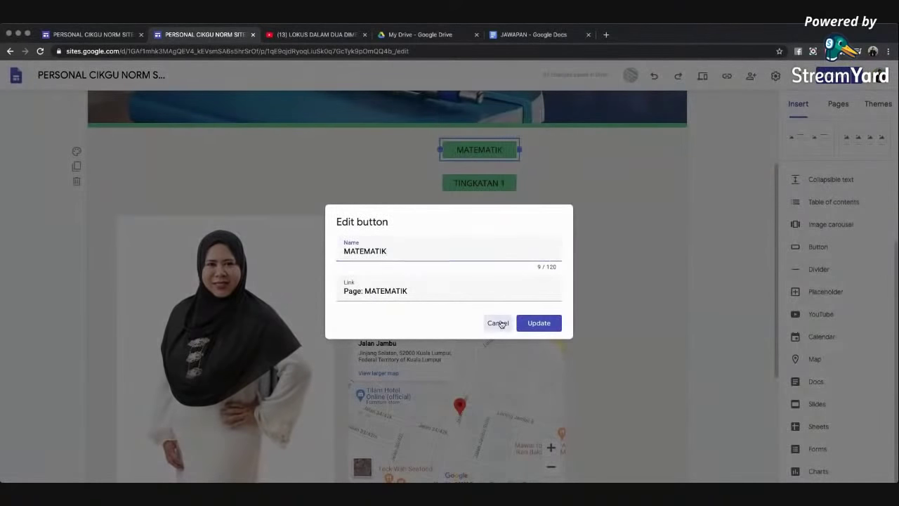
left_click(498, 322)
left_click(564, 164)
- Arrange the MATEMATIK and TINGKATAN 1 buttons side by side in one row above the profile photo
left_click(471, 151)
mouse_move(457, 142)
left_mouse_down()
mouse_move(468, 148)
mouse_move(437, 151)
mouse_move(483, 146)
mouse_move(467, 153)
left_mouse_up()
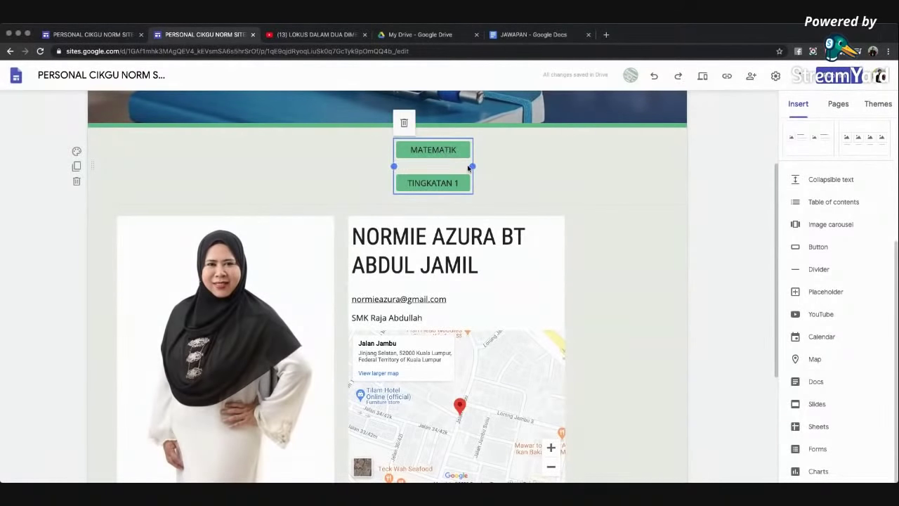
left_click(452, 149)
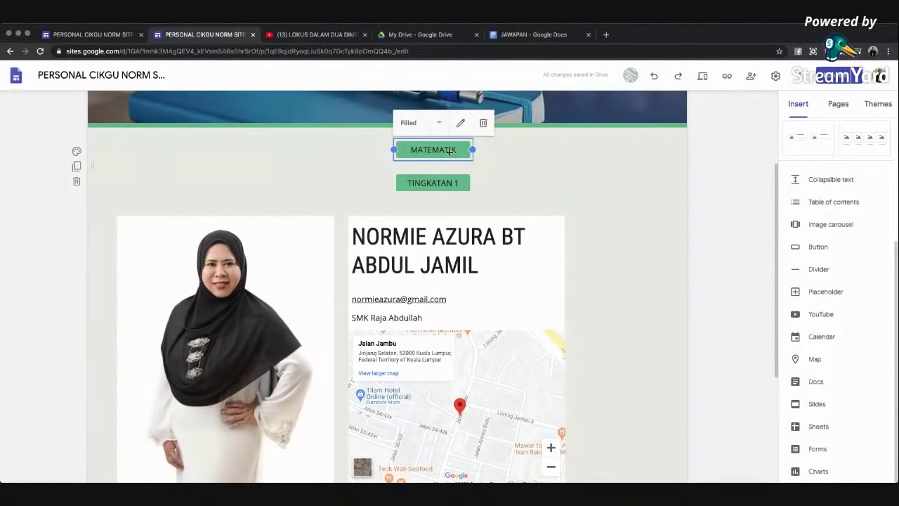
left_click_drag(450, 150, 197, 149)
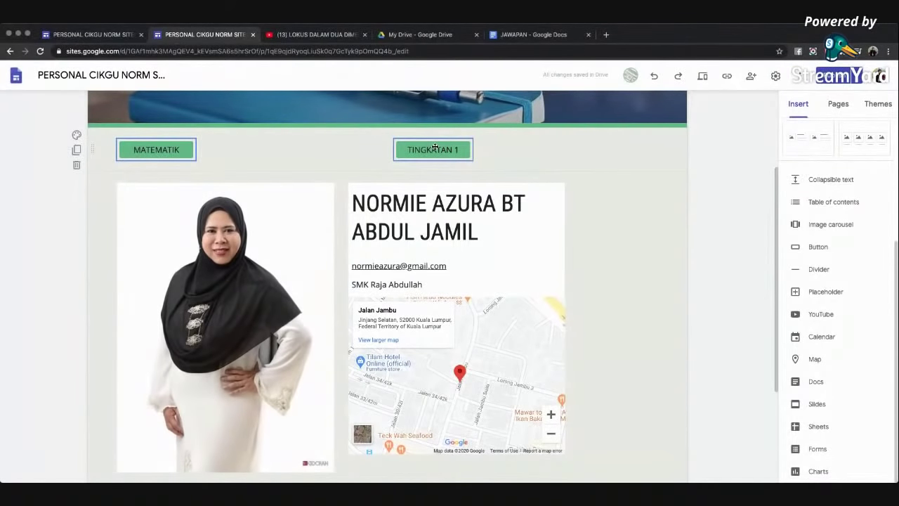
left_click_drag(435, 148, 216, 154)
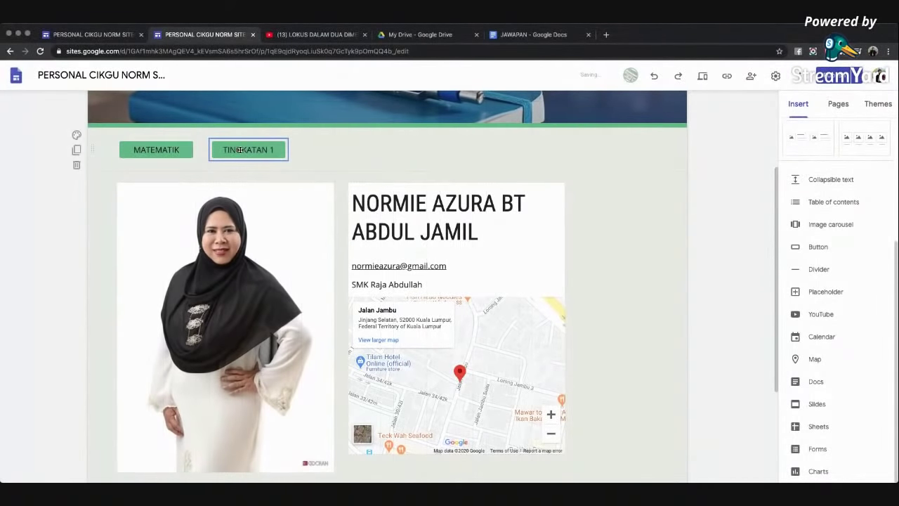
- Change the style of the MATEMATIK button above the photo to Outlined
left_click(163, 153)
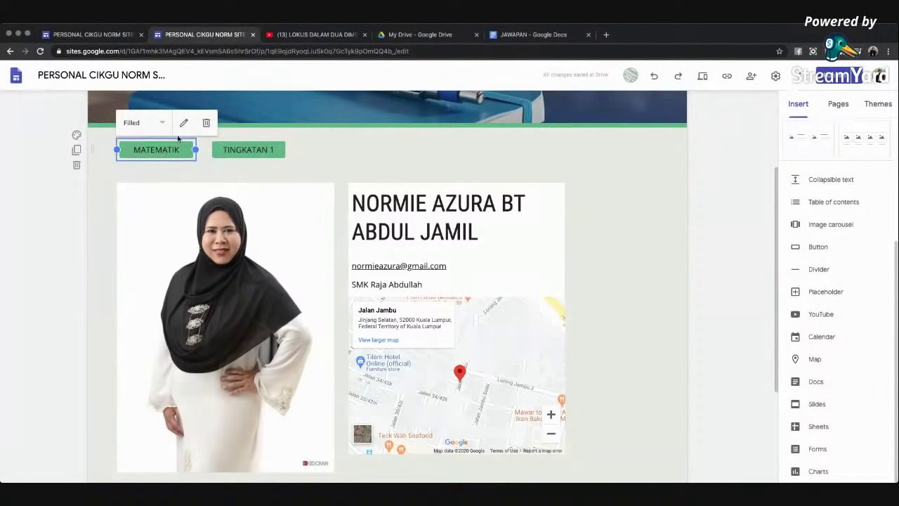
left_click(163, 125)
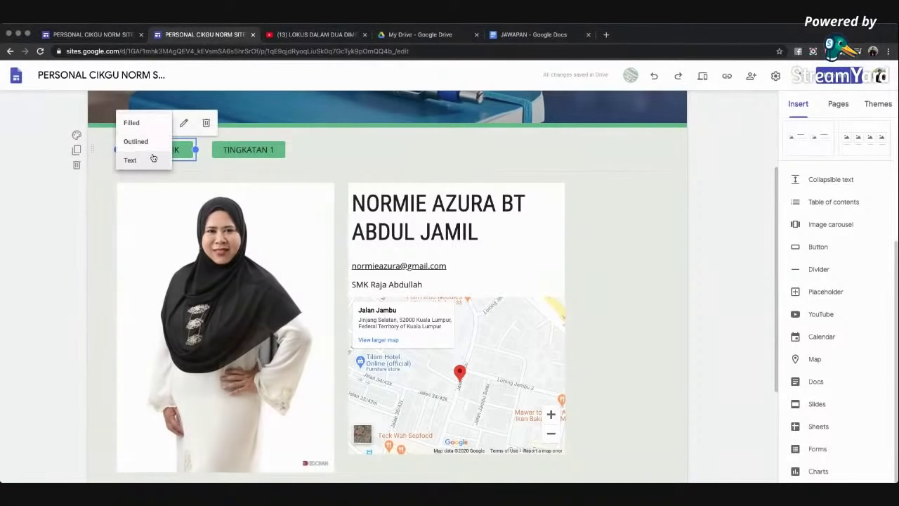
left_click(148, 142)
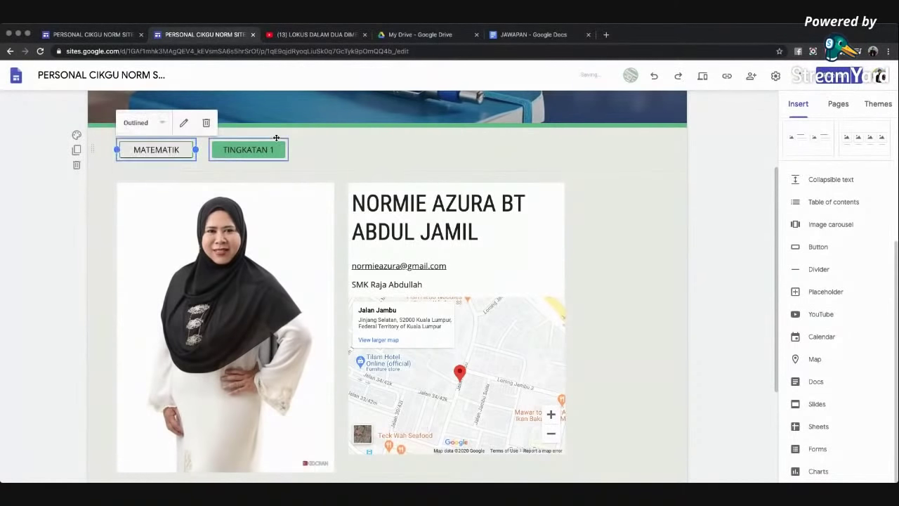
left_click(314, 144)
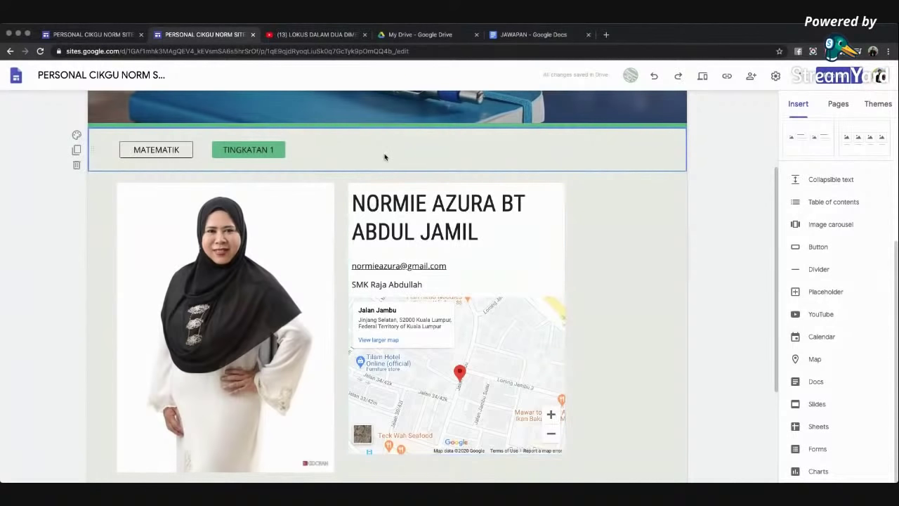
- Insert a button named TINGKATAN 2 linked to the TINGKATAN 2 page
left_click(815, 250)
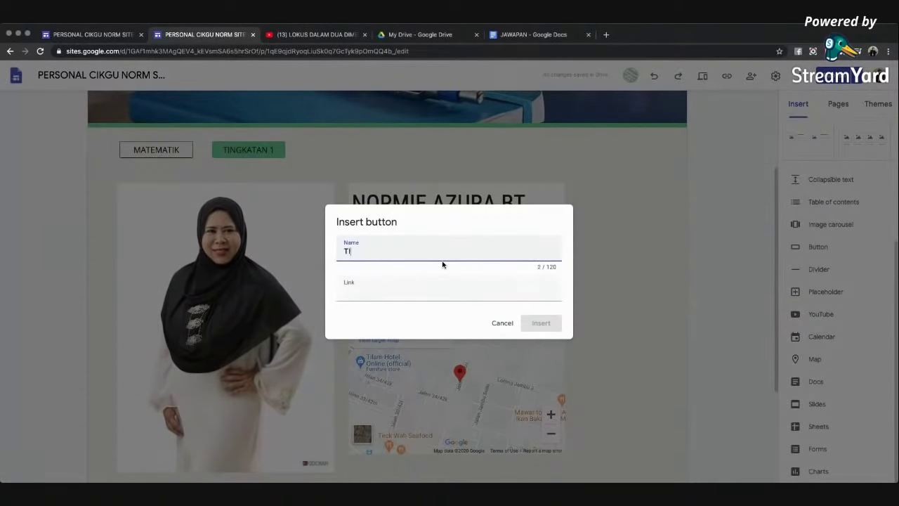
type("TINGKATAN 2")
left_click(428, 290)
left_click(407, 372)
left_click(541, 323)
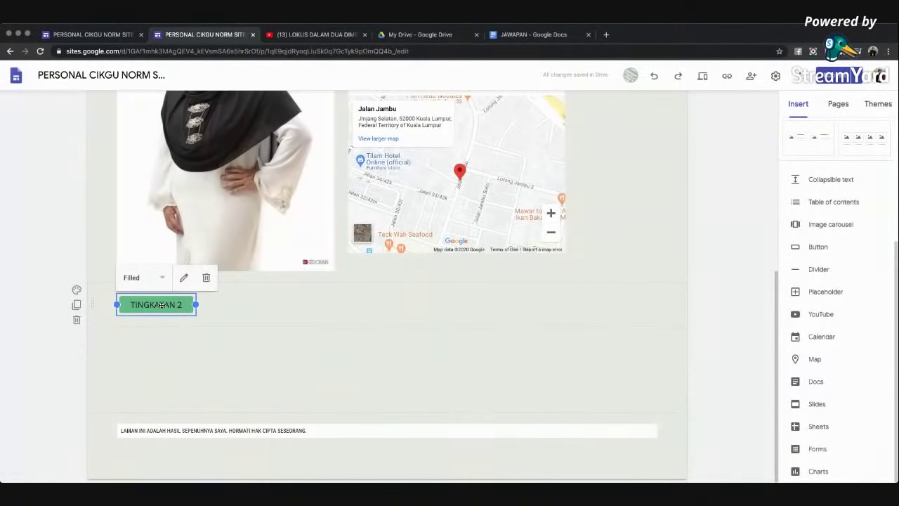
- Move the TINGKATAN 2 button into the row above the profile photo, directly beside the TINGKATAN 1 button
left_click_drag(160, 304, 295, 163)
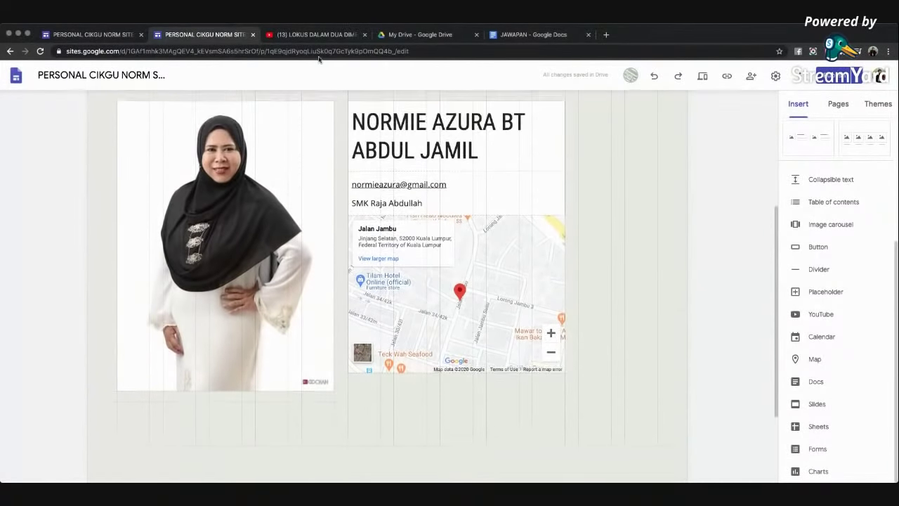
left_click_drag(320, 68, 313, 197)
scroll(330, 246, "down", 3)
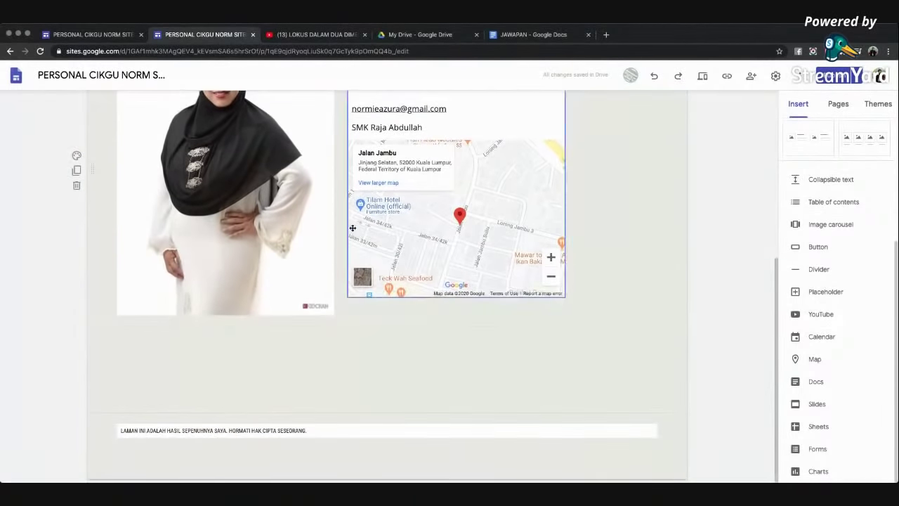
scroll(351, 313, "up", 5)
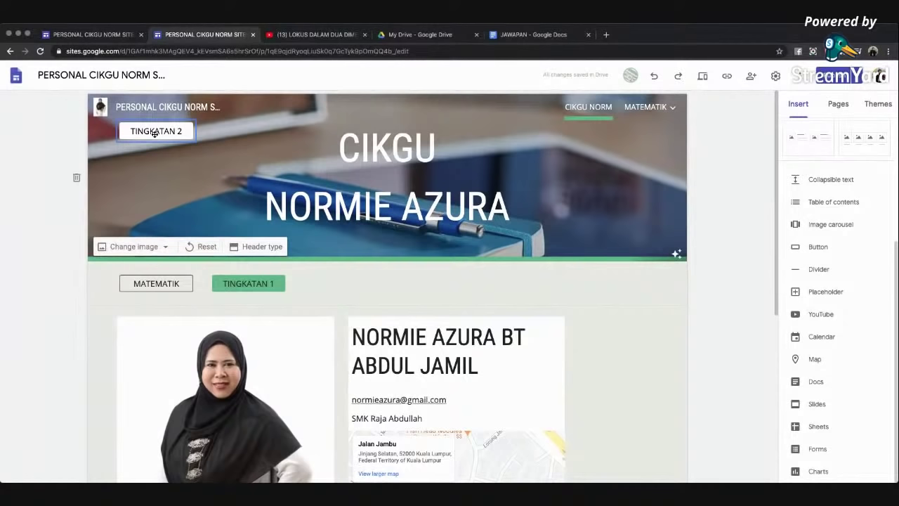
left_click_drag(153, 131, 306, 285)
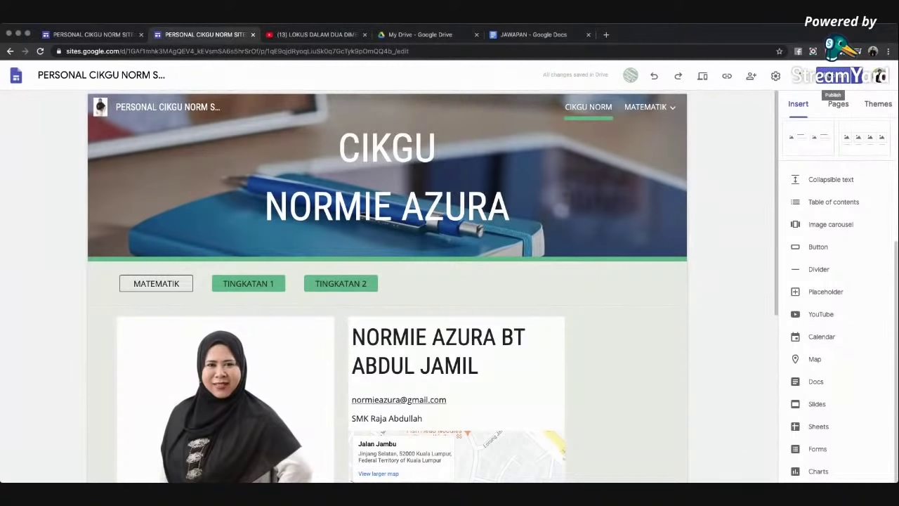
- Publish the site changes, reload the live site and show its CIKGU NORM page
left_click(833, 75)
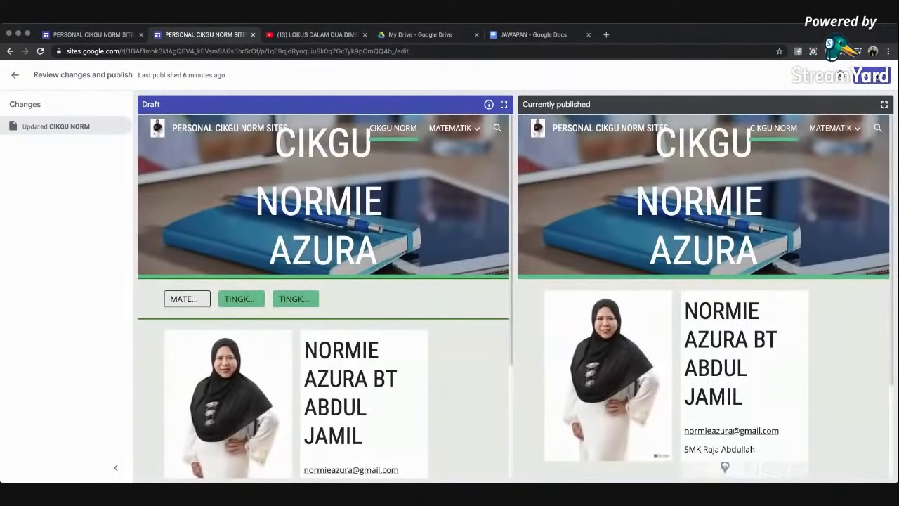
left_click(873, 76)
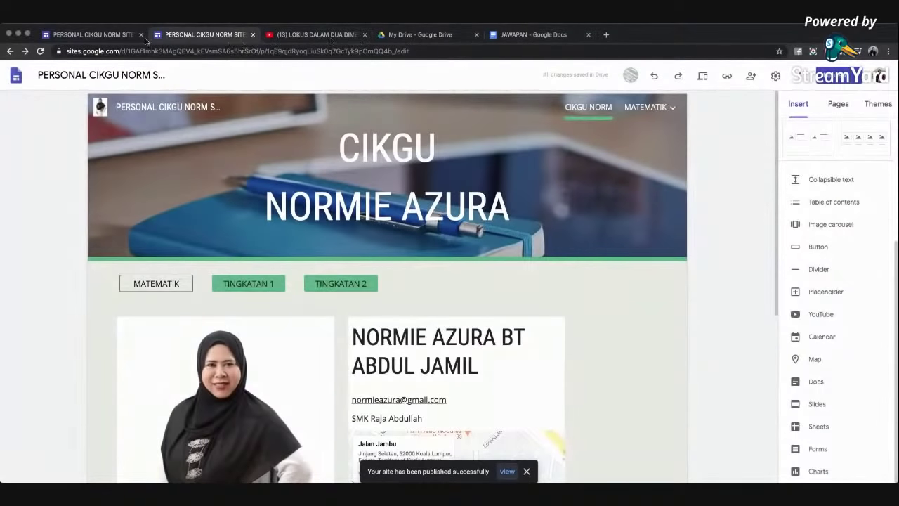
left_click(117, 35)
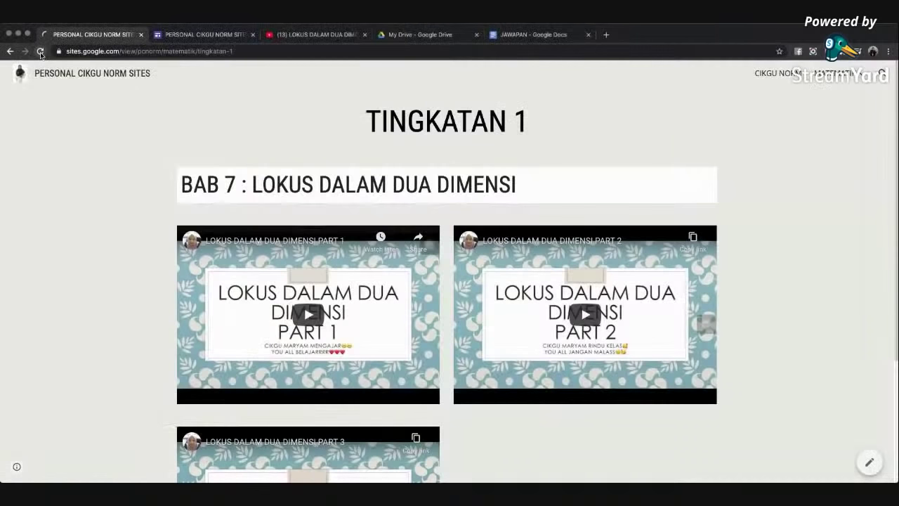
left_click(40, 51)
left_click(762, 77)
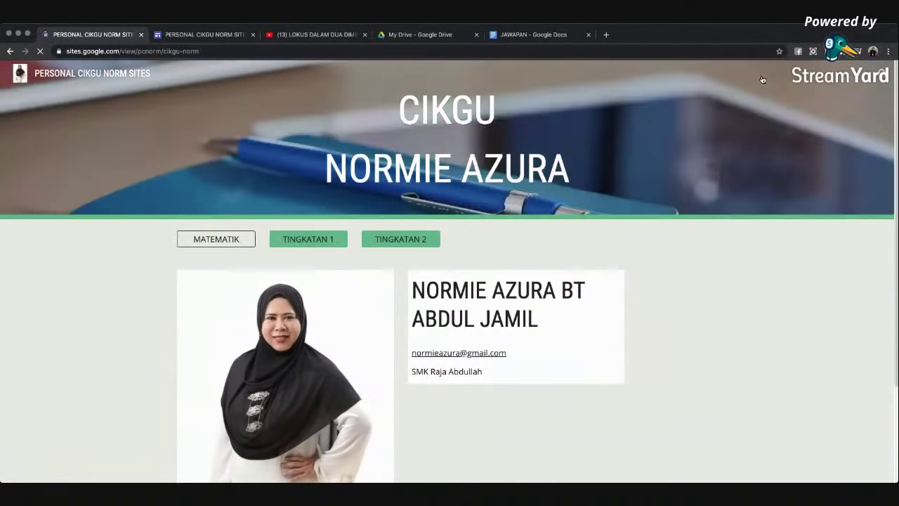
- Test the MATEMATIK and TINGKATAN 1 buttons on the live site, returning to the CIKGU NORM page after each
left_click(190, 245)
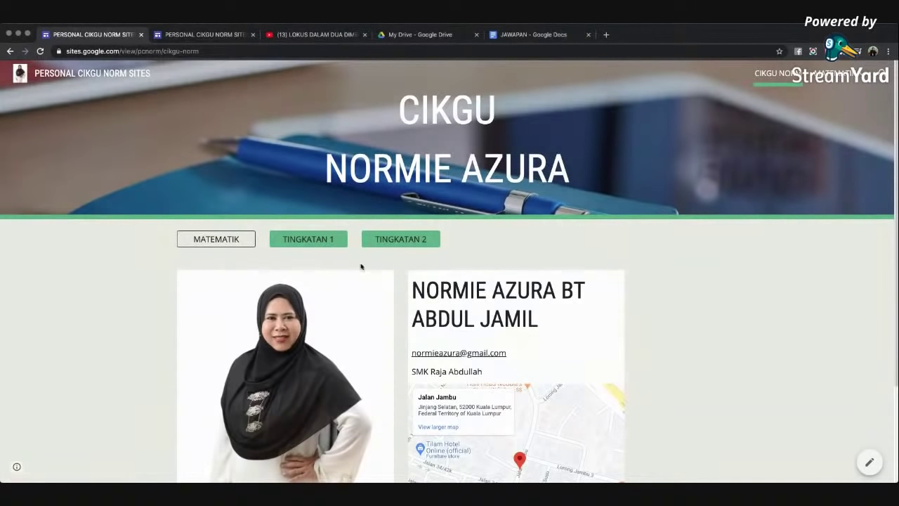
left_click(207, 245)
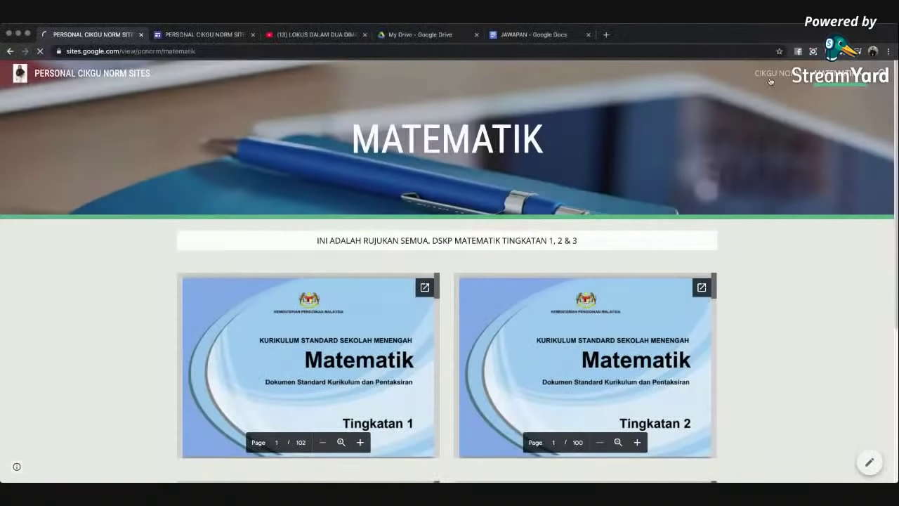
left_click(771, 82)
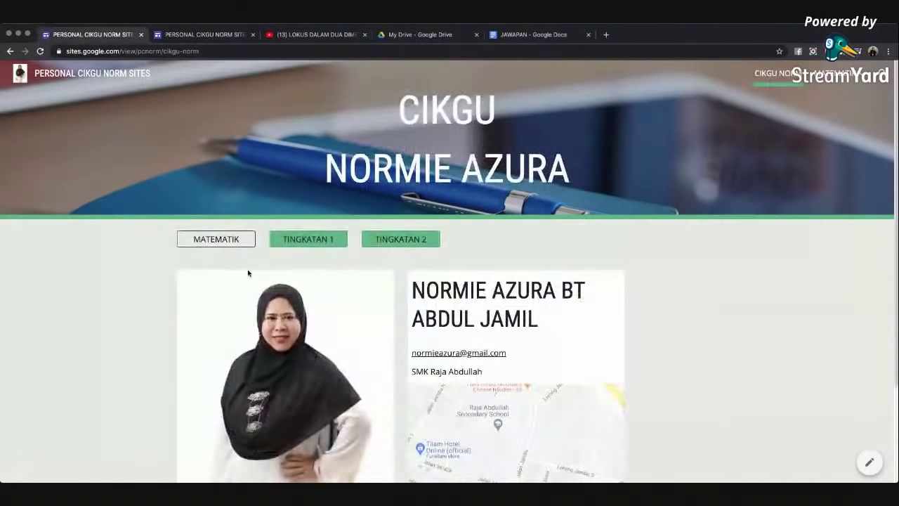
left_click(309, 239)
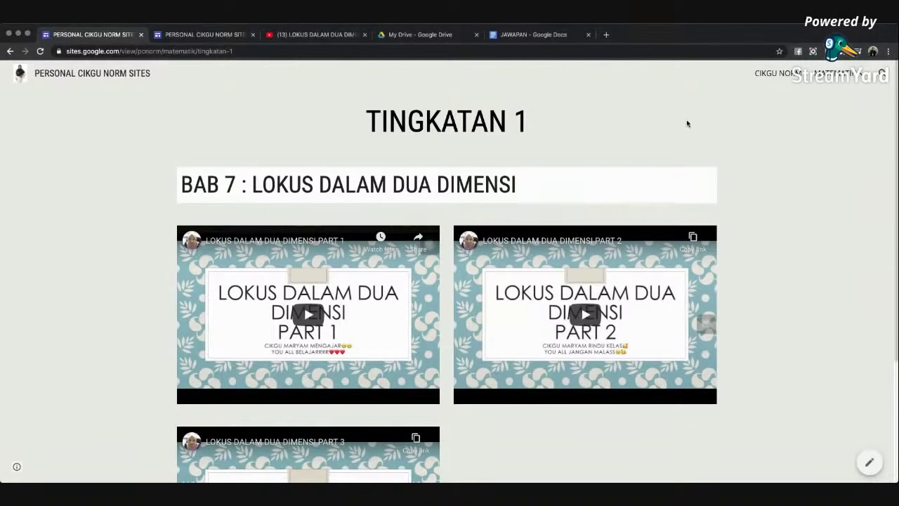
left_click(769, 78)
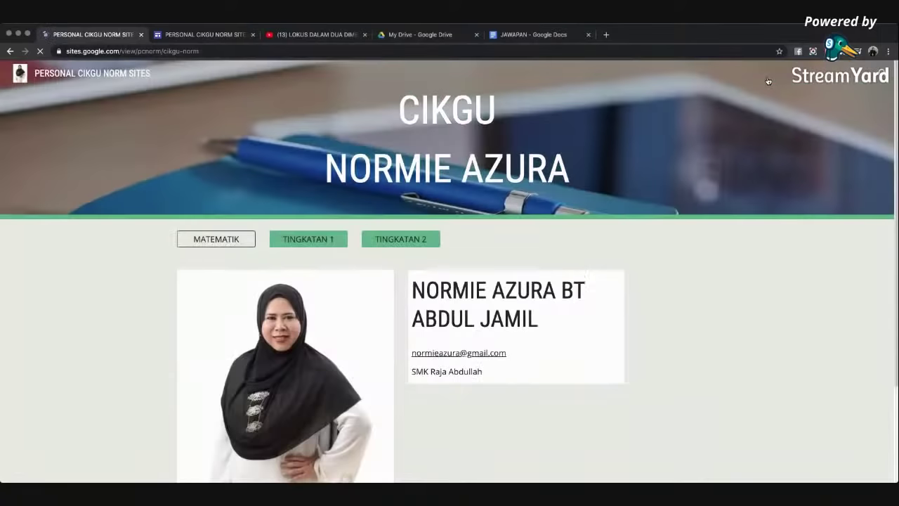
- Examine the live CIKGU NORM page from the header and button row to the photo, contact details, map and footer
scroll(659, 234, "down", 3)
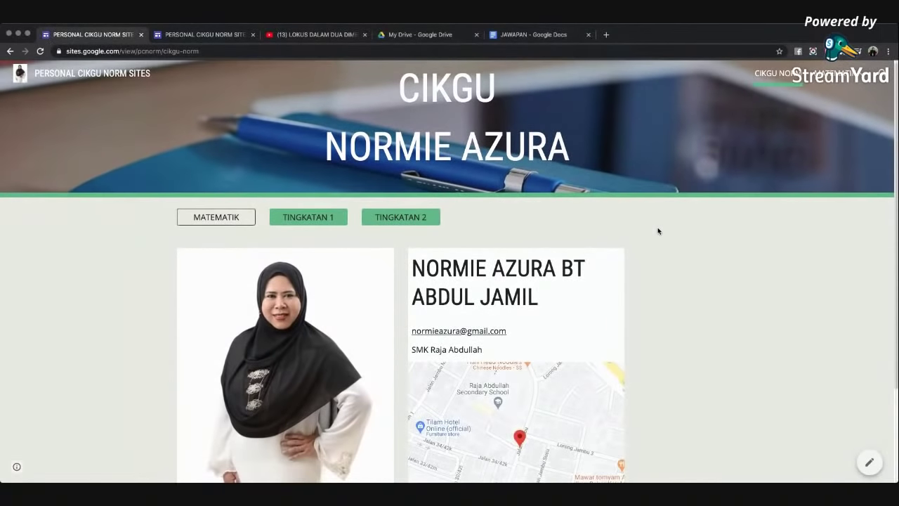
scroll(659, 230, "up", 3)
scroll(657, 225, "down", 2)
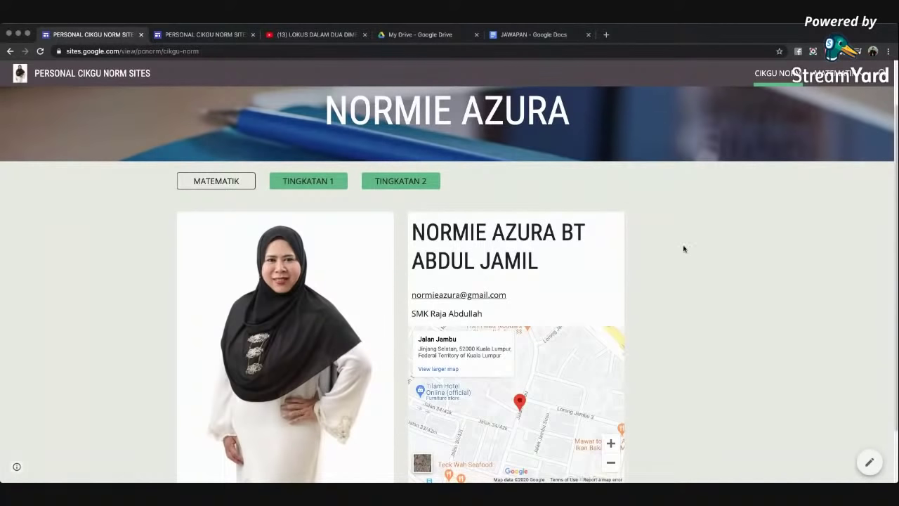
scroll(683, 248, "up", 1)
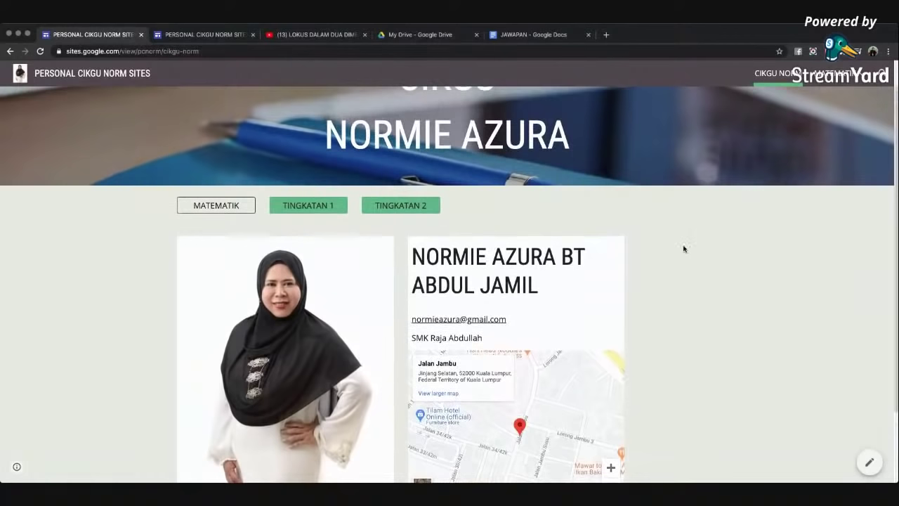
scroll(684, 249, "up", 1)
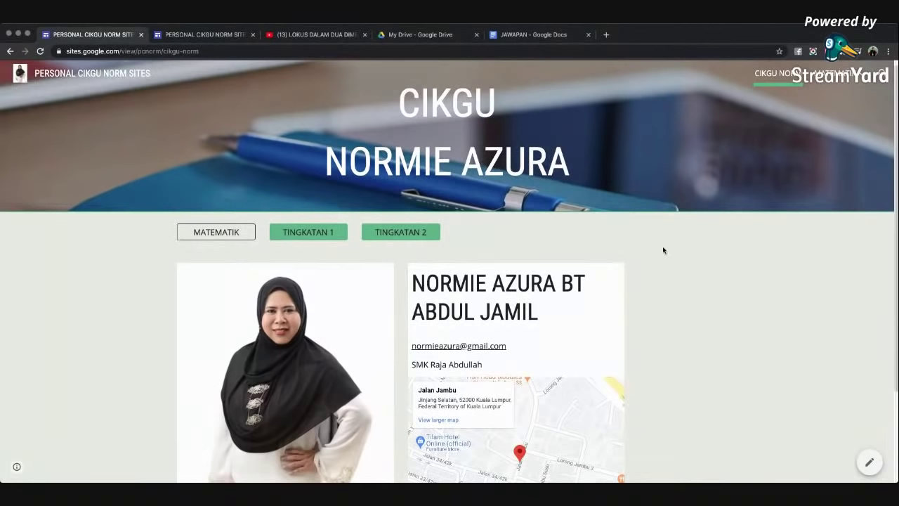
scroll(674, 273, "down", 5)
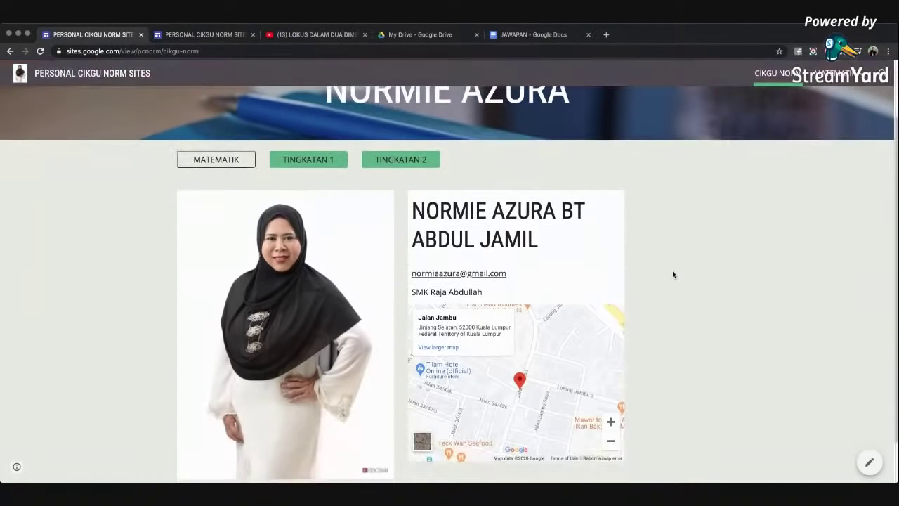
scroll(673, 275, "up", 5)
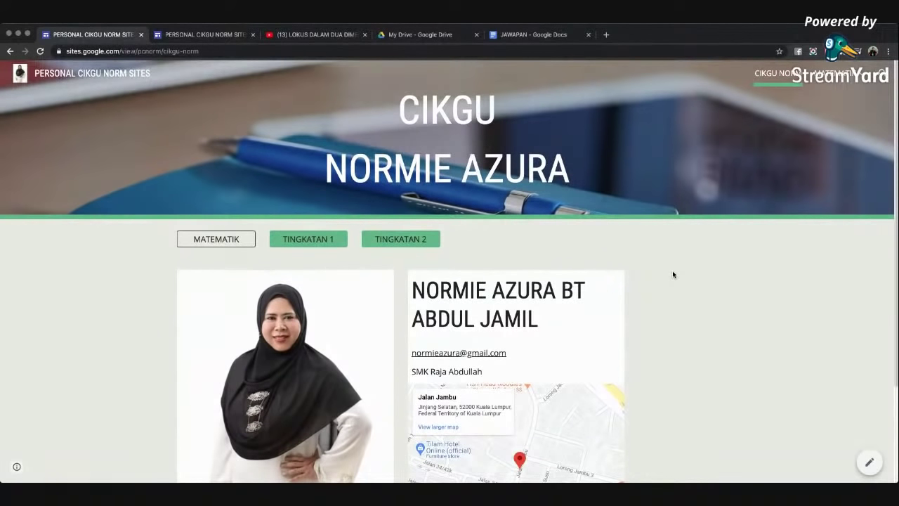
scroll(673, 273, "down", 2)
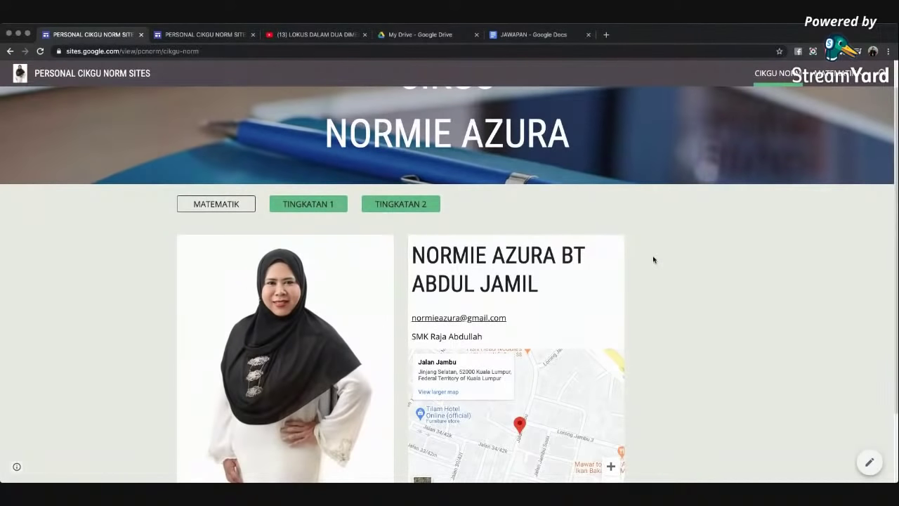
scroll(653, 260, "down", 3)
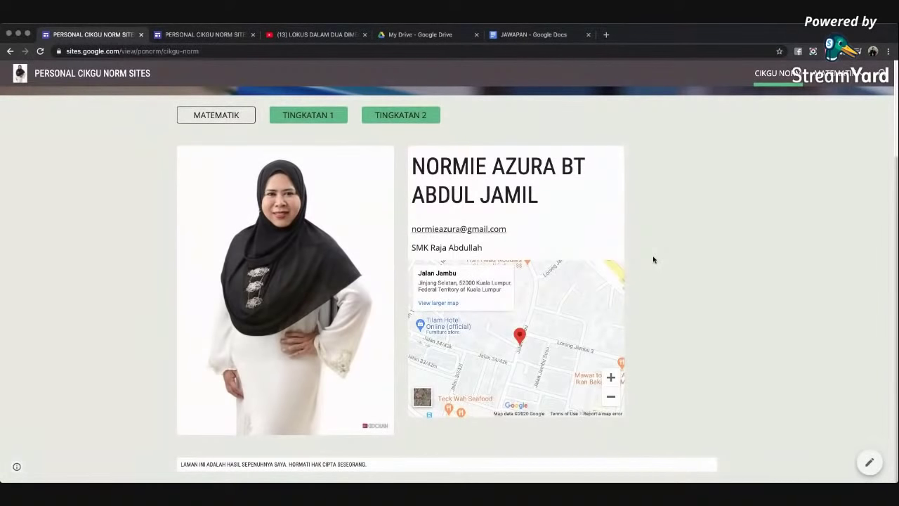
scroll(653, 260, "up", 1)
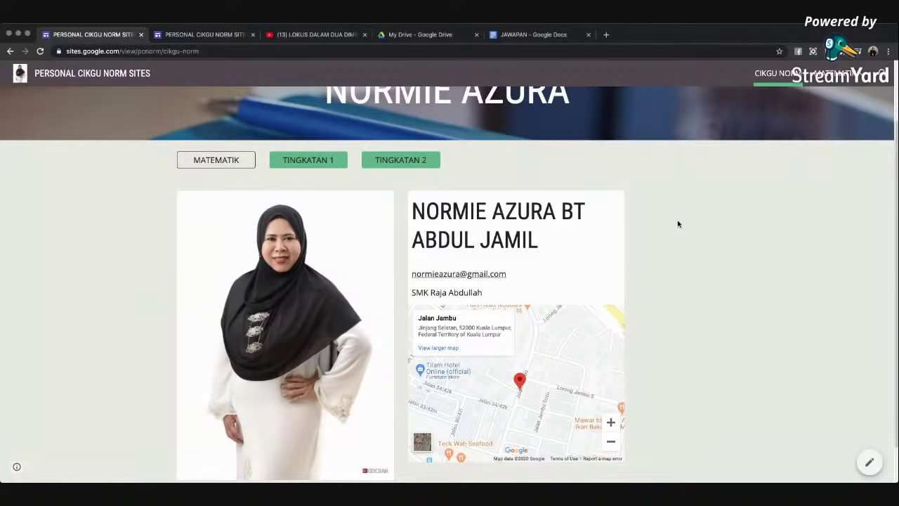
scroll(678, 223, "up", 2)
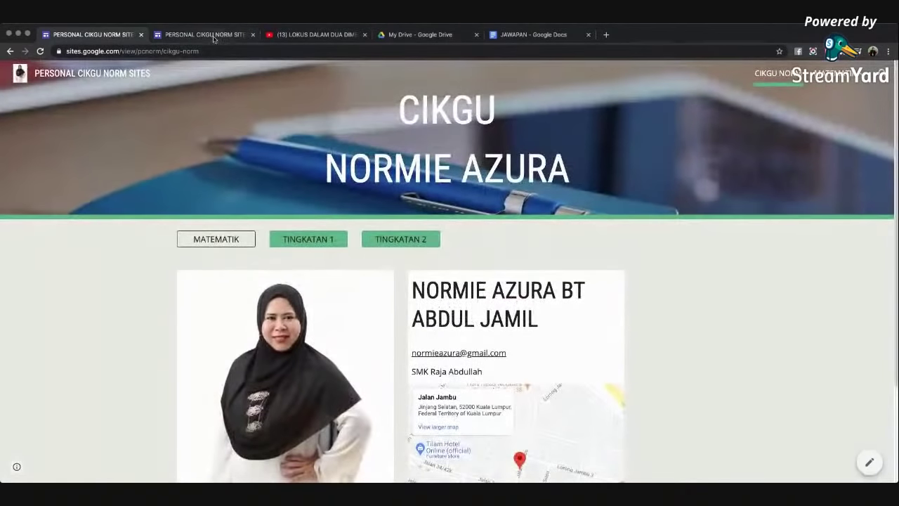
- Back in the site editor, add a page named SUMBANGAN and place it after the MATEMATIK section in the page order
left_click(210, 35)
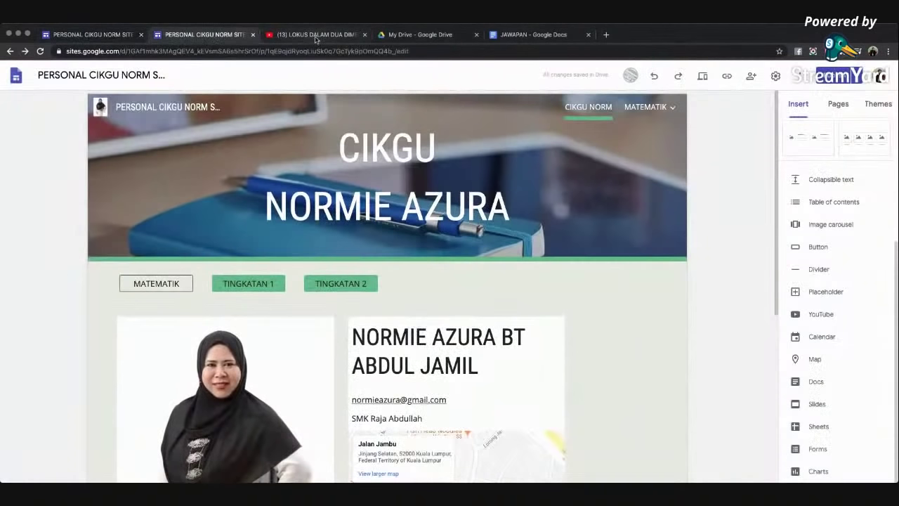
left_click(315, 38)
left_click(218, 39)
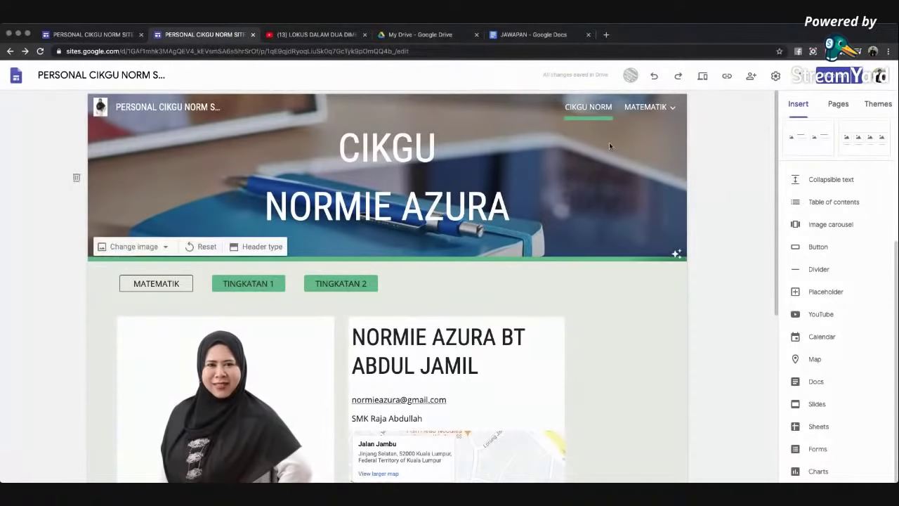
mouse_move(673, 110)
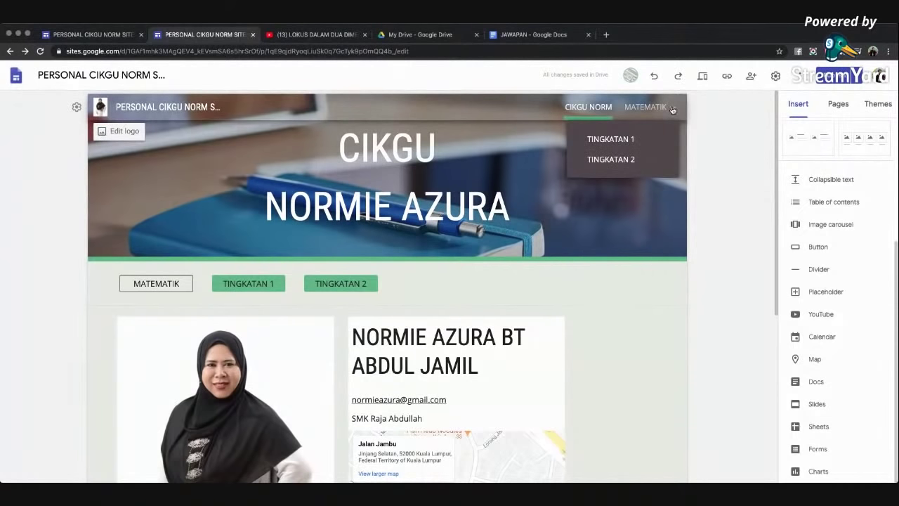
left_click(839, 105)
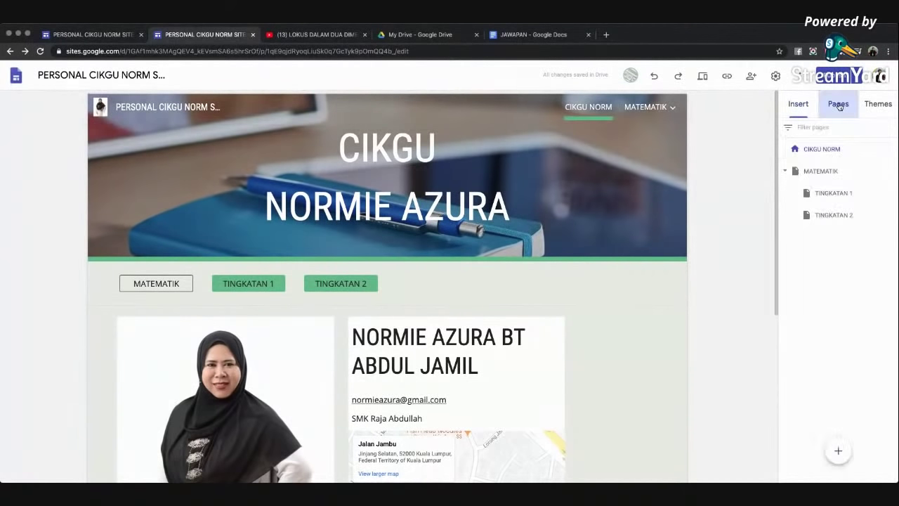
left_click(838, 449)
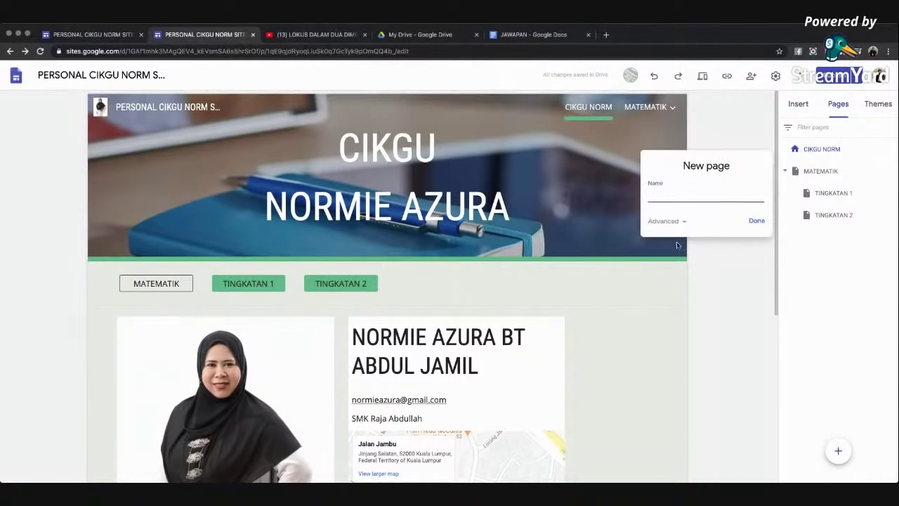
type("SUMBANGAN")
left_click(754, 223)
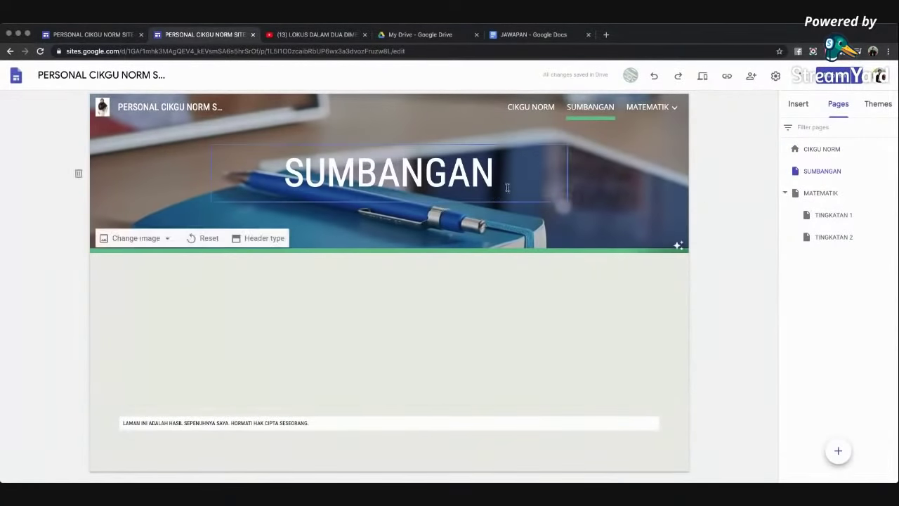
left_click_drag(819, 172, 807, 246)
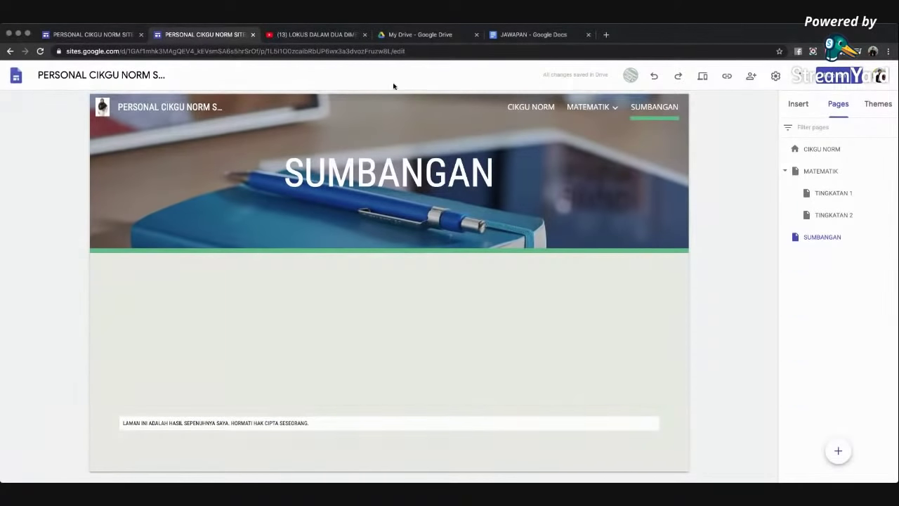
- Start a new button on the SUMBANGAN page and name it MAYBANK
left_click(798, 110)
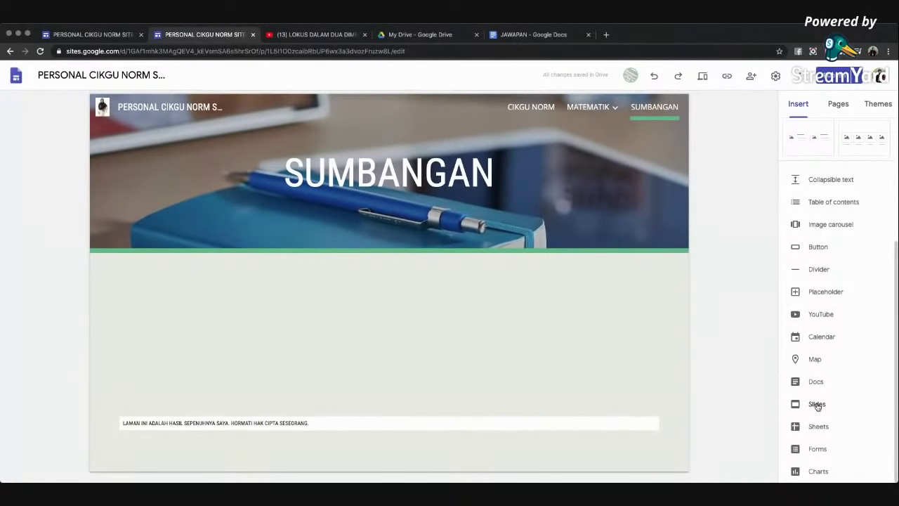
left_click(819, 248)
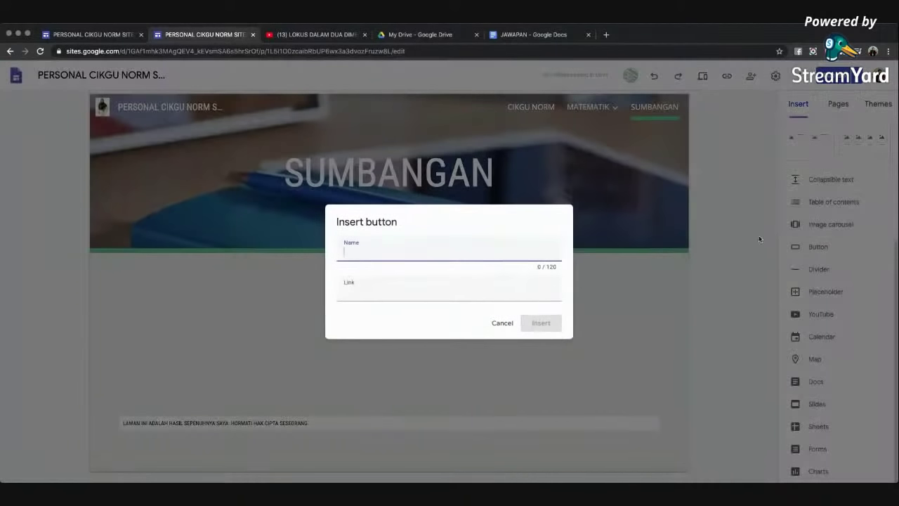
type("MAYBANK")
left_click(490, 278)
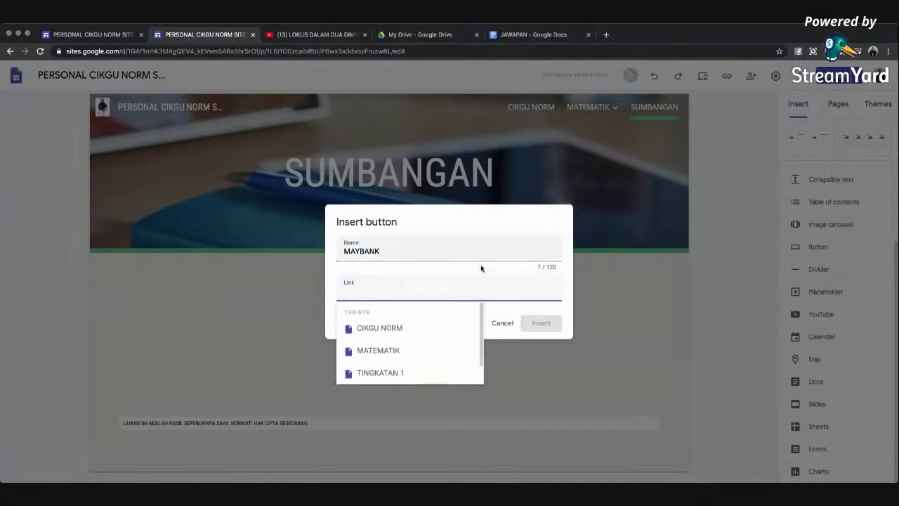
left_click(480, 267)
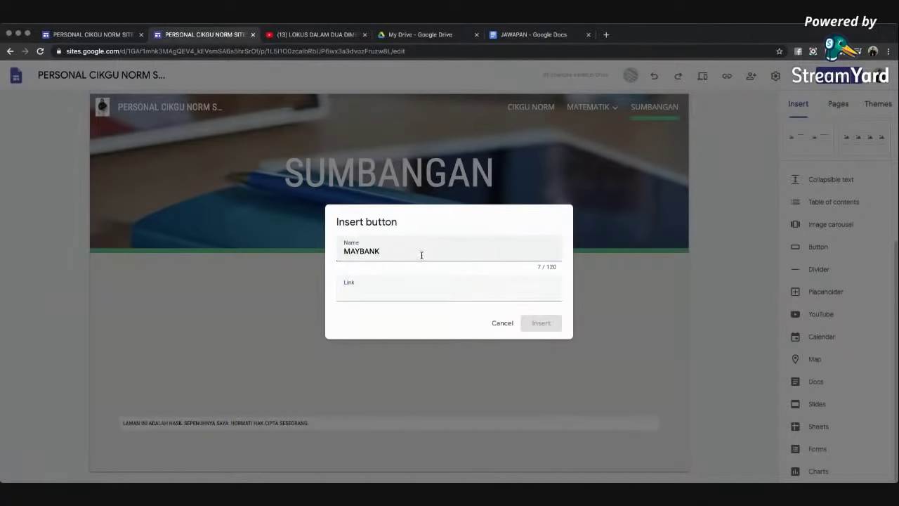
- Search for maybank2u in a new browser tab, open the Maybank2u Malaysia site and copy its web address
left_click(607, 34)
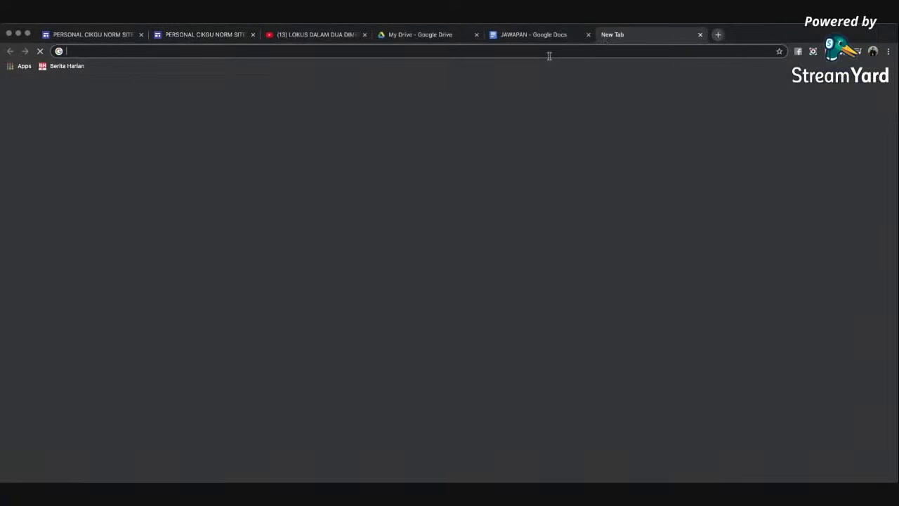
type("MAYBANK2")
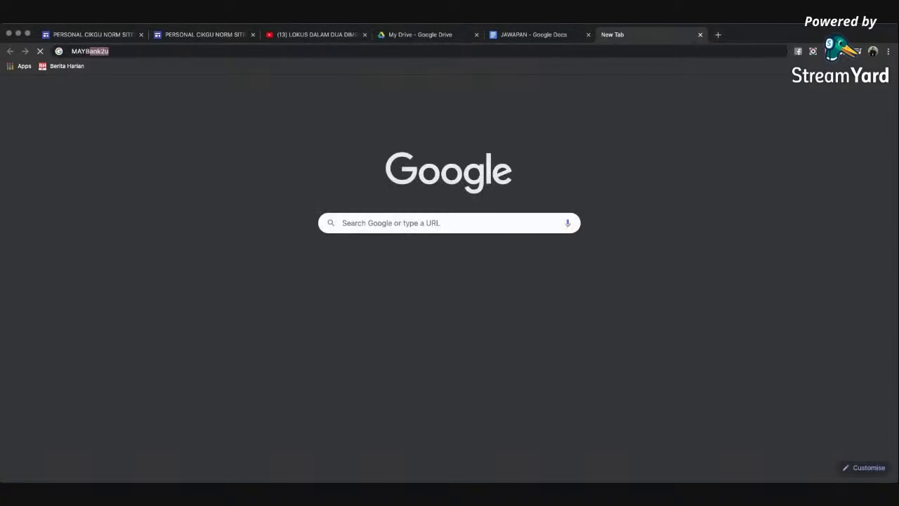
type("U")
key("Return")
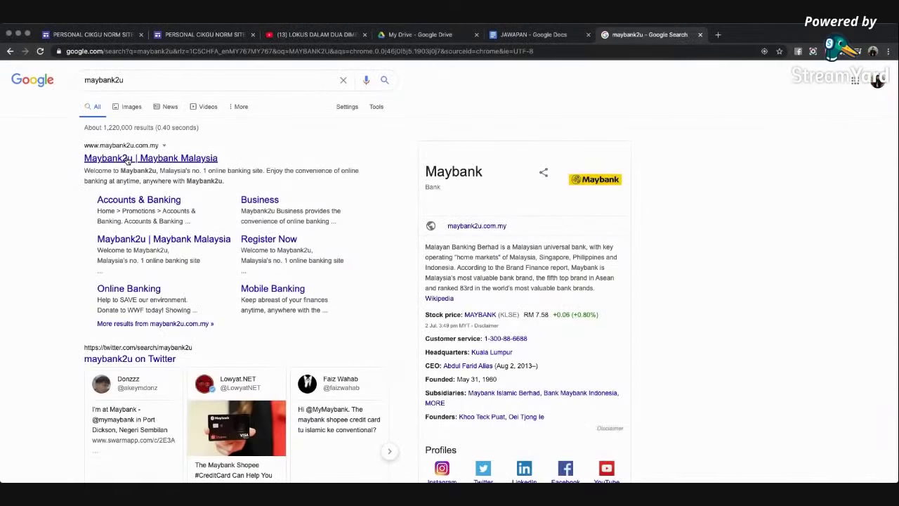
left_click(127, 159)
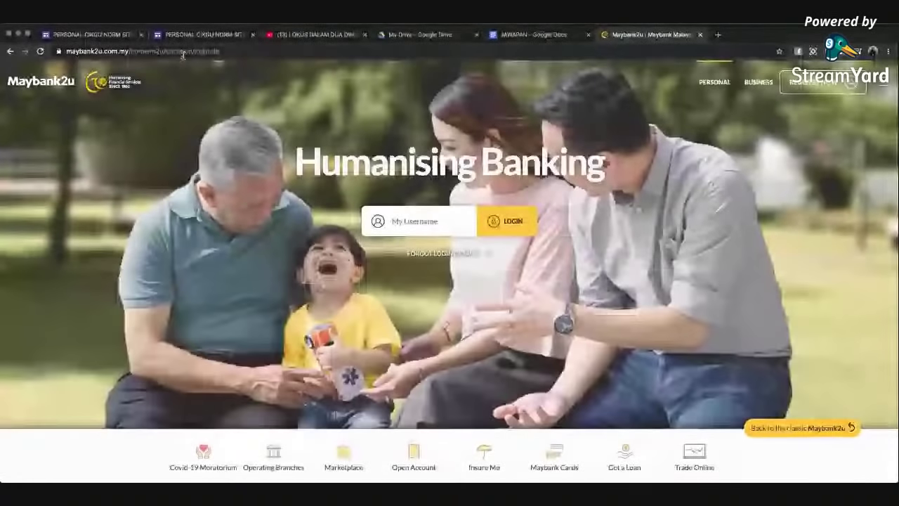
left_click(183, 54)
key("super+c")
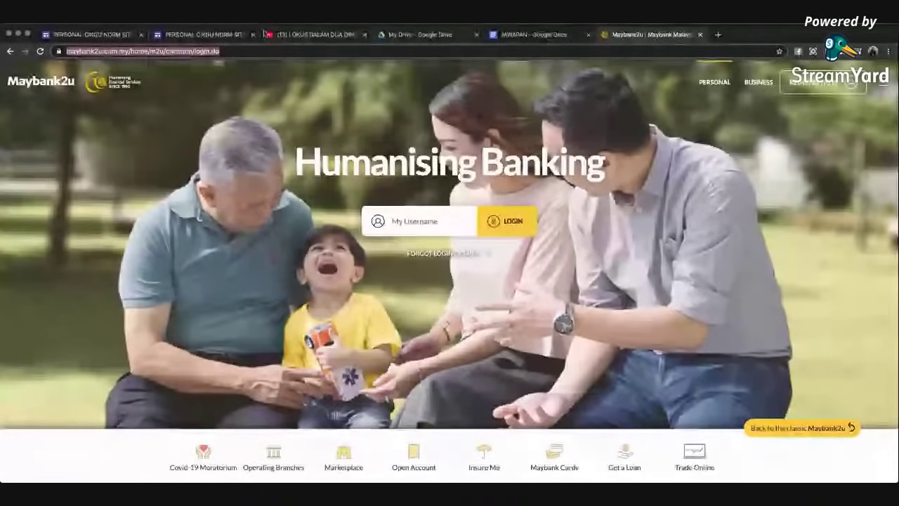
- Back in the site editor, paste the Maybank2u address as the MAYBANK button's link and insert the button
left_click(200, 34)
left_click(362, 290)
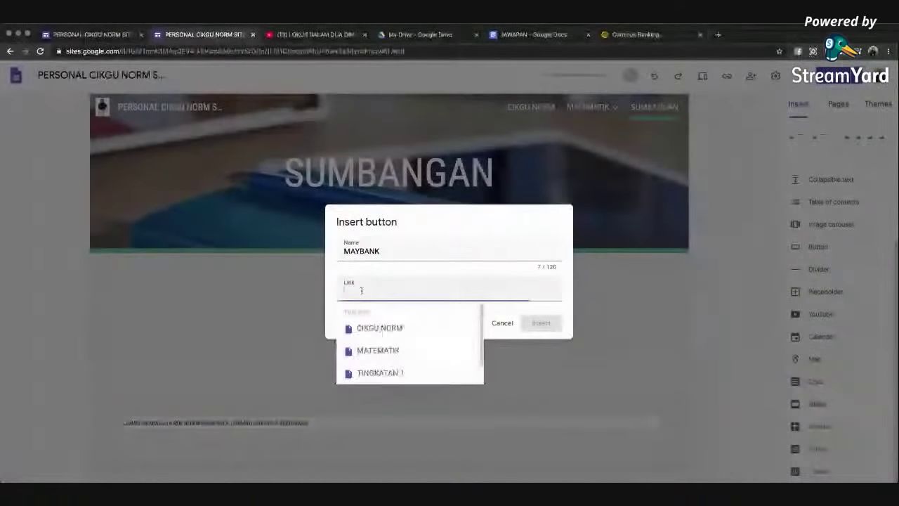
key("super+v")
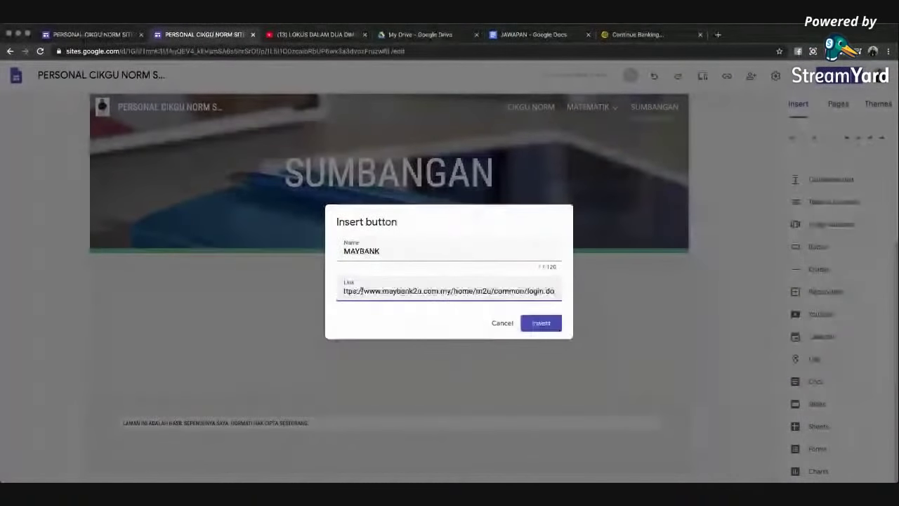
left_click(542, 324)
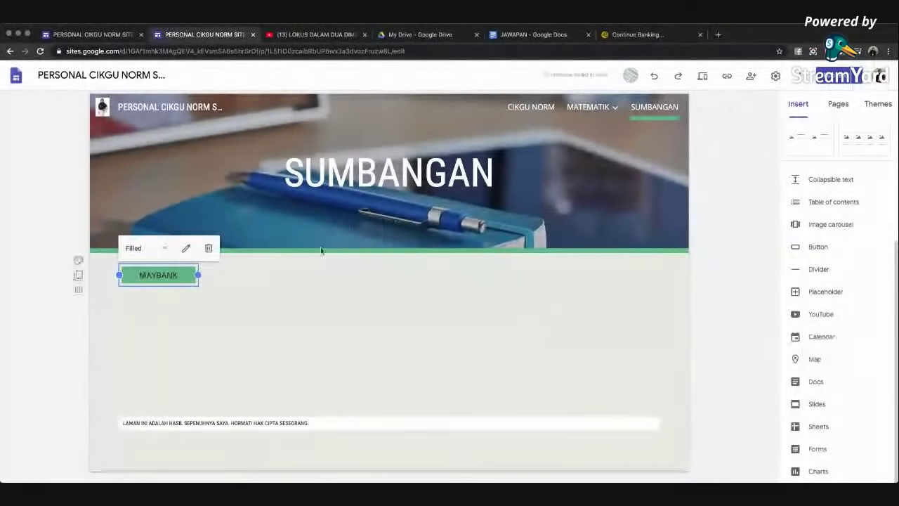
- Try the Text style on the MAYBANK button, then set its style to Outlined
left_click(159, 250)
left_click(145, 290)
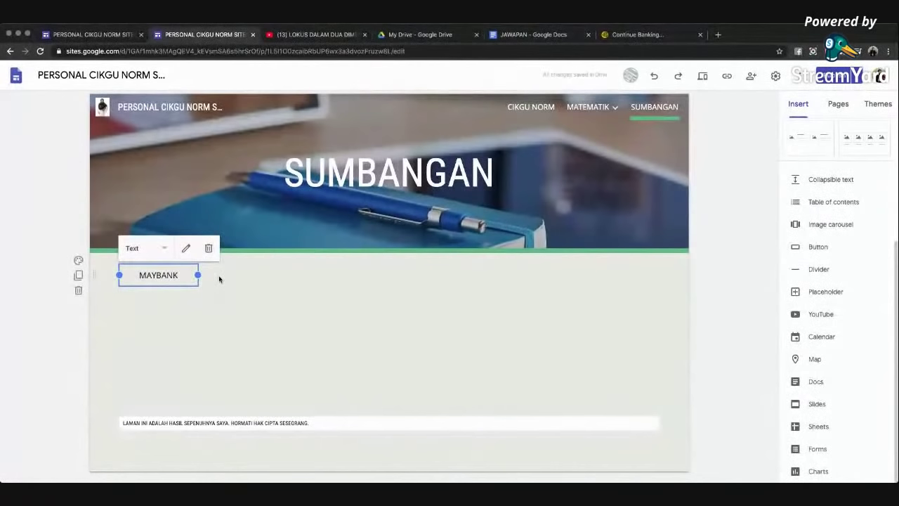
left_click(237, 345)
left_click(152, 276)
left_click(161, 252)
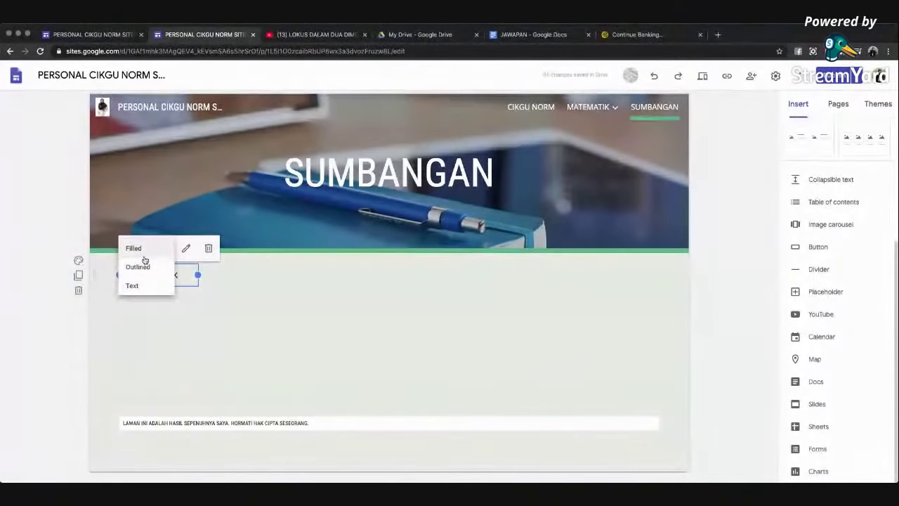
left_click(141, 267)
left_click(209, 307)
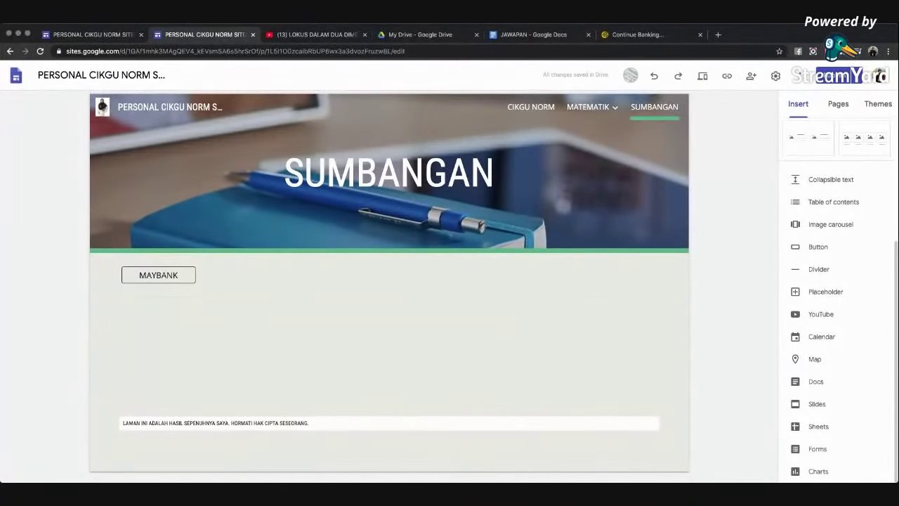
- Close the Maybank2u tab, search for maybank logo in a new tab and close the JAWAPAN document tab
left_click(685, 34)
left_click(701, 33)
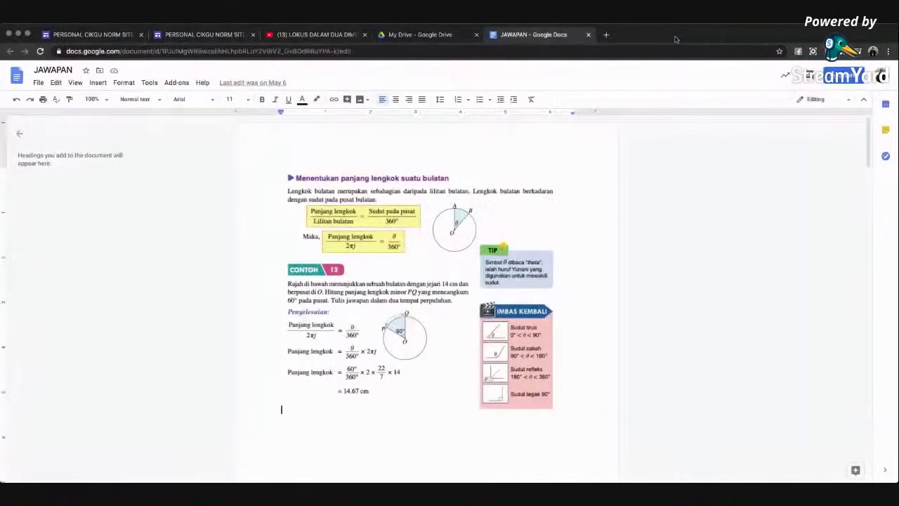
left_click(607, 34)
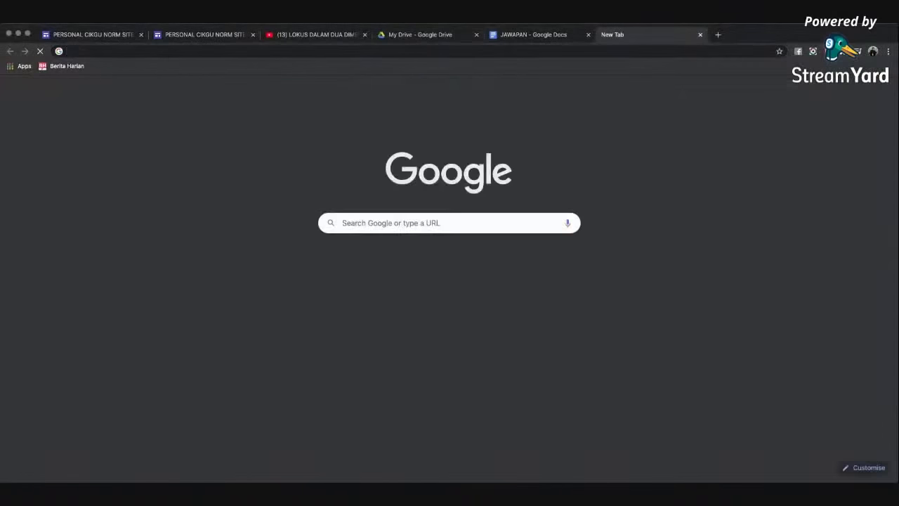
type("MAYBANL")
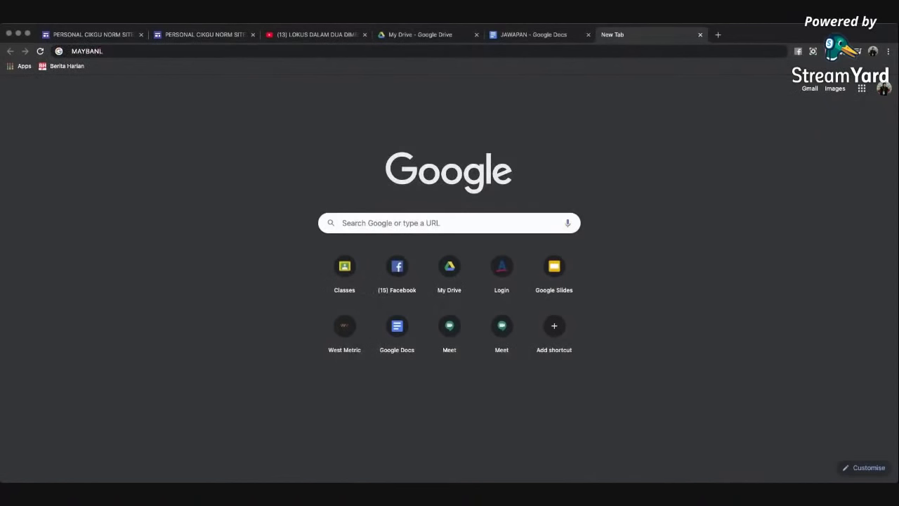
type(" LOGO")
key("Return")
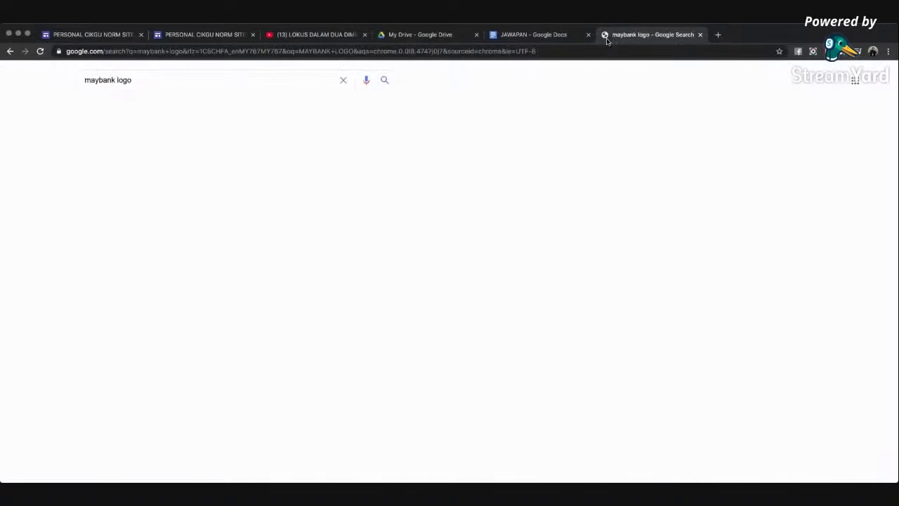
left_click(589, 35)
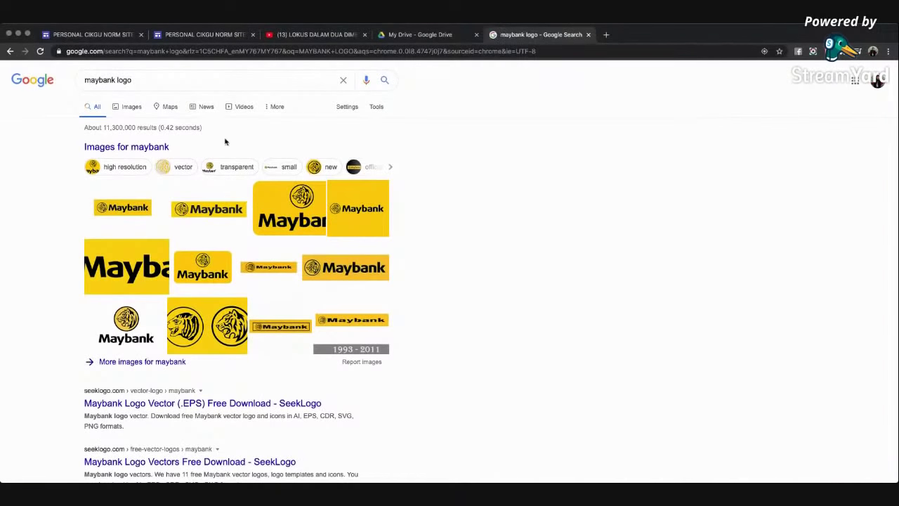
- Filter the Maybank logo image results to transparent ones, open the 1000logos.net logo and save it as Maybank-Logo.png
left_click(130, 110)
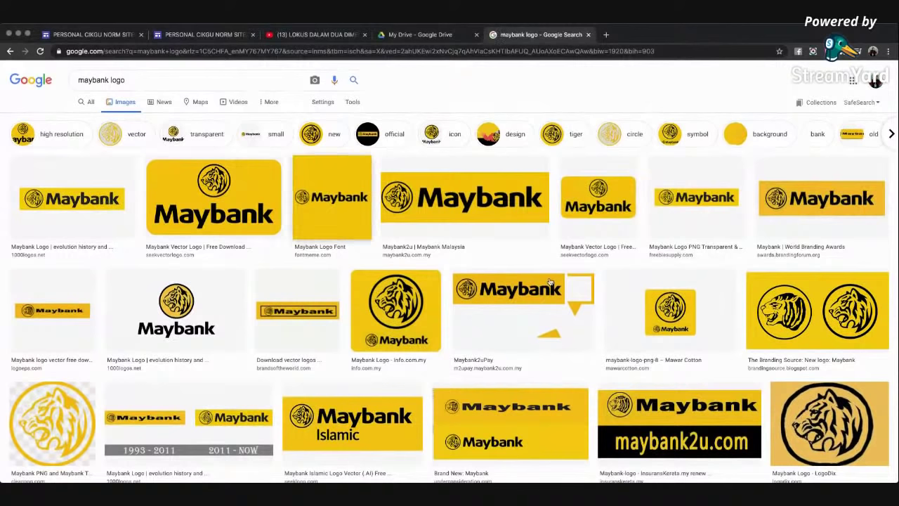
left_click(353, 103)
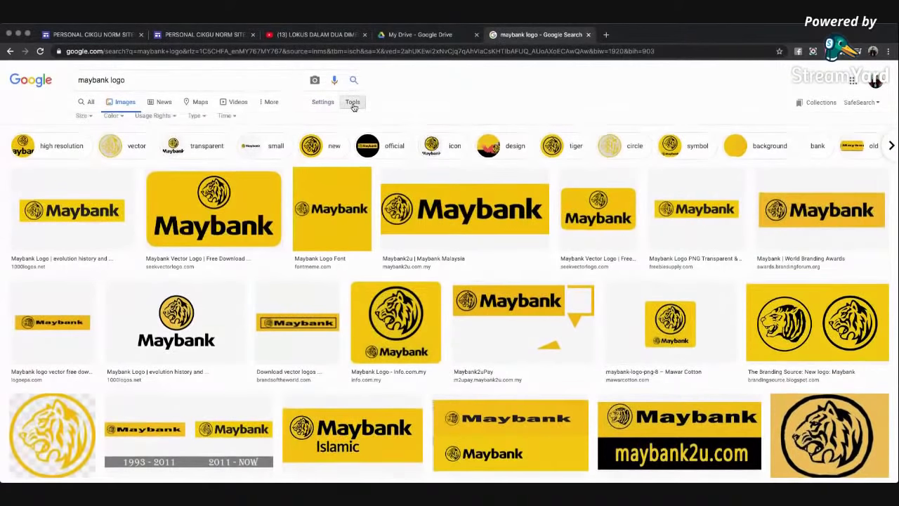
left_click(119, 120)
left_click(121, 160)
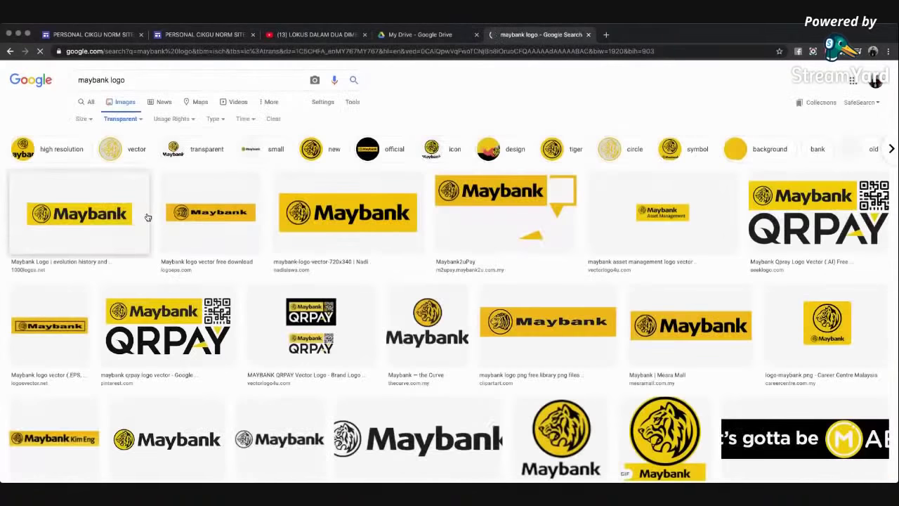
left_click(145, 211)
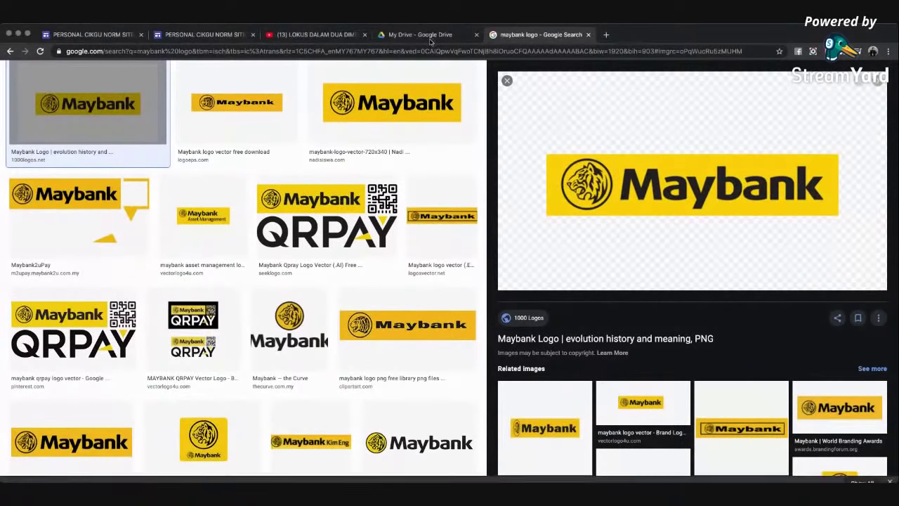
- Return to the site editor and upload the Maybank-Logo.png image to the SUMBANGAN page below the MAYBANK button
left_click(197, 35)
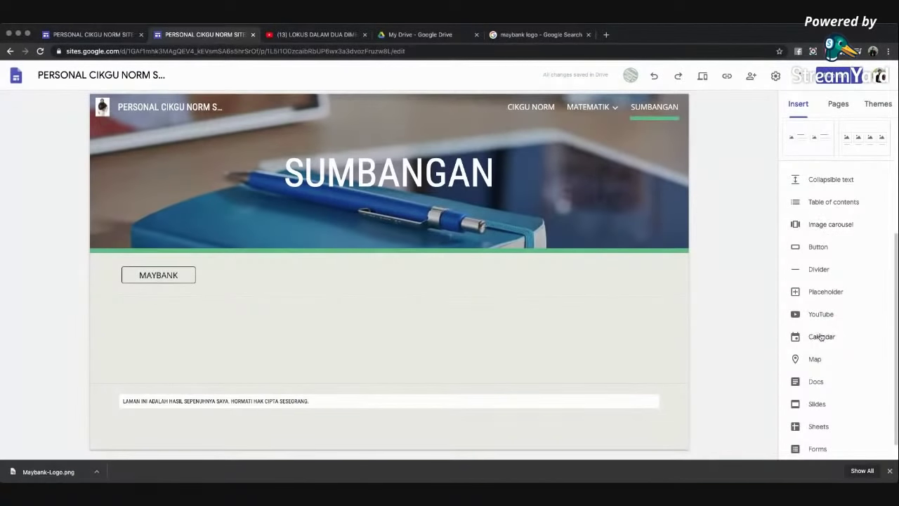
scroll(822, 337, "down", 1)
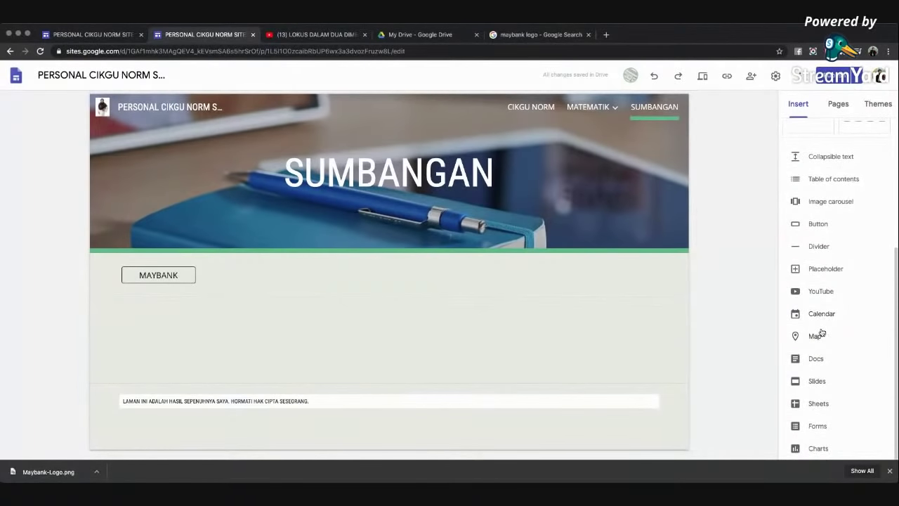
scroll(822, 334, "up", 3)
scroll(822, 333, "down", 3)
scroll(822, 334, "up", 5)
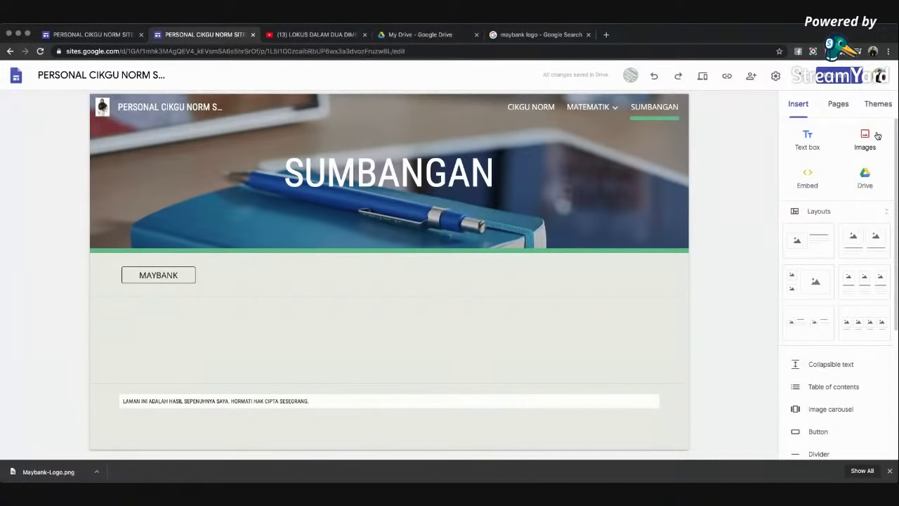
left_click(865, 140)
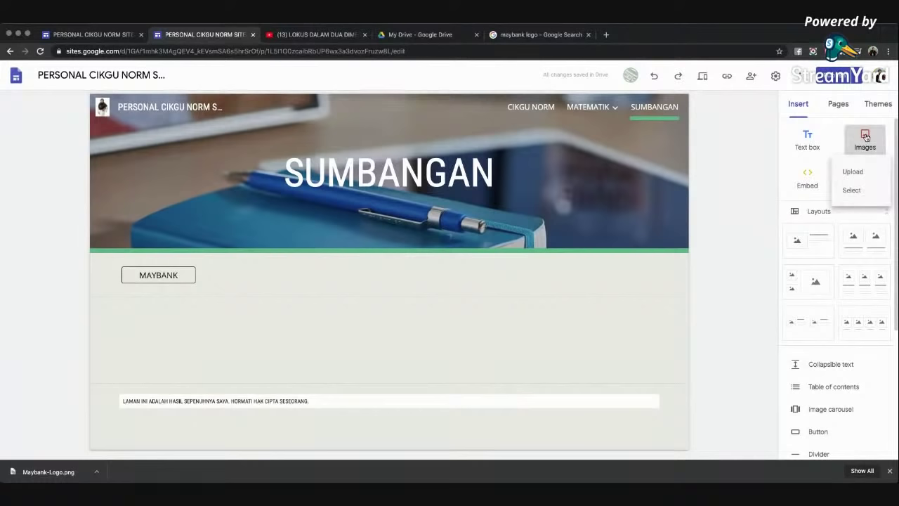
left_click(863, 175)
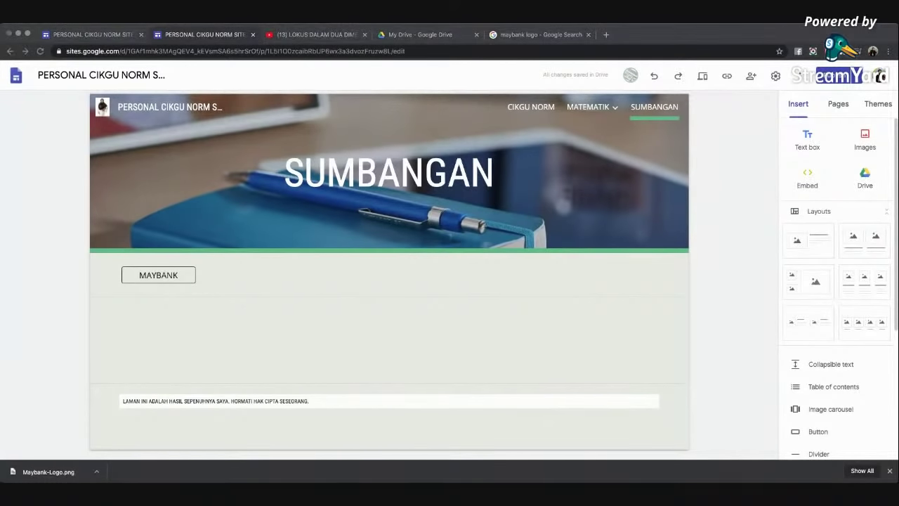
key("Return")
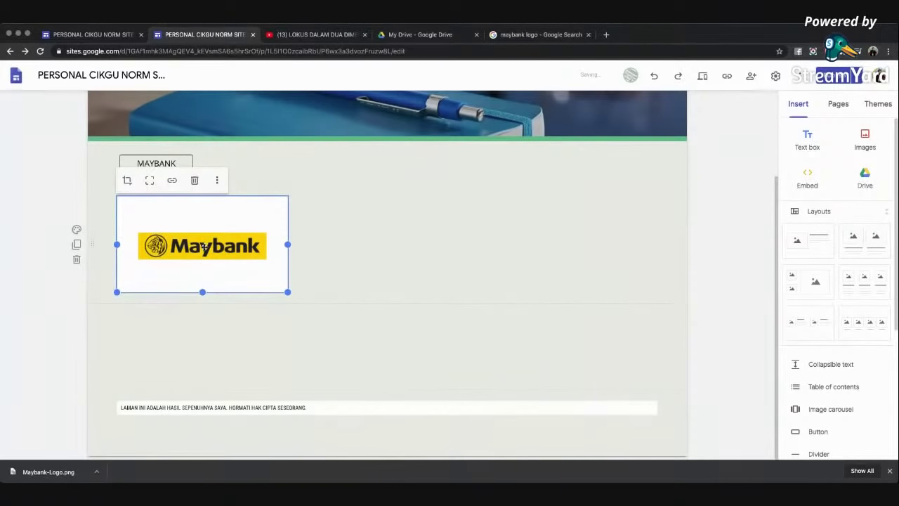
- Crop the Maybank logo image by zooming in until the yellow logo nearly fills the frame's width
left_click(129, 183)
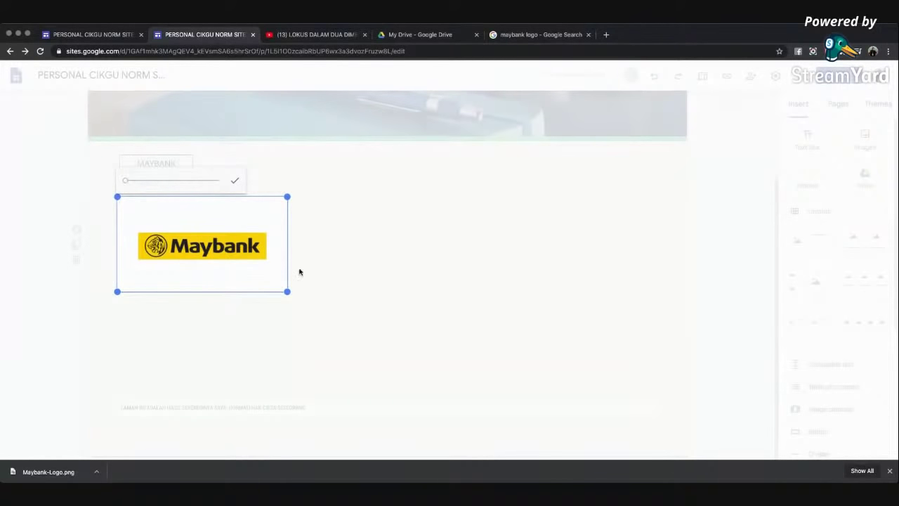
left_click_drag(127, 184, 129, 183)
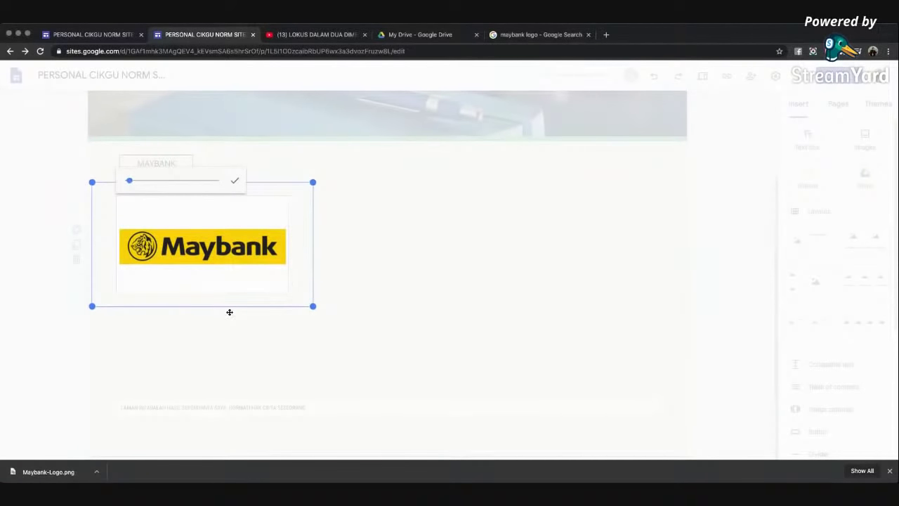
left_click(345, 305)
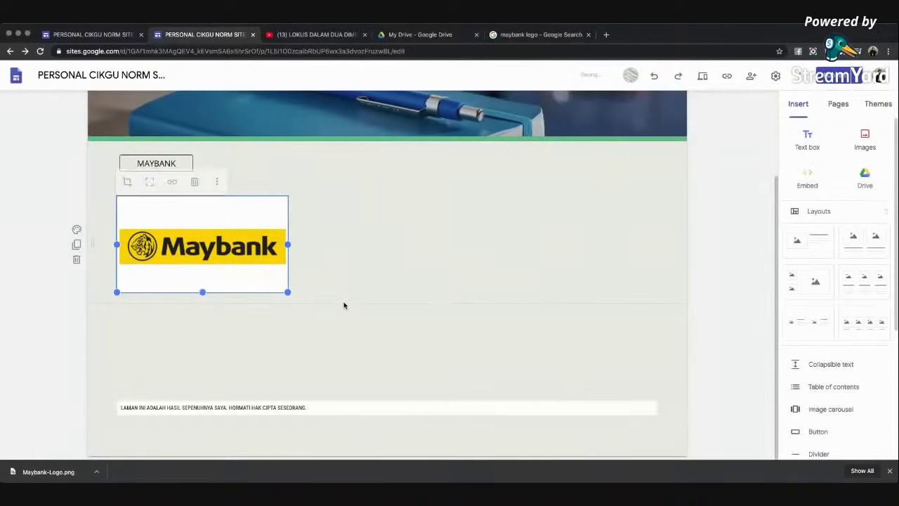
- Reduce the Maybank logo's frame height to trim the white space, then shrink the image to a small banner
left_click(245, 281)
left_click_drag(202, 292, 198, 247)
left_click(299, 287)
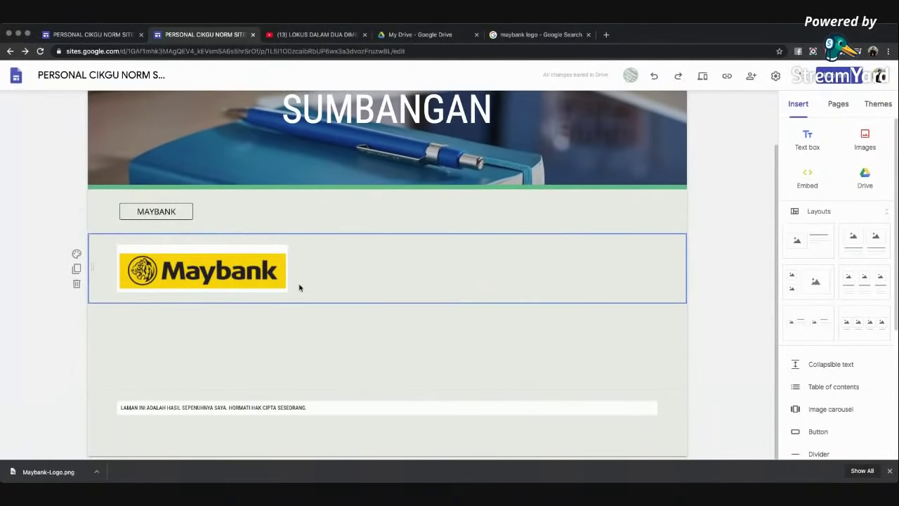
left_click(285, 289)
left_click_drag(287, 293, 226, 312)
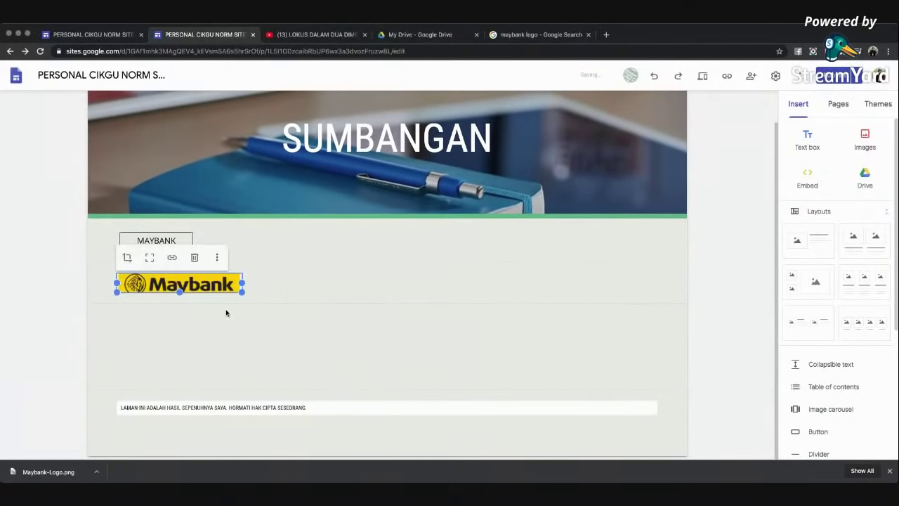
- Recrop the Maybank logo at minimum zoom so the whole logo fits, and make its frame slightly taller
left_click(126, 257)
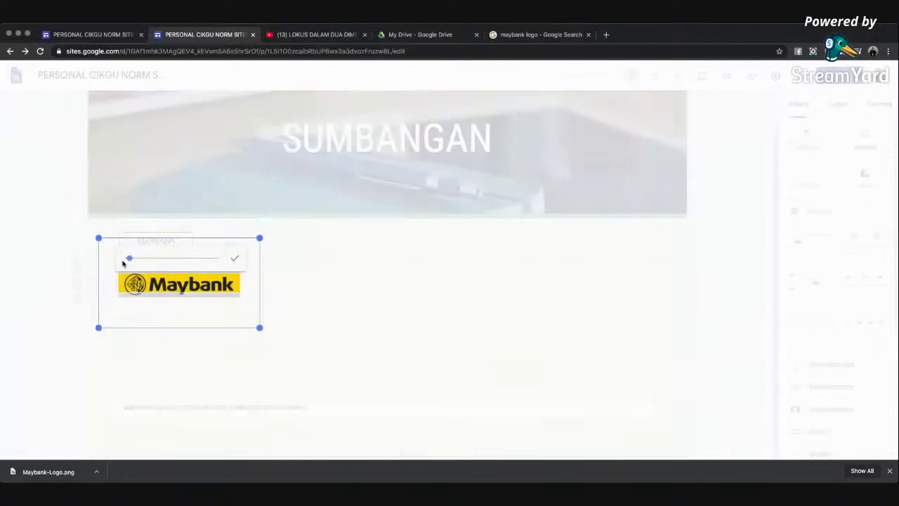
left_click(126, 258)
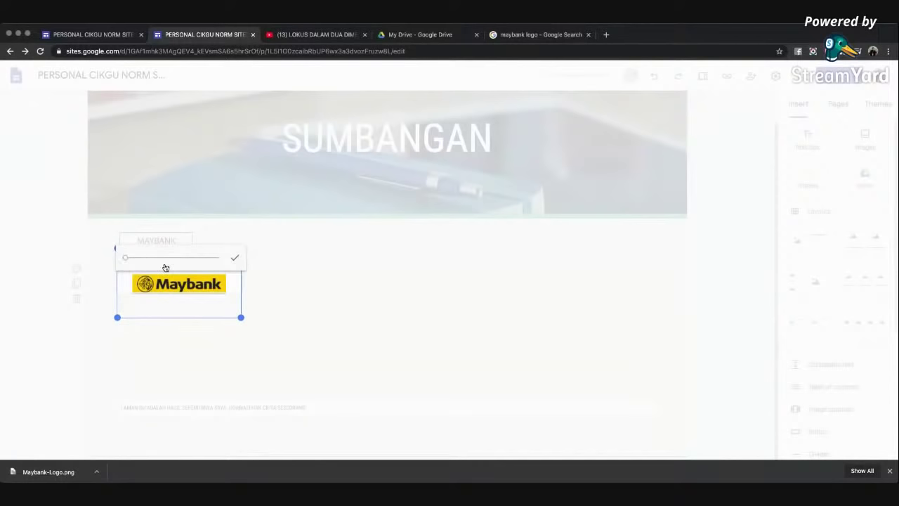
left_click(274, 323)
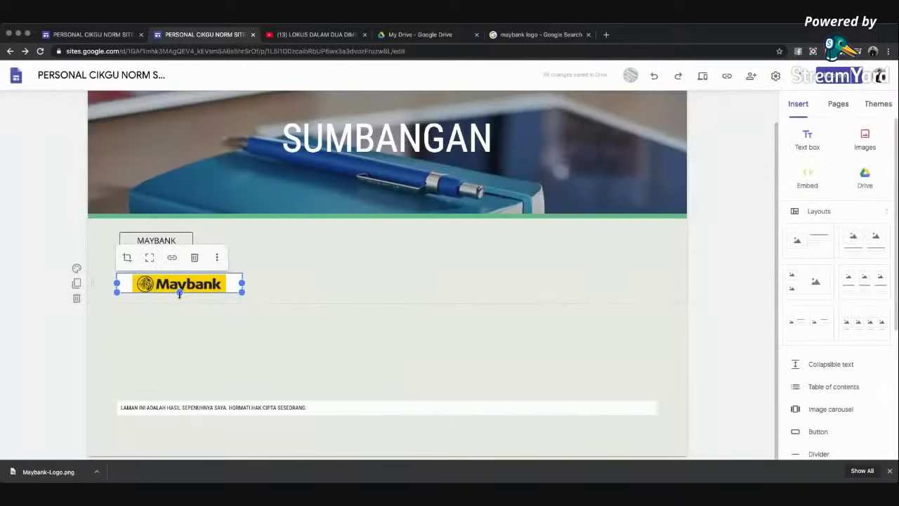
left_click_drag(179, 294, 179, 297)
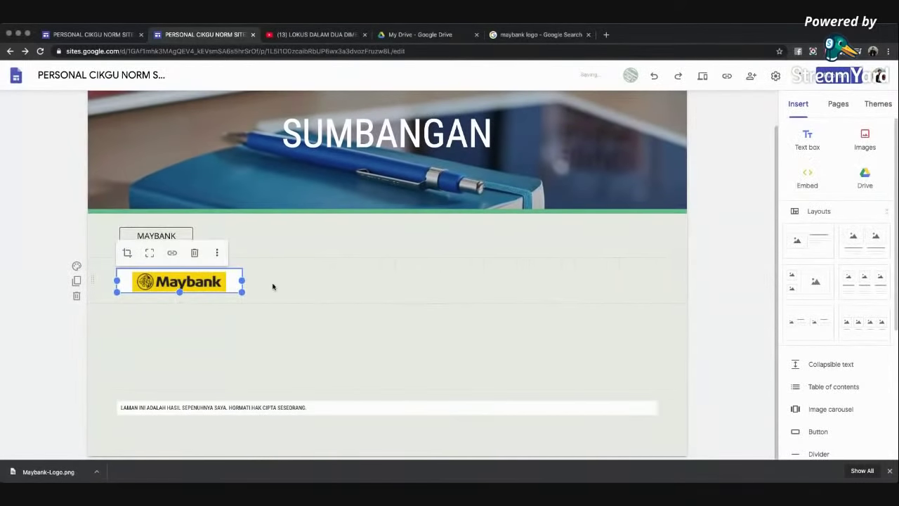
left_click(288, 293)
left_click(200, 282)
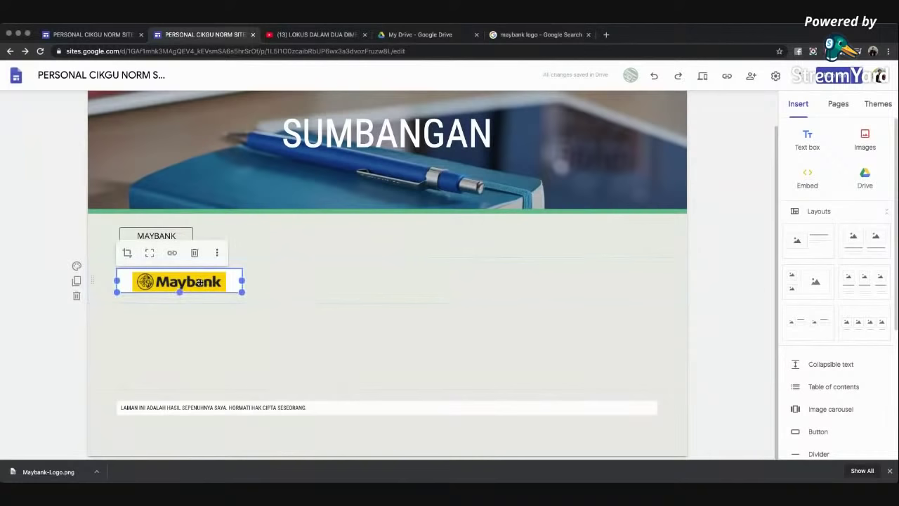
left_click(171, 255)
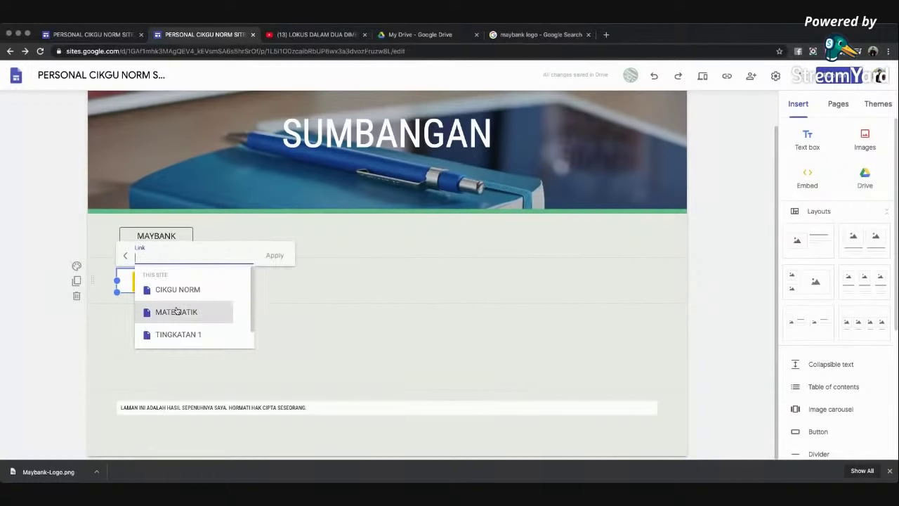
type("https://www.maybank2u.com.my/home/m2u/common/login.do")
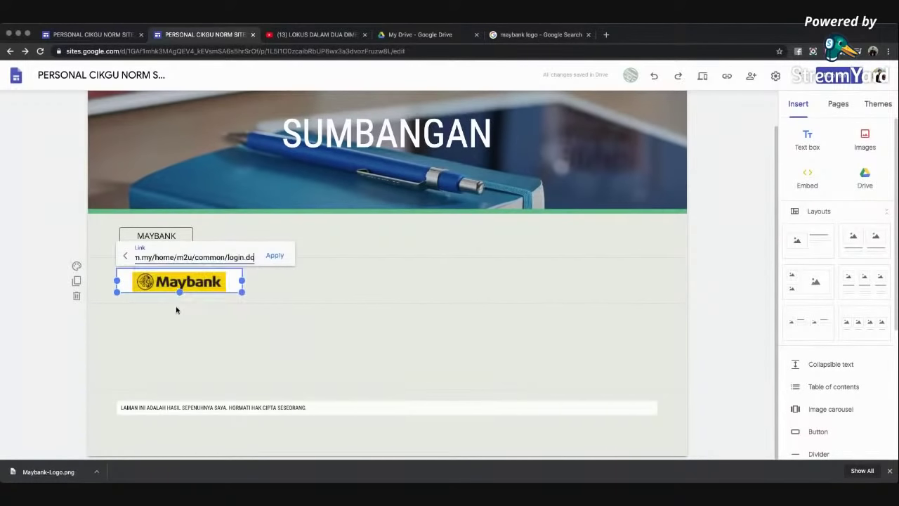
left_click(275, 257)
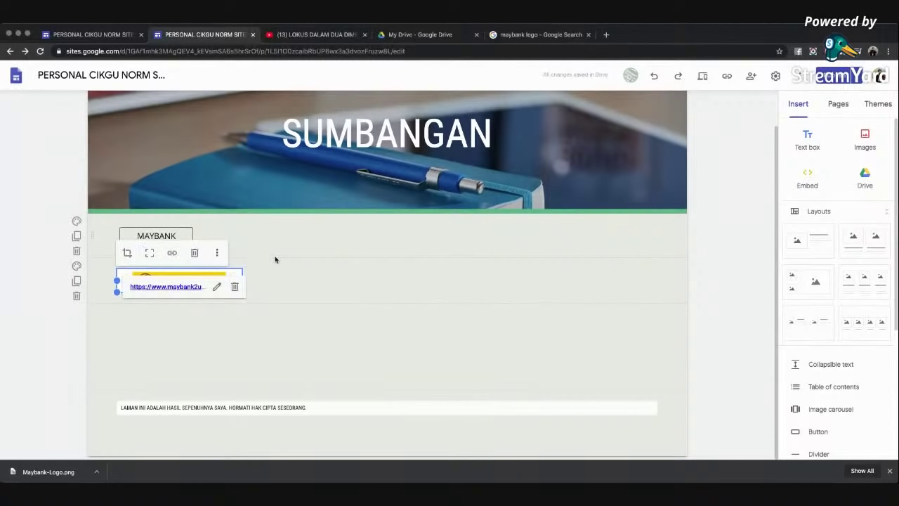
left_click(225, 315)
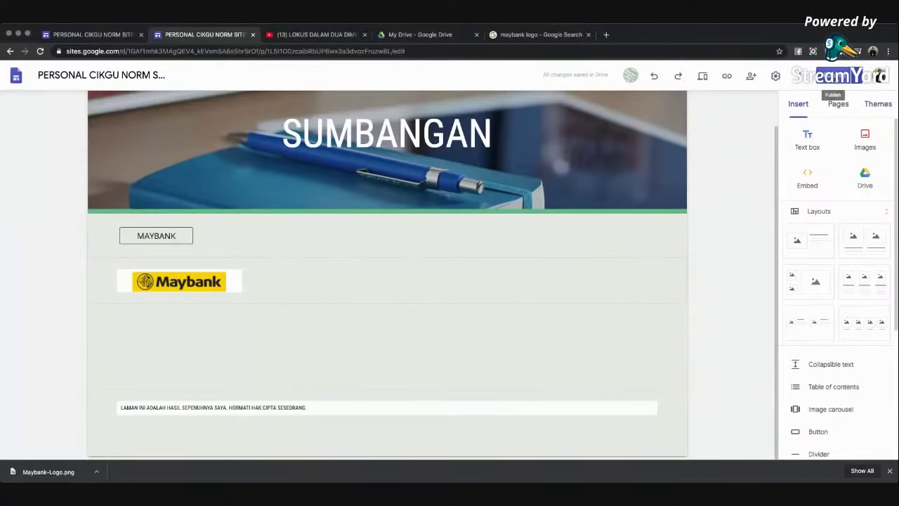
- Publish the site with the added SUMBANGAN page and refresh the live site in the browser
left_click(833, 76)
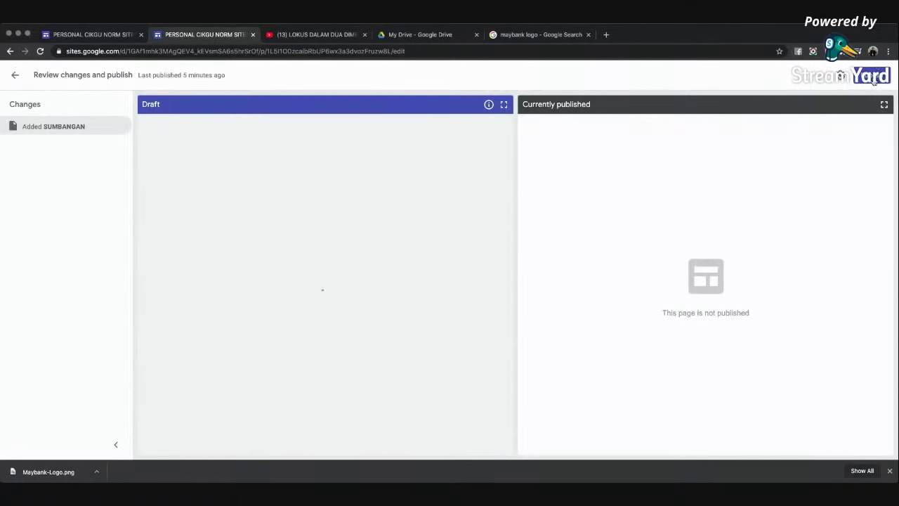
left_click(874, 79)
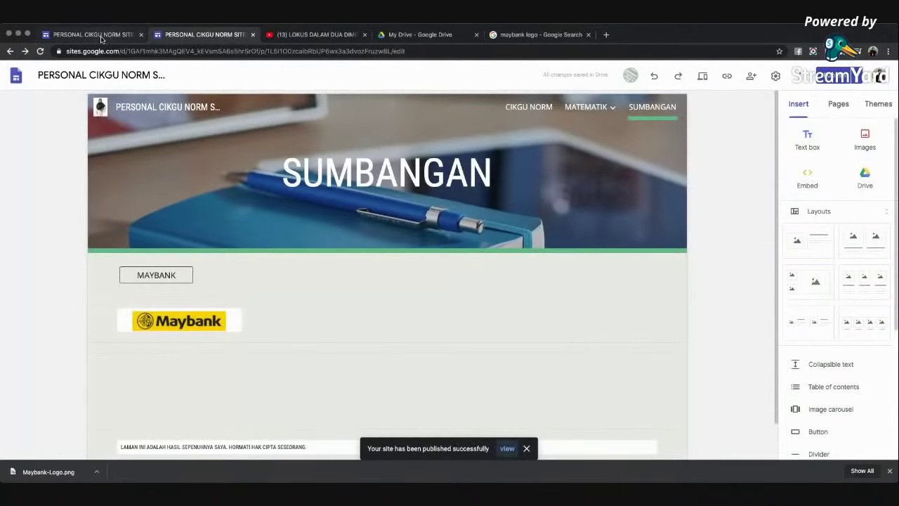
left_click(101, 37)
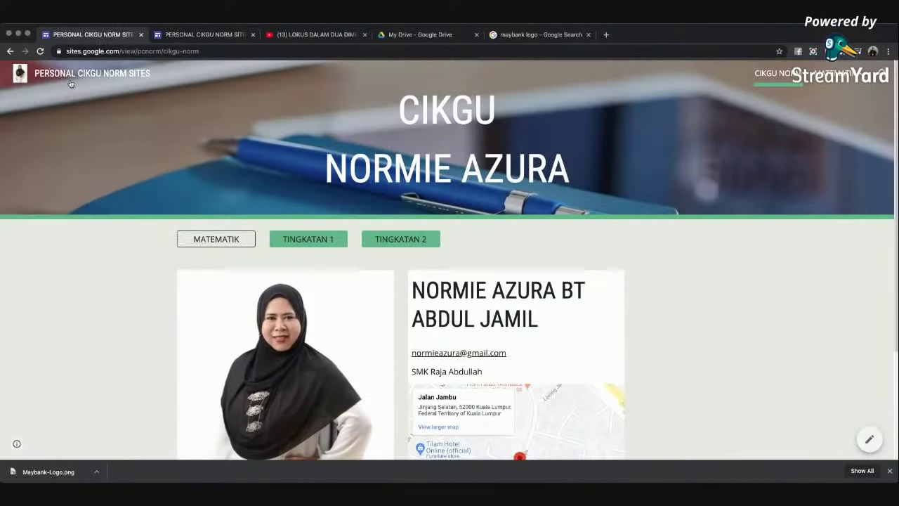
left_click(40, 51)
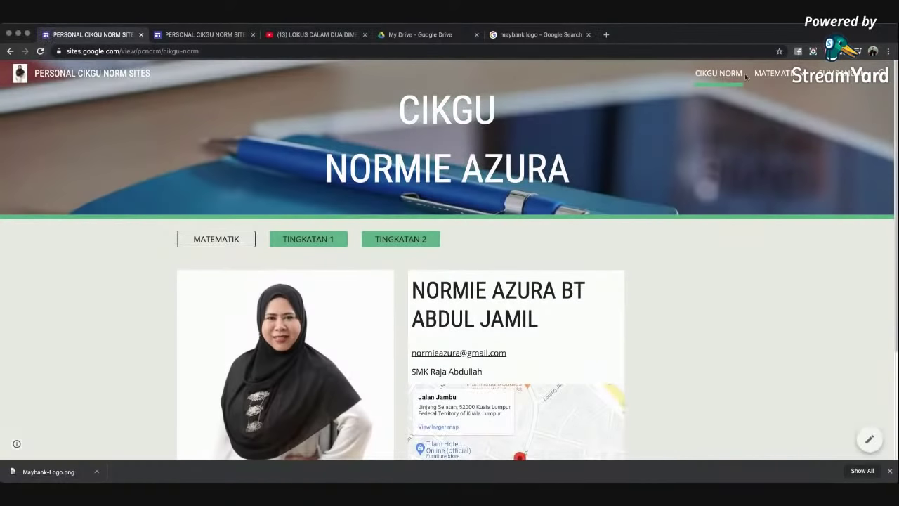
- Open the SUMBANGAN page on the live site and test the MAYBANK button's link
mouse_move(744, 73)
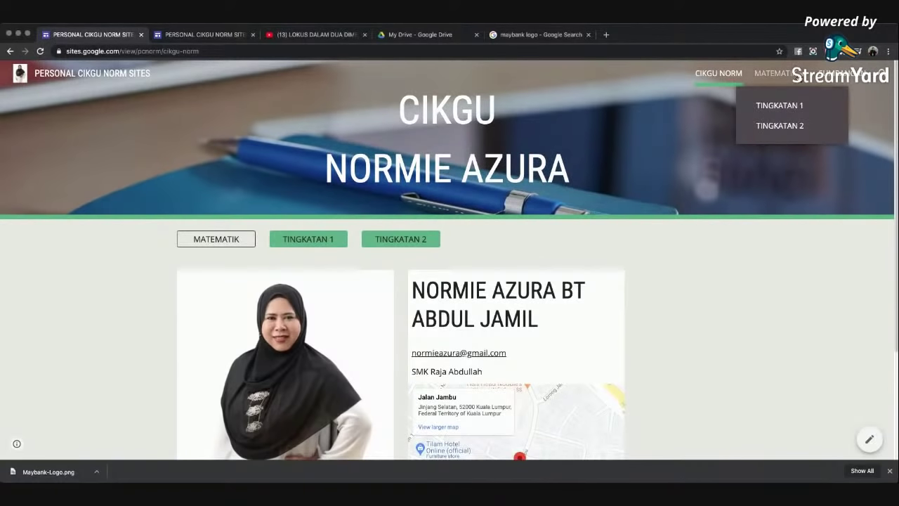
left_click(843, 73)
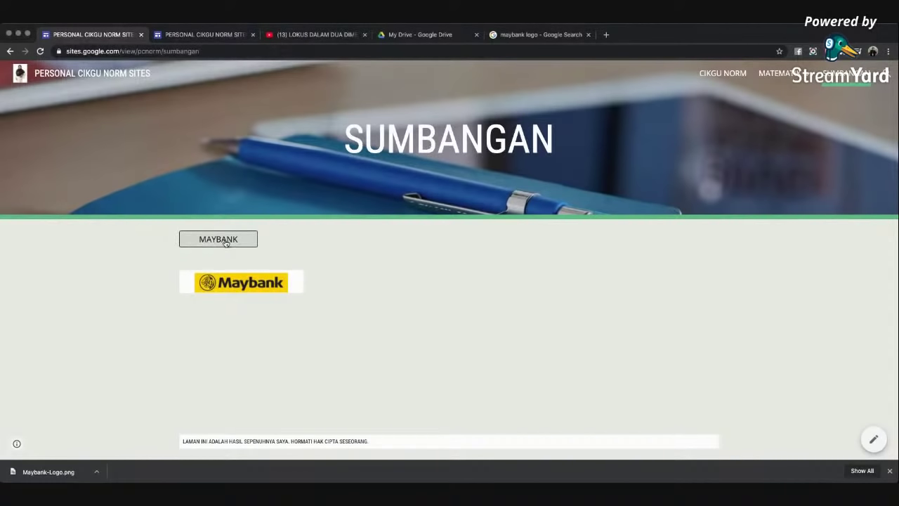
scroll(232, 281, "up", 5)
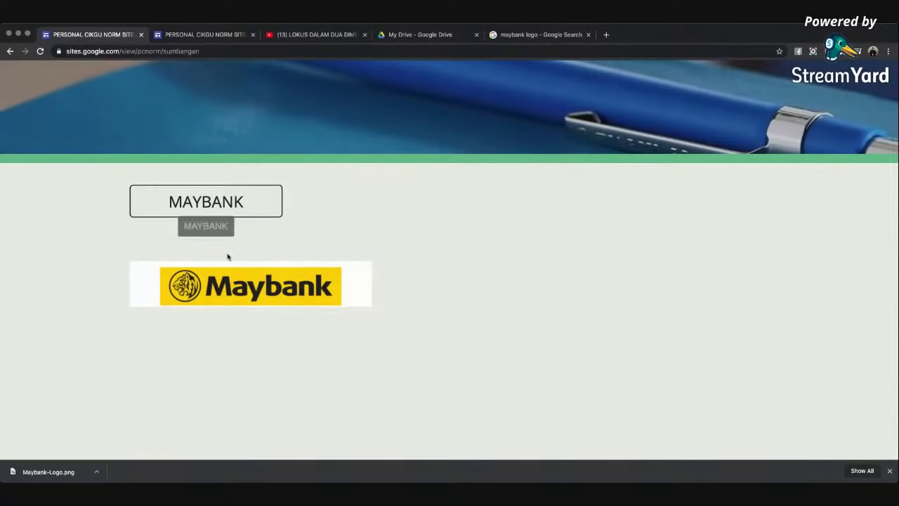
left_click(219, 201)
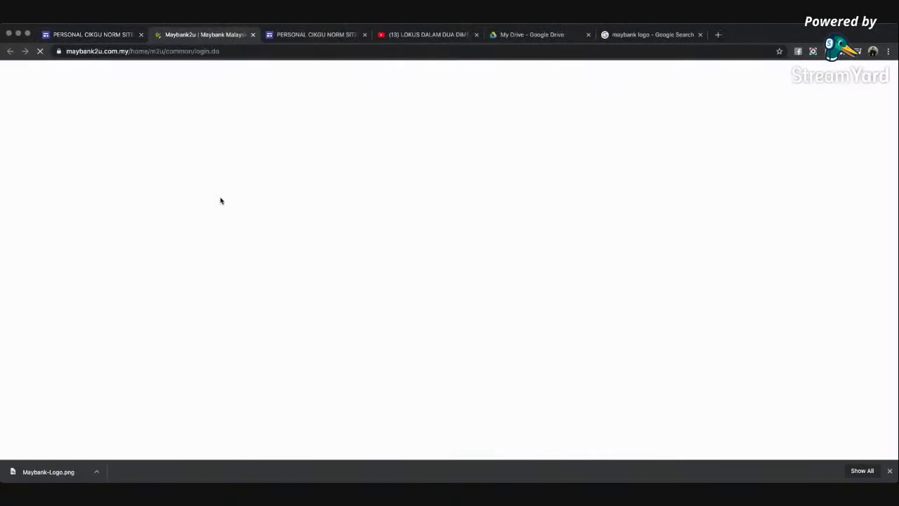